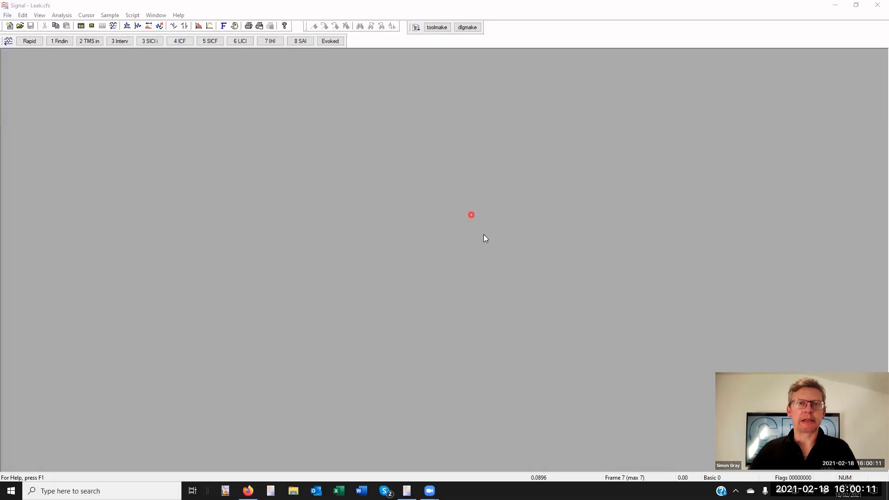
Check the program's version and licence details in the About Signal information, and close it
left_click(179, 14)
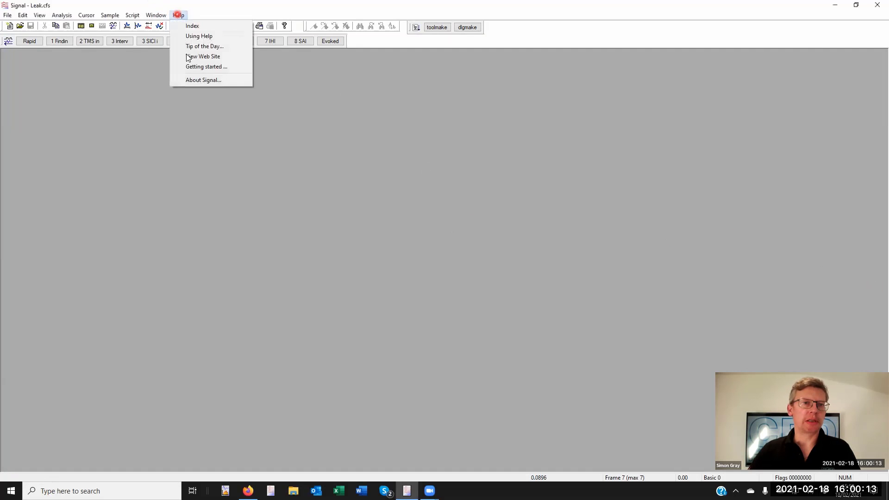
left_click(222, 80)
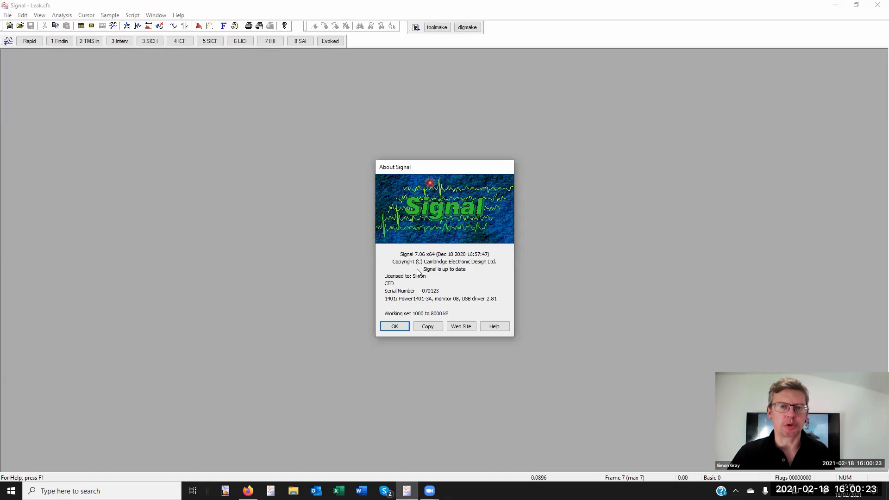
left_click(393, 327)
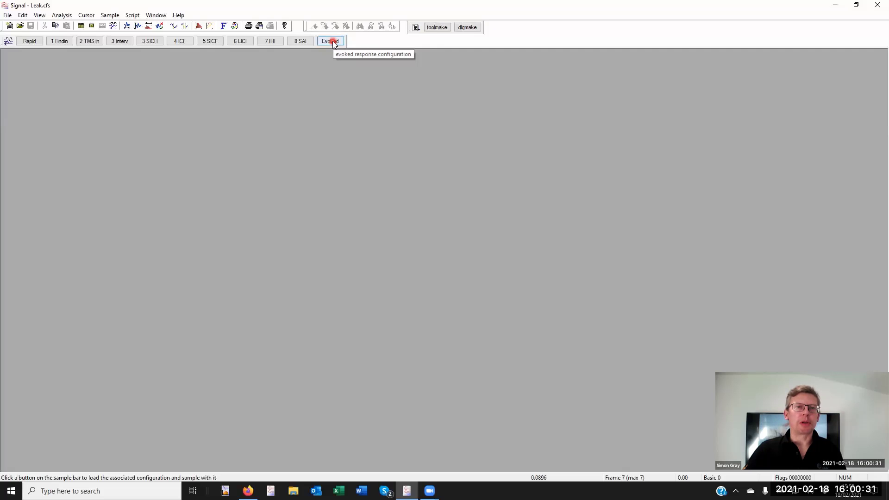
Review the configuration files linked to the sample bar and the available toolbar display options
right_click(372, 75)
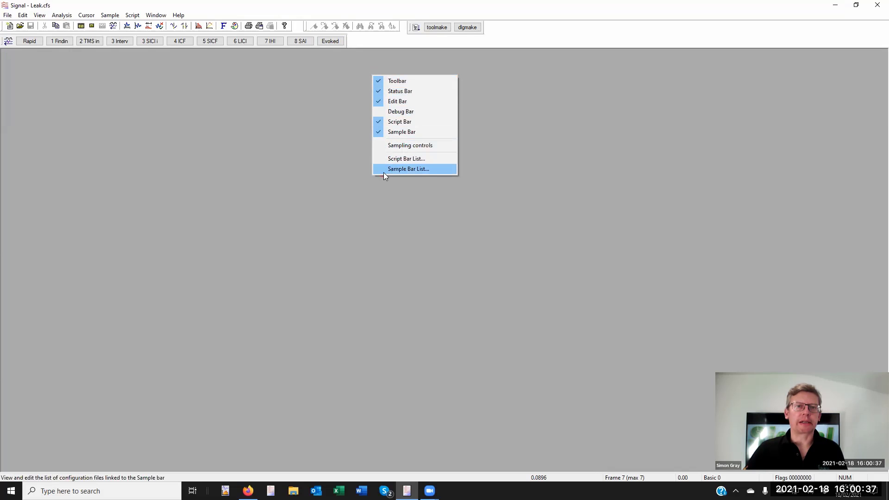
left_click(410, 169)
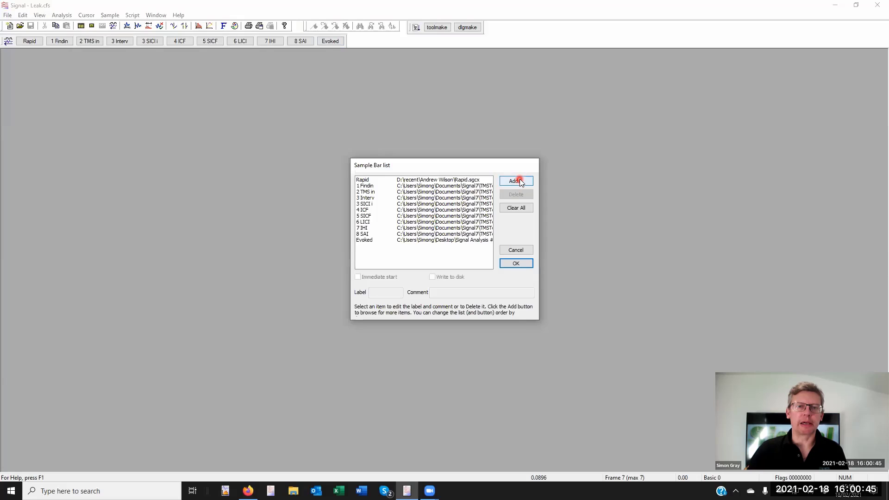
left_click(521, 250)
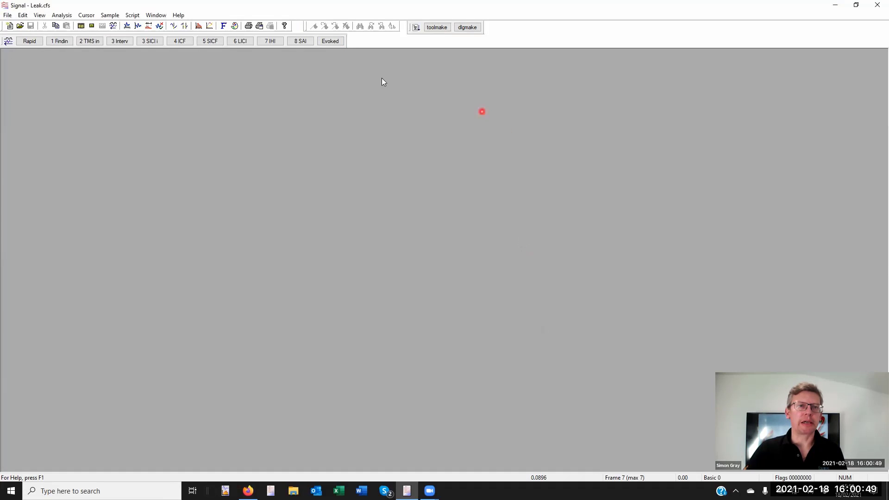
right_click(358, 40)
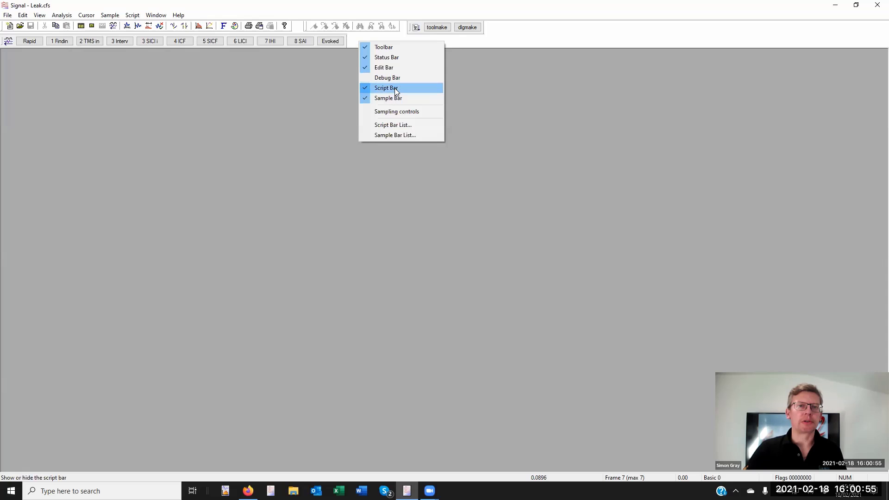
left_click(309, 79)
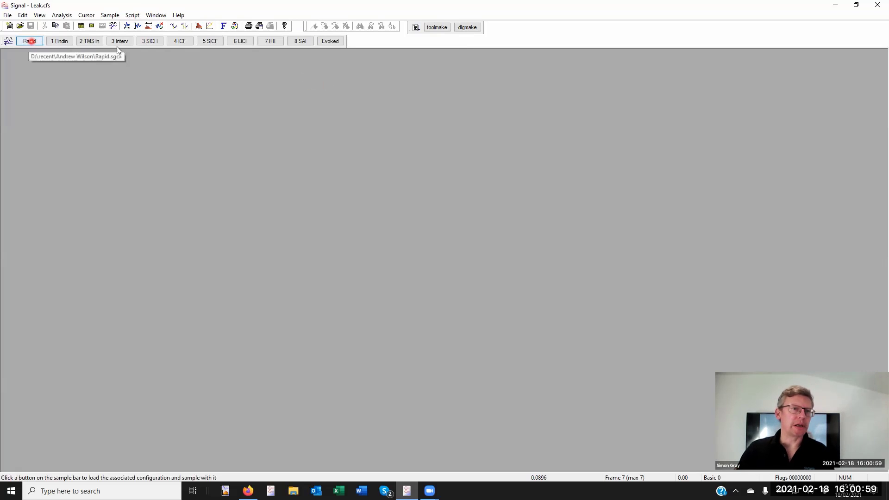
Load the Evoked response configuration from the sample bar and start sampling with the states set to cycle
left_click(329, 41)
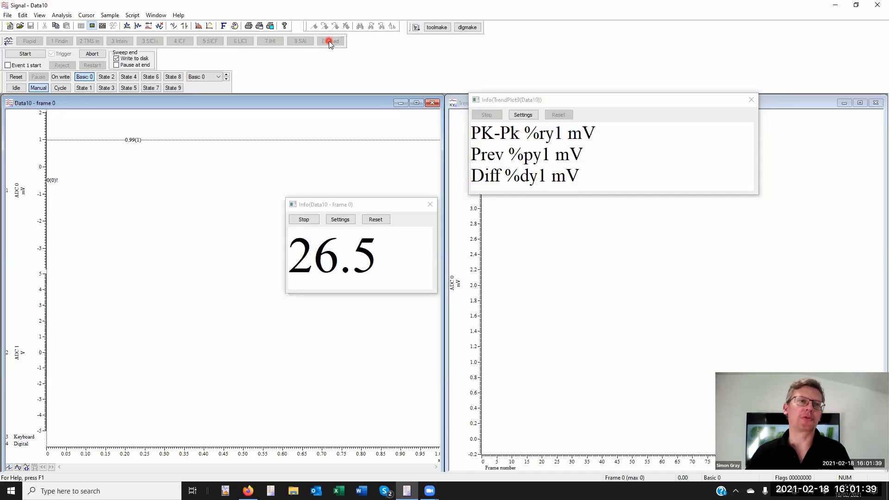
left_click(13, 16)
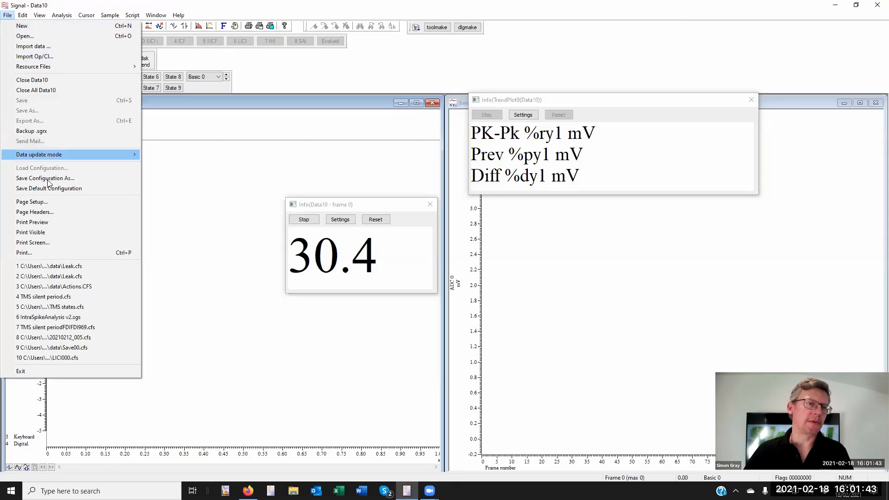
left_click(310, 75)
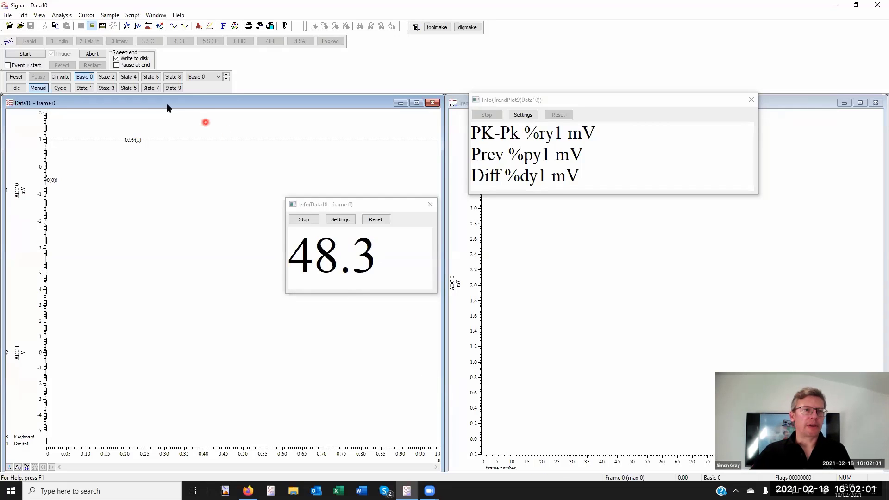
left_click(67, 89)
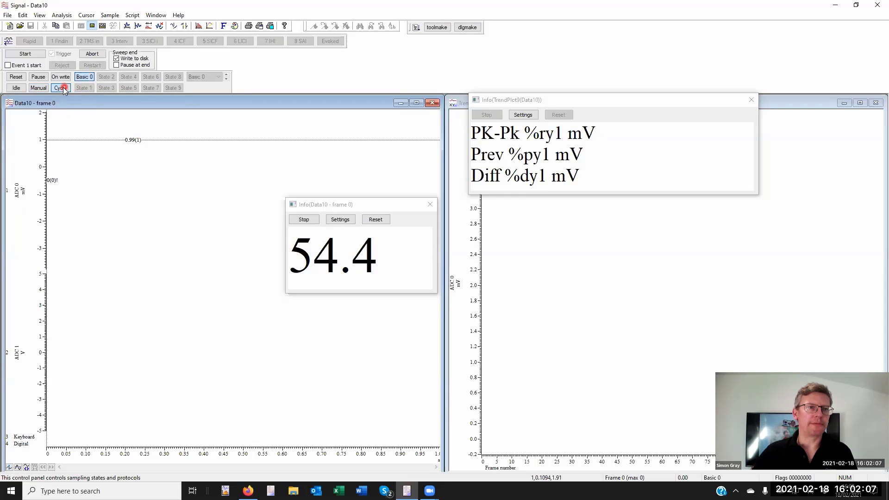
left_click(25, 54)
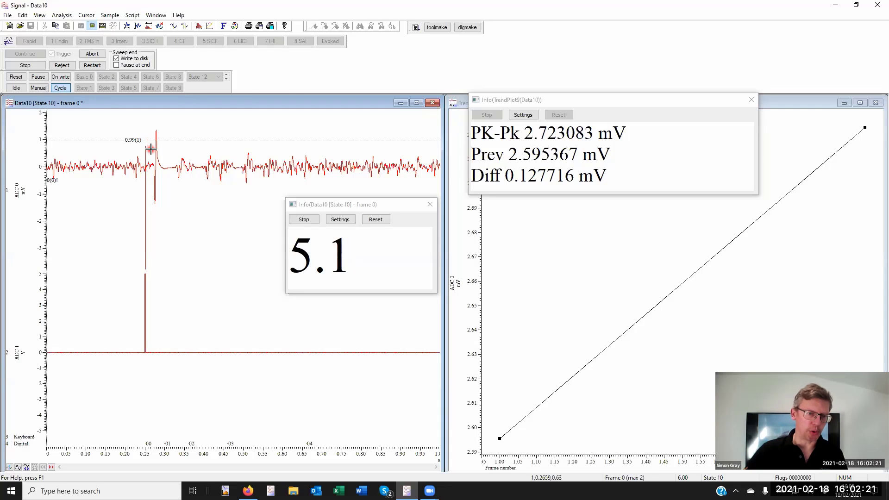
Move the trend plot's peak-to-peak info window up so that it uncovers the plot
left_click(151, 148)
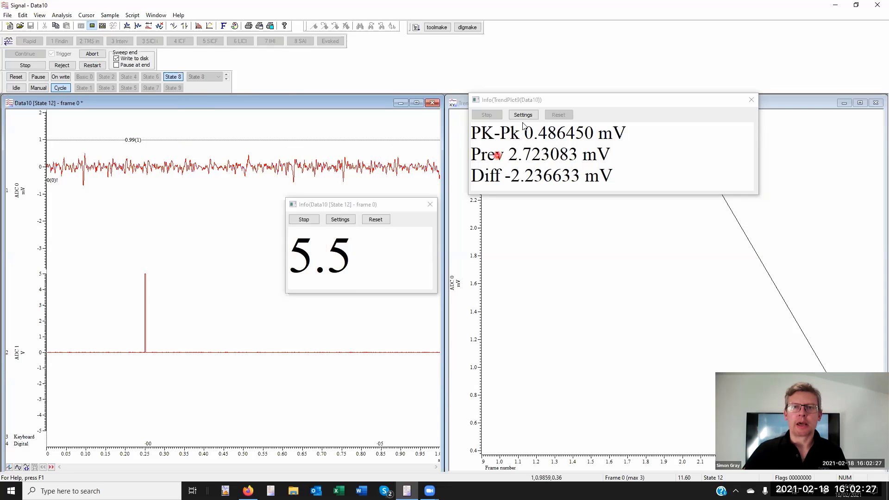
left_click(511, 101)
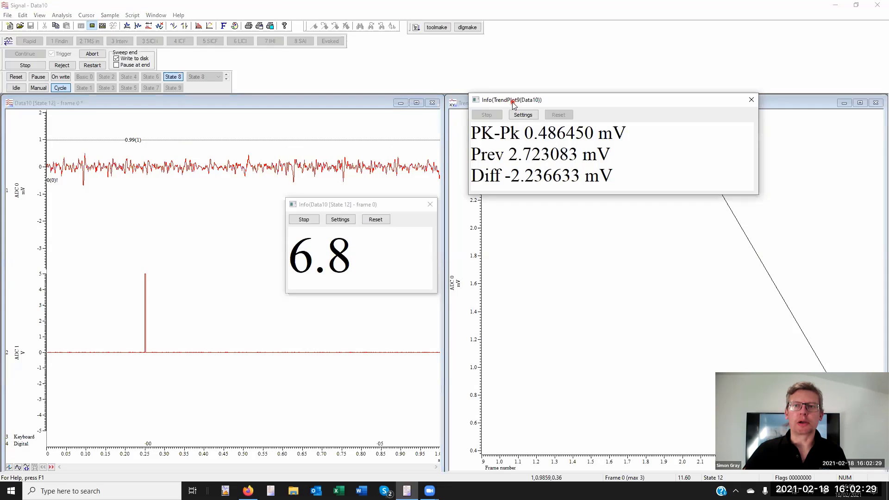
left_click_drag(715, 101, 710, 25)
left_click(776, 103)
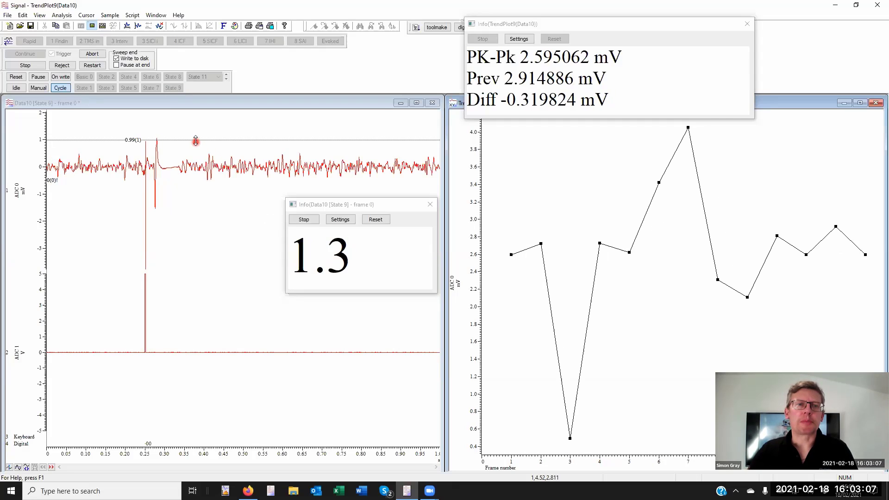
Adjust horizontal cursor 1 on the ADC 0 waveform and set its position to exactly 1.0 mV
left_click_drag(196, 141, 211, 132)
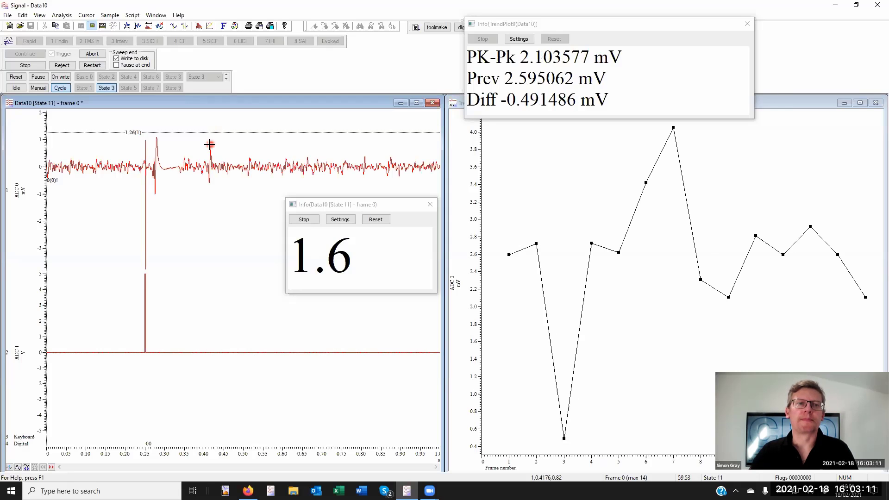
left_click_drag(194, 133, 196, 137)
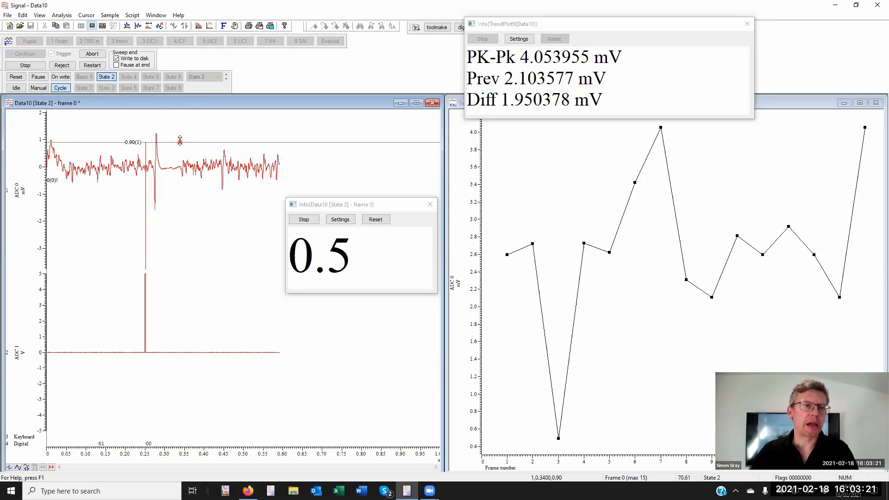
left_click_drag(178, 138, 179, 139)
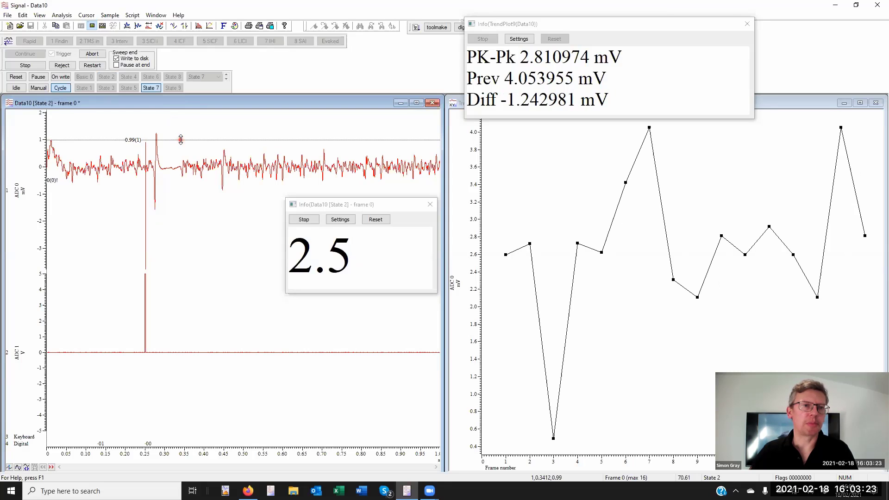
left_click_drag(181, 138, 182, 139)
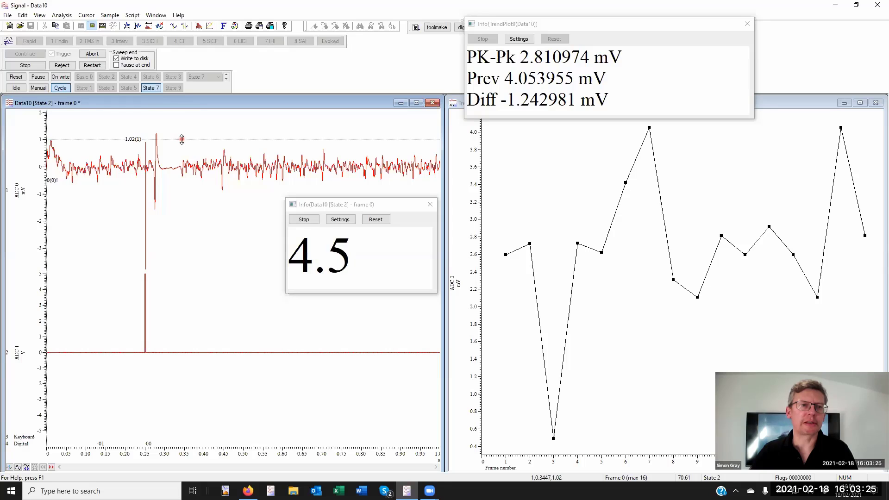
right_click(183, 140)
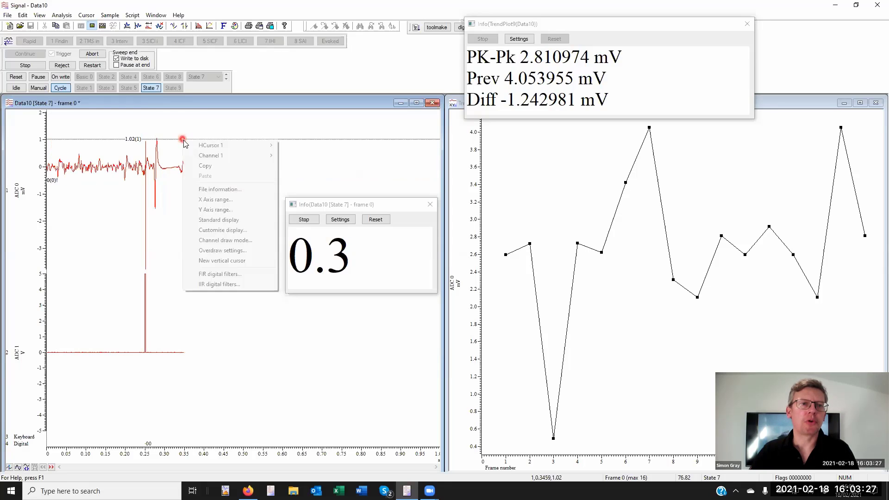
mouse_move(219, 148)
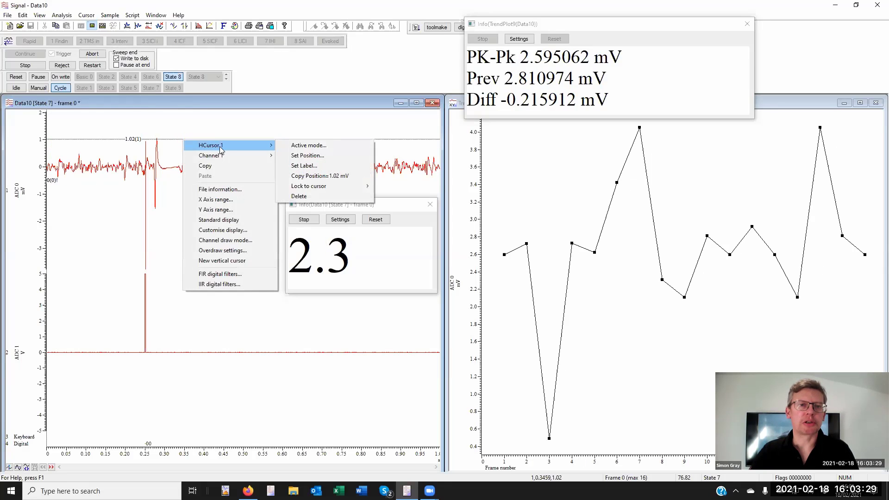
left_click(307, 155)
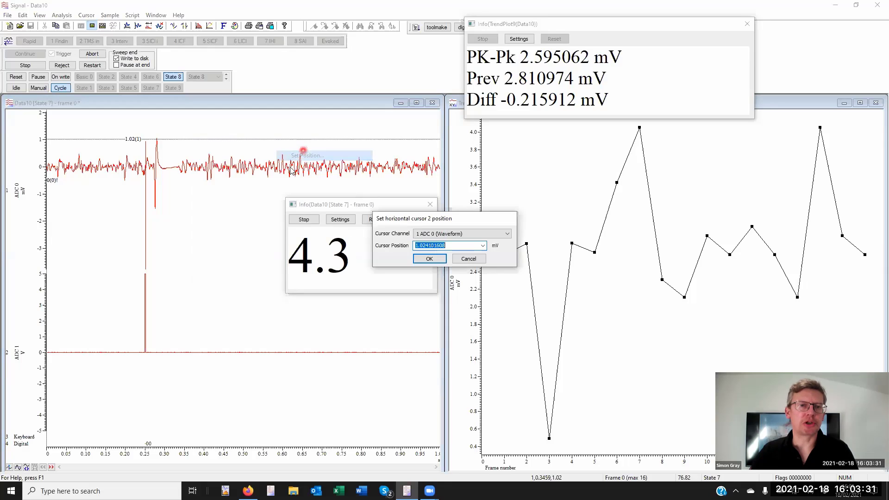
left_click_drag(419, 246, 466, 245)
type("0")
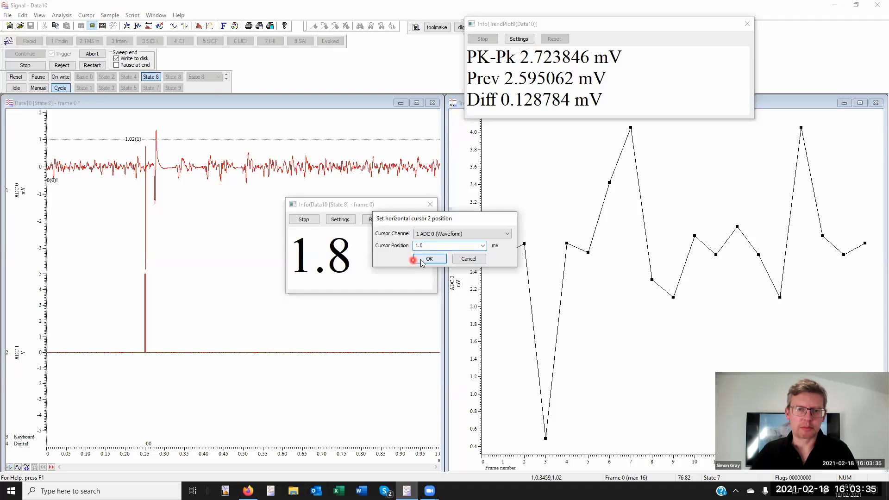
left_click(422, 258)
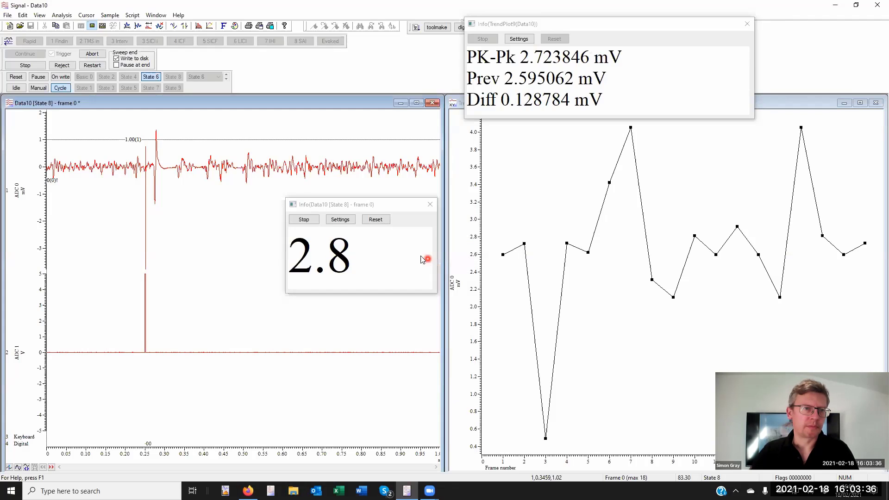
Add a second horizontal cursor to the ADC 0 waveform and set its position to -1.0 mV
left_click(19, 467)
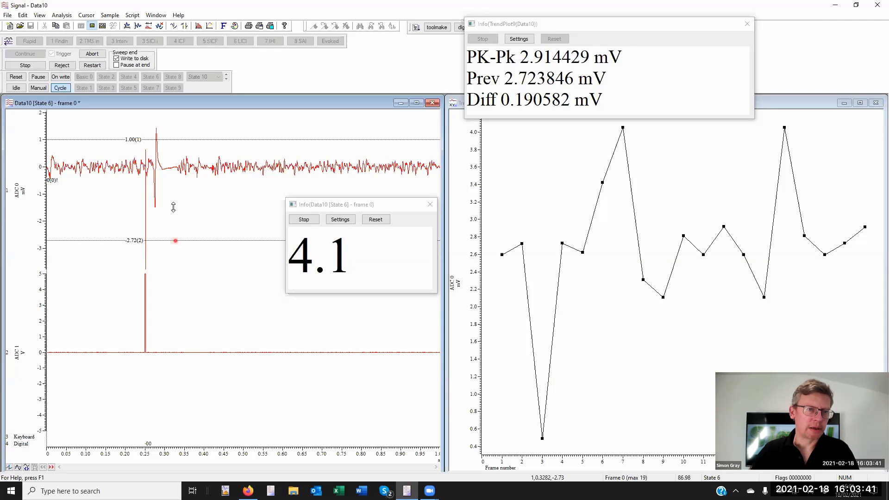
left_click_drag(174, 207, 173, 194)
right_click(174, 195)
mouse_move(222, 201)
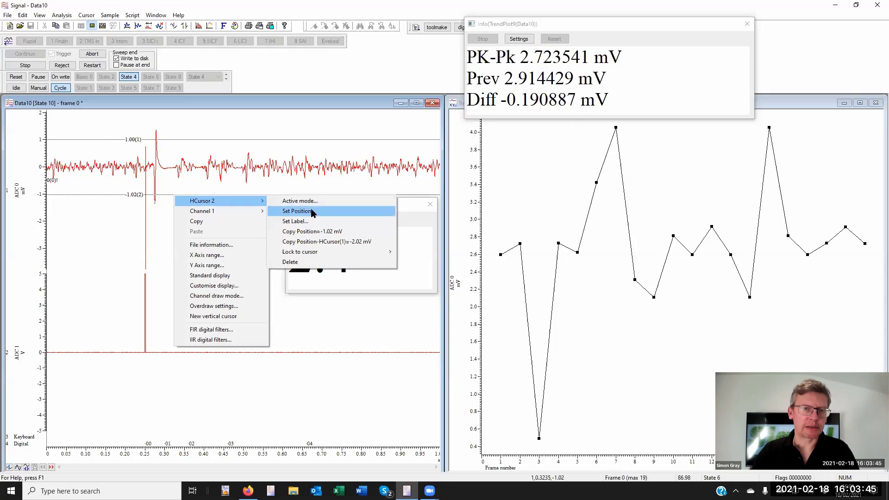
left_click(328, 210)
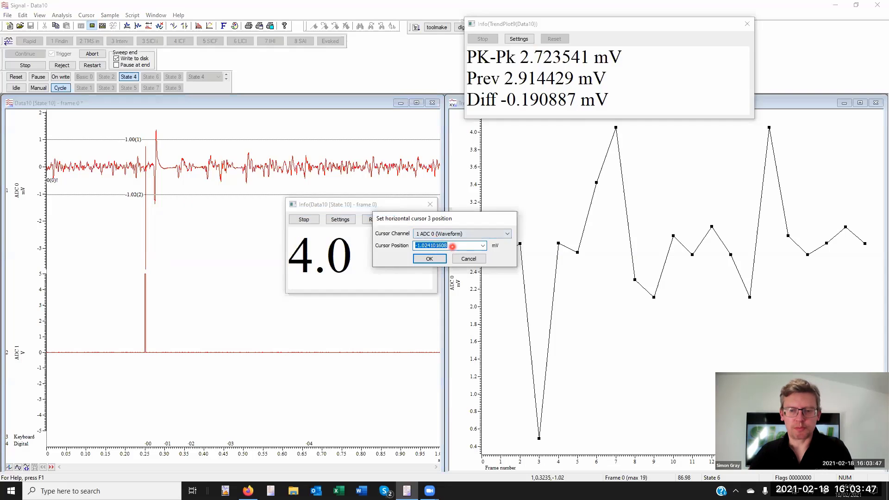
type("-1.0")
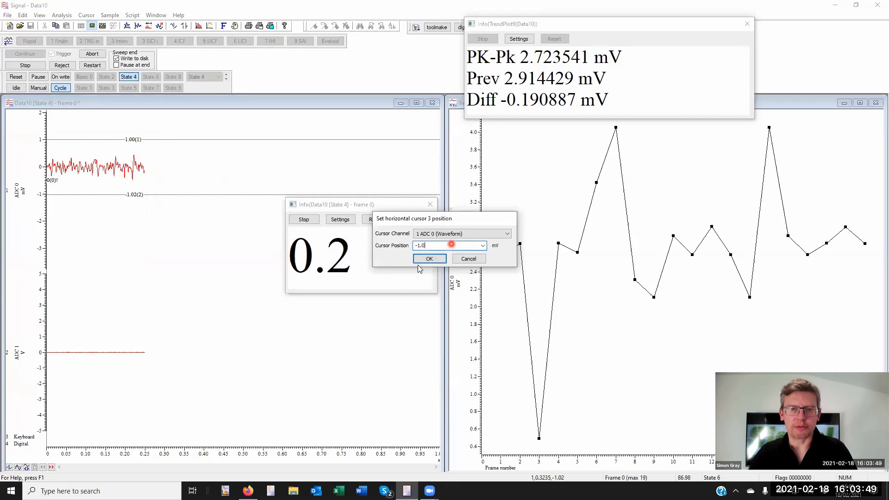
left_click(423, 259)
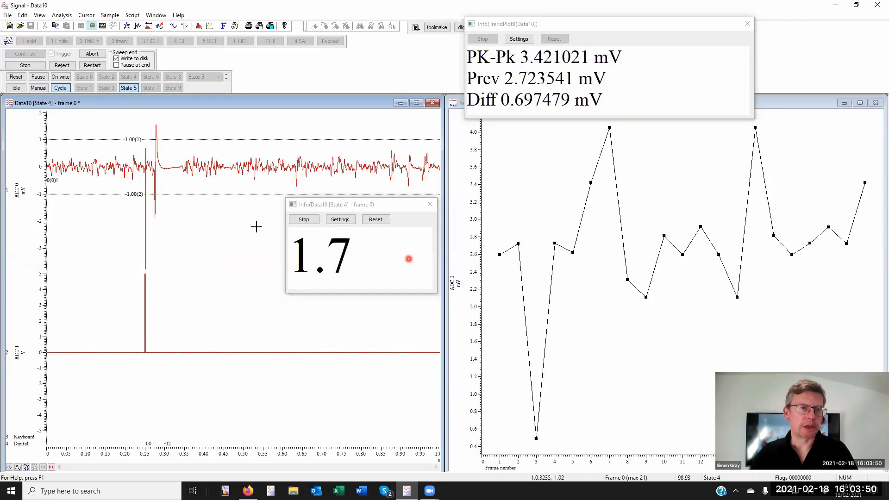
right_click(143, 140)
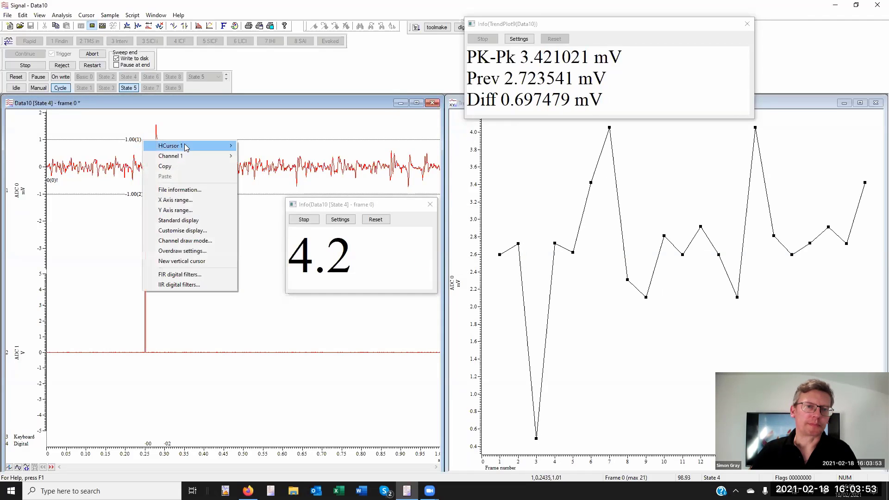
mouse_move(192, 148)
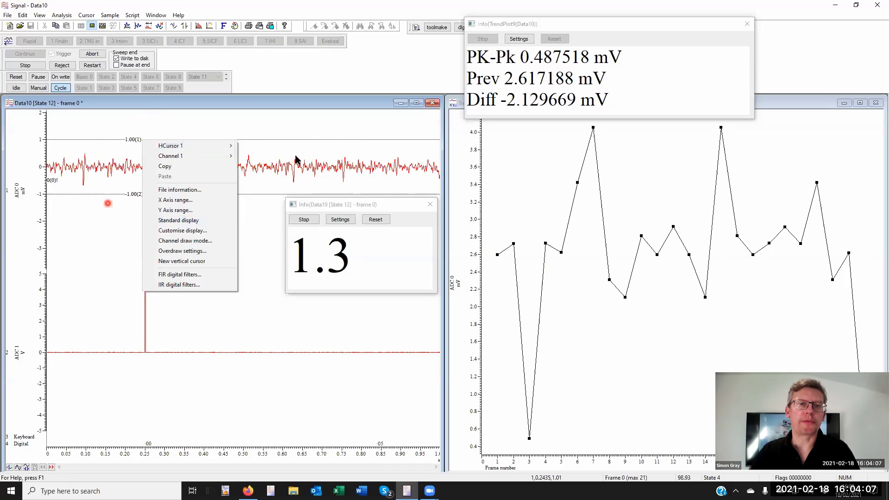
left_click(315, 101)
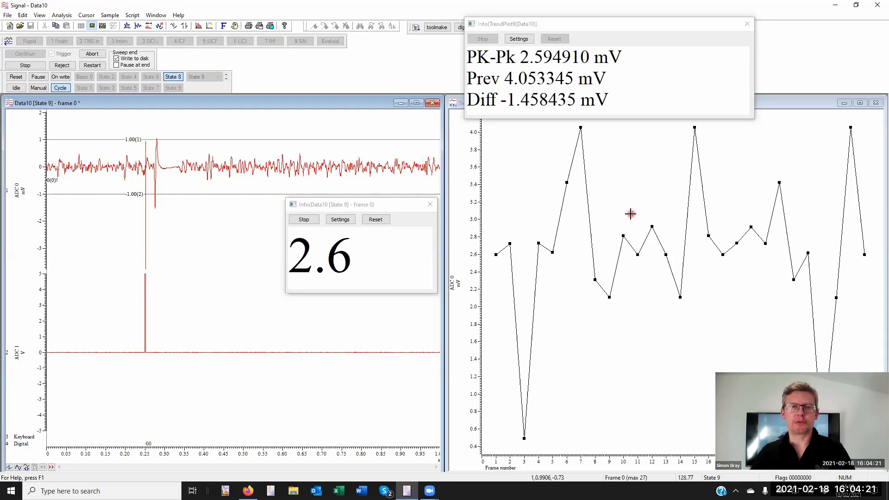
right_click(621, 209)
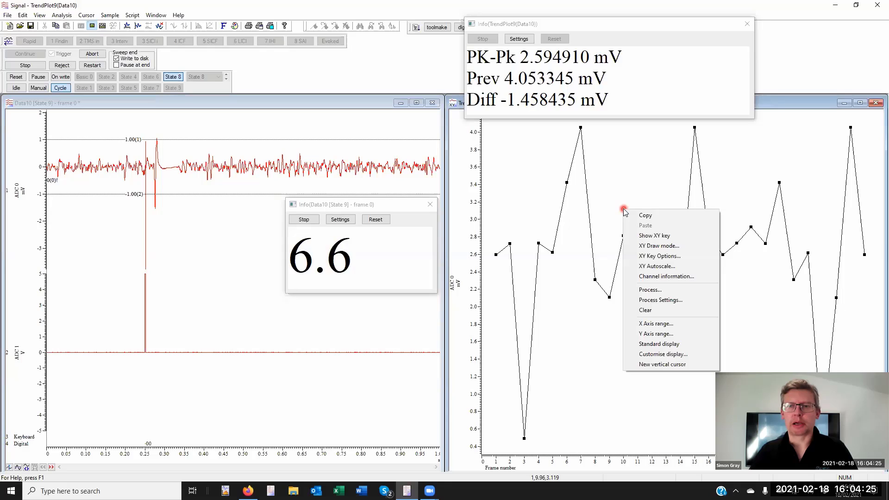
left_click(276, 15)
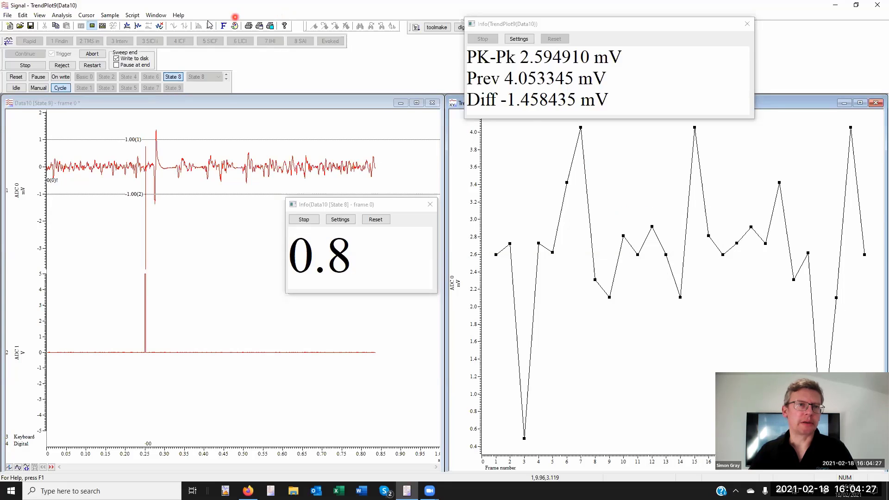
left_click(197, 106)
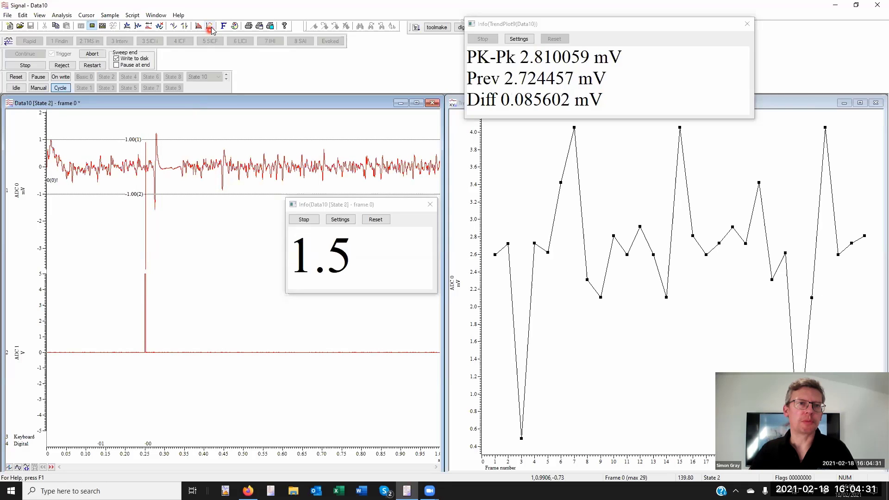
left_click(65, 16)
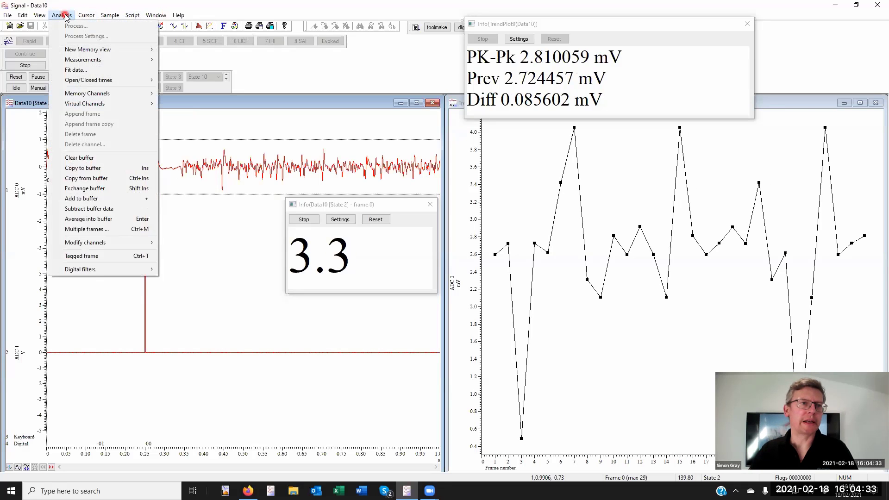
mouse_move(80, 61)
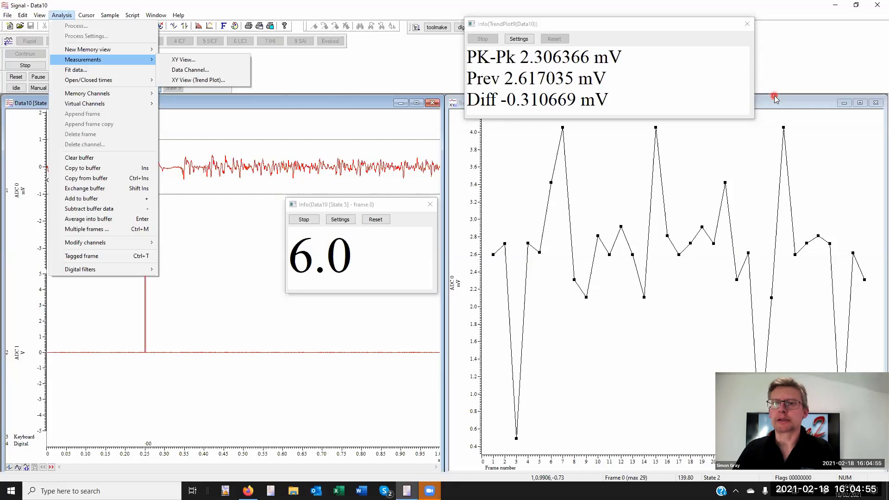
left_click(708, 185)
Open the trend plot's process settings and move the dialog clear of its peak-to-peak info window
right_click(696, 189)
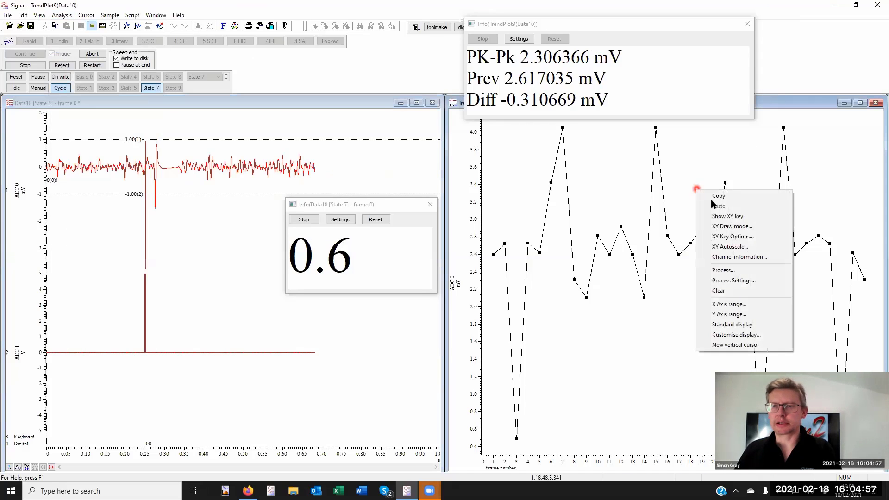
left_click(736, 280)
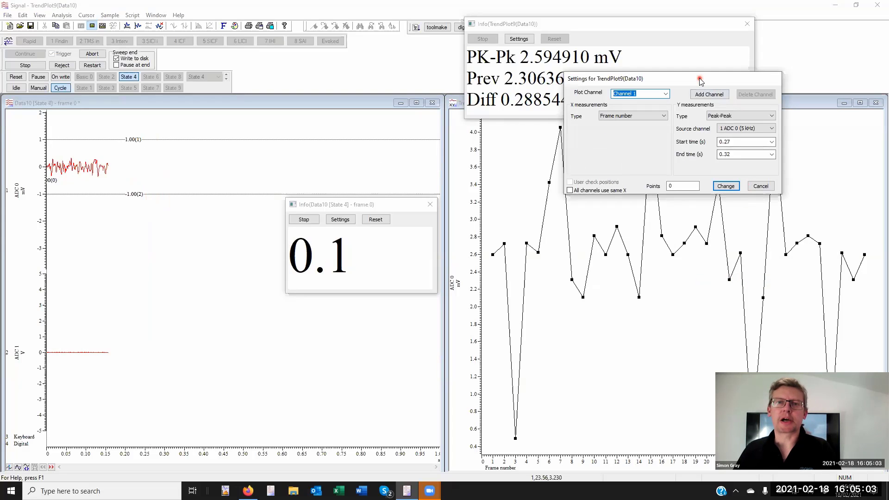
left_click_drag(699, 81, 567, 163)
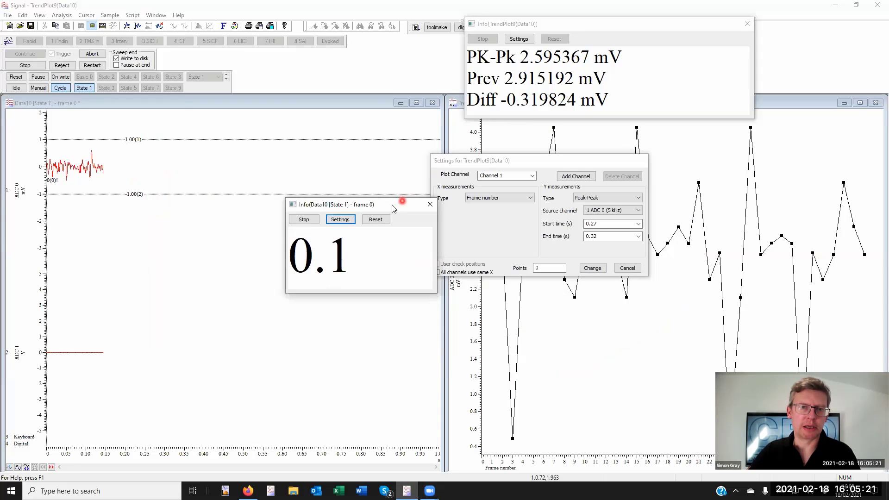
Extend the text of the waveform's timer info window to %t\n%s so that it includes the current frame state on a new line
left_click(340, 220)
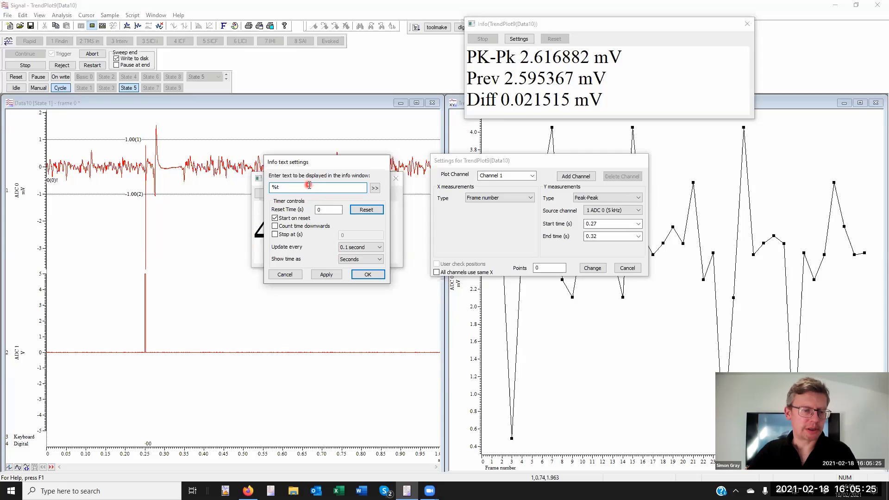
type("\\n")
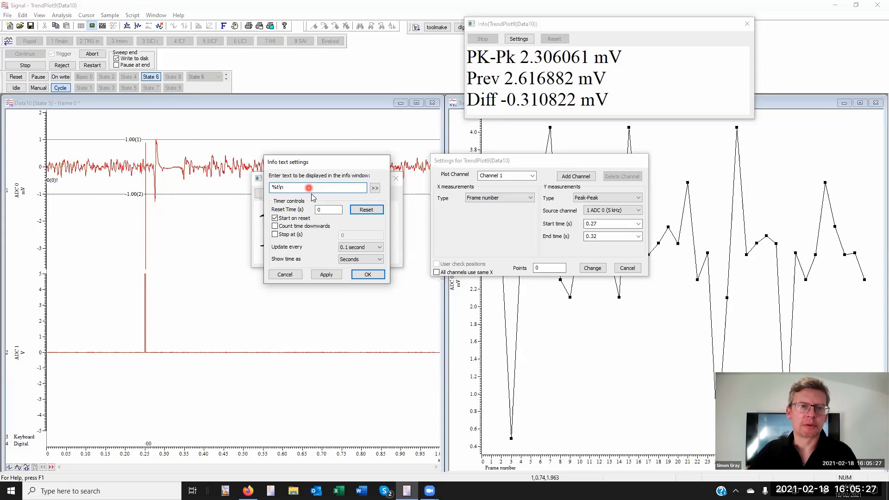
left_click(374, 187)
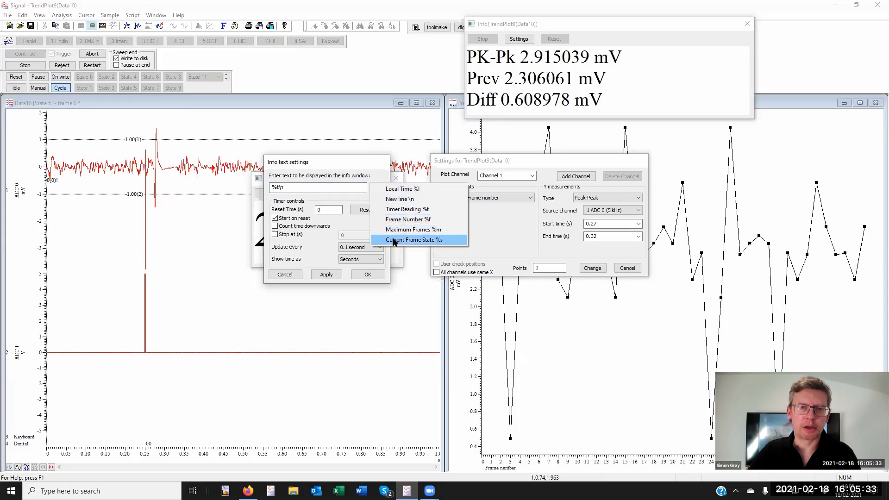
left_click(423, 240)
left_click(327, 275)
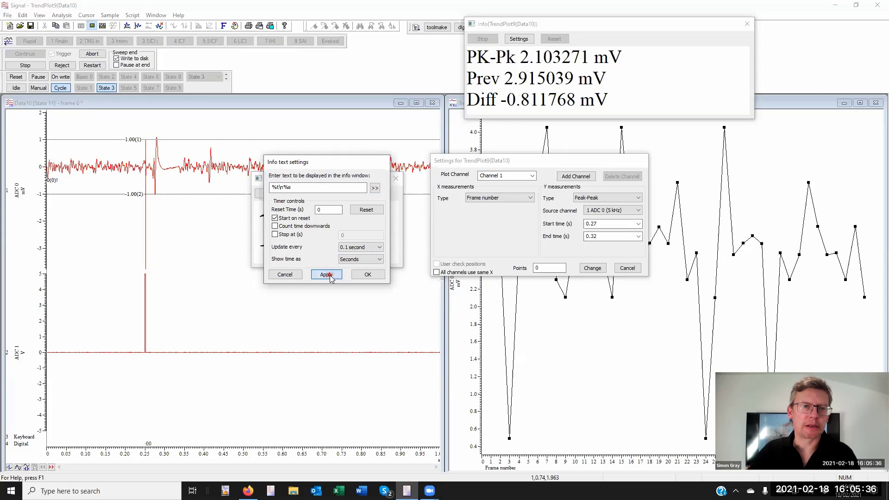
left_click(378, 274)
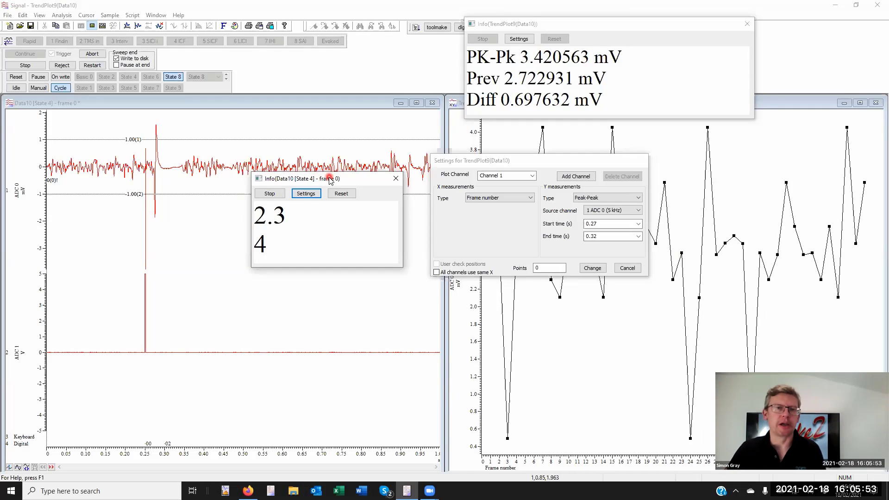
Insert the label "State =" before %s in the waveform info window's text
left_click(303, 193)
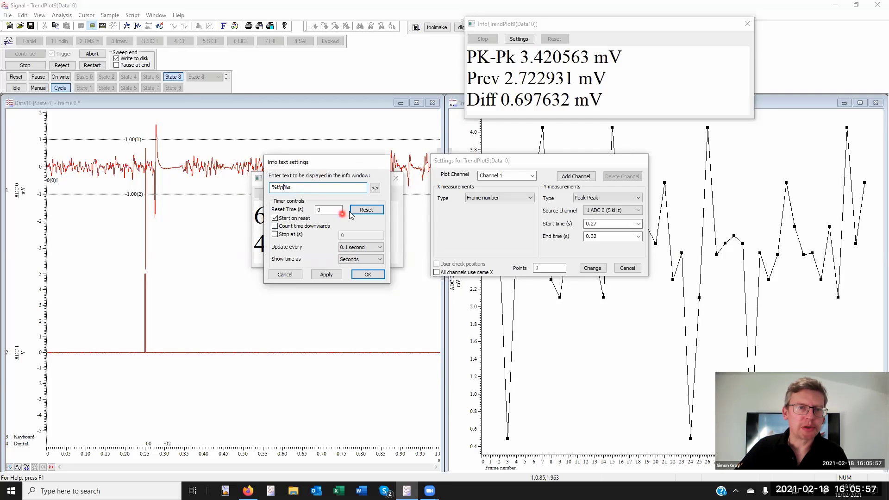
type("Stat")
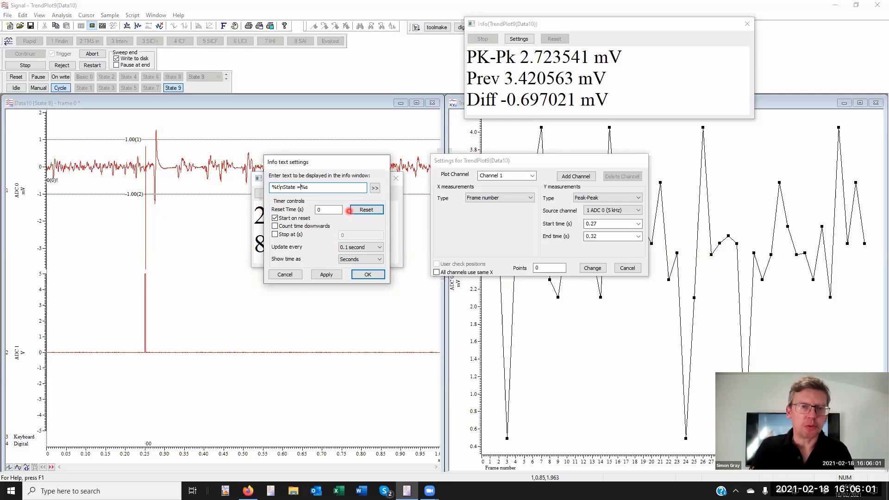
type("e =")
left_click(326, 274)
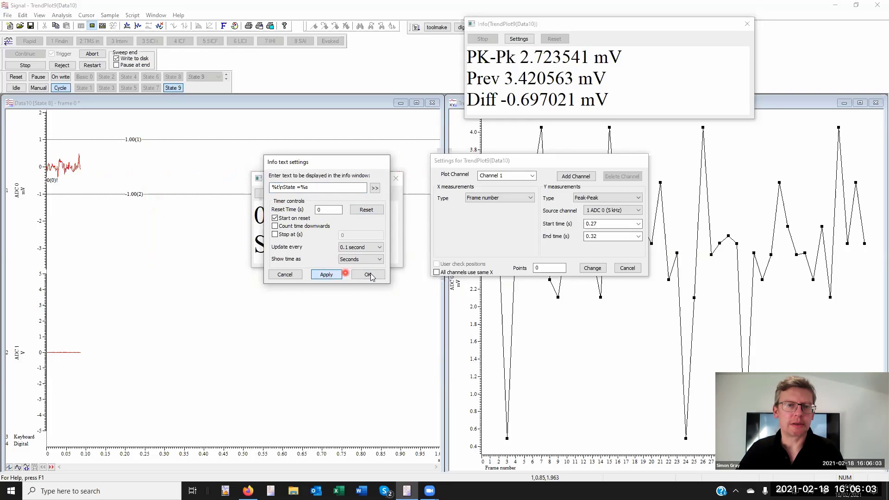
left_click(367, 274)
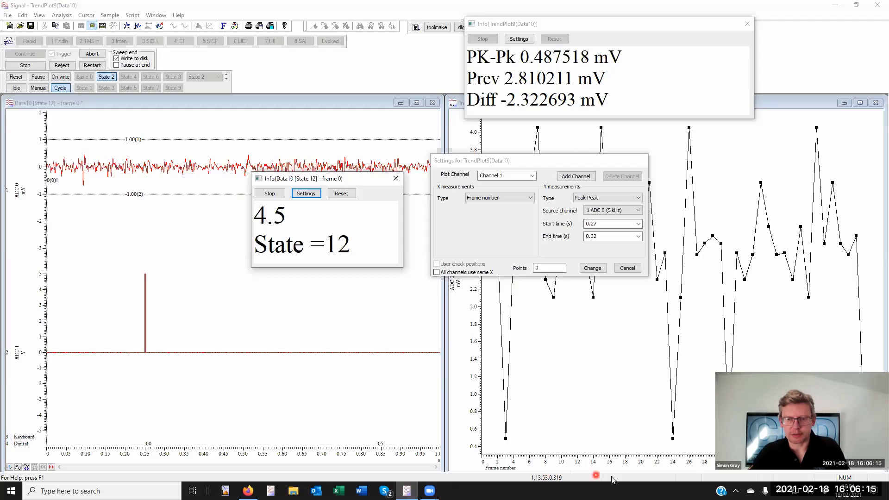
Resize the timer and state info window and place it between the ADC 0 and ADC 1 traces
left_click(326, 103)
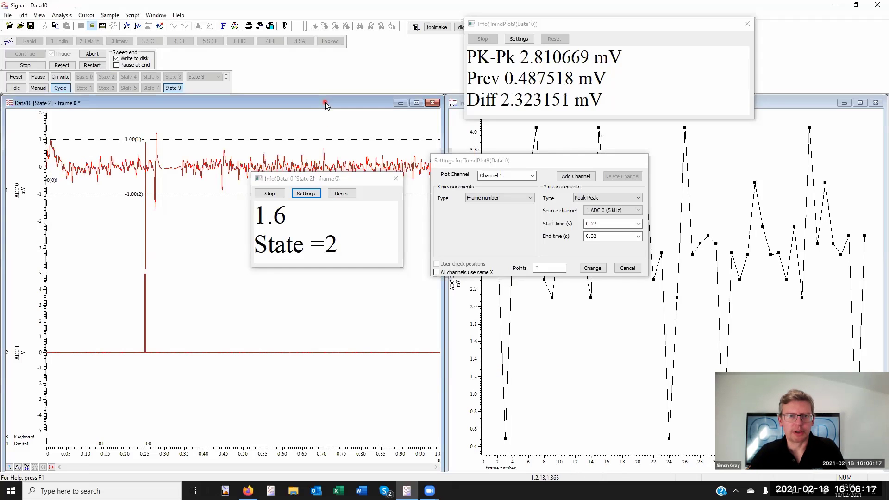
left_click(421, 162)
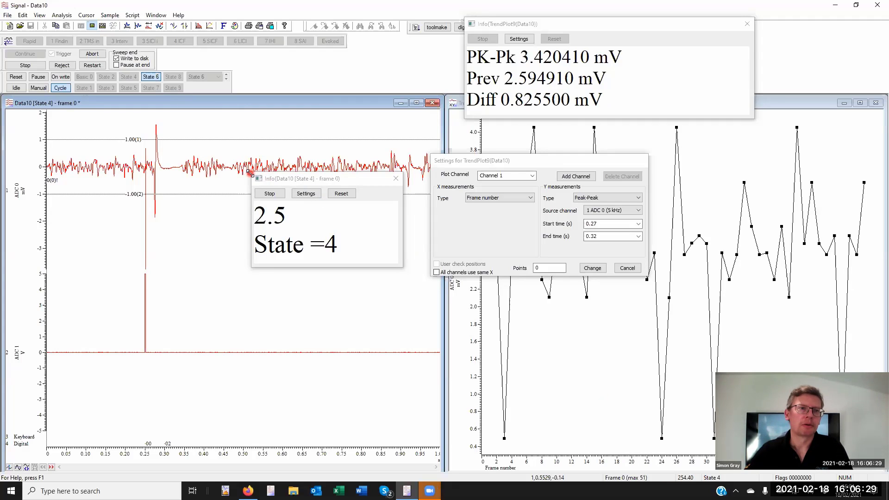
left_click_drag(250, 173, 7, 1)
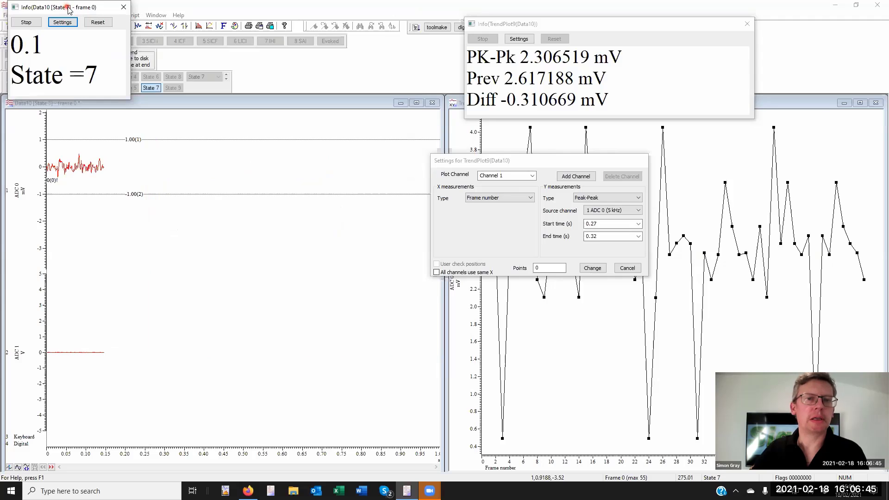
left_click_drag(67, 7, 323, 205)
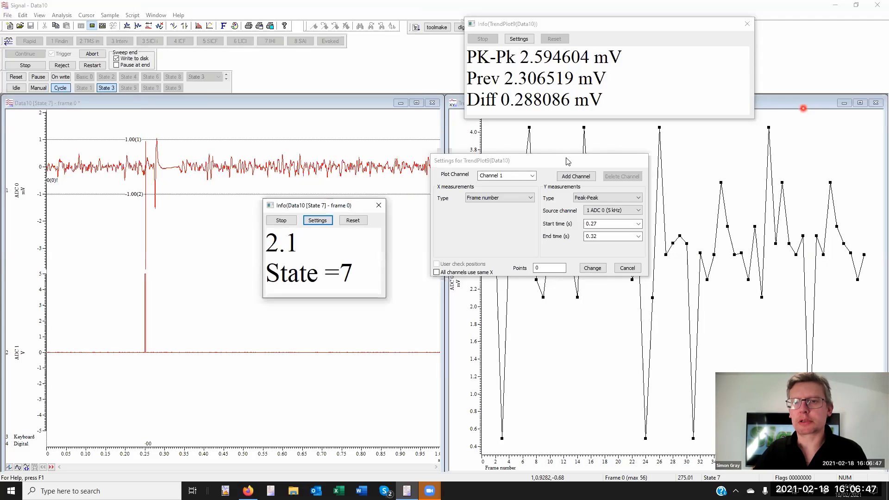
Rename the trend plot's first channel as Pk-Pk and review its X and Y measurement types and source channel
left_click(553, 162)
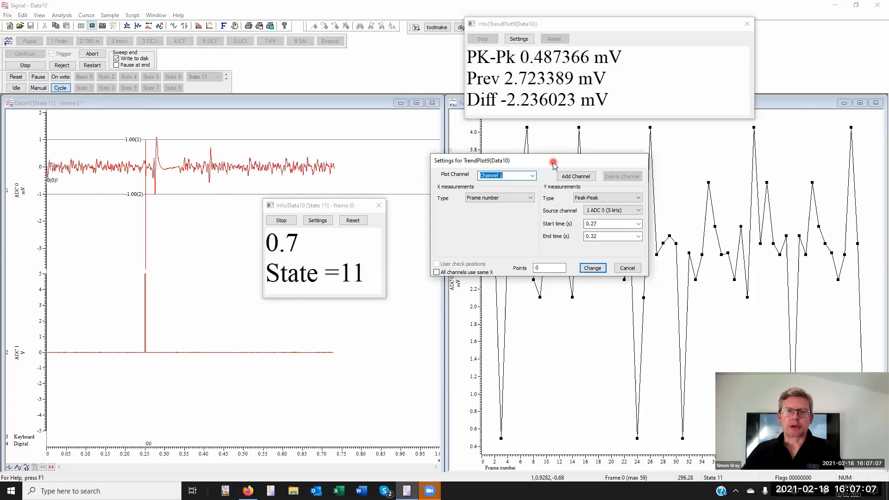
left_click(521, 178)
left_click_drag(517, 176, 468, 176)
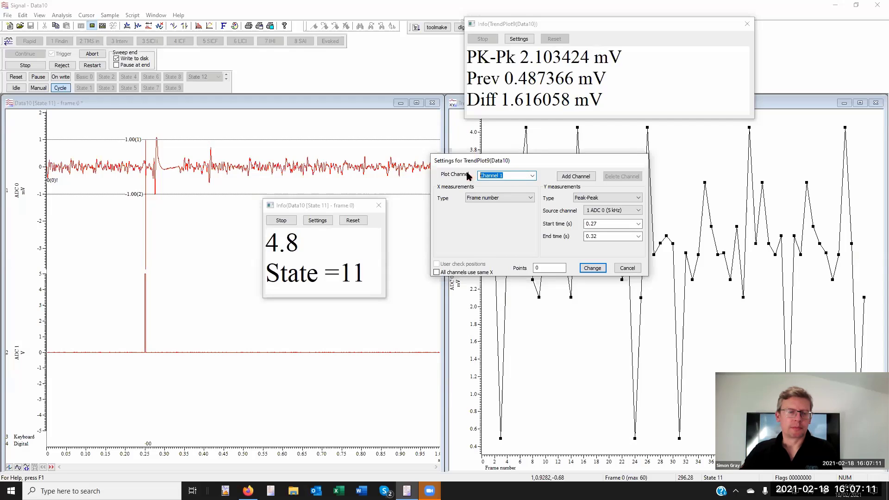
type("Pk-Pk")
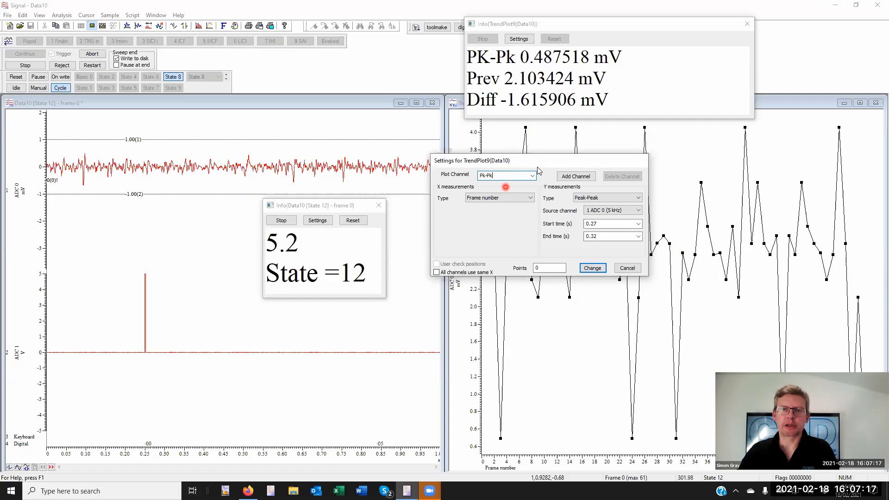
left_click(604, 197)
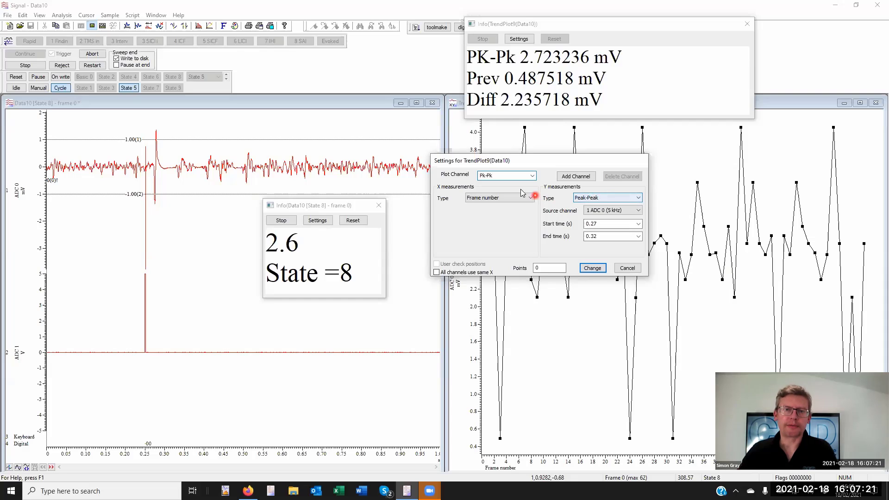
left_click(470, 202)
left_click(503, 199)
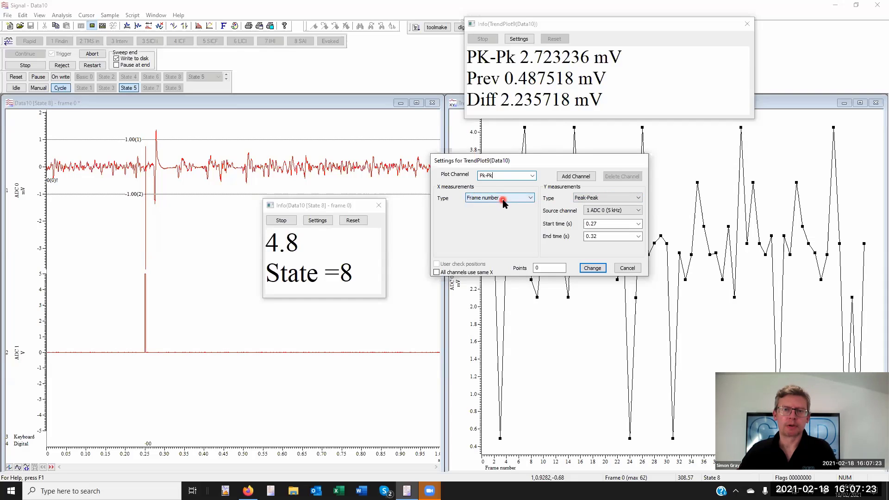
left_click(579, 197)
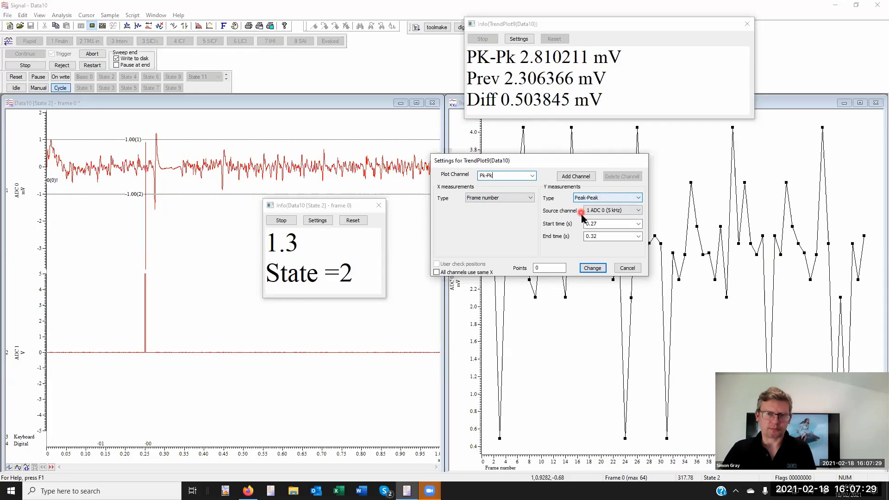
left_click(605, 211)
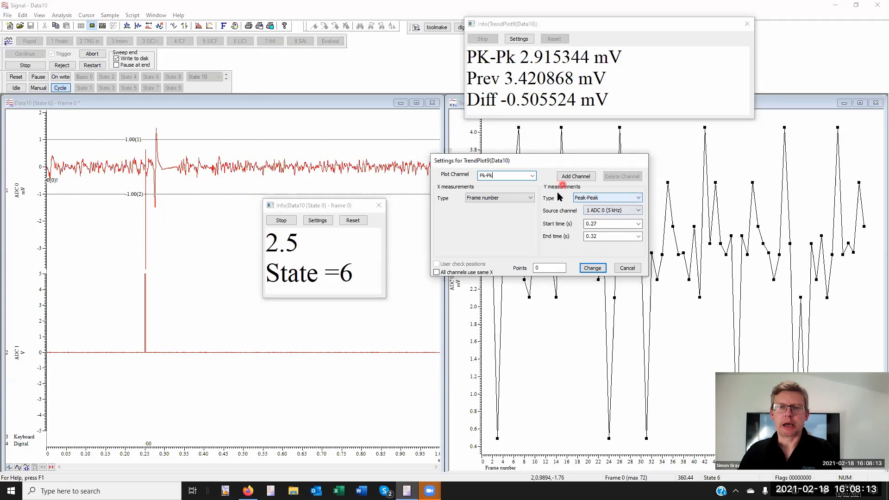
Add a second channel to the trend plot and name it Area
left_click(578, 176)
left_click(515, 178)
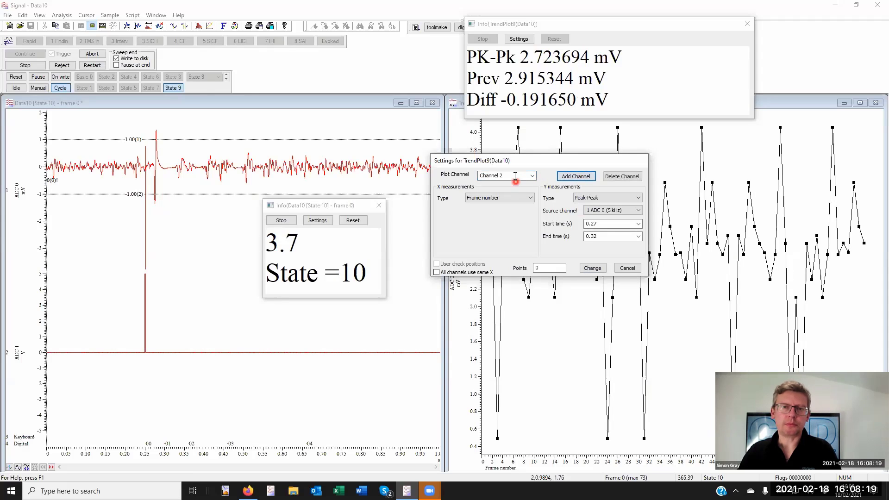
double_click(515, 177)
type("Area")
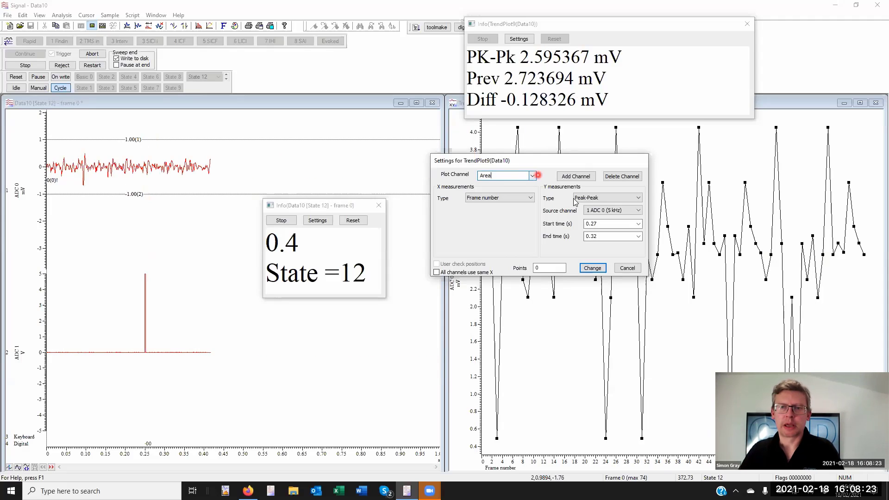
Set the Area channel's Y measurement type to Area, with 1 ADC 0 (5 kHz) as the source channel
left_click(588, 198)
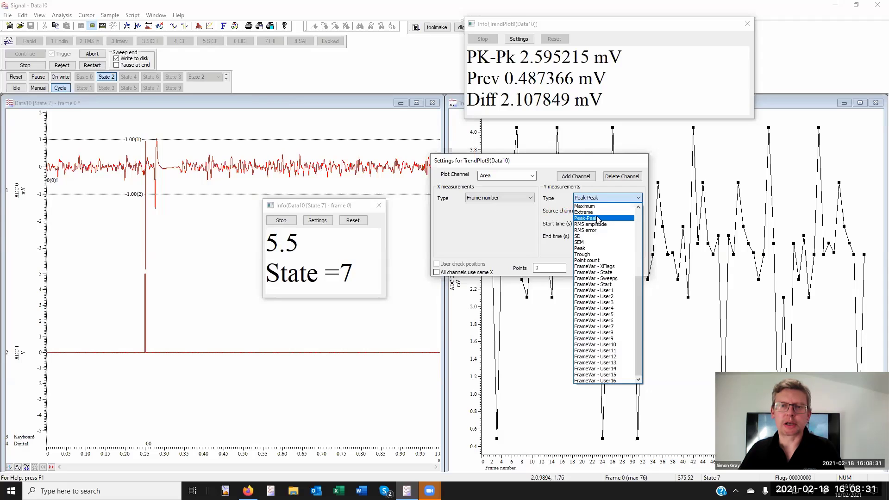
scroll(598, 217, "up", 4)
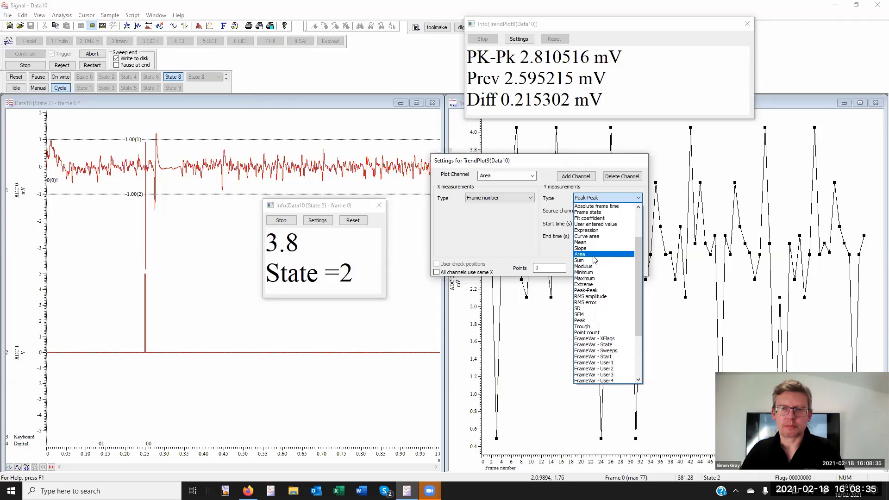
left_click(594, 255)
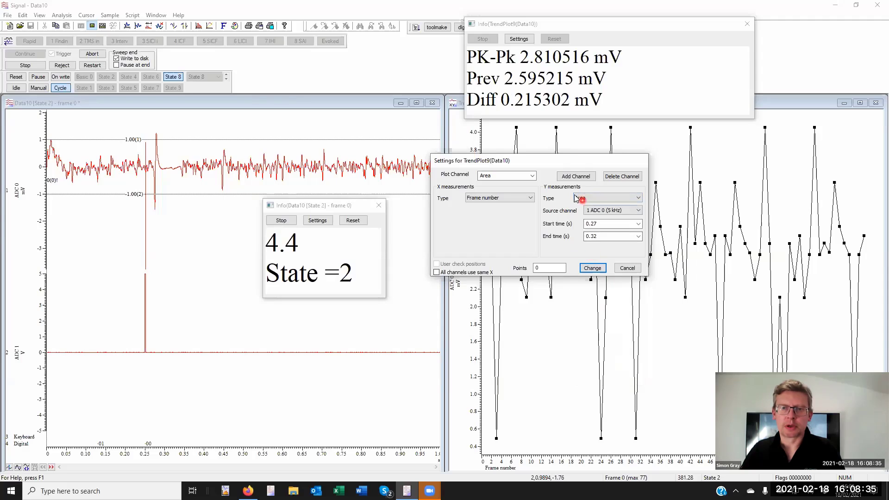
left_click(592, 213)
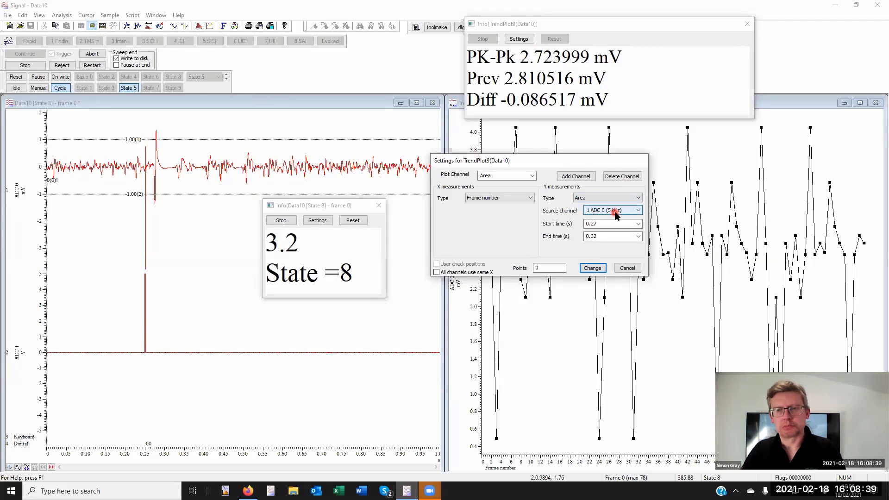
left_click(616, 212)
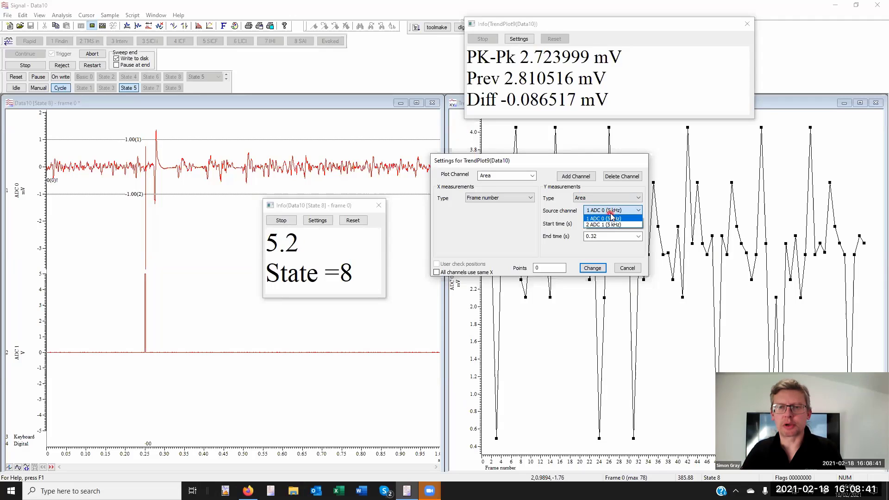
left_click(611, 218)
Review the start time choices for the Area channel's measurement and keep 0.27 s as the start
left_click(614, 223)
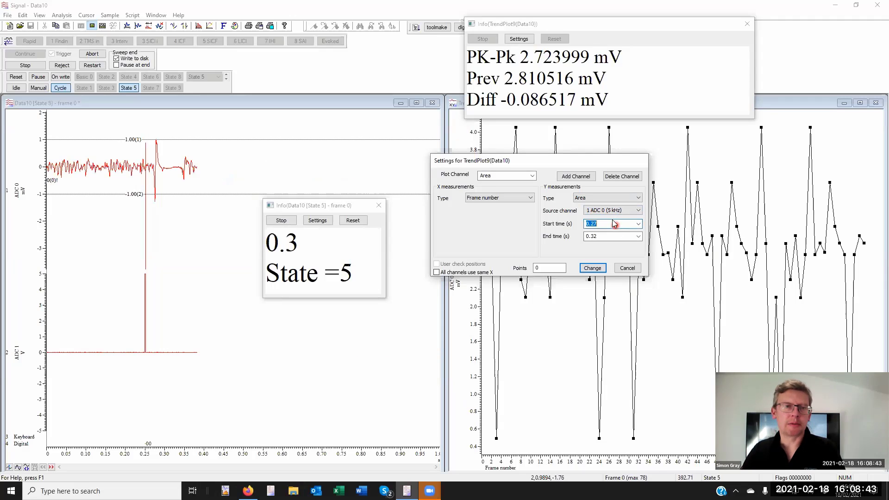
left_click(639, 223)
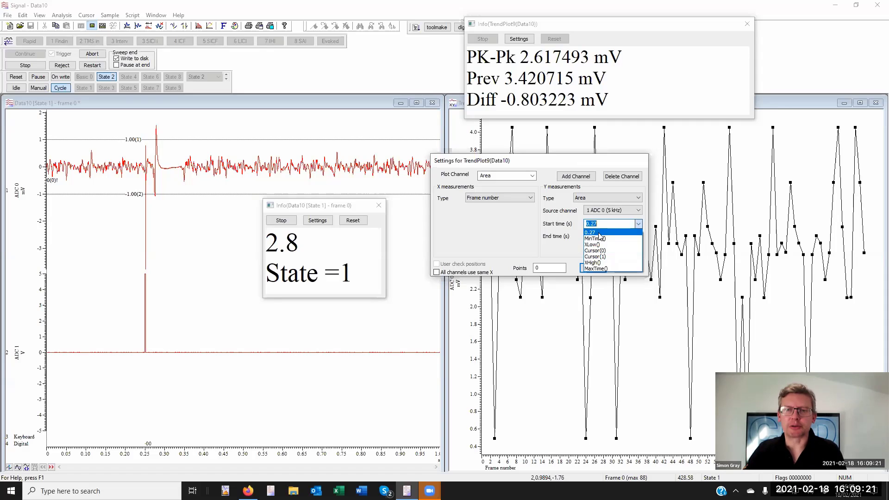
left_click(599, 235)
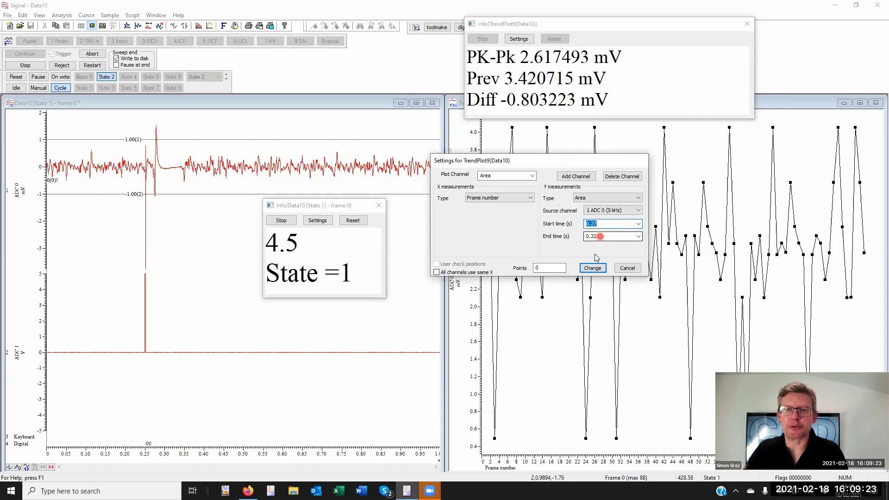
left_click(592, 269)
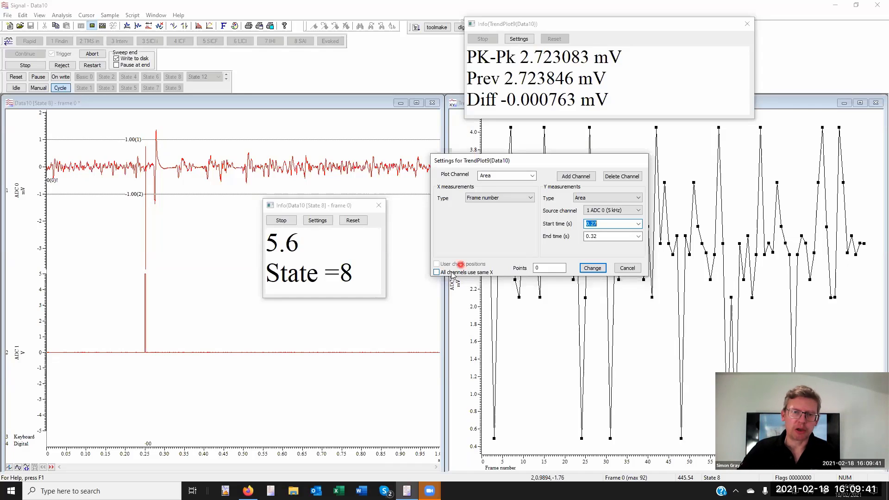
Make all trend plot channels use the same X measurement and apply the settings, accepting that the existing plot data is cleared
left_click(440, 272)
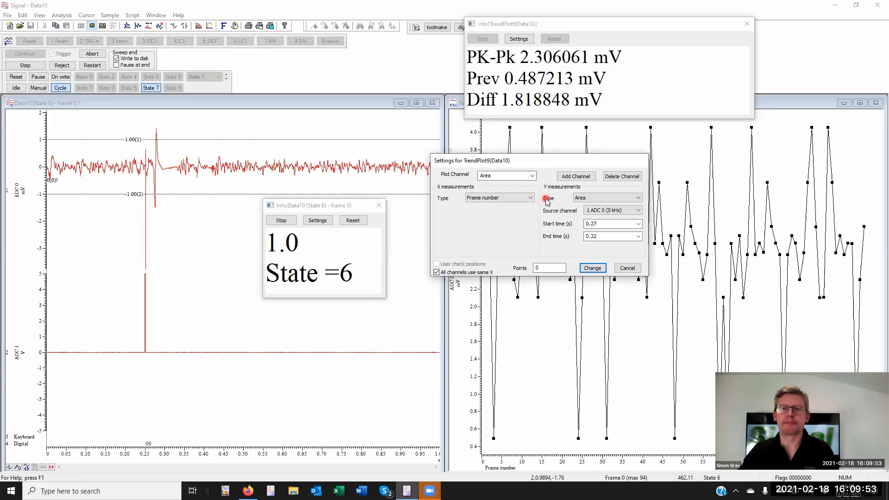
left_click(593, 270)
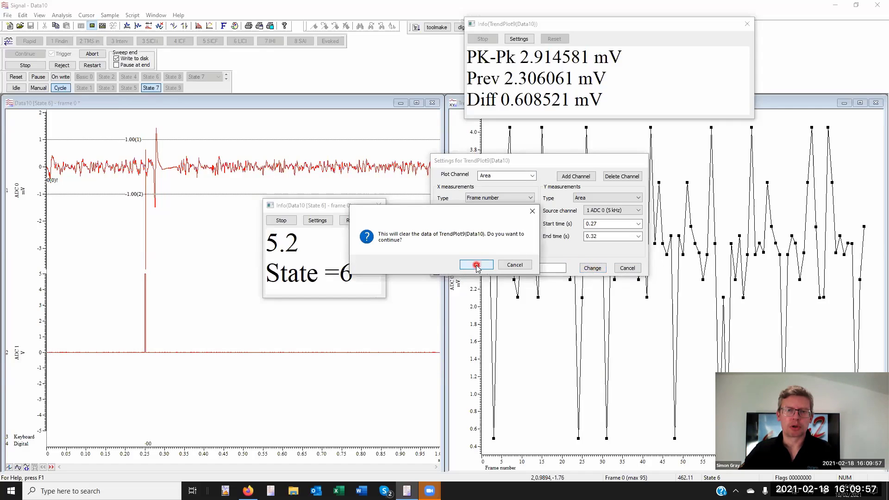
left_click(477, 265)
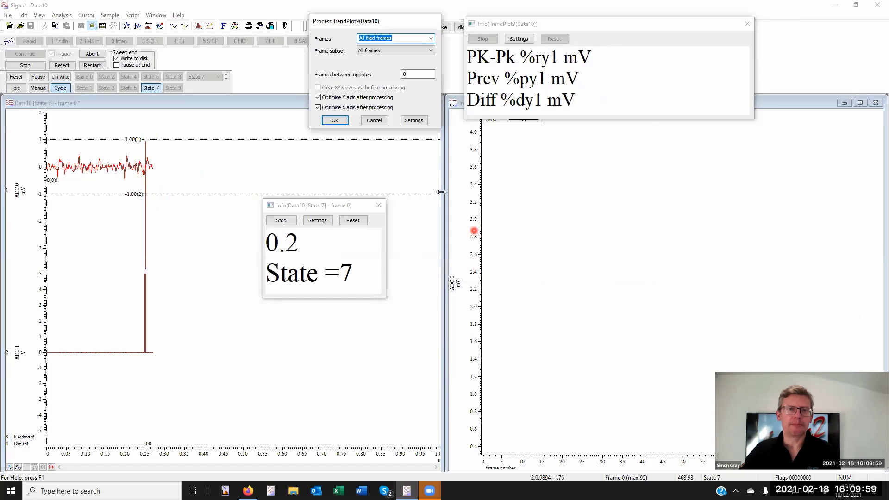
Review the trend plot's frame and subset choices, then process all filed frames with both axes optimised after processing
left_click(433, 38)
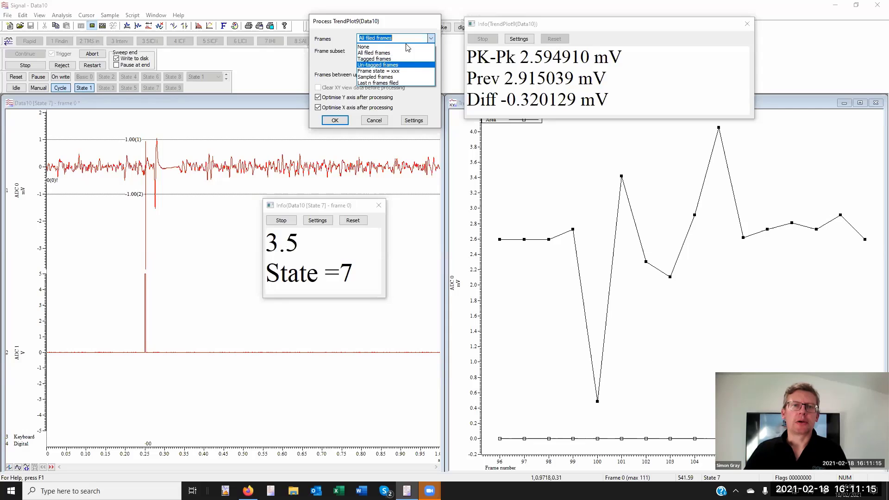
left_click(410, 27)
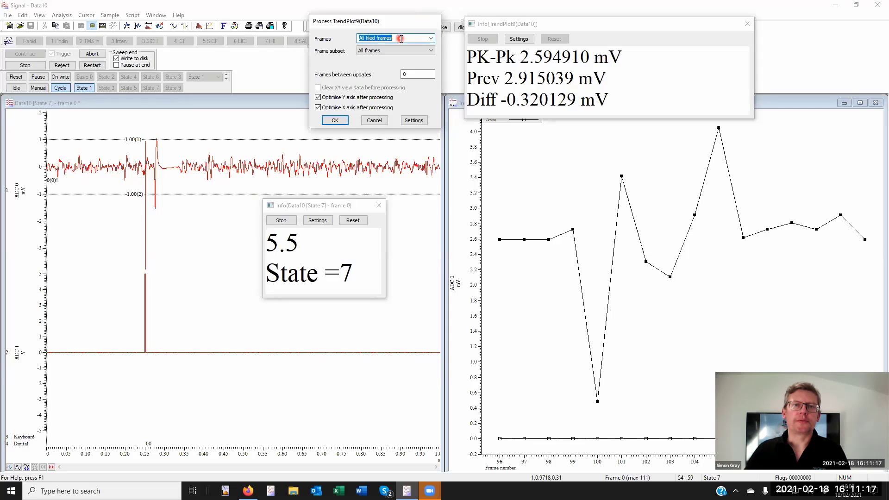
left_click(396, 51)
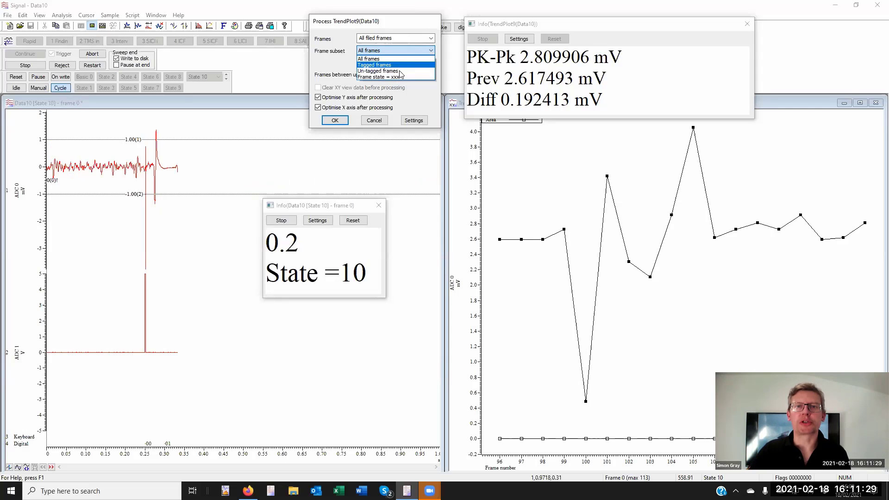
left_click(347, 52)
left_click(352, 88)
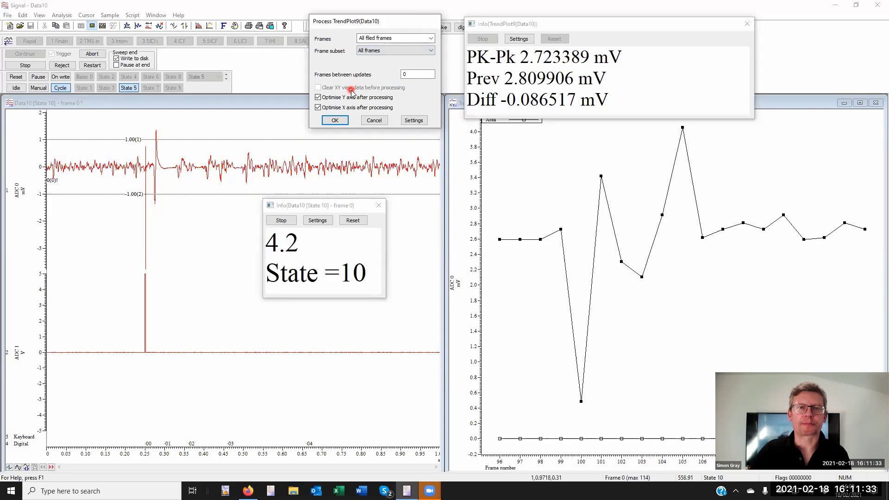
left_click(400, 80)
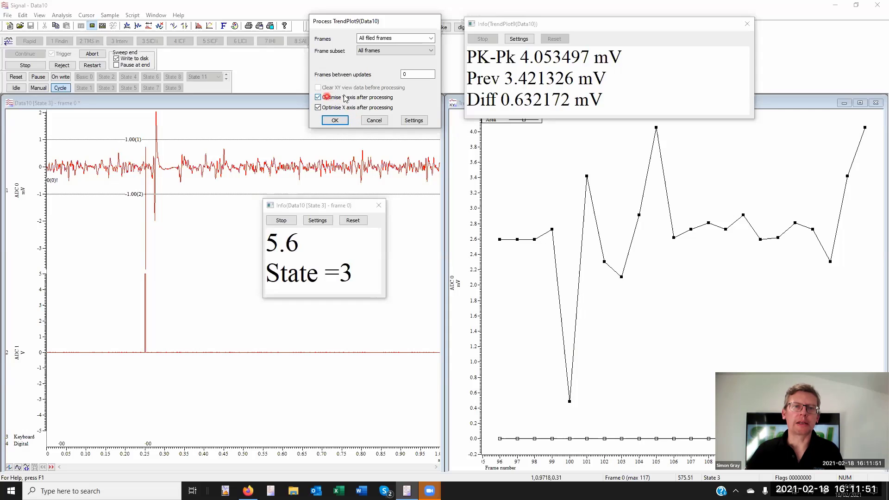
left_click(334, 120)
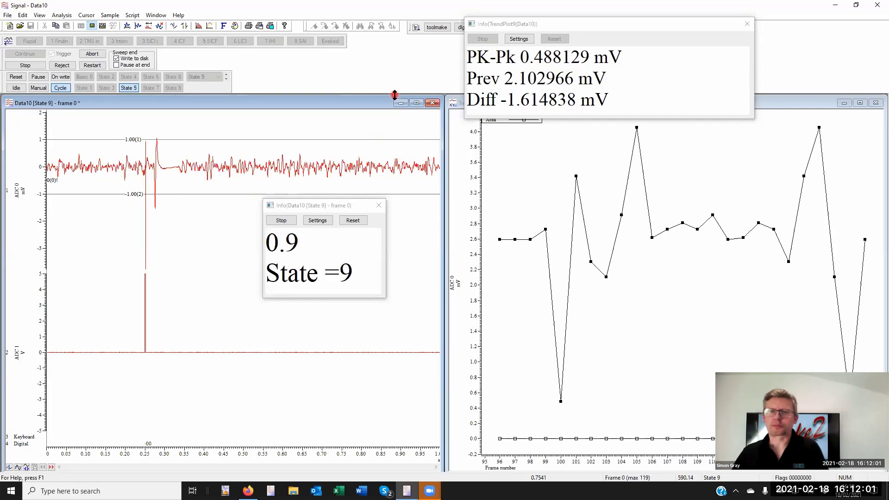
Reposition the trend plot's info window and the timer and state info window slightly
left_click(636, 29)
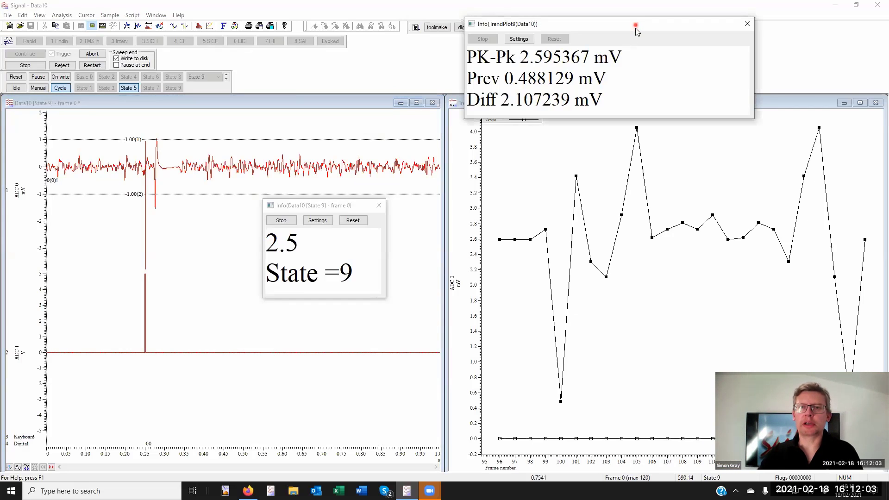
left_click_drag(636, 29, 660, 34)
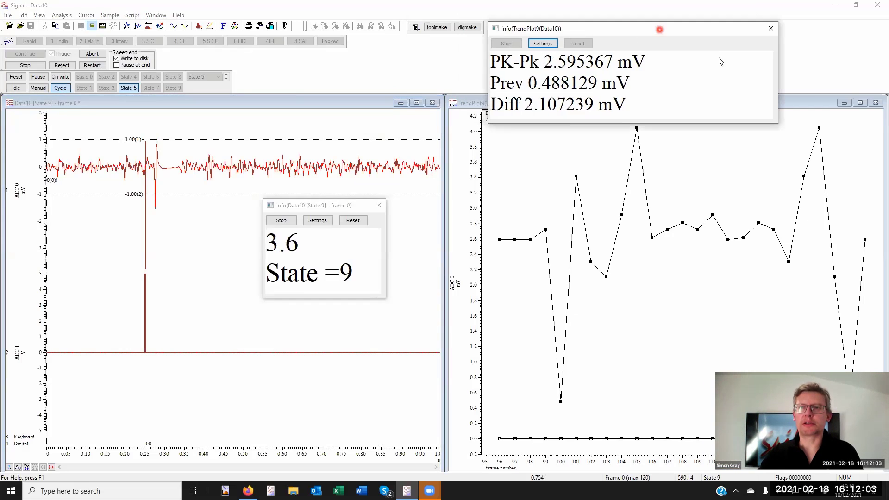
left_click(334, 205)
left_click_drag(335, 205, 367, 171)
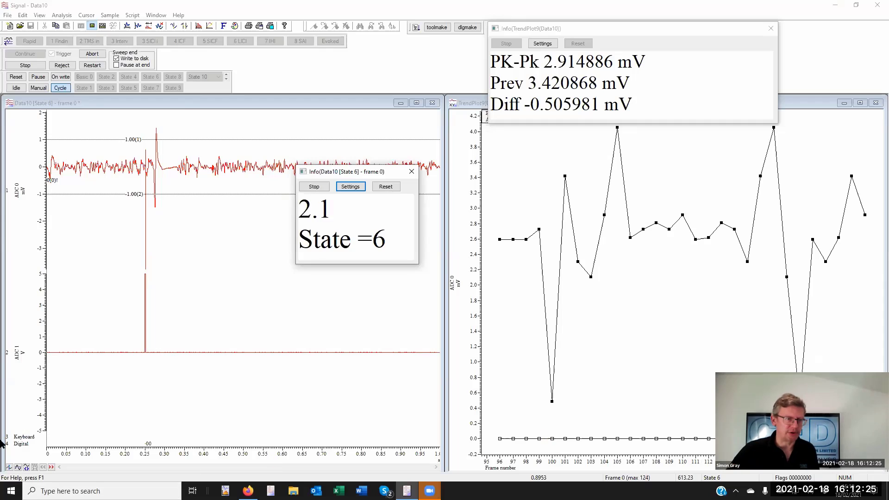
Add the keyboard markers h and e to the running sweep in the Data10 view
left_click(104, 425)
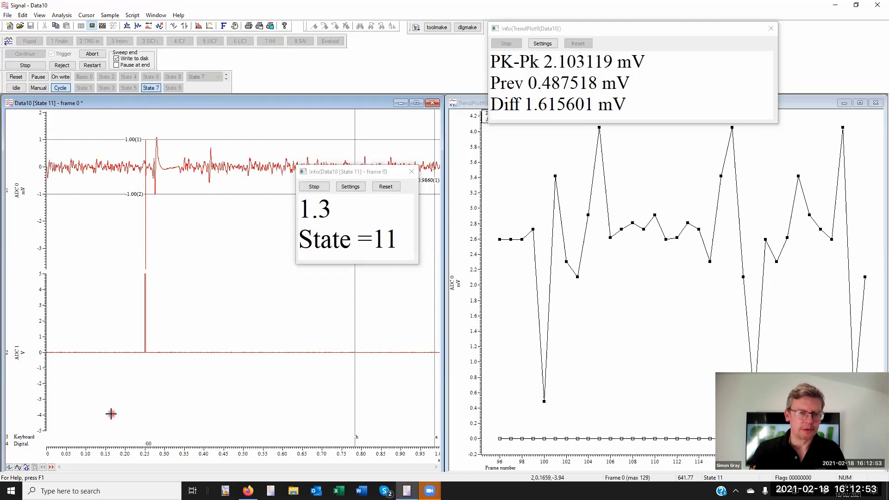
left_click(116, 64)
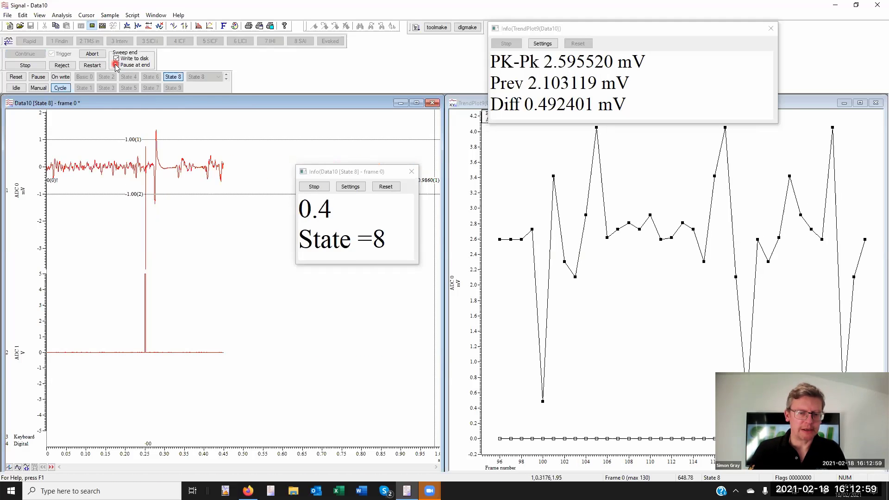
key("h")
key("e")
left_click(116, 65)
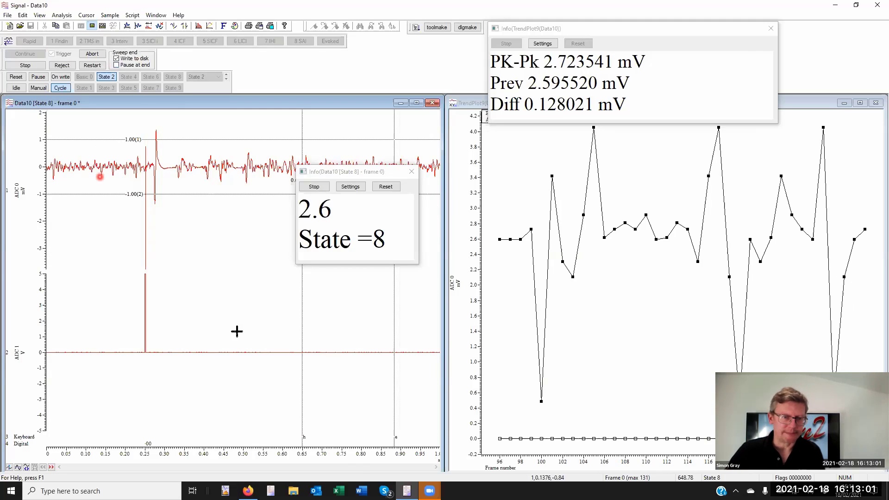
left_click(325, 396)
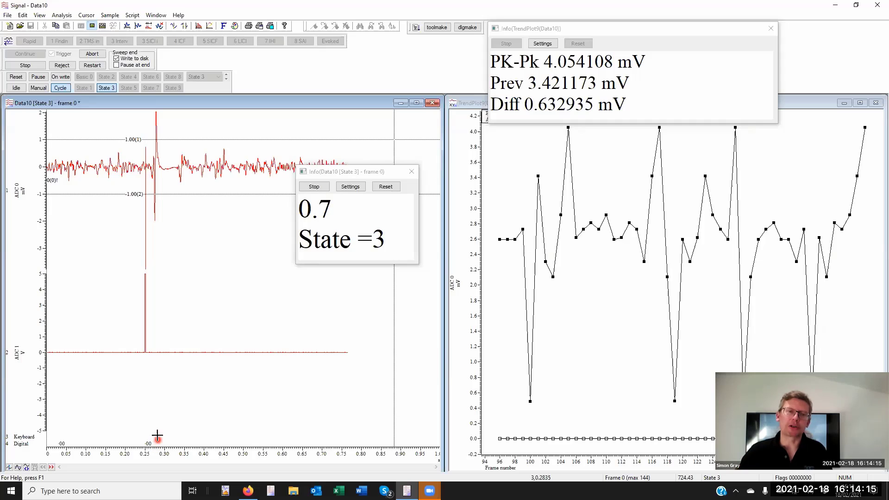
Examine the ADC 1 pulse near 0.25 s in close-up and compare its onset with the digital marker and the ADC 0 trace
left_click_drag(142, 329, 161, 331)
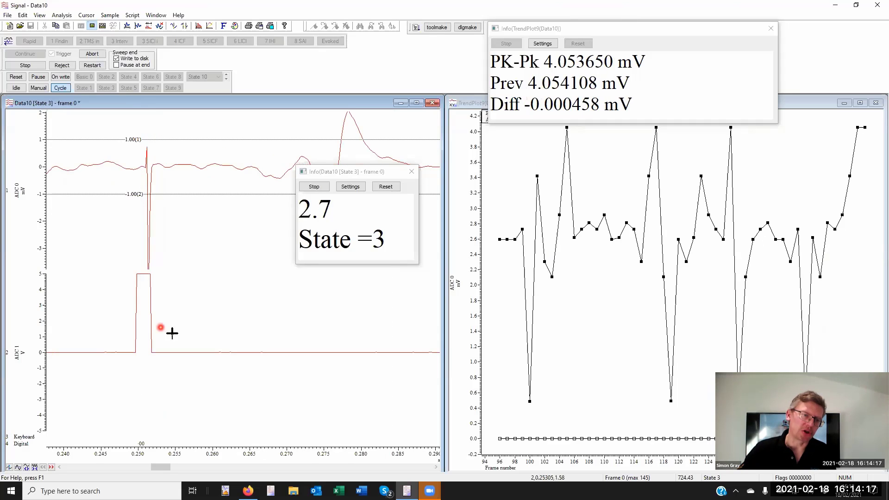
left_click_drag(120, 308, 193, 307)
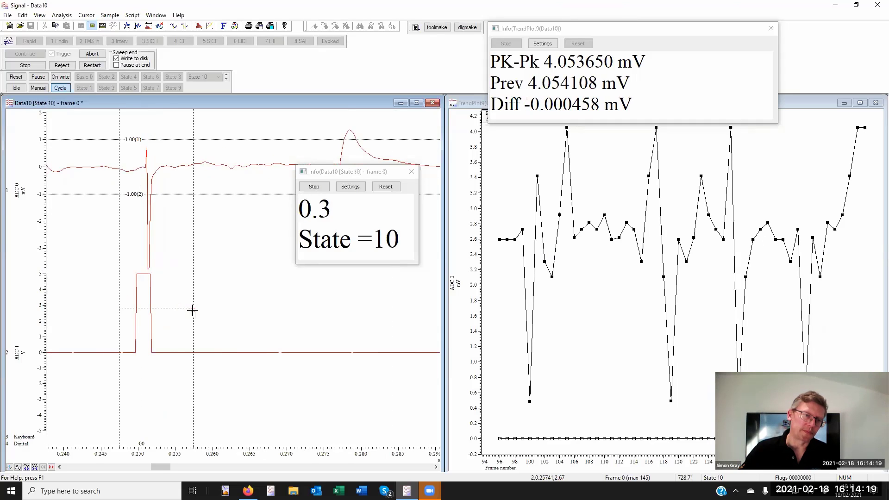
left_click_drag(119, 312, 256, 314)
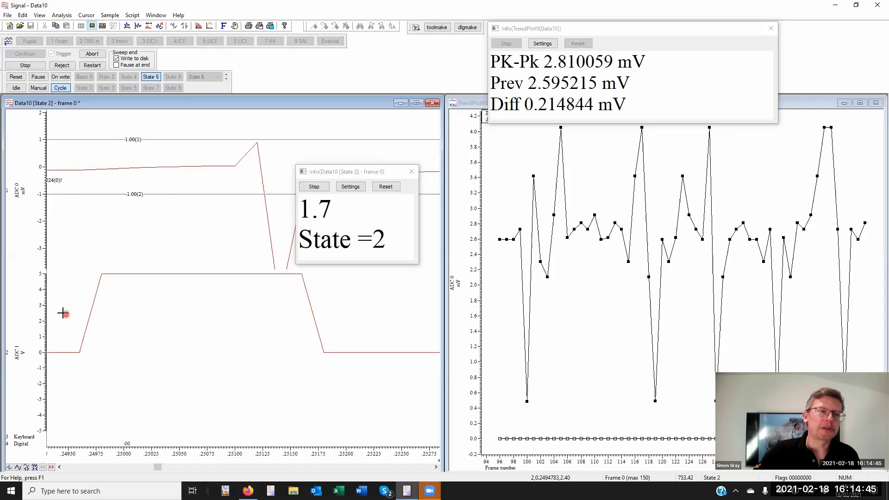
left_click_drag(63, 313, 63, 313)
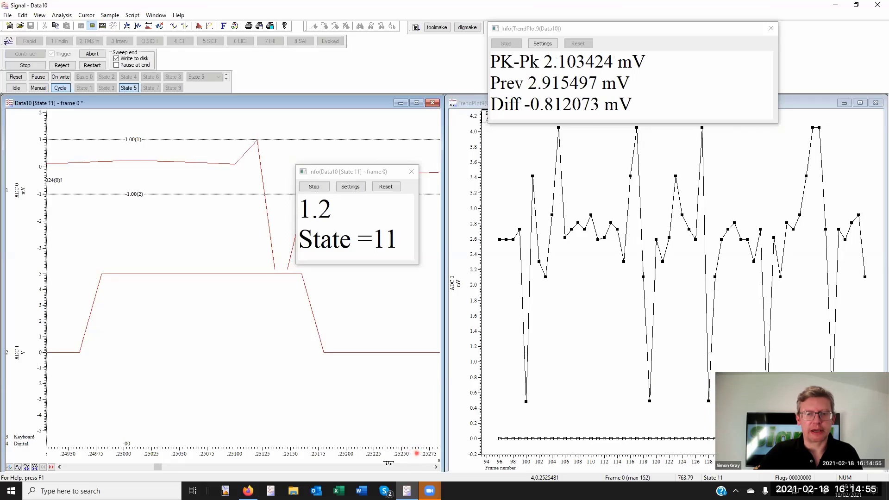
left_click_drag(416, 458, 244, 458)
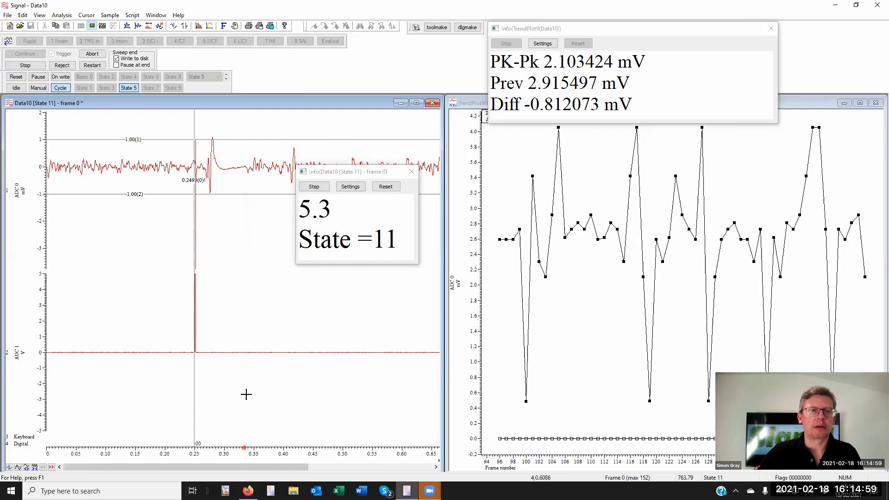
Open the pulses configuration, display the outputs for State 1, and enlarge the dialog
left_click(114, 26)
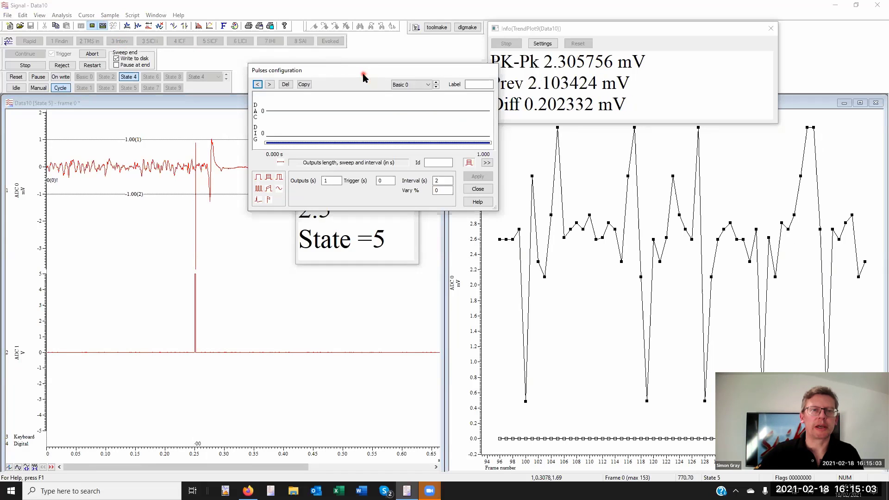
left_click_drag(363, 76, 530, 208)
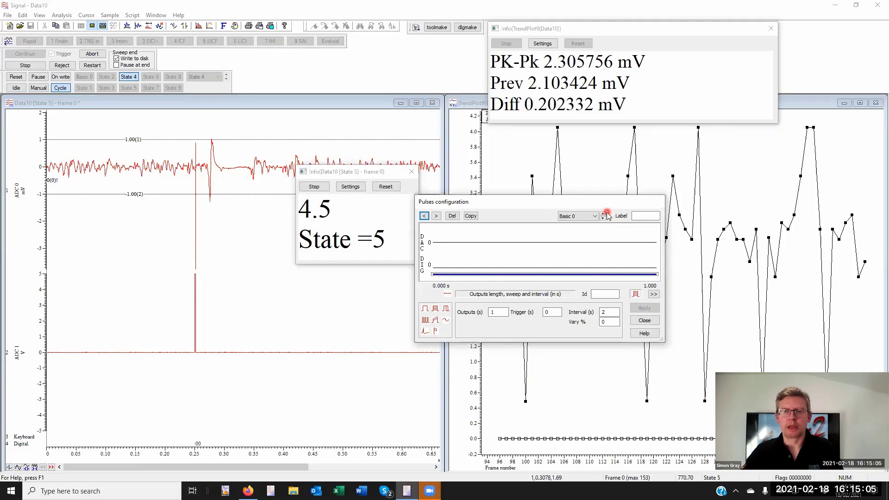
left_click(603, 218)
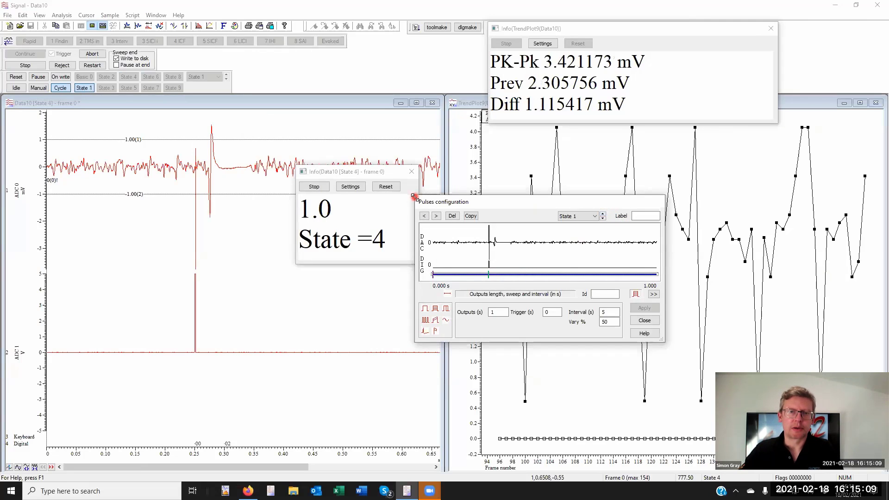
left_click_drag(415, 197, 158, 45)
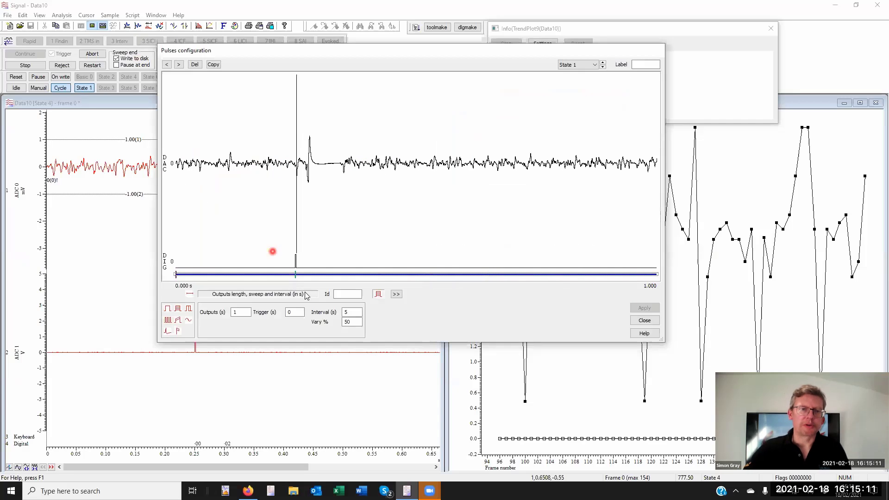
Set the length of State 1's DIG 0 square pulse at 0.25 s to 0.001 s
left_click(295, 262)
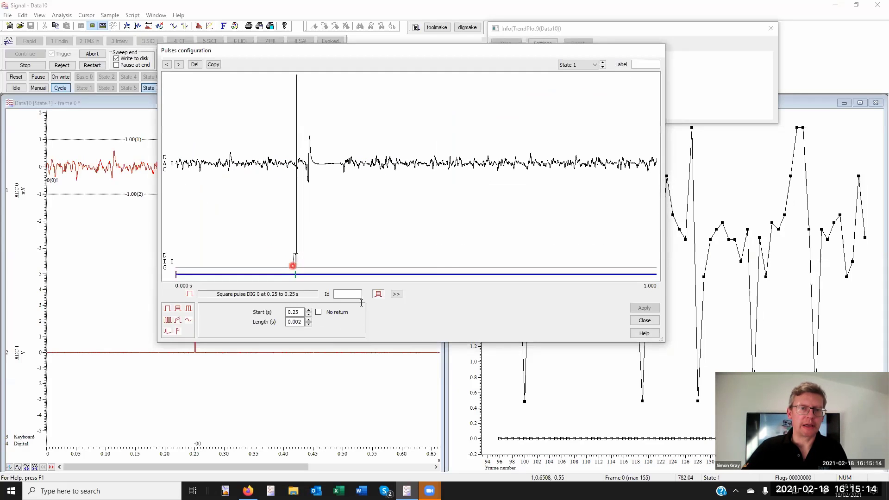
left_click(307, 317)
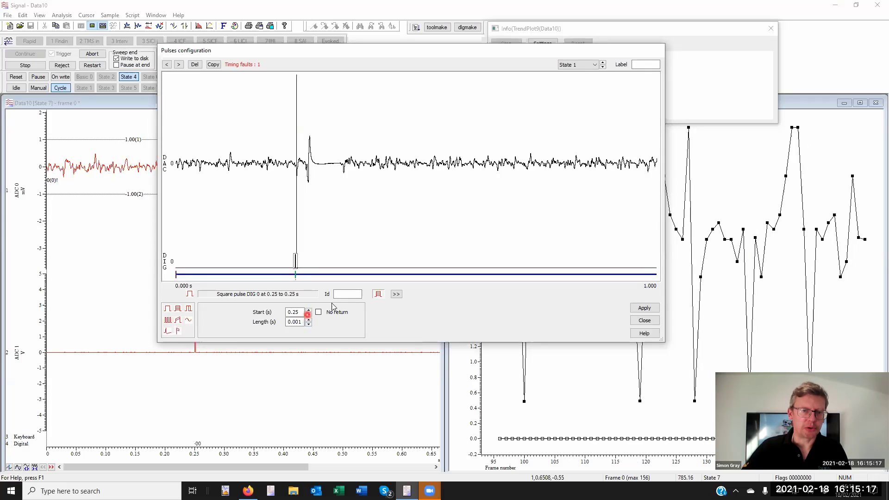
left_click(295, 275)
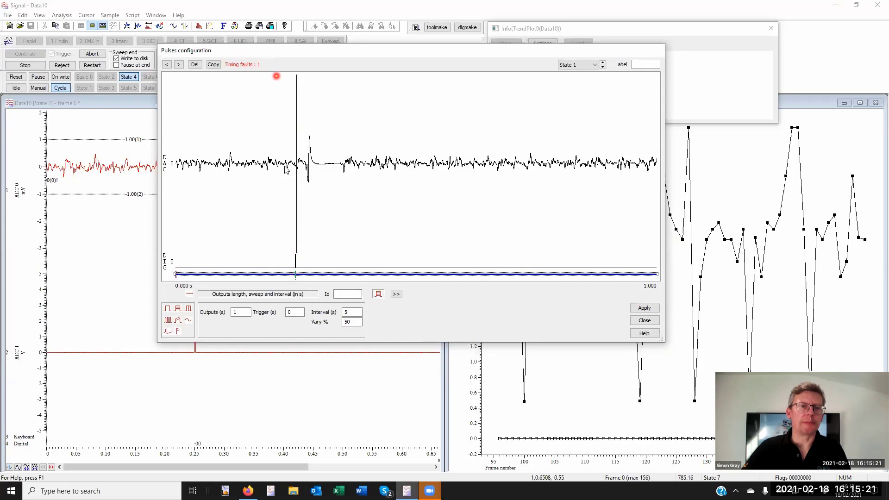
left_click(295, 276)
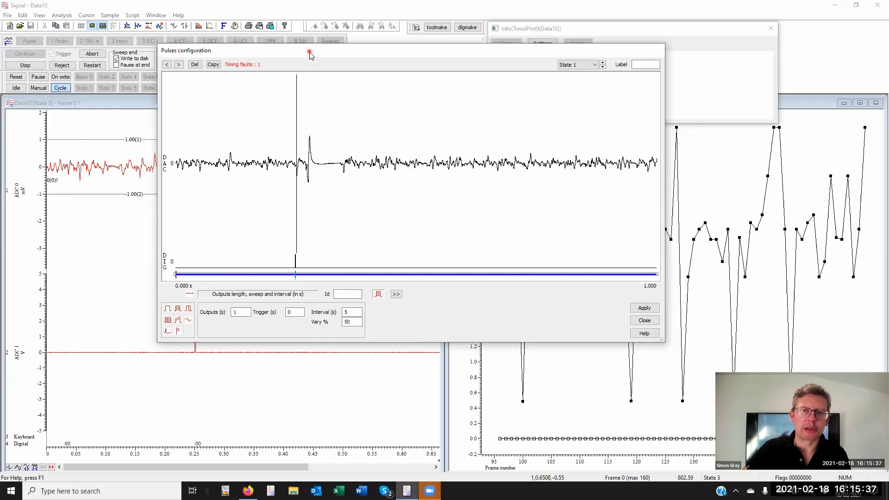
Set the length of State 1's DIG 0 square pulse at 0.25 s to 0.002 s
left_click_drag(309, 51, 306, 77)
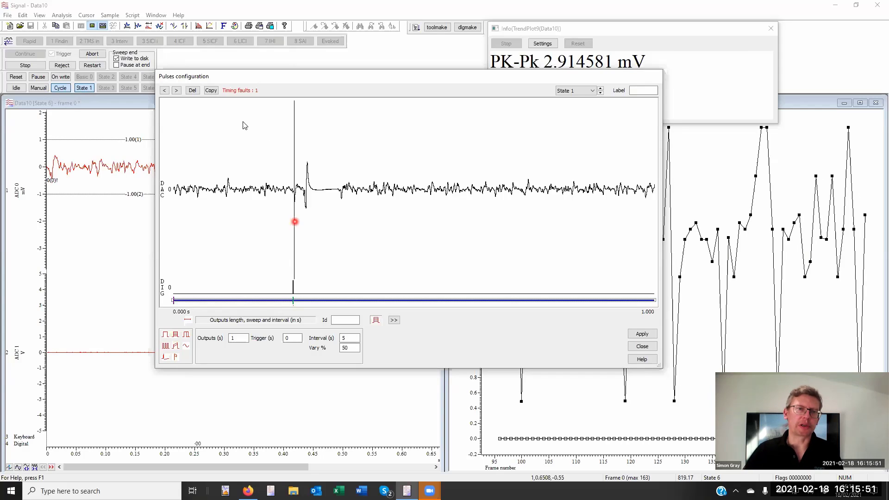
left_click(293, 288)
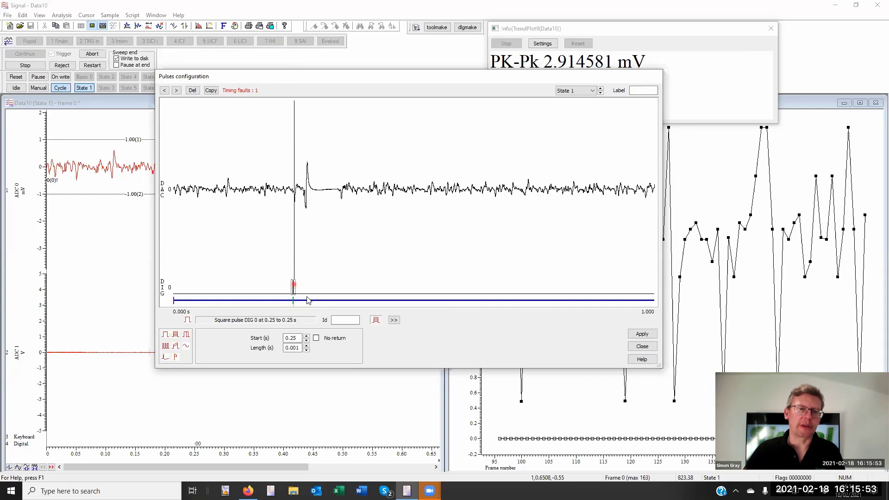
left_click(307, 345)
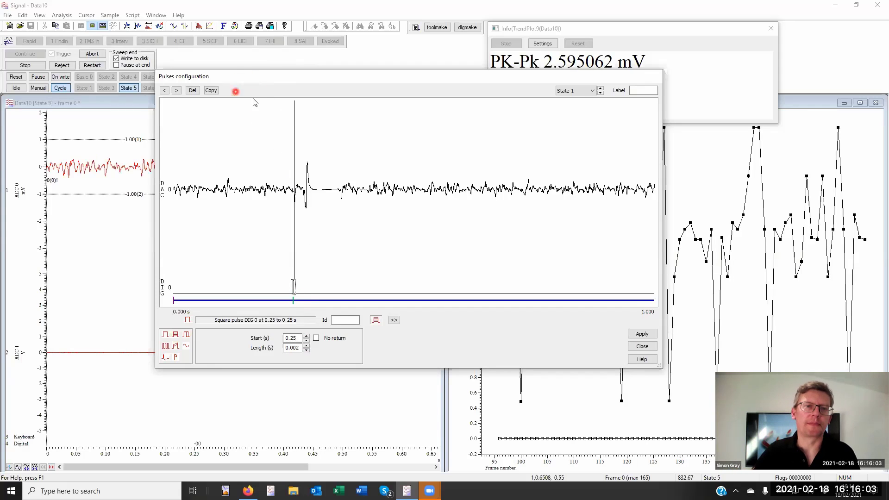
Step through the pulse outputs from State 2 to State 12 and compare their DAC waveforms, digital pulses and markers
left_click(601, 88)
left_click(601, 87)
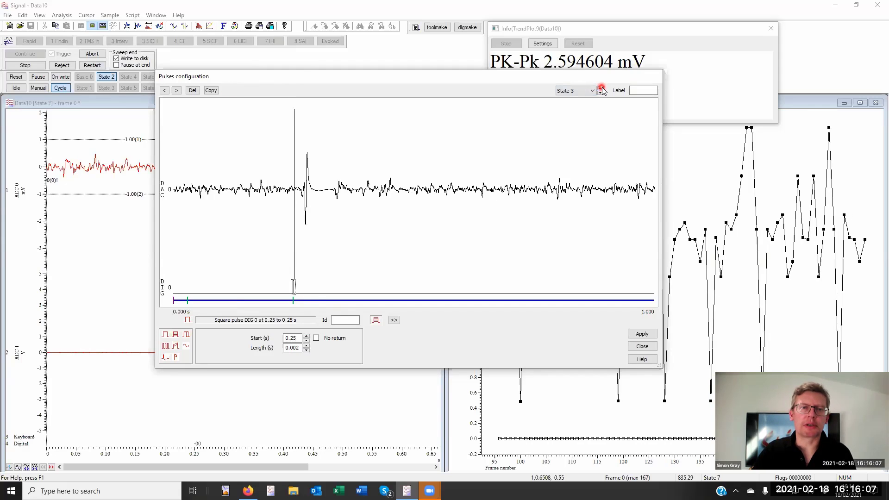
left_click(602, 87)
left_click(602, 88)
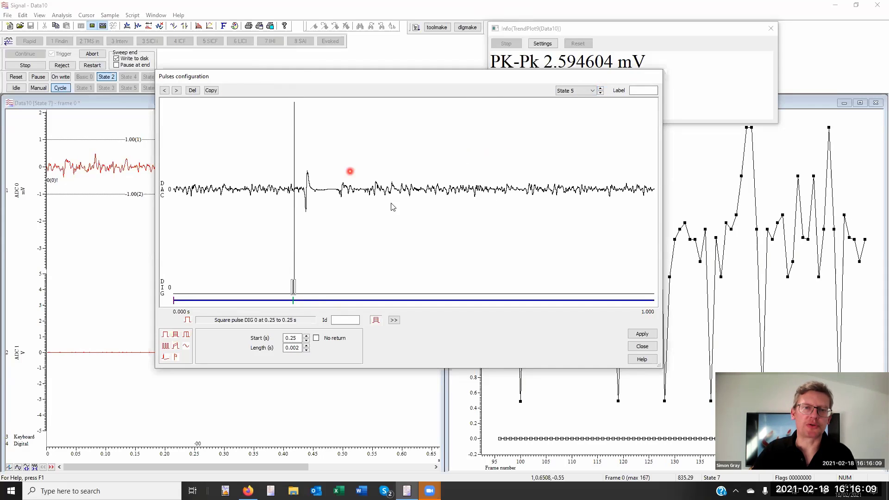
left_click(601, 87)
left_click(601, 87)
left_click(601, 87)
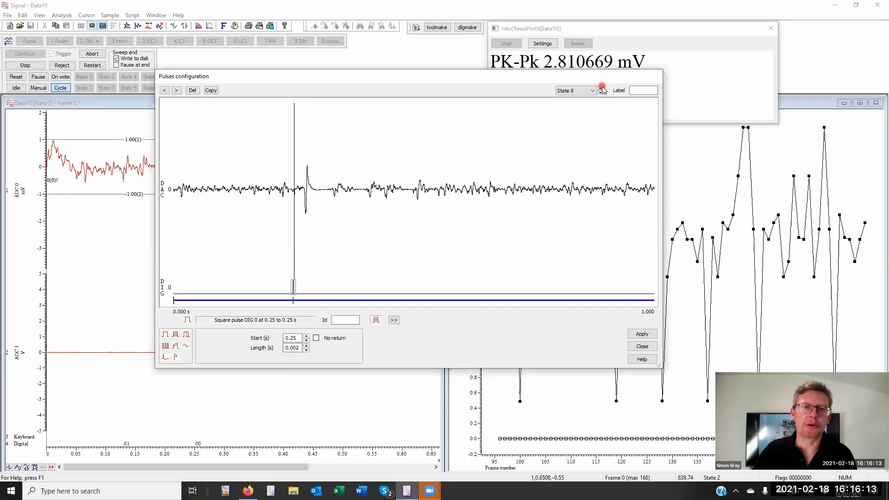
left_click(601, 87)
left_click(602, 88)
left_click(601, 87)
left_click(602, 88)
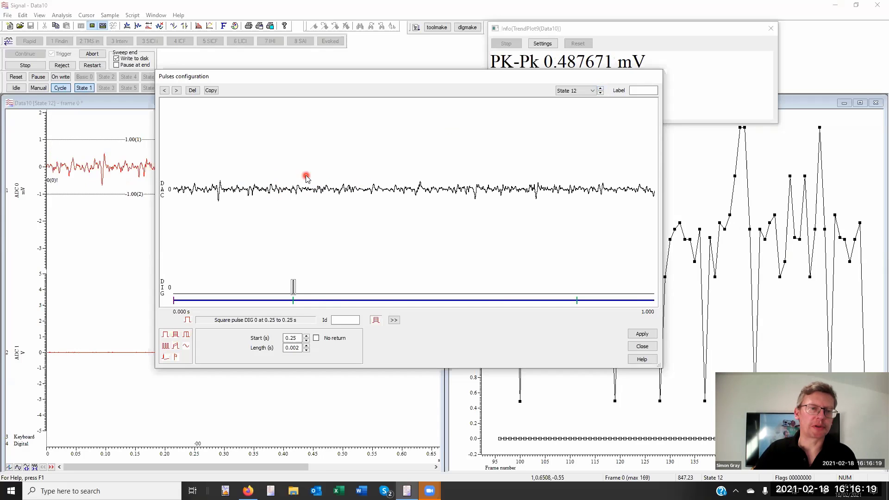
Inspect State 10's marker generation items, including the one at 0.66 s, and apply and close the pulses configuration
left_click(601, 92)
left_click(600, 93)
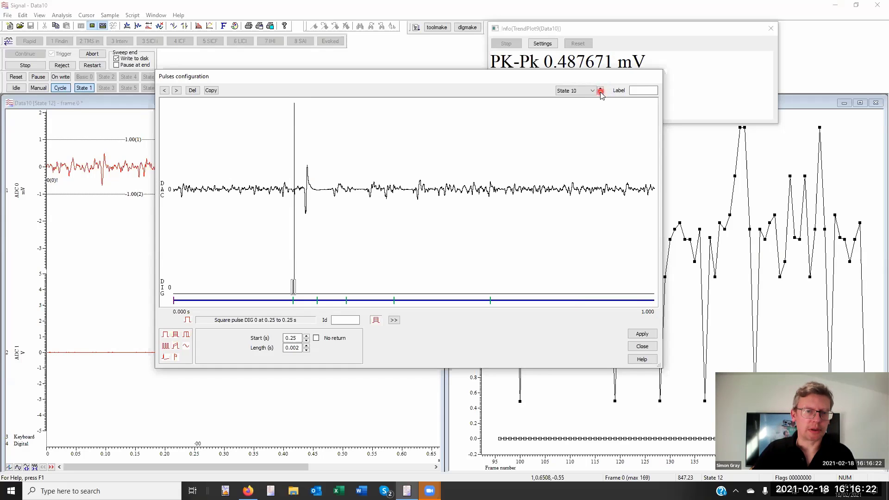
left_click(392, 300)
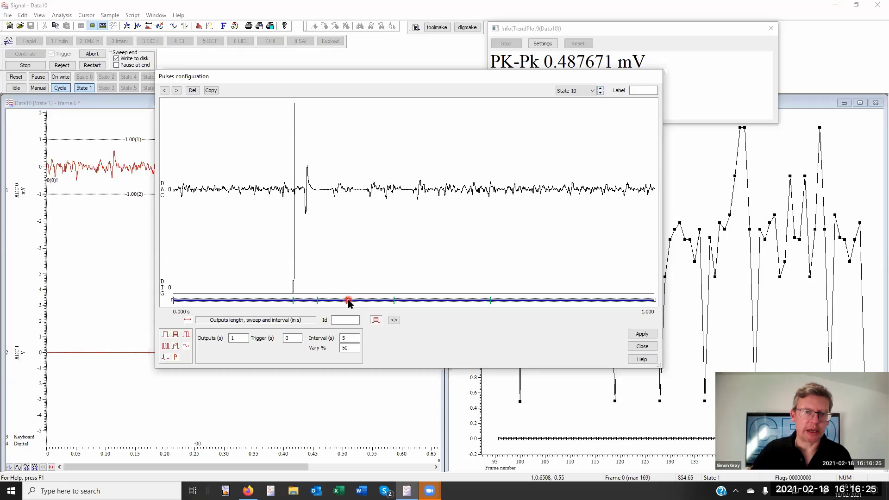
left_click(346, 300)
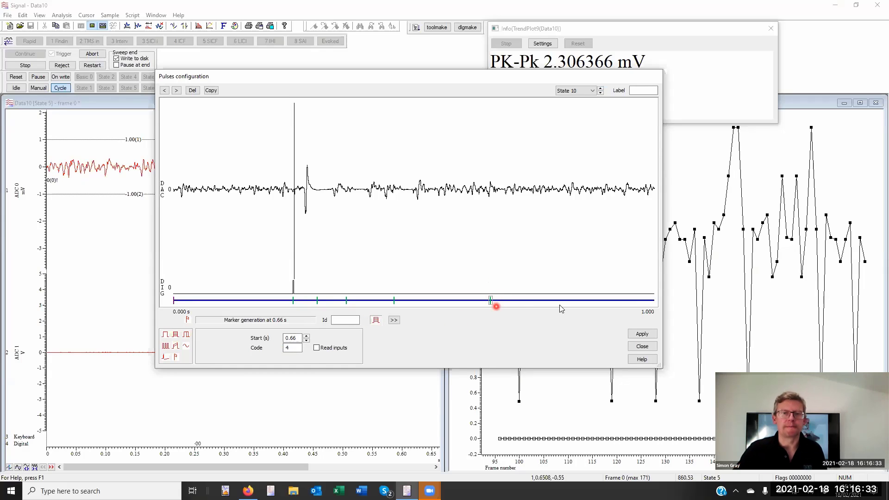
left_click(641, 334)
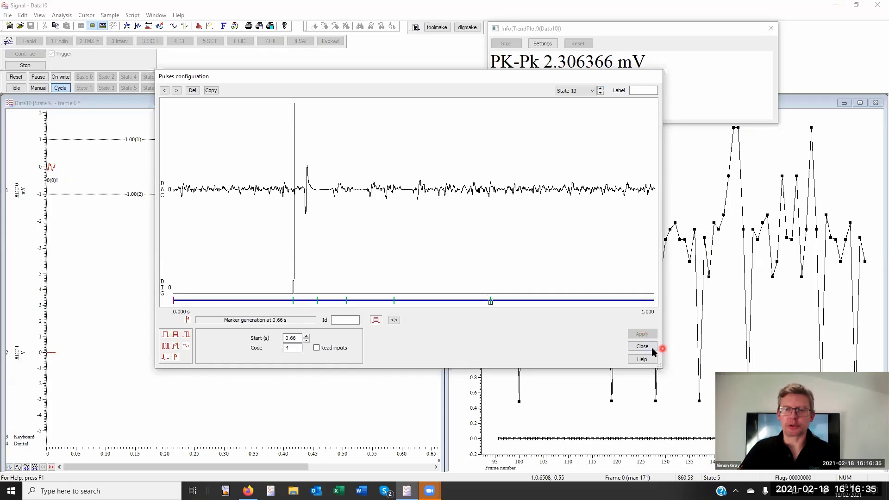
left_click(642, 346)
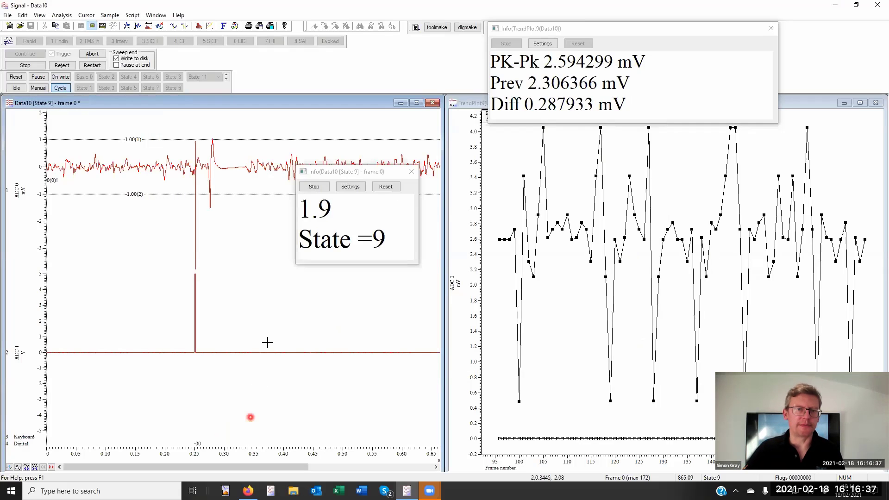
Close the Data10 state info window and enlarge the ADC 0 channel area relative to ADC 1
left_click(411, 173)
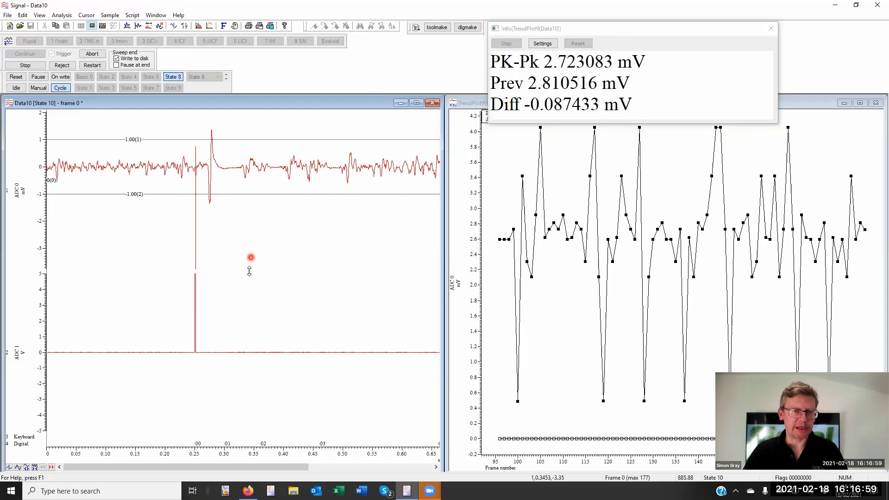
left_click_drag(249, 271, 260, 341)
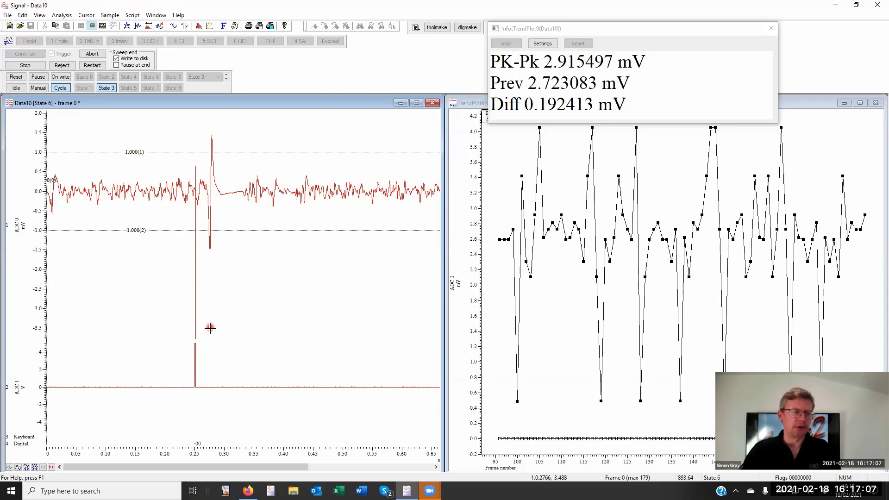
left_click_drag(214, 341, 216, 369)
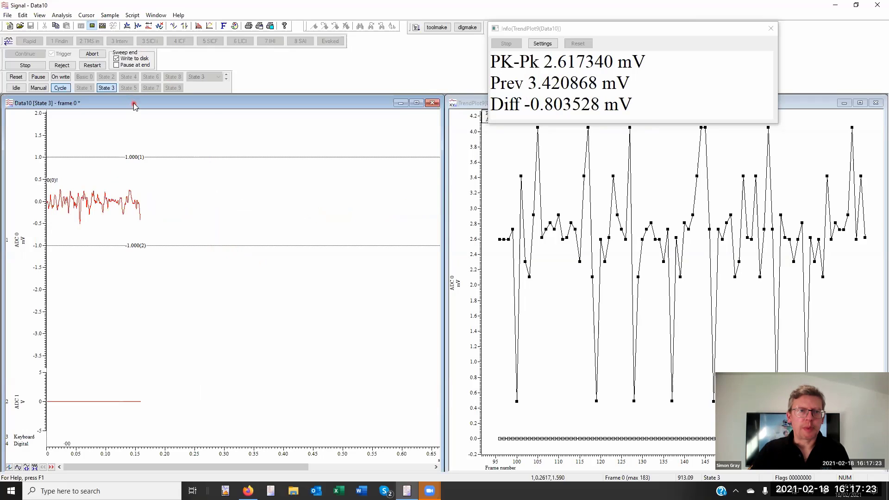
Open the waveform average settings for Data10 and display the full x-axis range of the sweep for reference
left_click(197, 26)
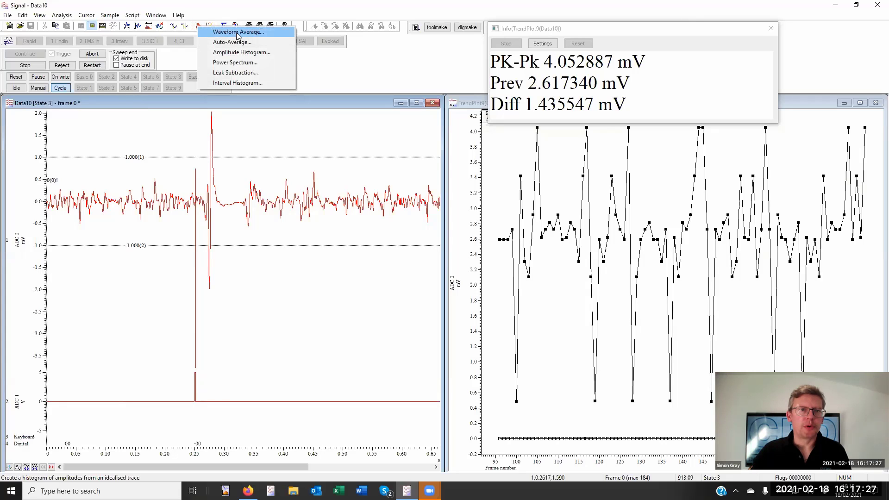
left_click(237, 32)
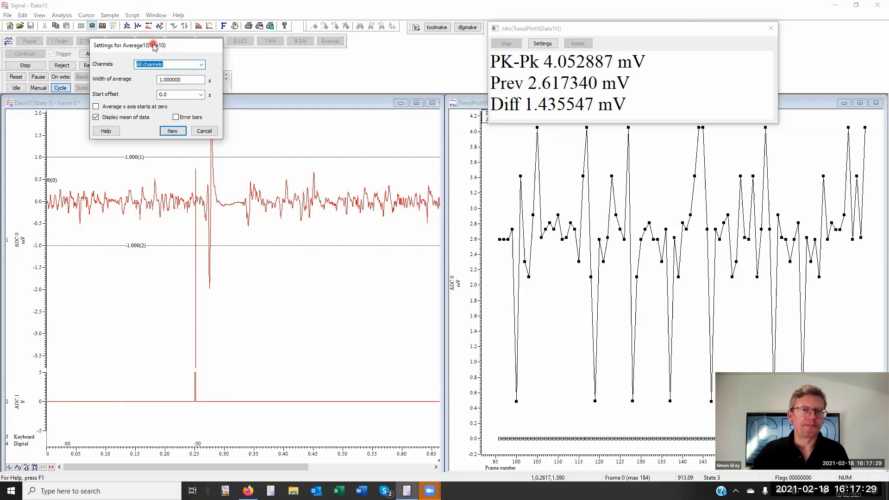
left_click_drag(153, 44, 496, 180)
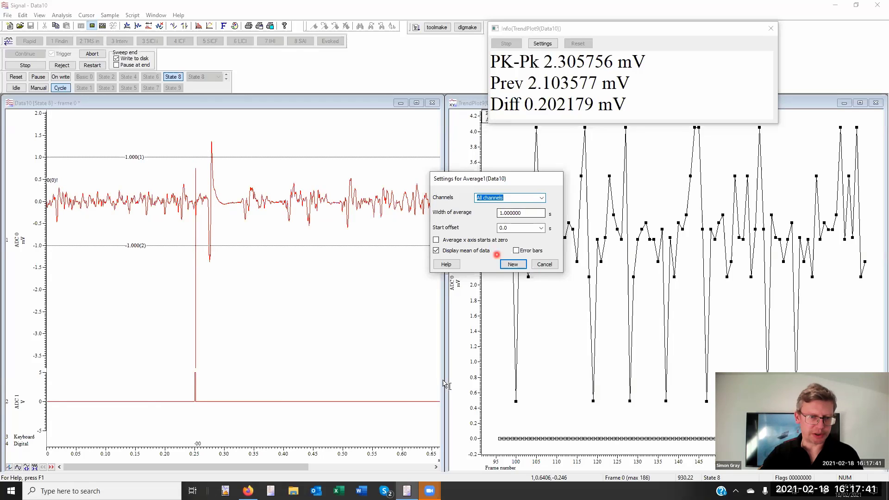
double_click(354, 447)
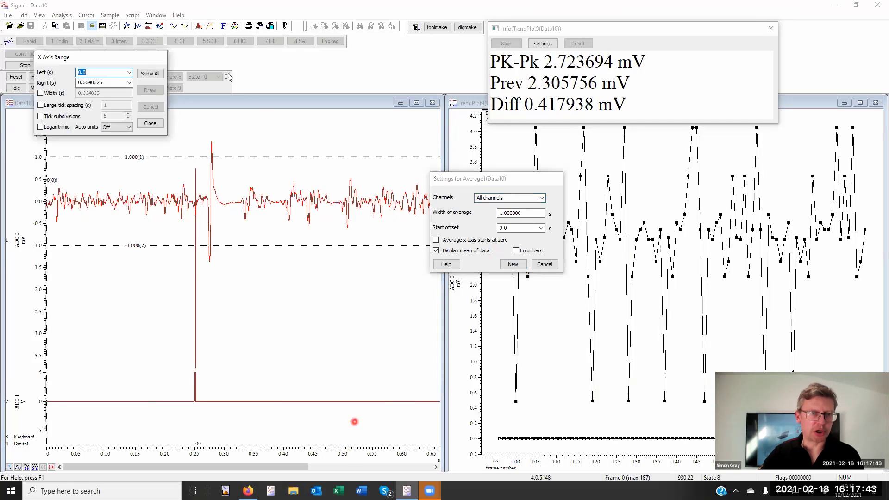
left_click(151, 74)
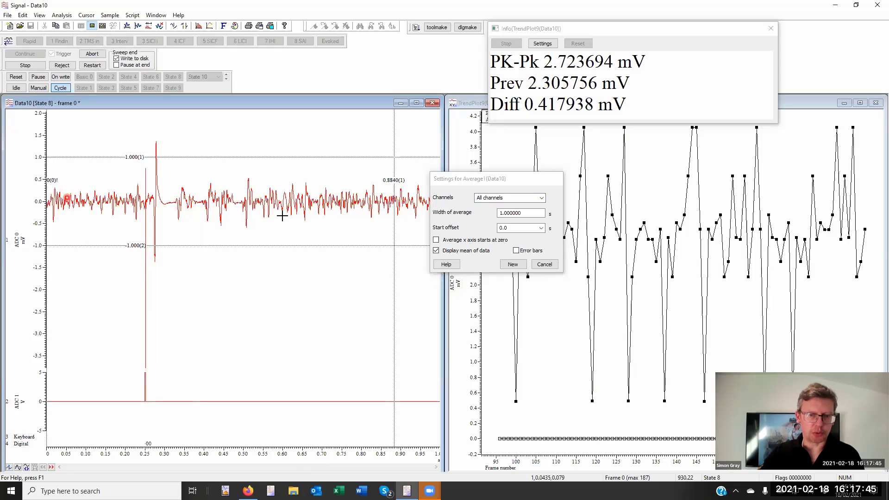
Create a 1 s waveform average of all channels from offset 0, with error bars and its x axis starting at zero
double_click(532, 213)
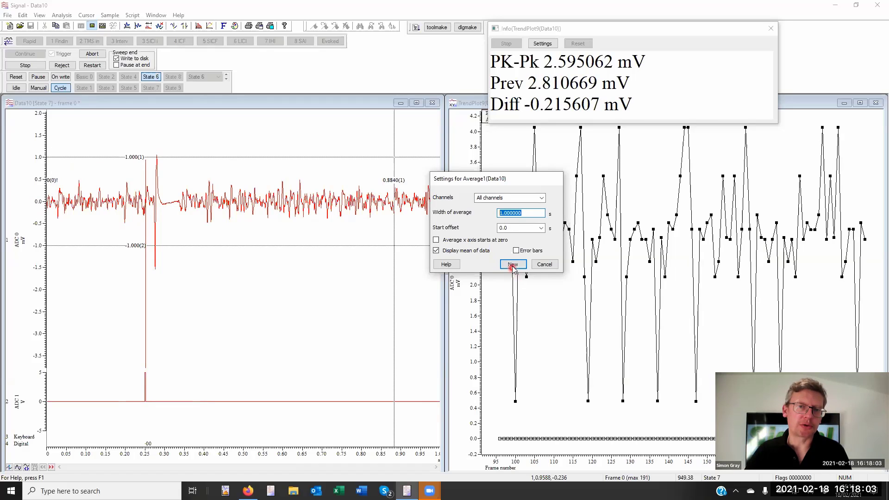
left_click(516, 251)
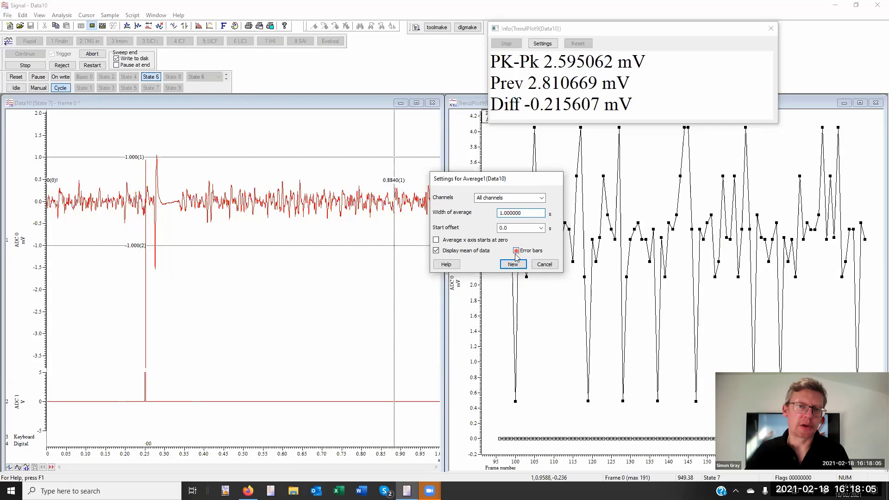
left_click(514, 264)
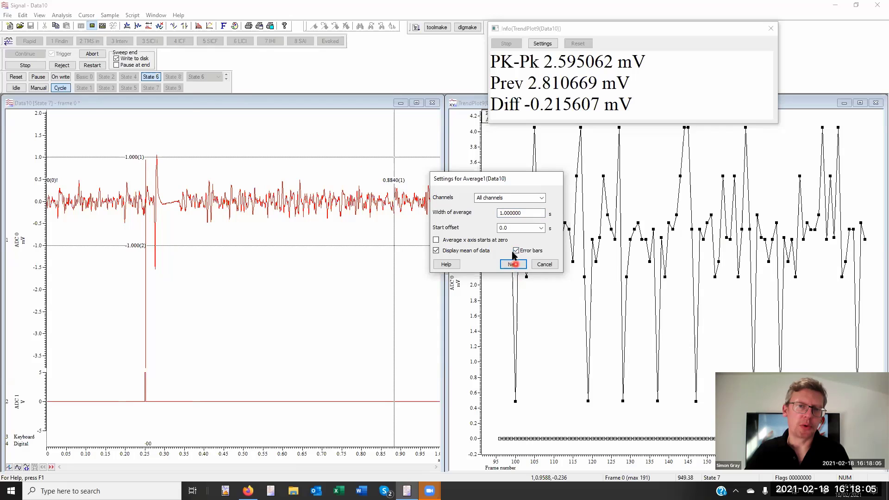
left_click(445, 241)
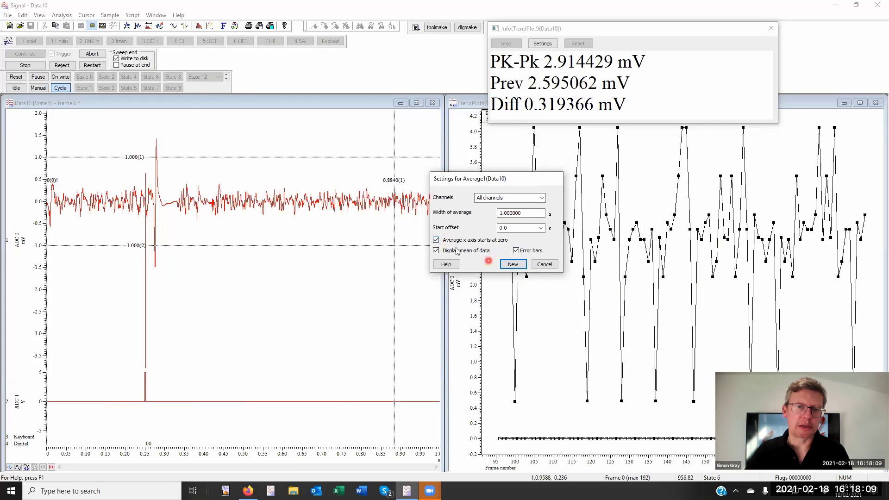
left_click(516, 264)
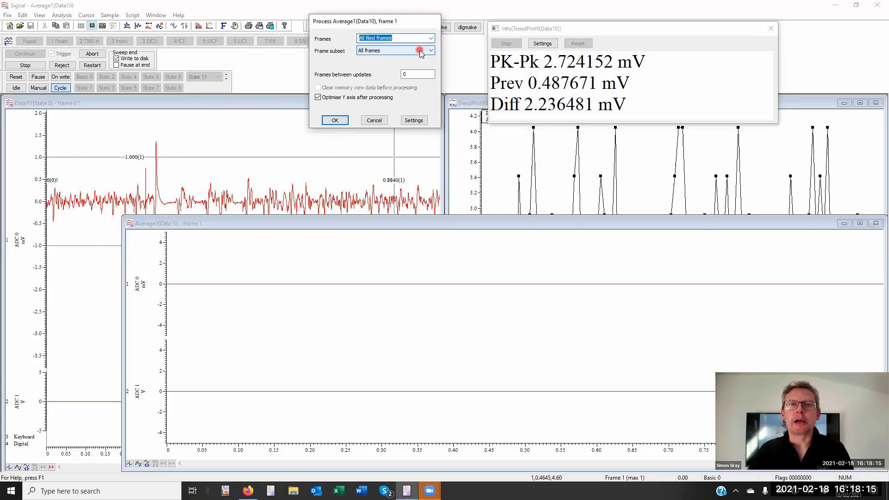
Review the frame subset options and process the average over all filed frames with the subset All frames
left_click(420, 50)
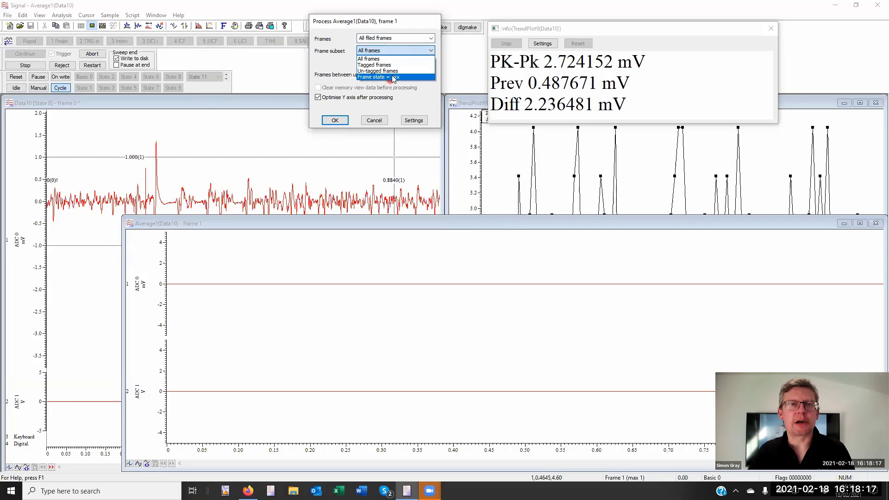
left_click(384, 58)
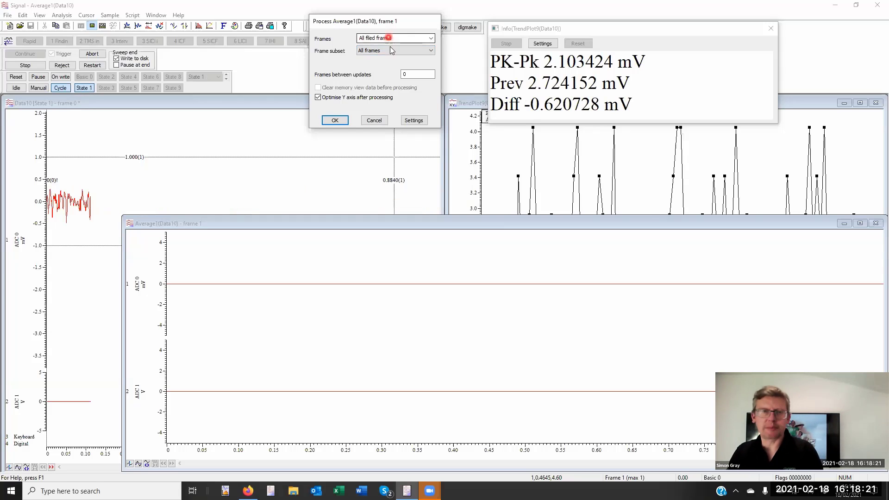
left_click(391, 51)
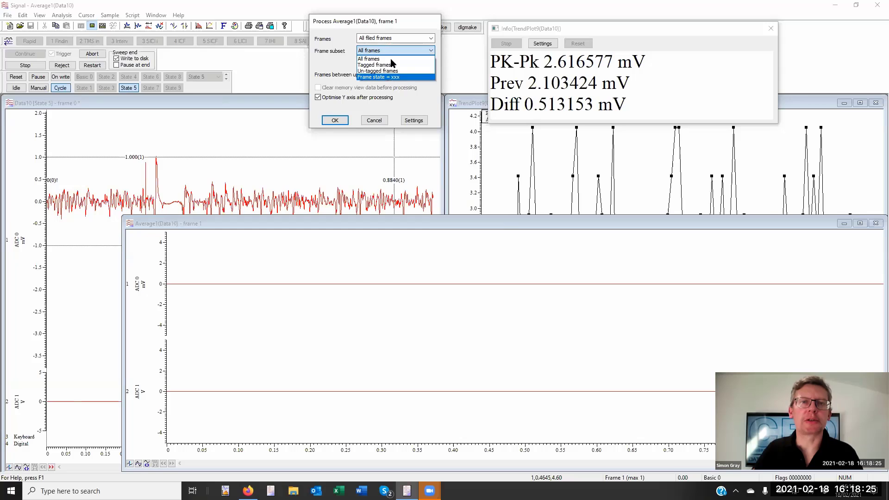
left_click(397, 36)
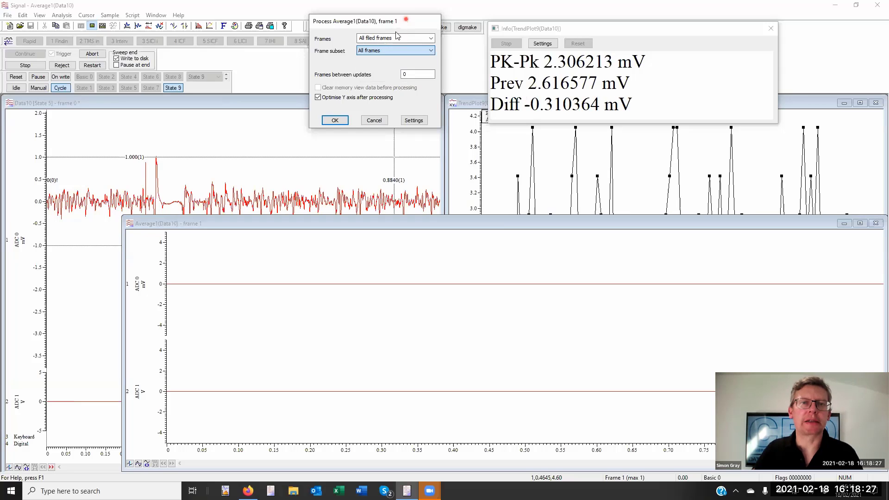
left_click(388, 107)
left_click(332, 120)
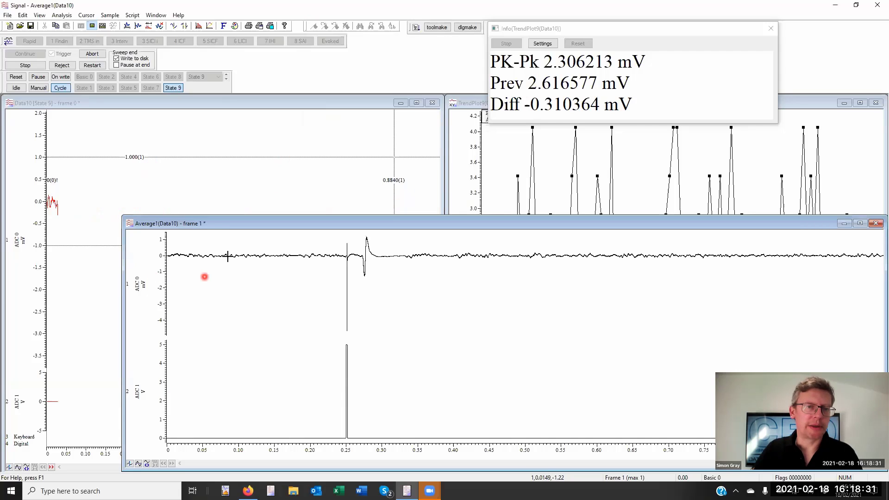
Check the file information of the Average1 view and close it
right_click(228, 257)
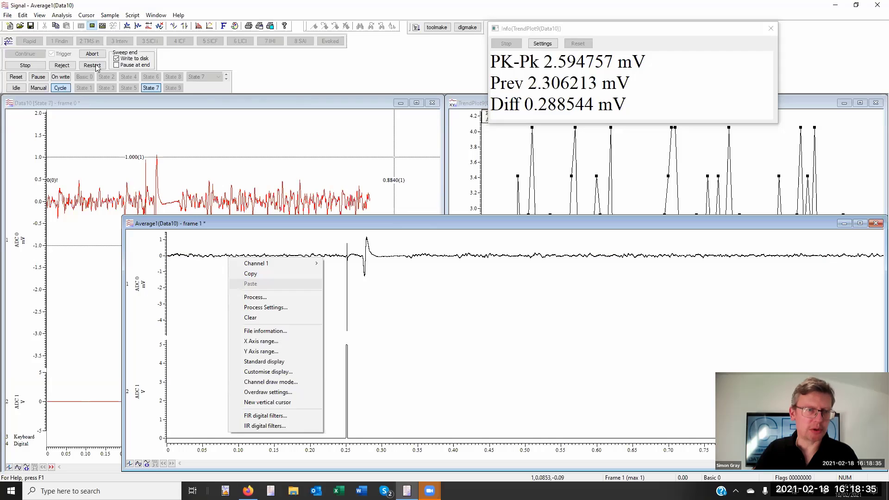
left_click(39, 15)
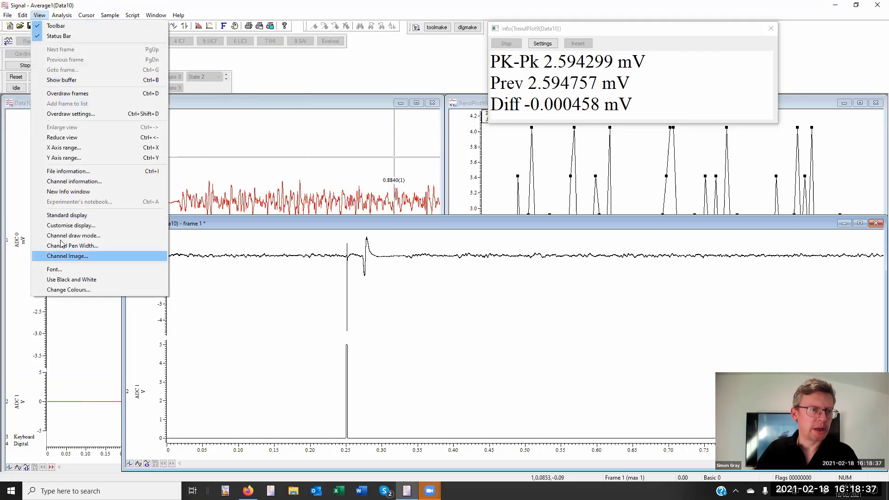
left_click(68, 172)
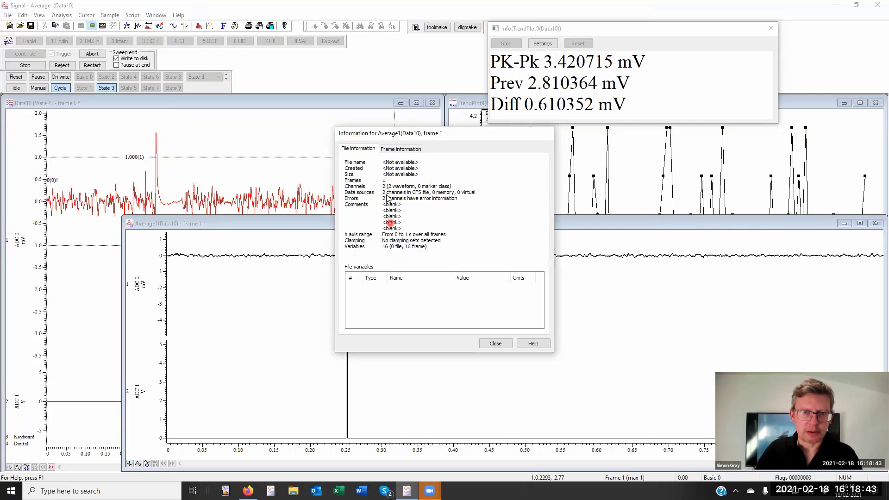
left_click(496, 344)
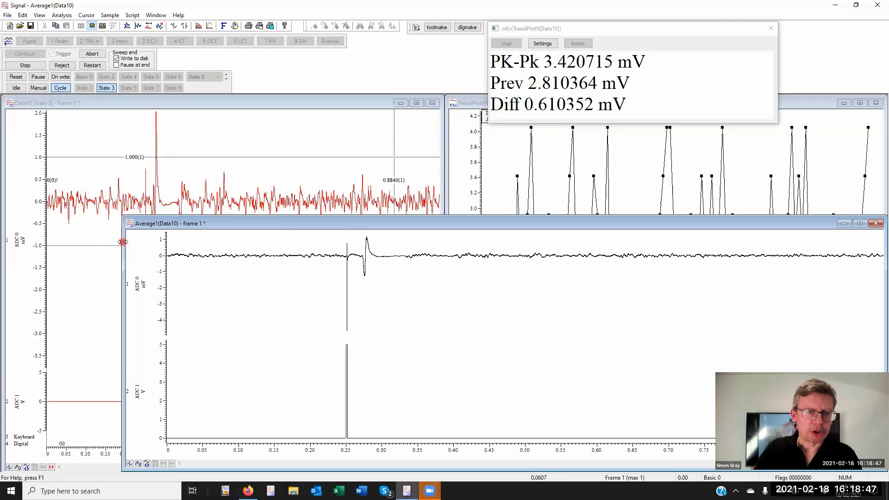
Resize the Average1 window to a narrower, taller shape and place it over the trend plot
left_click_drag(123, 241, 487, 198)
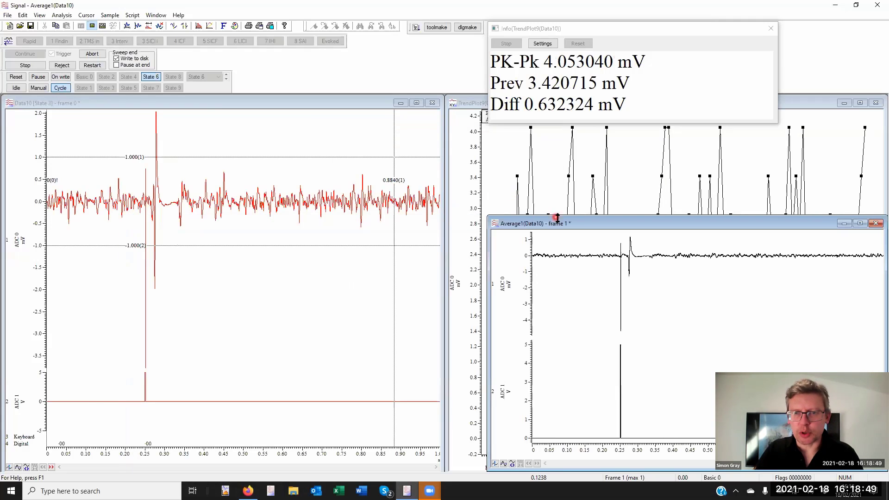
left_click_drag(557, 216, 633, 149)
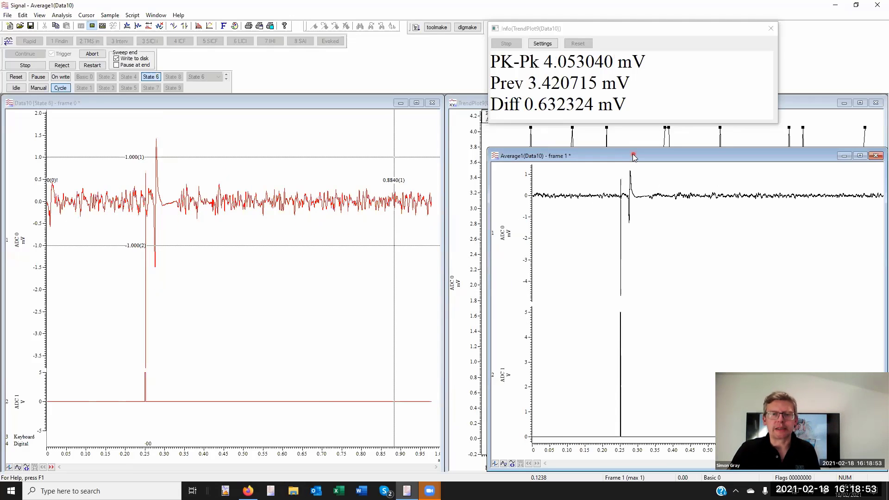
left_click_drag(633, 157, 578, 147)
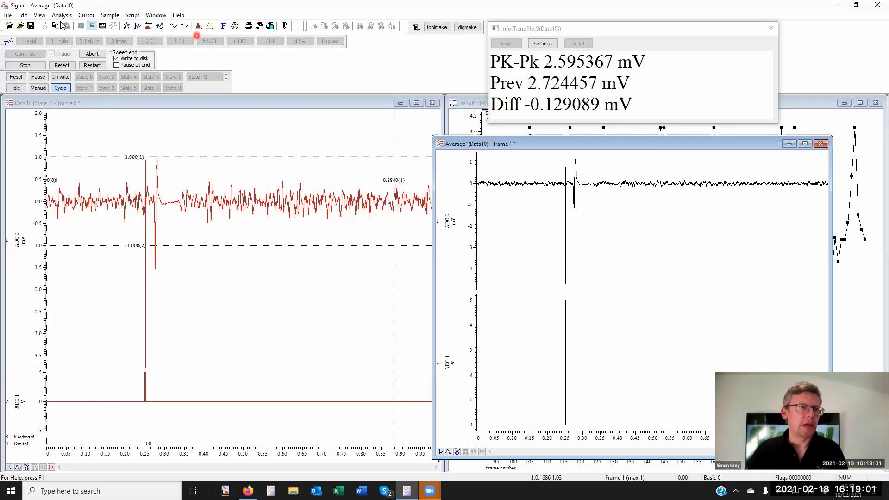
Clear the accumulated average and enlarge the ADC 0 trace around the evoked response, from about 0.19 to 0.43 s
left_click(22, 15)
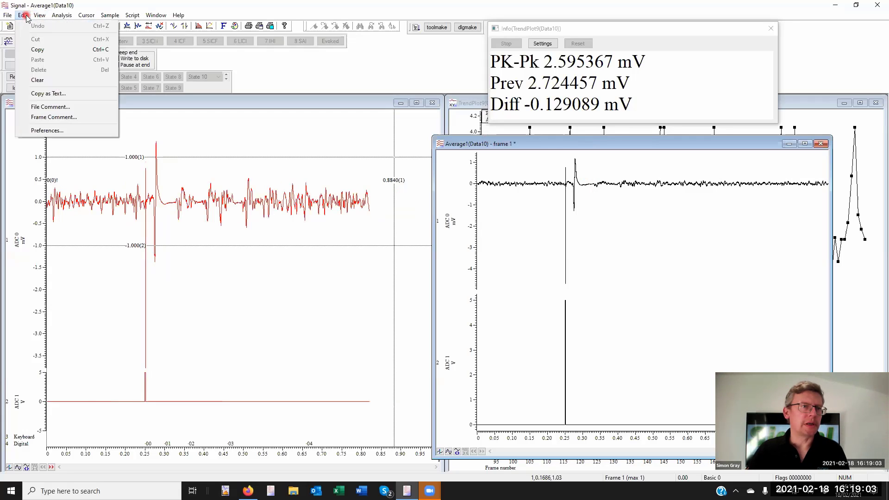
left_click(38, 80)
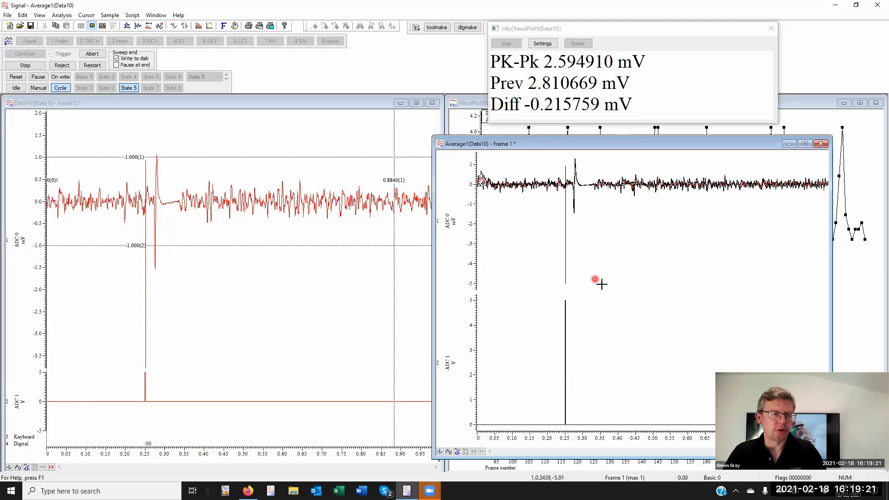
left_click_drag(592, 290, 601, 399)
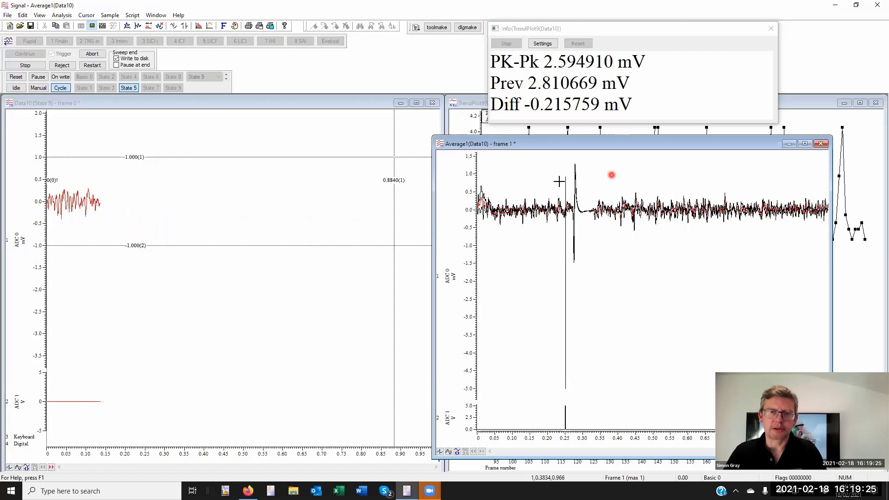
left_click_drag(544, 155, 629, 275)
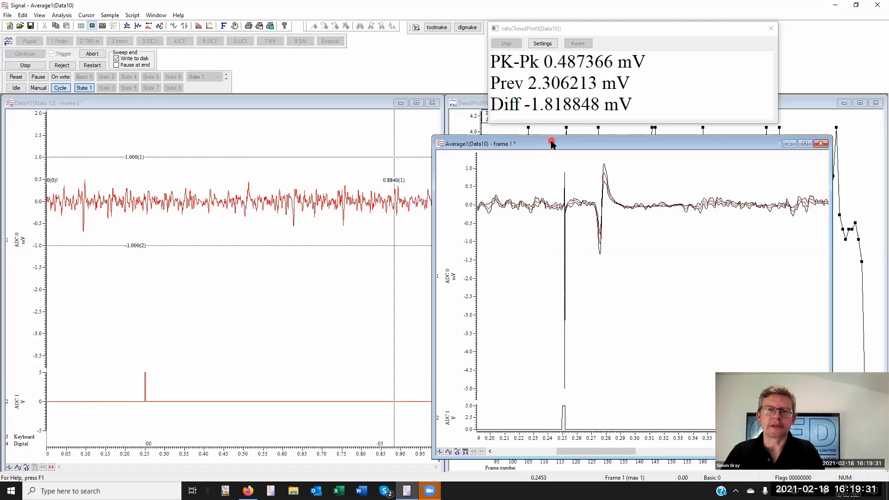
Shrink the Average1 window and move it over the lower part of the trend plot
left_click_drag(551, 141, 560, 132)
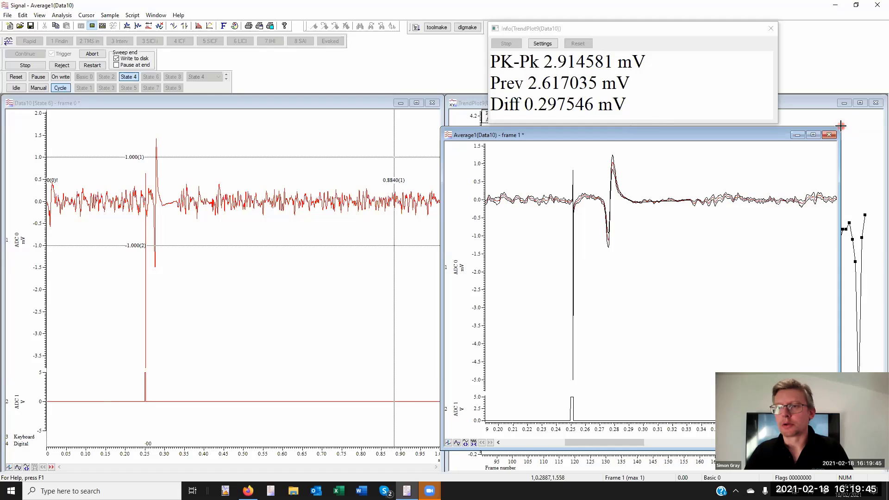
left_click_drag(840, 127, 677, 311)
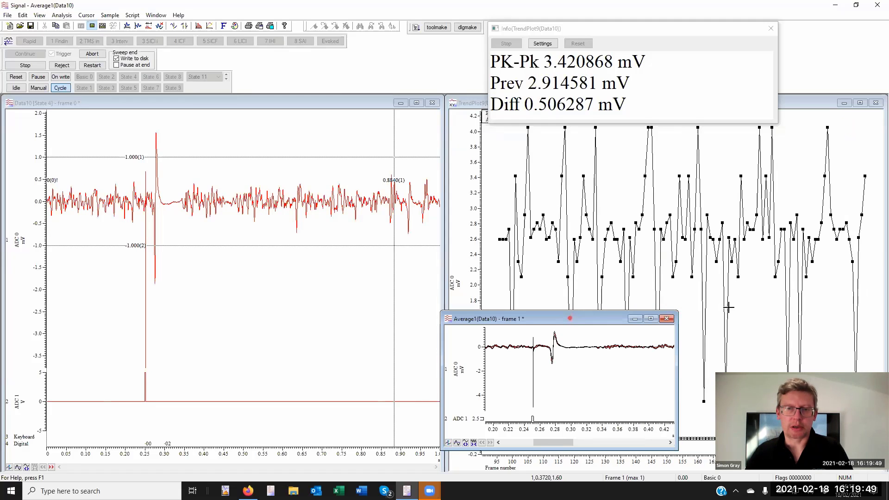
left_click_drag(570, 319, 751, 321)
Create a power spectrum of Data10's channel 1 ADC 0 with FFT size 4096 and a Hanning window, processing all filed frames
left_click(322, 101)
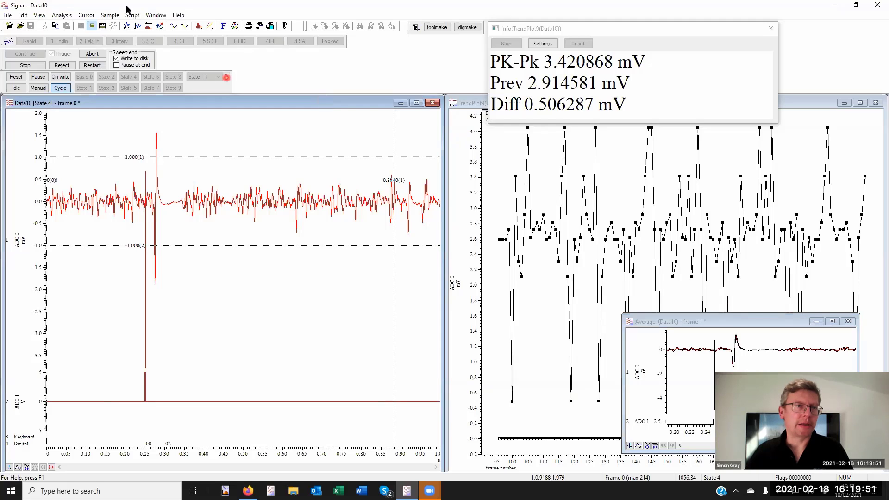
left_click(198, 26)
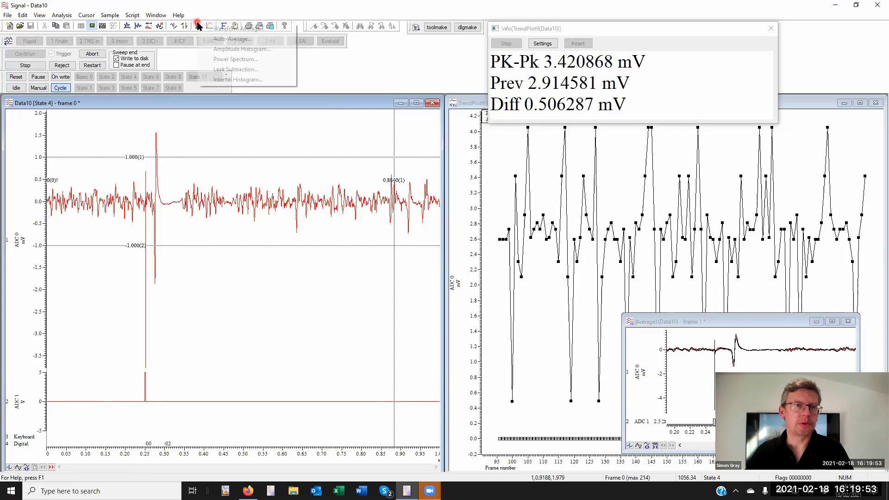
left_click(232, 60)
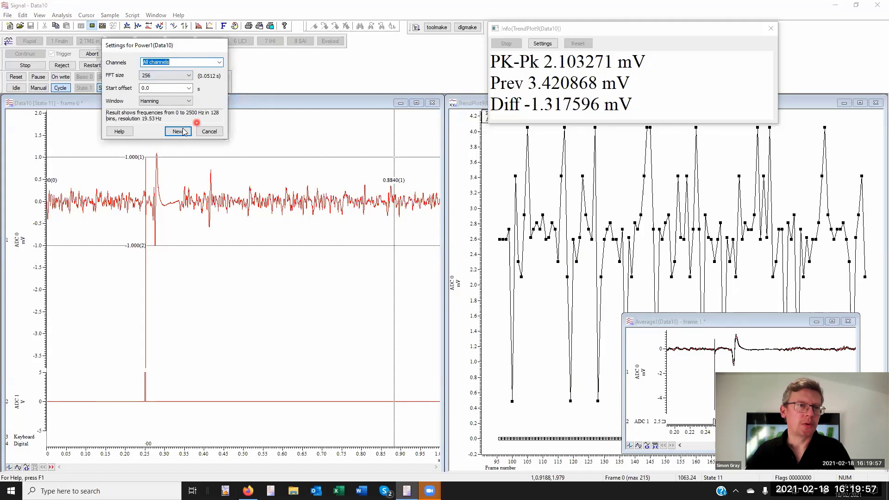
left_click(218, 62)
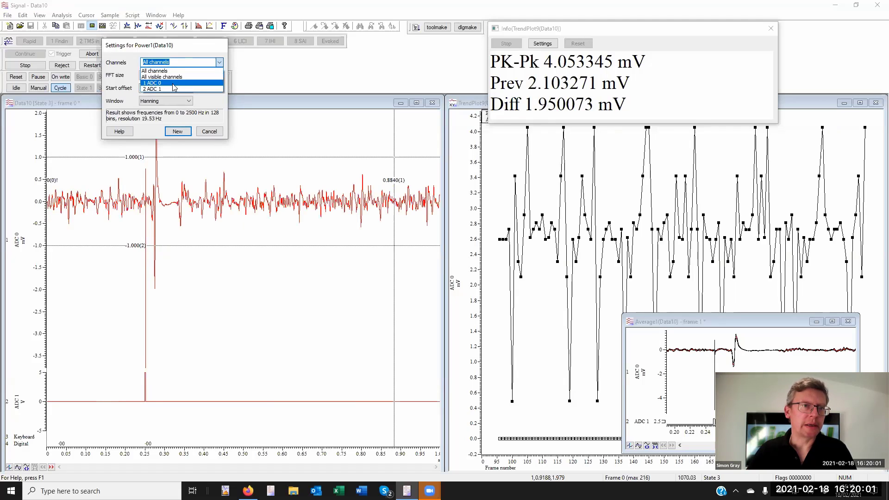
left_click(158, 83)
left_click(185, 75)
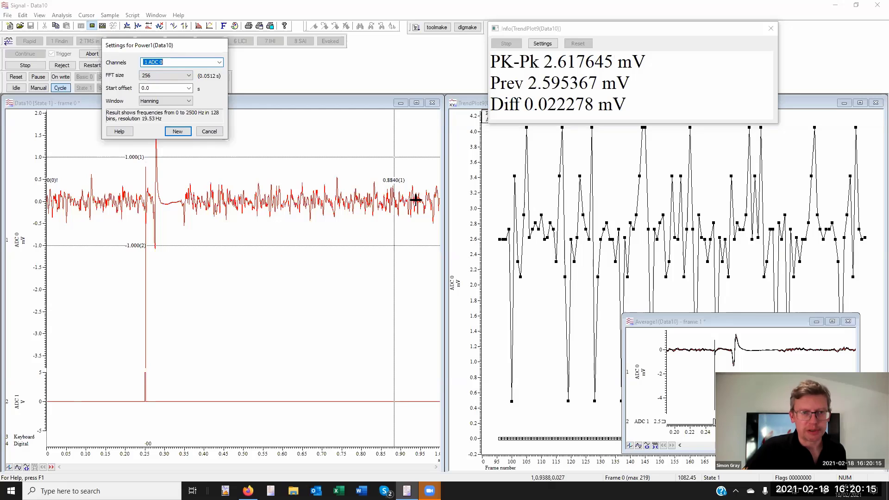
left_click(188, 75)
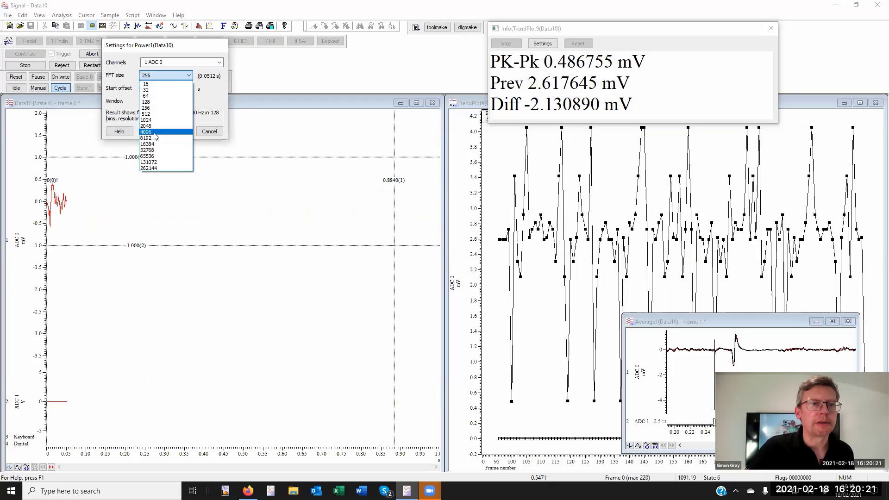
left_click(155, 132)
left_click(175, 132)
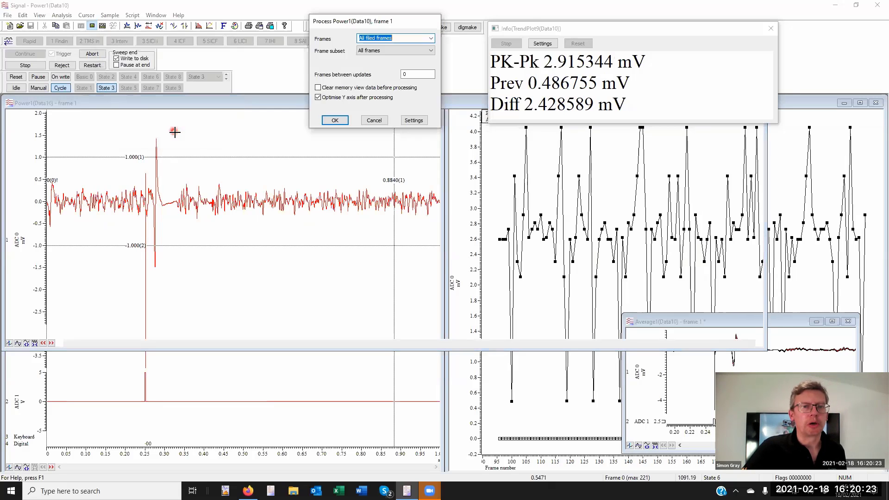
left_click(335, 119)
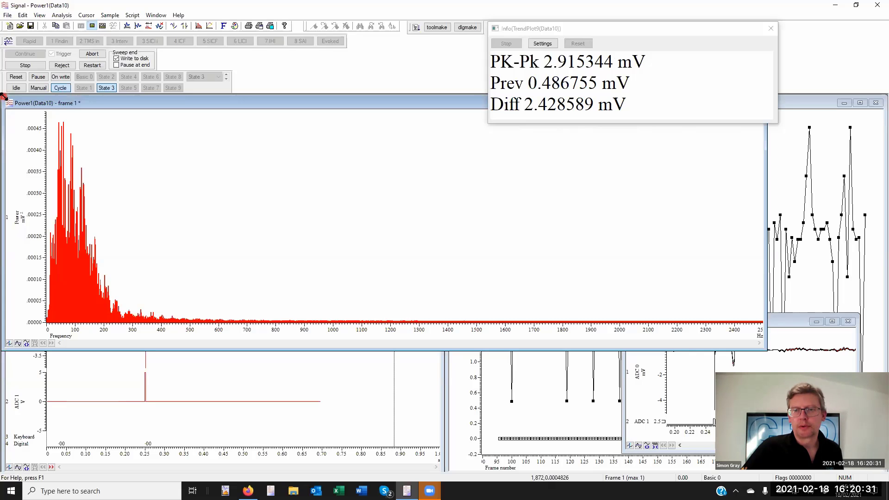
Shrink the Power1 window over the trend plot and give its y axis an optimised logarithmic scale
left_click_drag(2, 95, 512, 180)
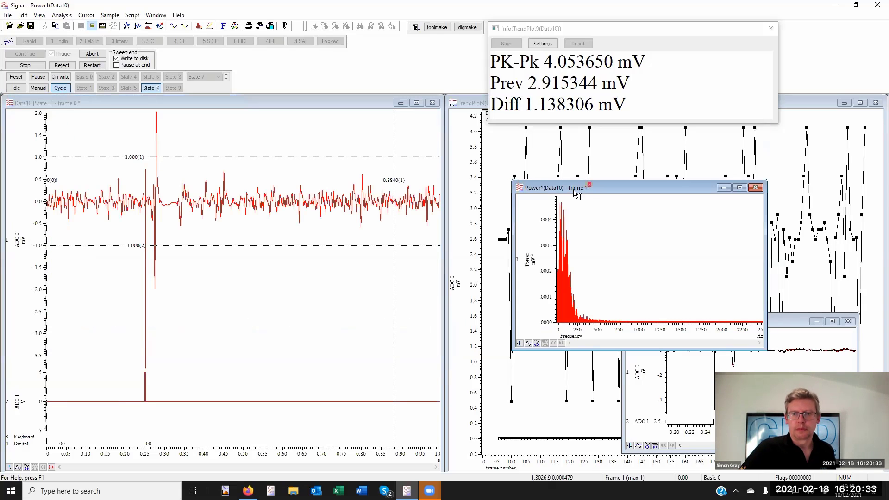
left_click_drag(574, 190, 596, 164)
double_click(571, 222)
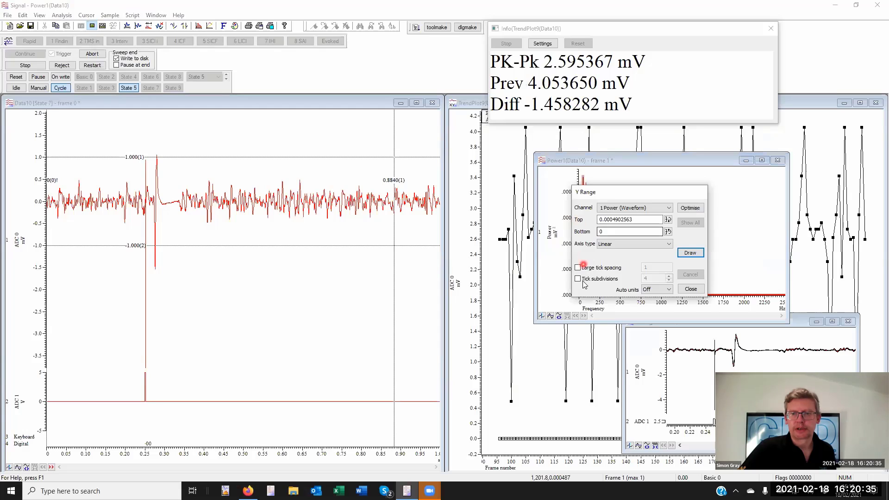
left_click(604, 244)
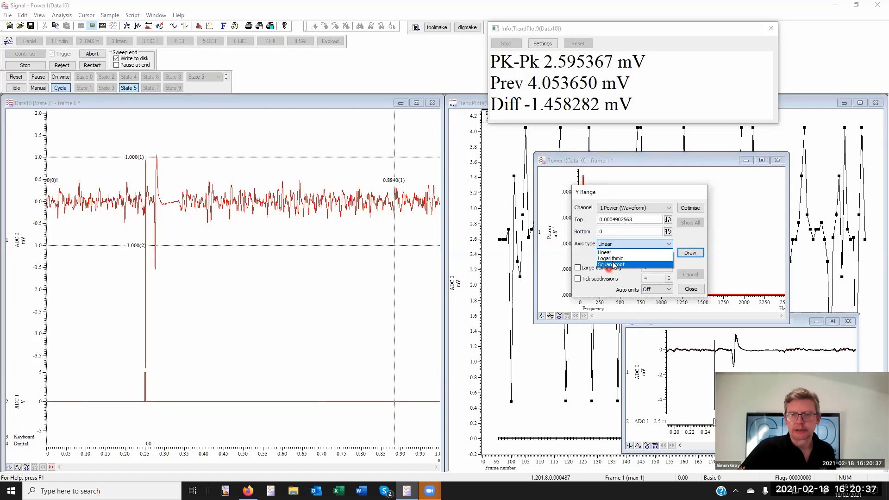
left_click(618, 258)
left_click(690, 209)
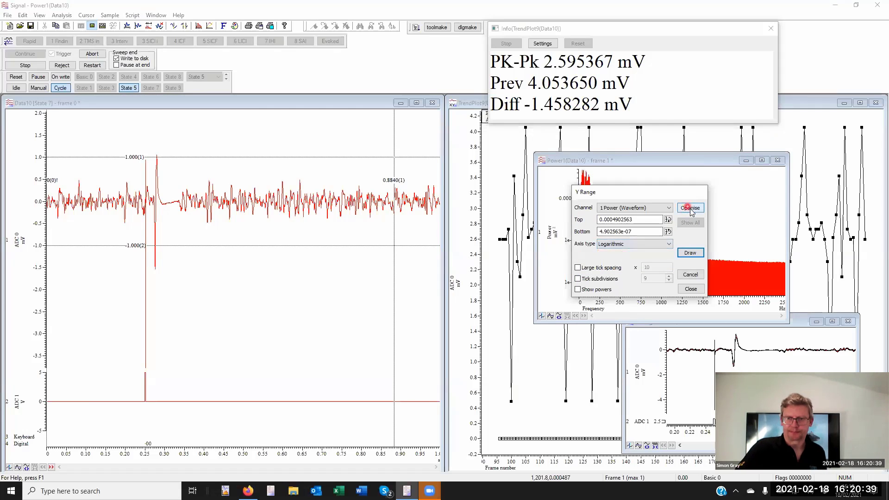
left_click(690, 288)
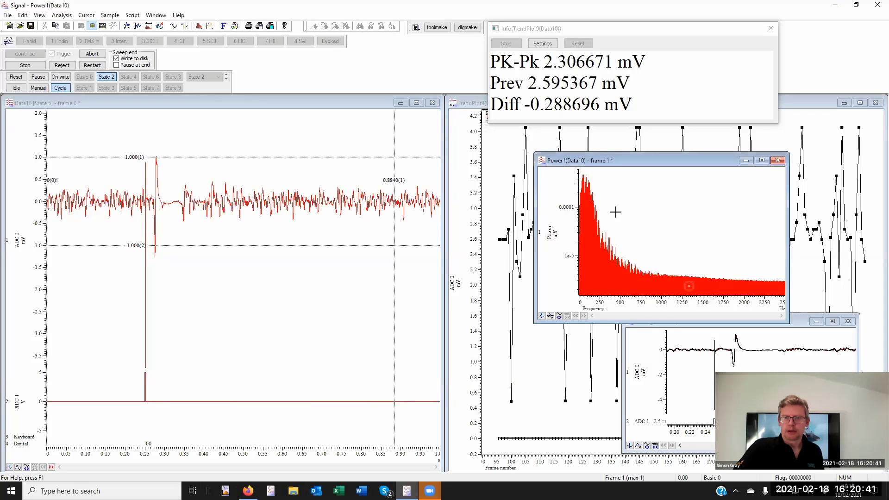
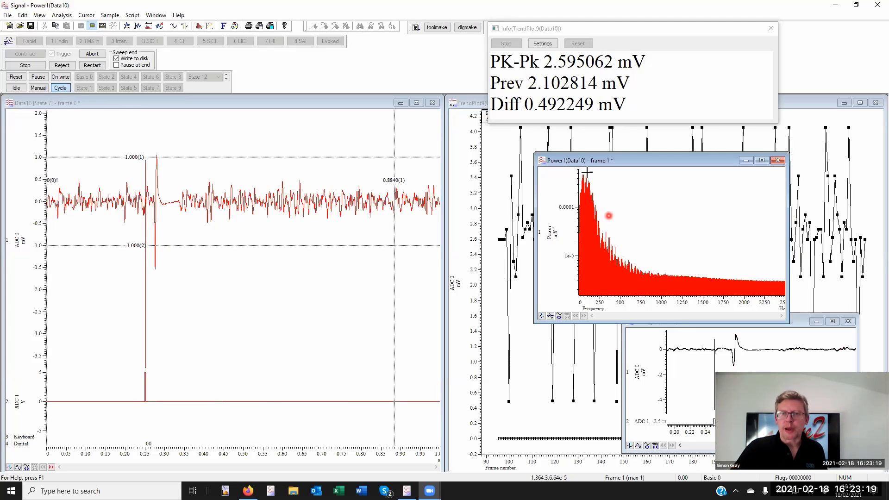
Close the Power1 spectrum view without saving its changes
left_click(610, 161)
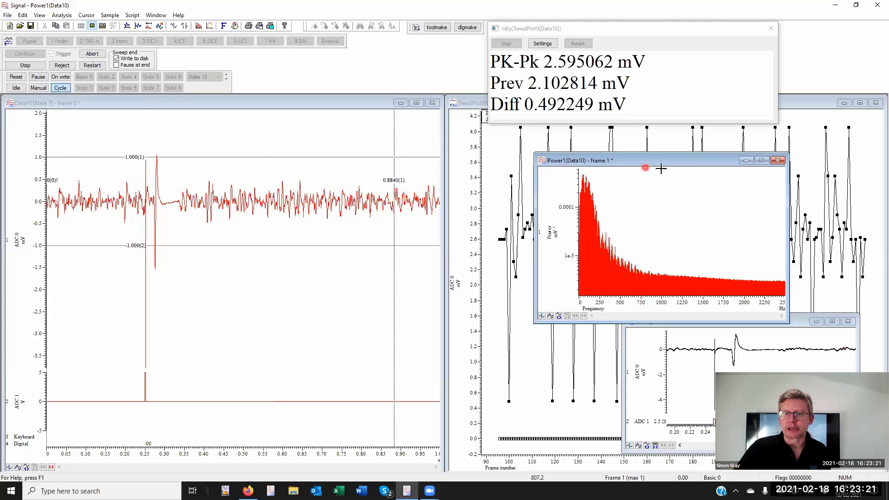
left_click(777, 160)
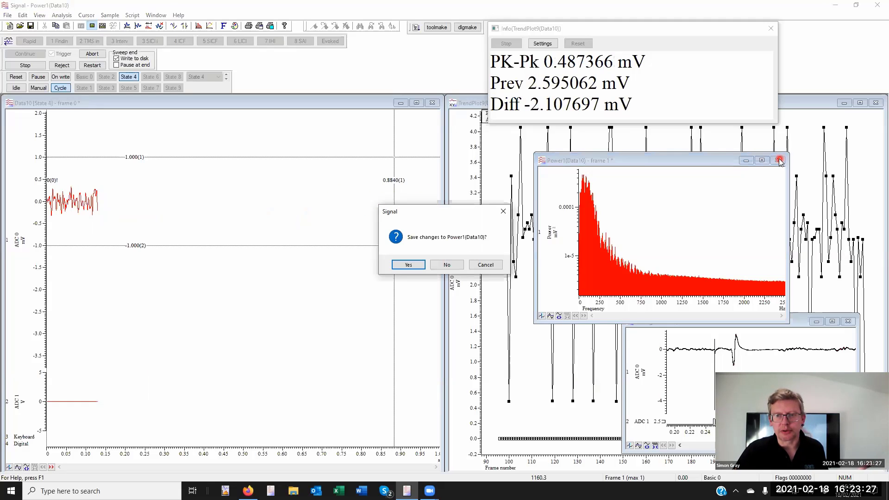
left_click(447, 264)
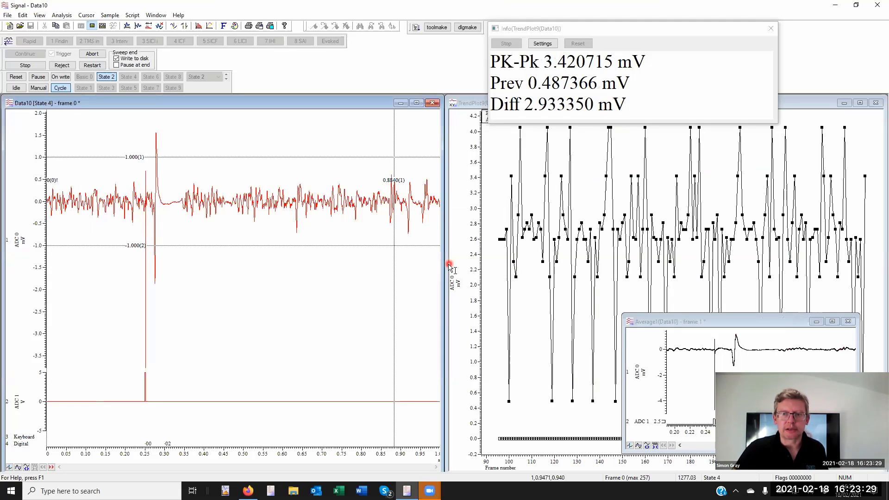
left_click(61, 15)
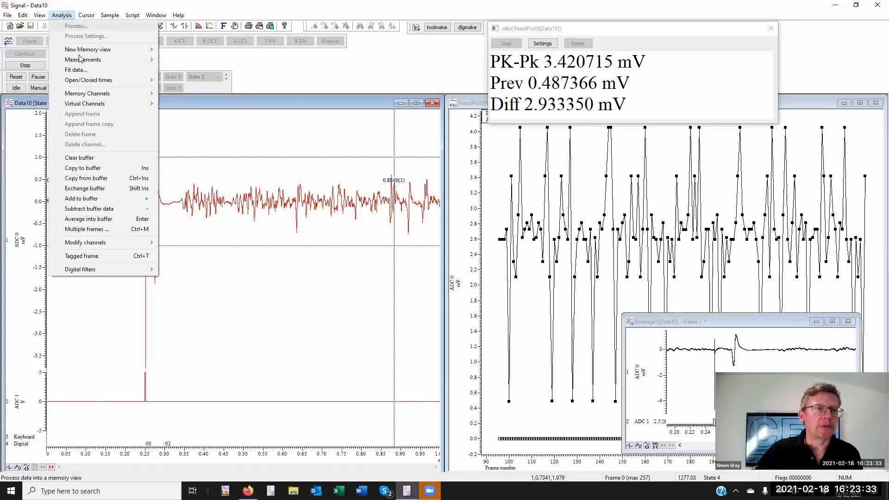
mouse_move(93, 59)
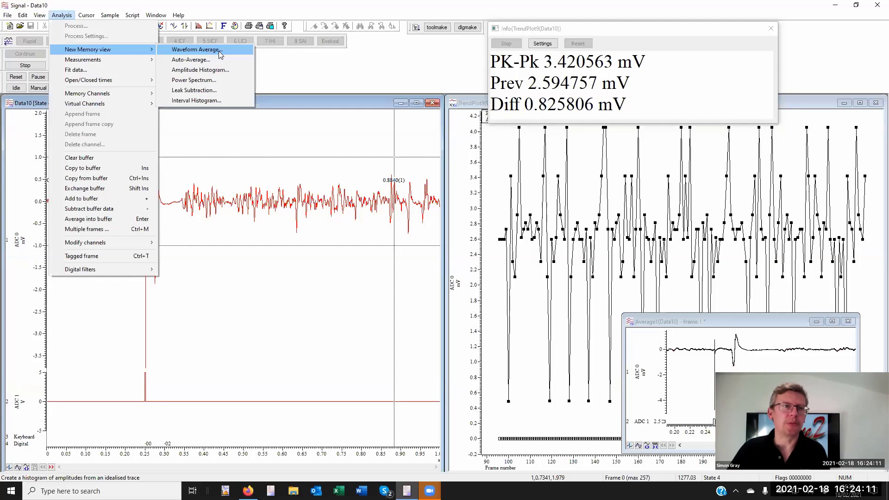
left_click(316, 66)
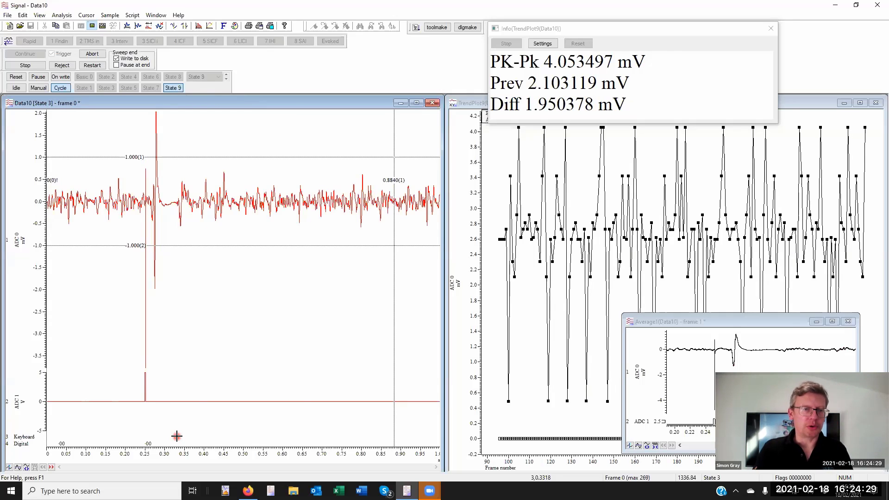
right_click(163, 299)
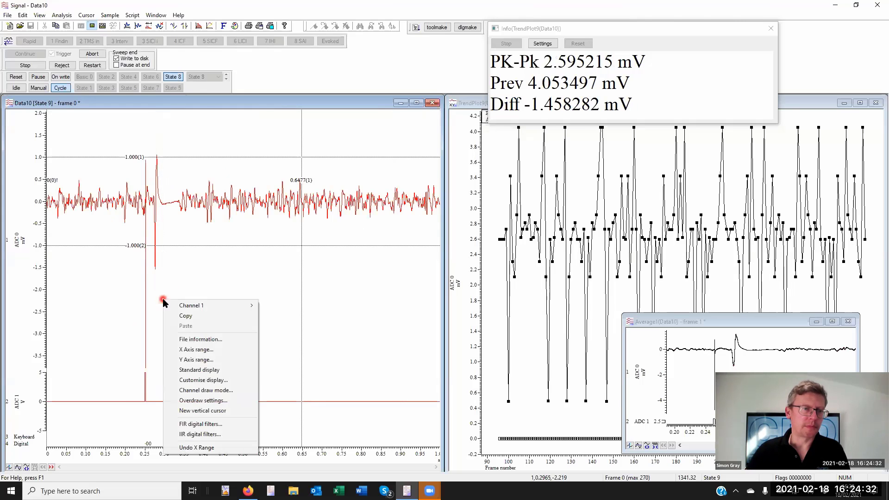
right_click(45, 234)
right_click(45, 234)
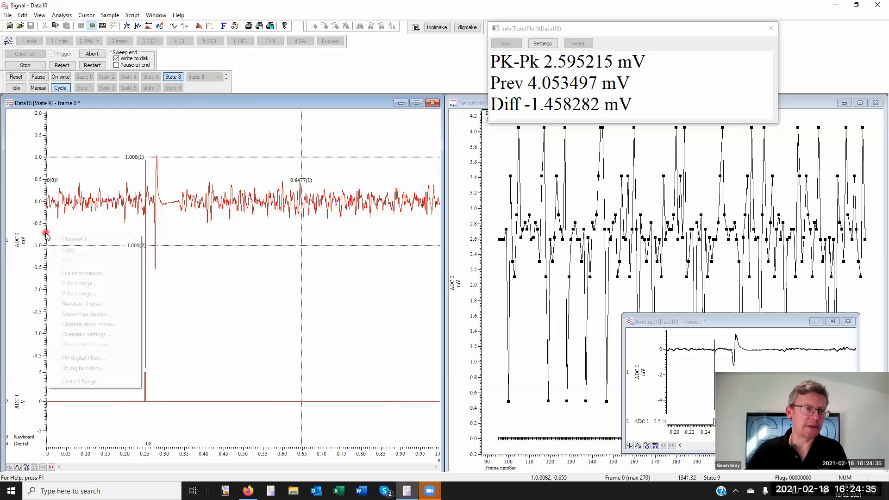
left_click(103, 94)
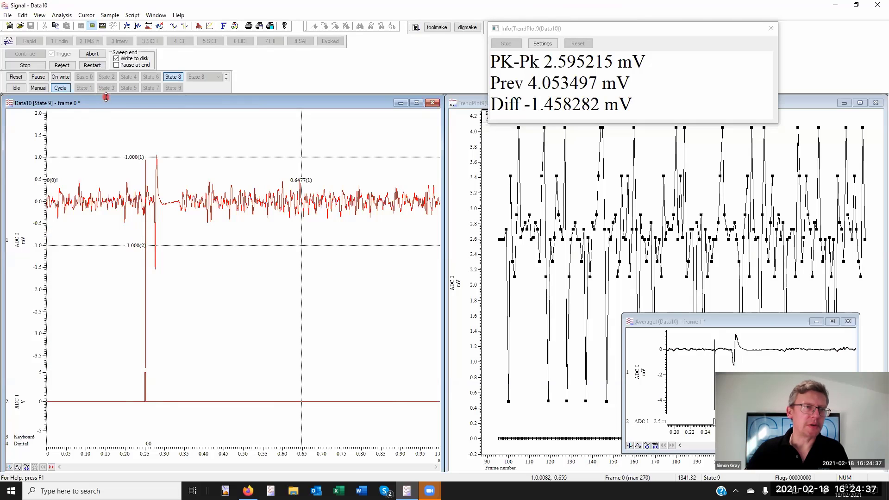
Pause sampling at the end of the sweep and make cursor 0's Data points search use channel 4 Digital (Marker)
left_click(116, 65)
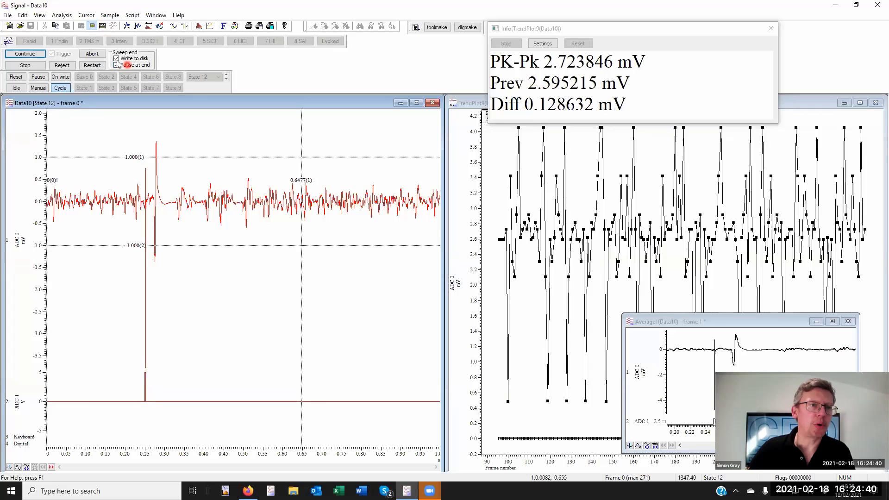
left_click(158, 64)
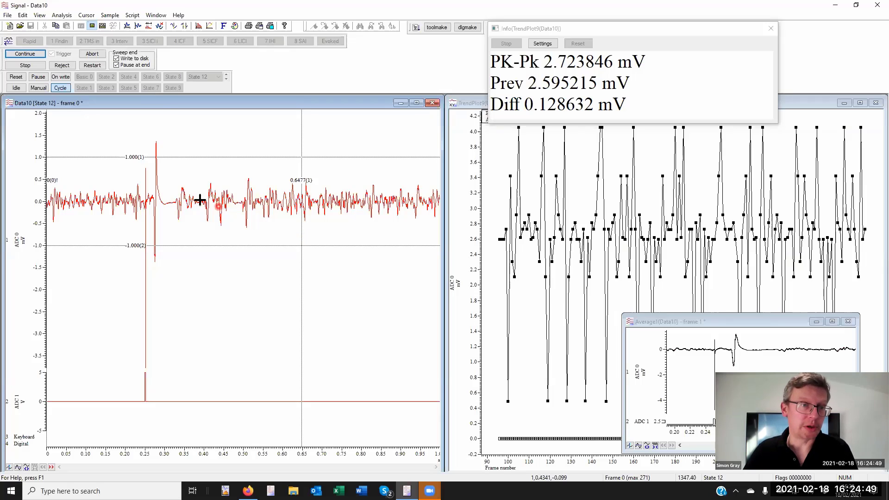
right_click(48, 233)
mouse_move(83, 241)
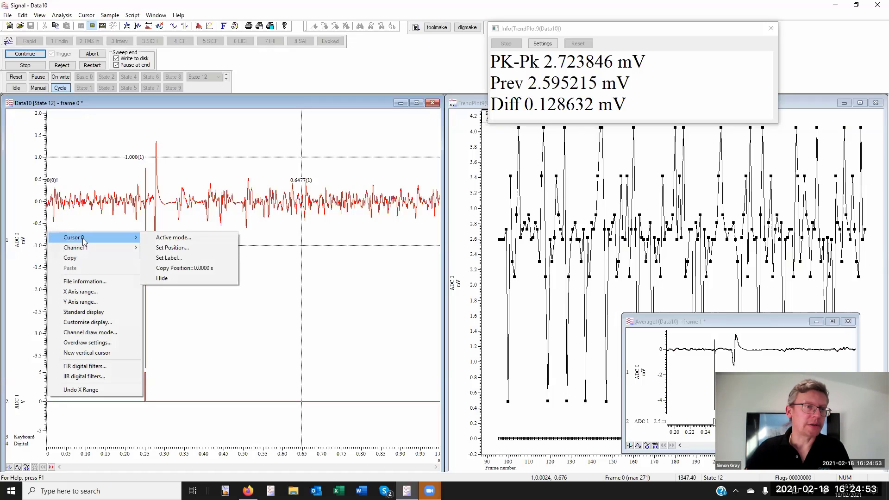
left_click(162, 238)
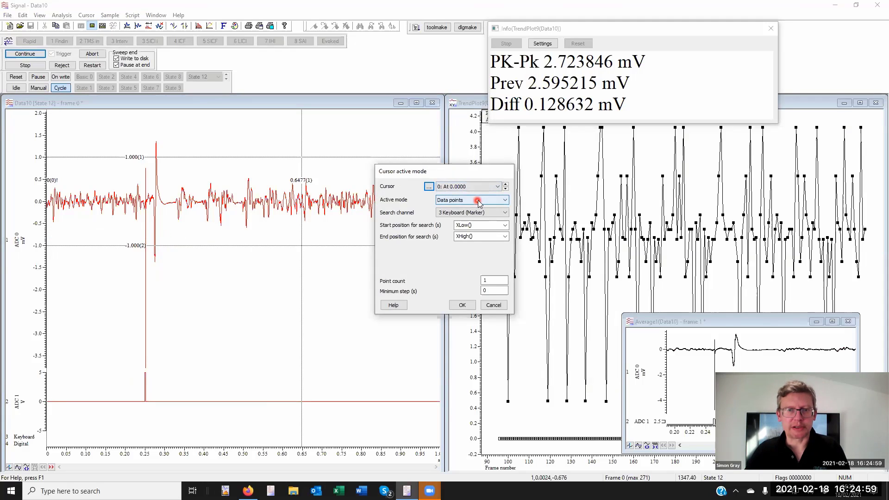
left_click(477, 214)
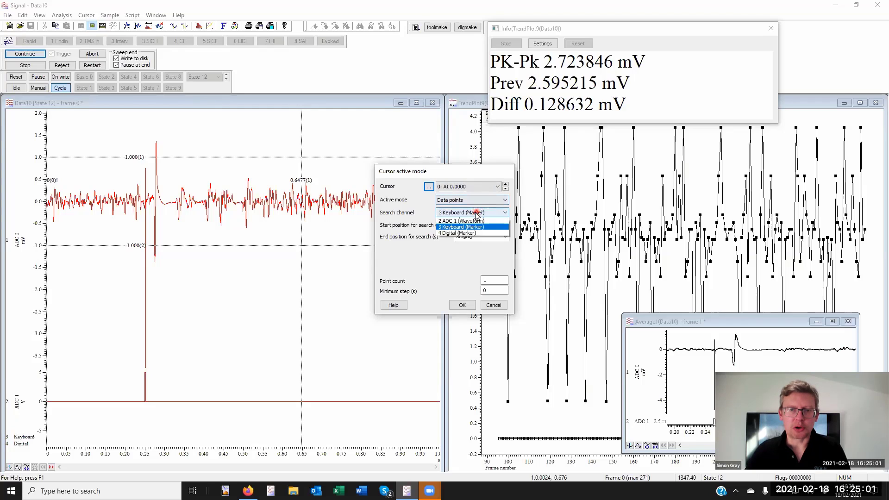
left_click(451, 232)
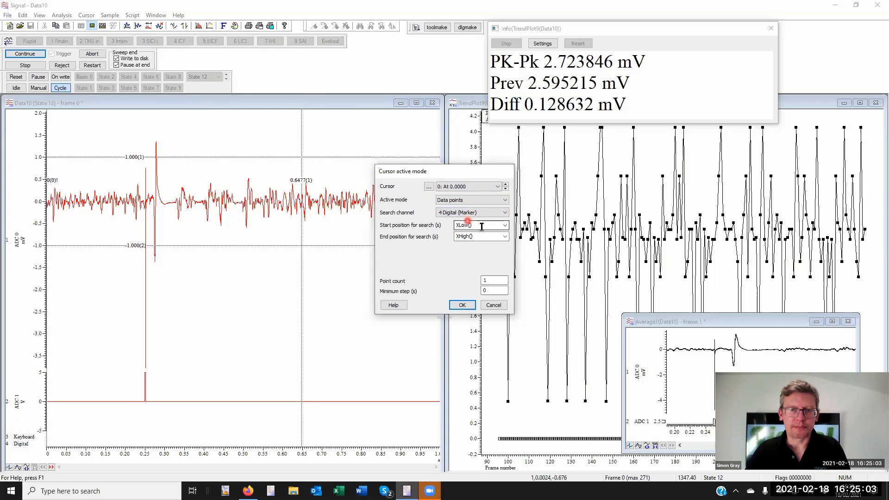
Set cursor 0's search range to start at MinTime() and end at MaxTime()
left_click(504, 225)
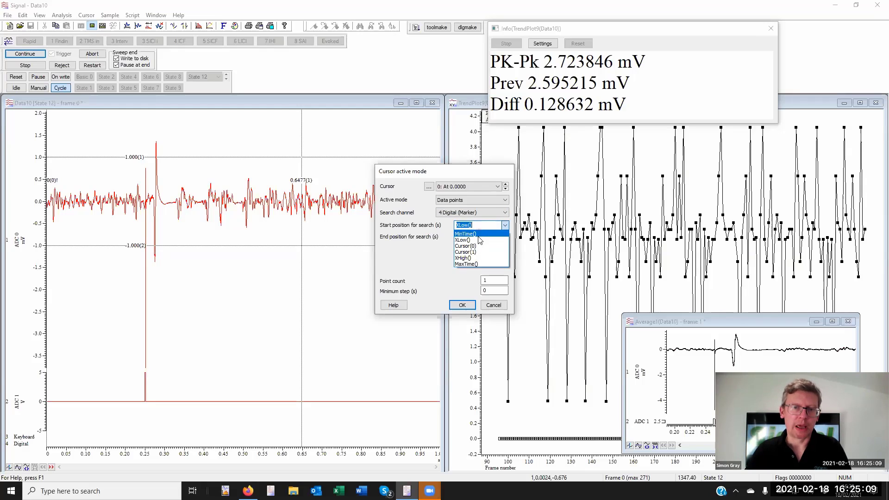
left_click(476, 234)
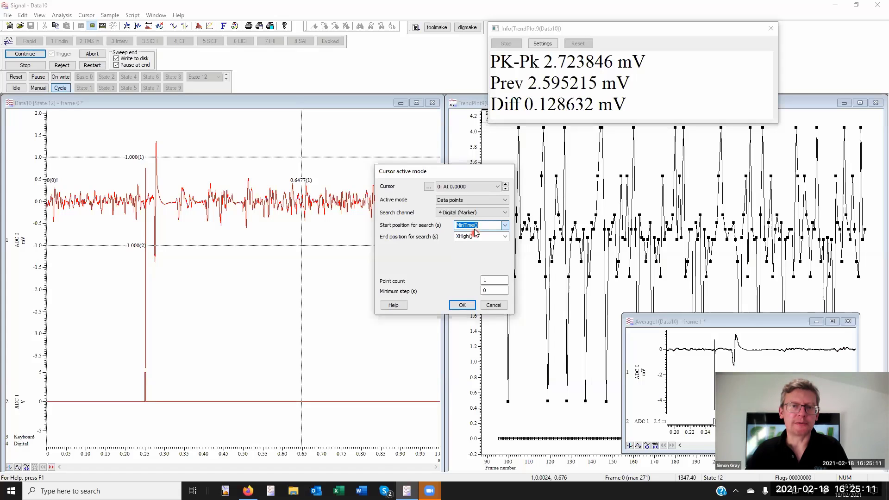
left_click(505, 236)
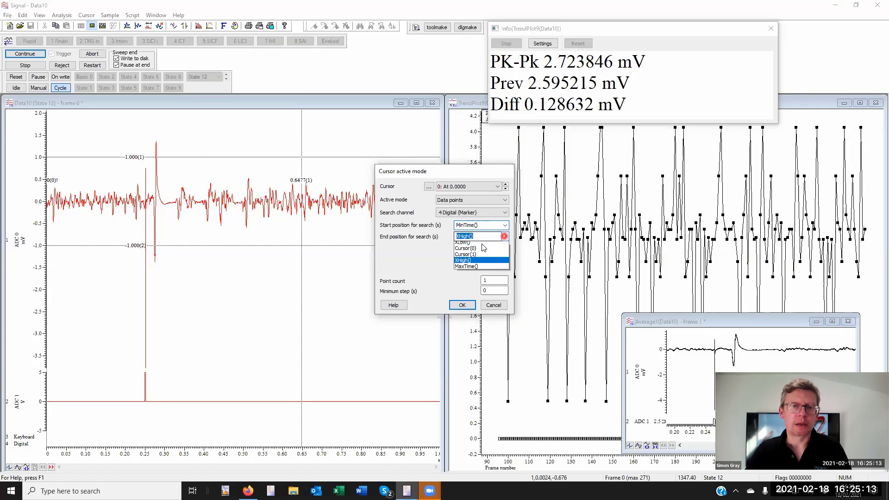
left_click(461, 251)
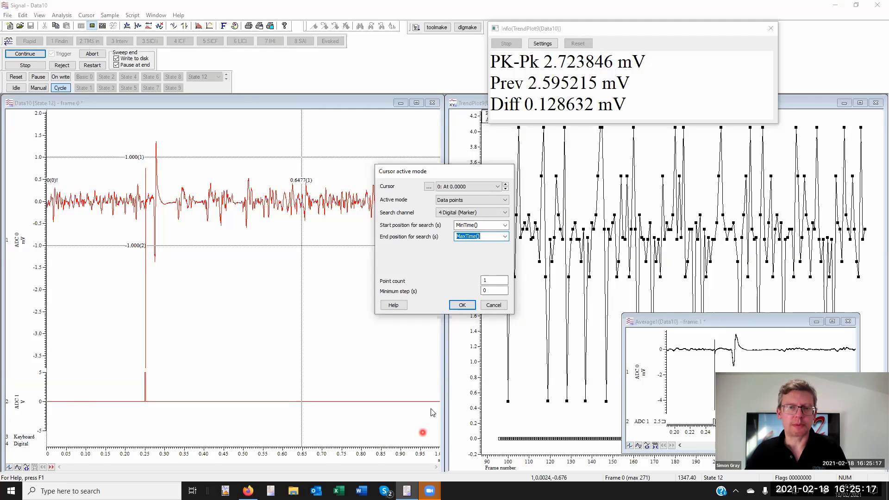
left_click(464, 305)
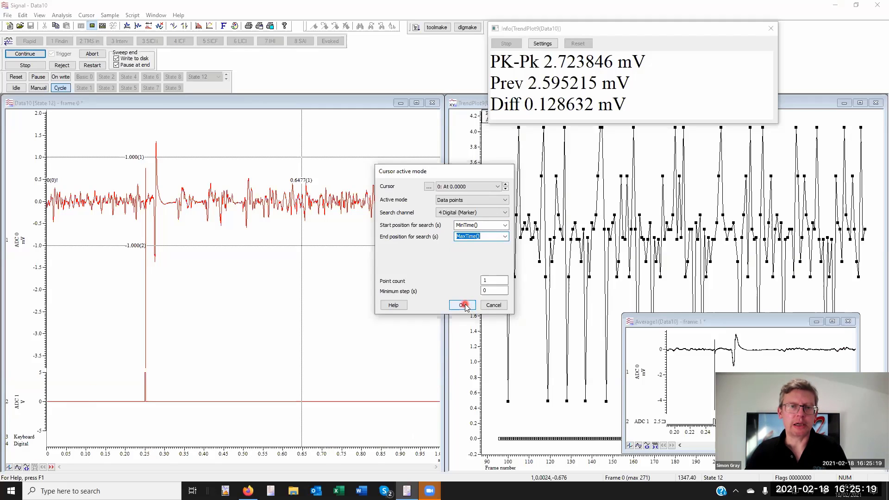
Try a point count of 3 for cursor 0's search and return it to 1
left_click(492, 281)
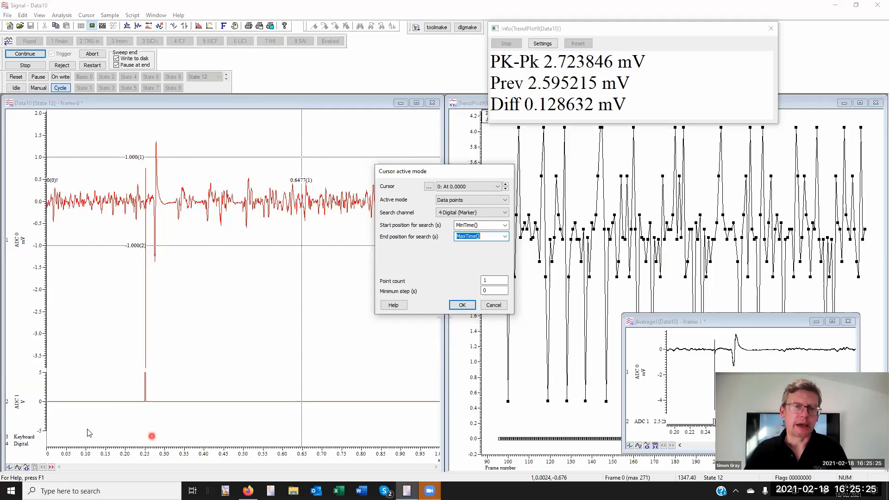
left_click(482, 280)
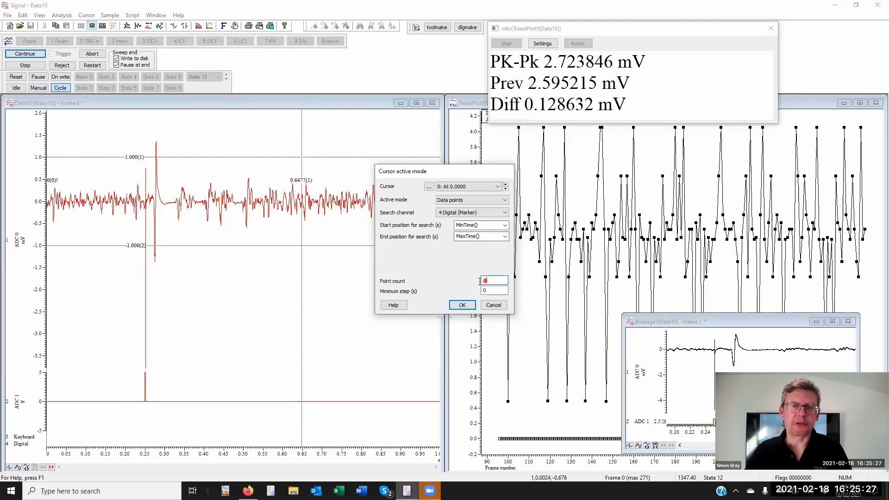
type("3")
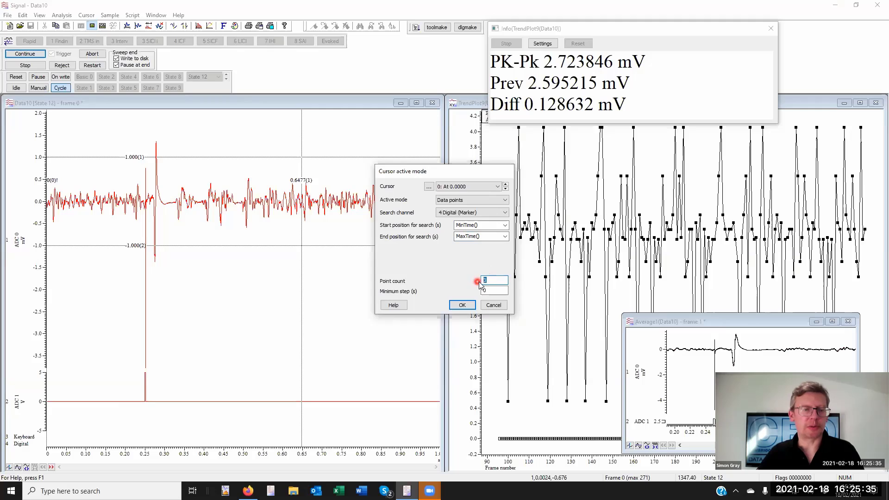
double_click(495, 281)
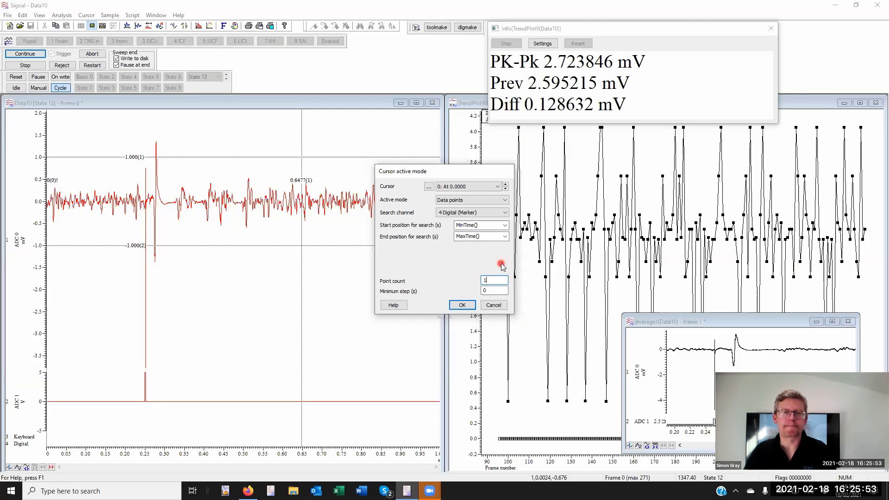
Apply cursor 0's active mode settings and resume sampling with Pause at end turned off
left_click(461, 304)
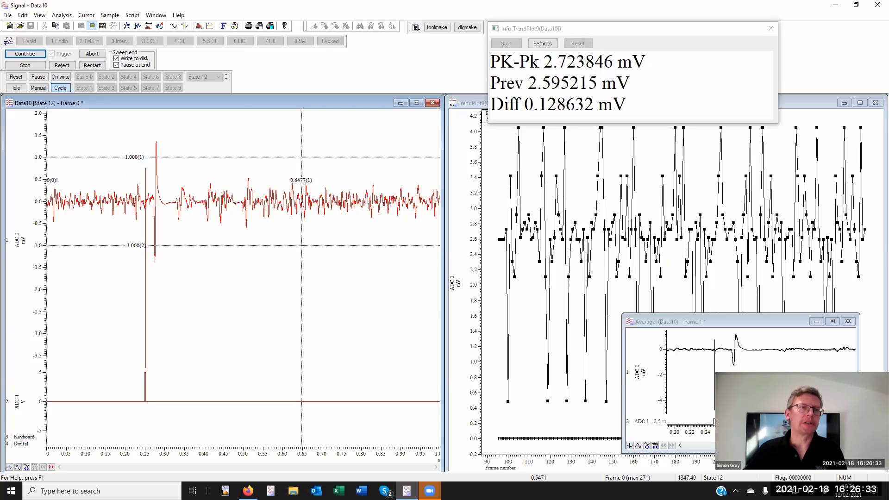
left_click(26, 55)
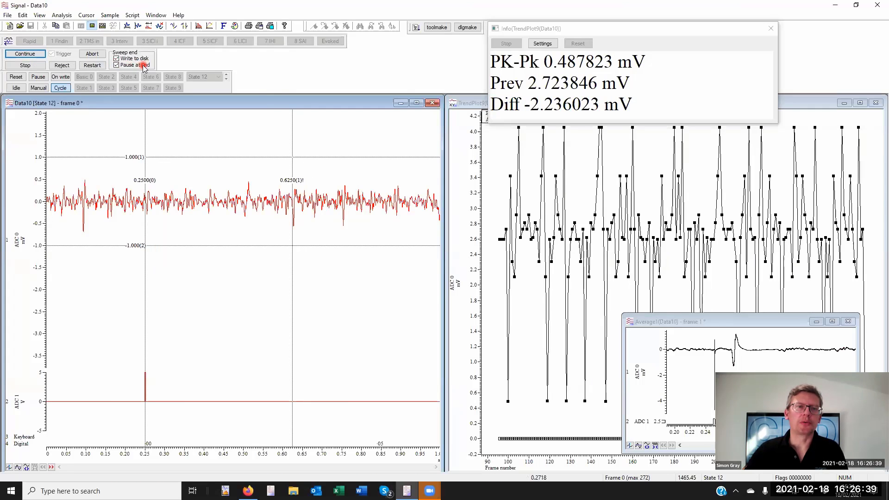
left_click(116, 66)
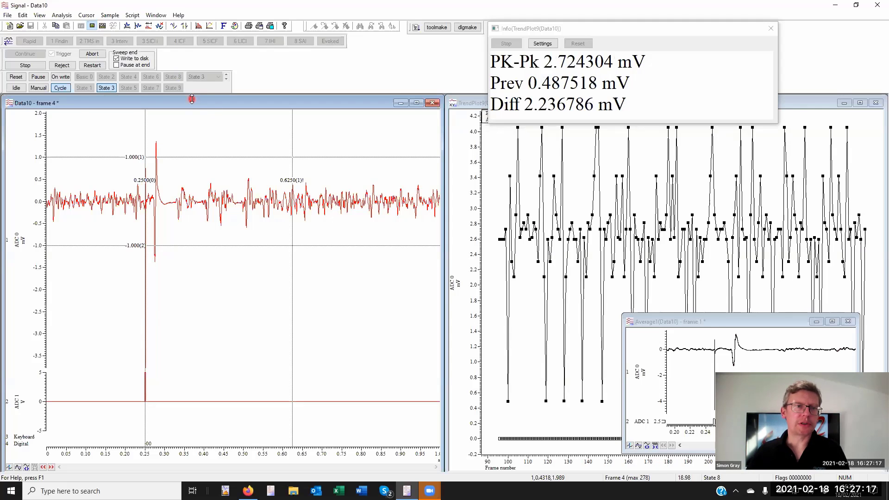
View frame 200 of Data10 and return to frame 0, checking the cursor positions
key("ctrl+g")
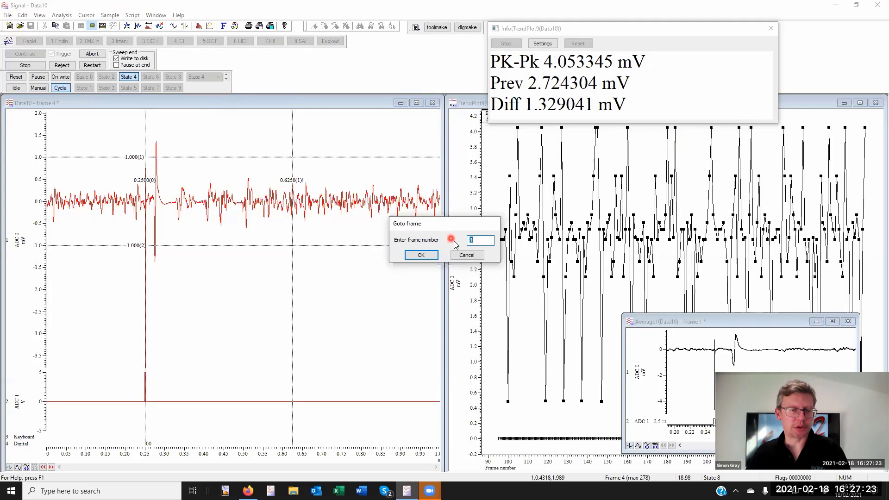
type("200")
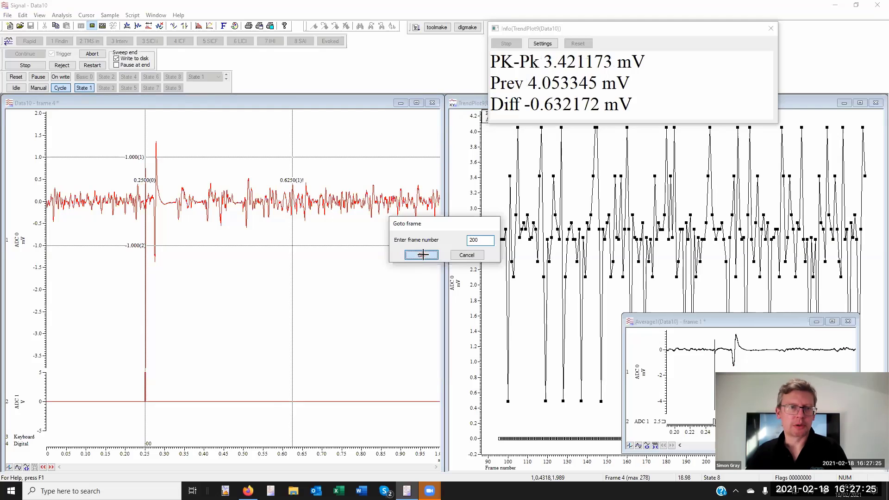
left_click(421, 254)
key("ctrl+g")
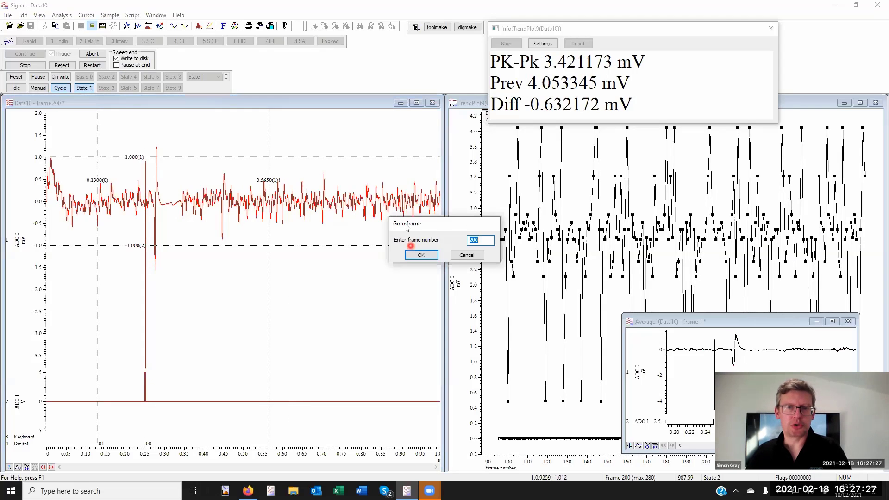
type("0")
left_click(421, 255)
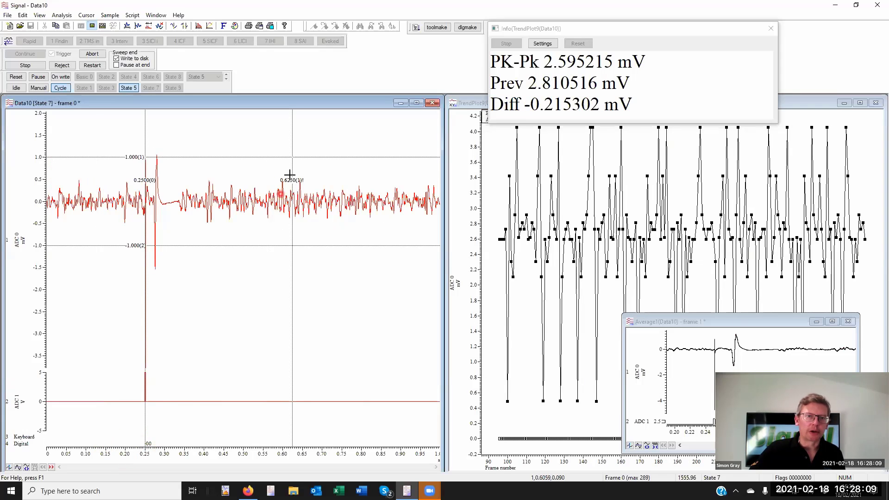
Set cursor 1's active mode to Maximum with 1 ADC 0 (Waveform) as the search channel
right_click(292, 205)
mouse_move(338, 211)
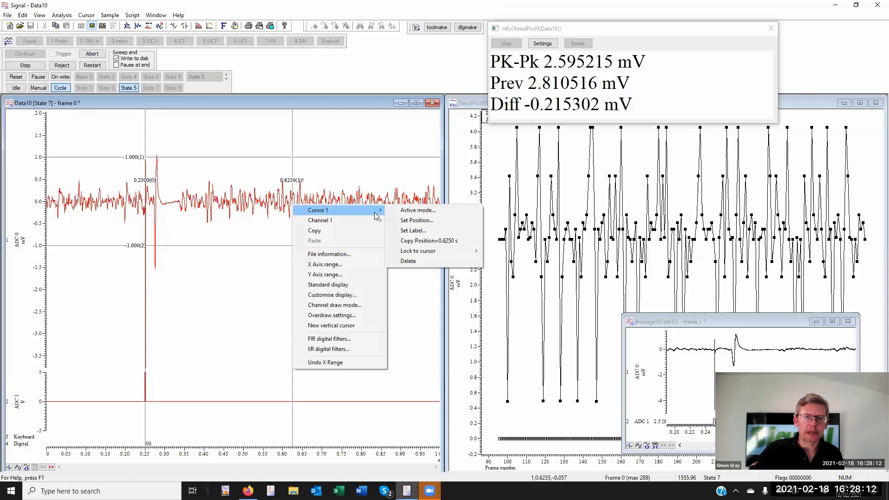
left_click(418, 211)
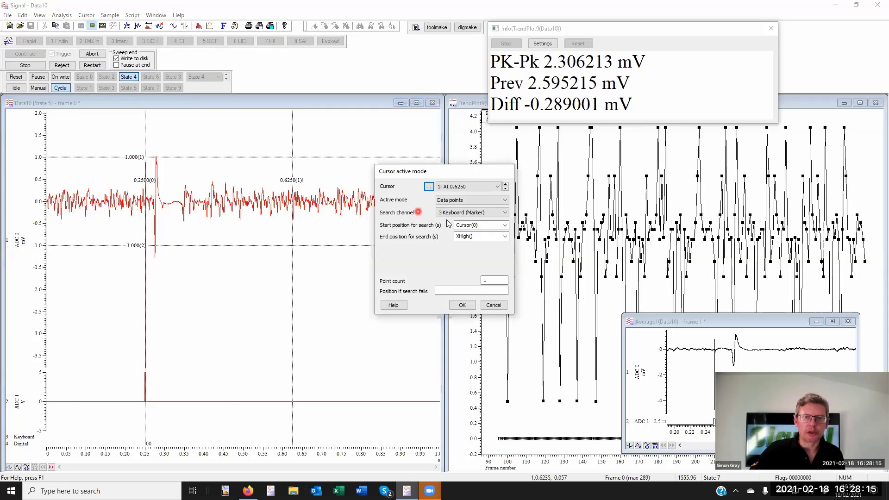
left_click(445, 212)
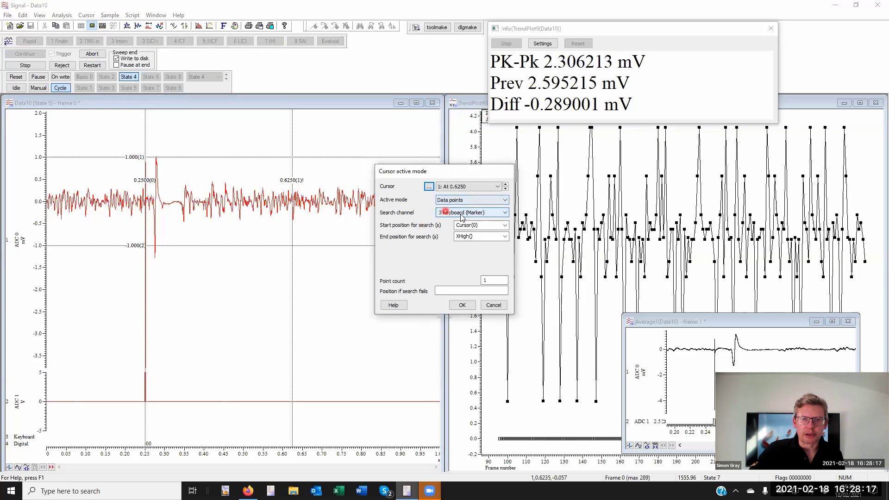
left_click(476, 213)
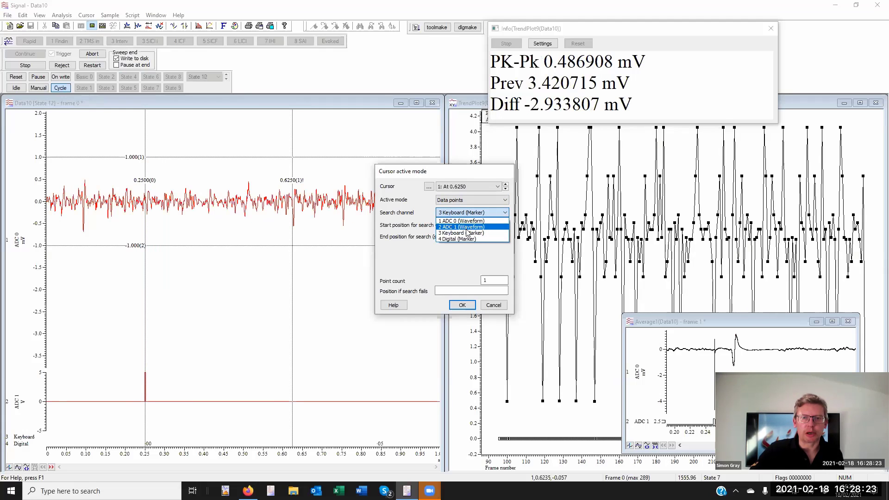
left_click(445, 202)
left_click(467, 200)
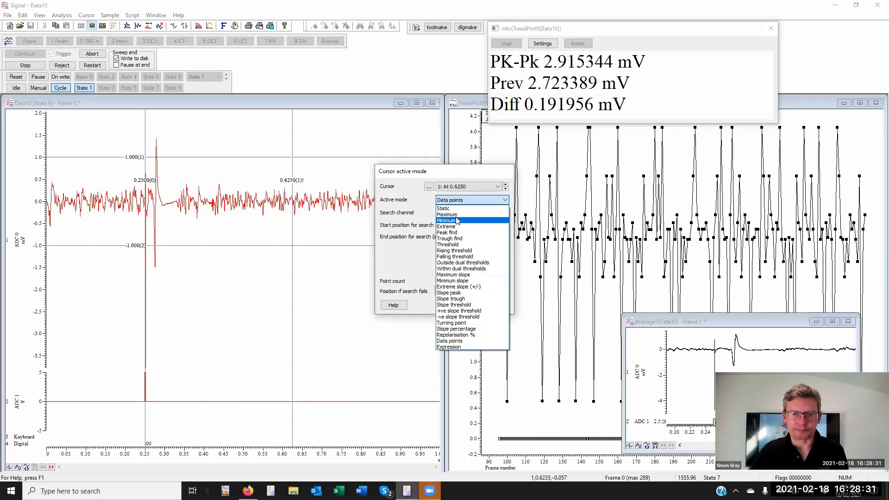
left_click(455, 216)
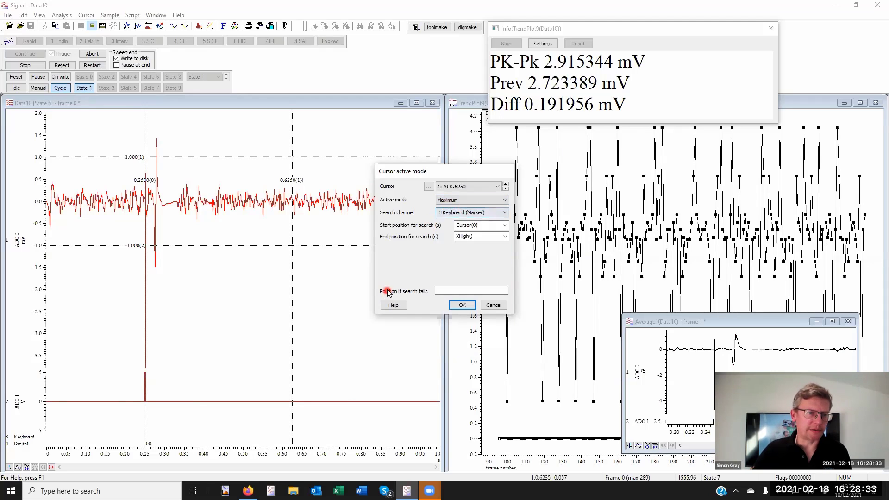
left_click(477, 214)
left_click(481, 221)
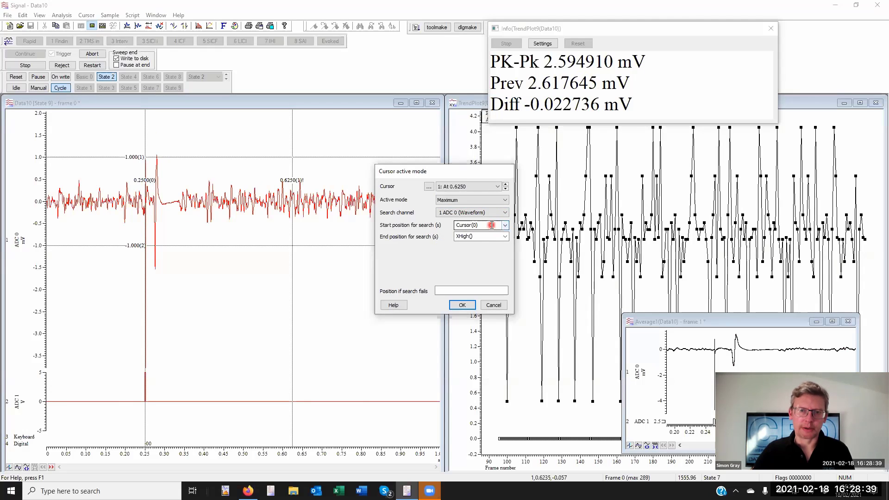
Set the end position of cursor 1's maximum search to Cursor(0)+0.1
left_click(493, 238)
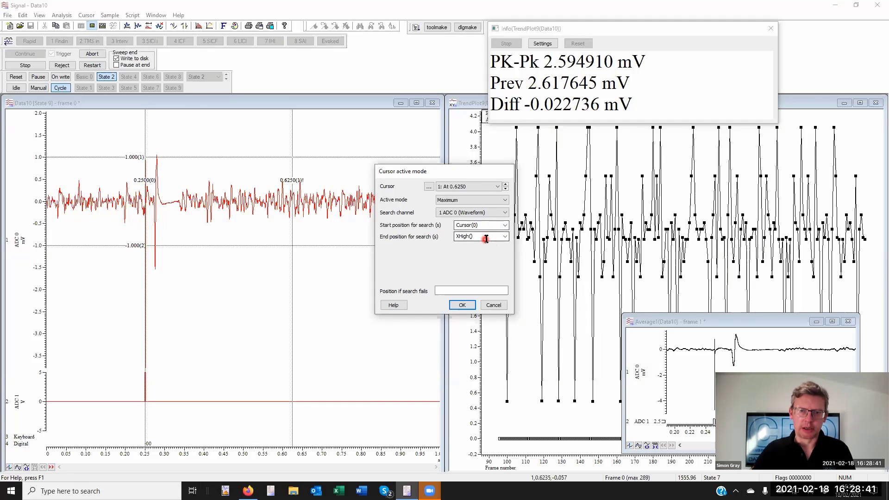
left_click(506, 236)
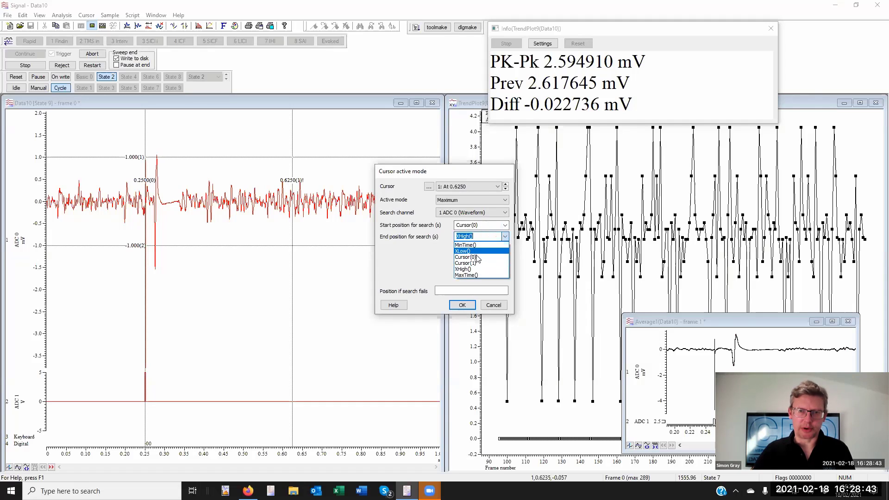
left_click(482, 254)
left_click(495, 236)
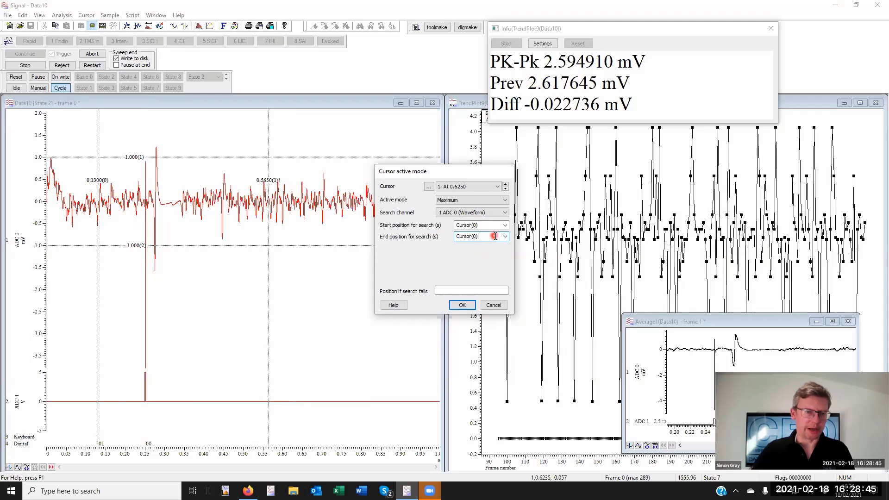
type("0.1")
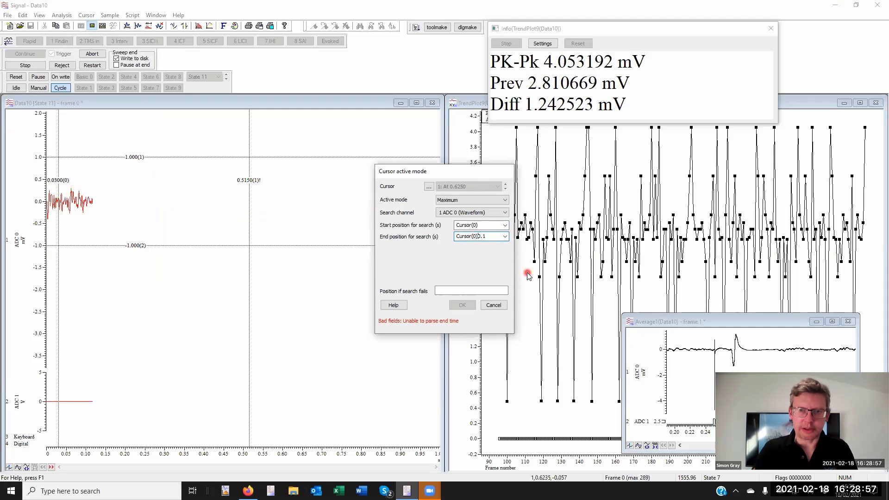
type("+")
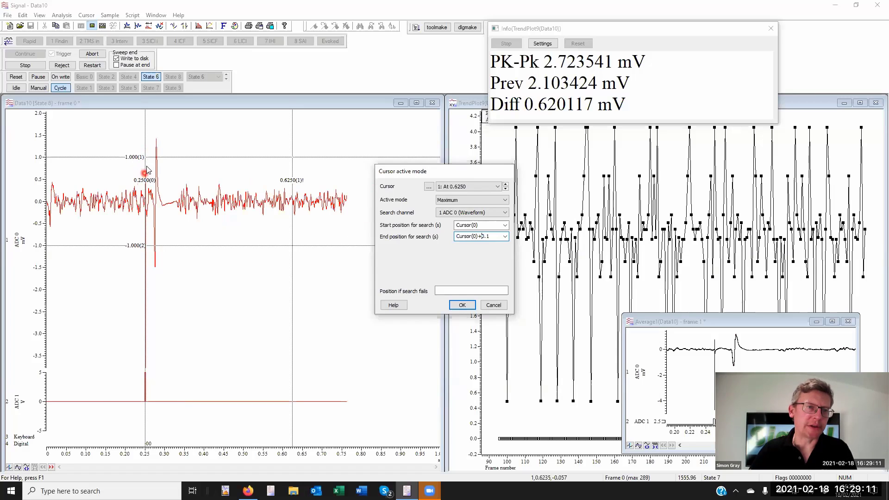
Set the start position of cursor 1's search to Cursor(0)+0.005 and apply the active mode settings
left_click(493, 225)
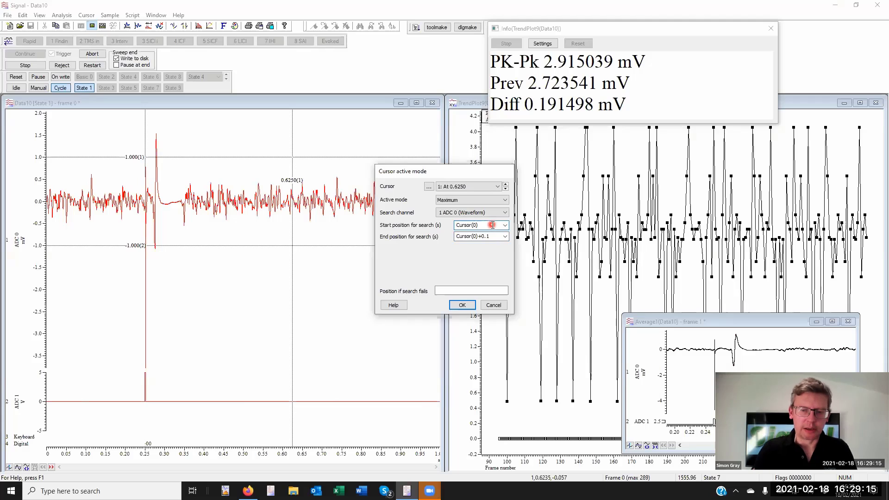
type("+0.005")
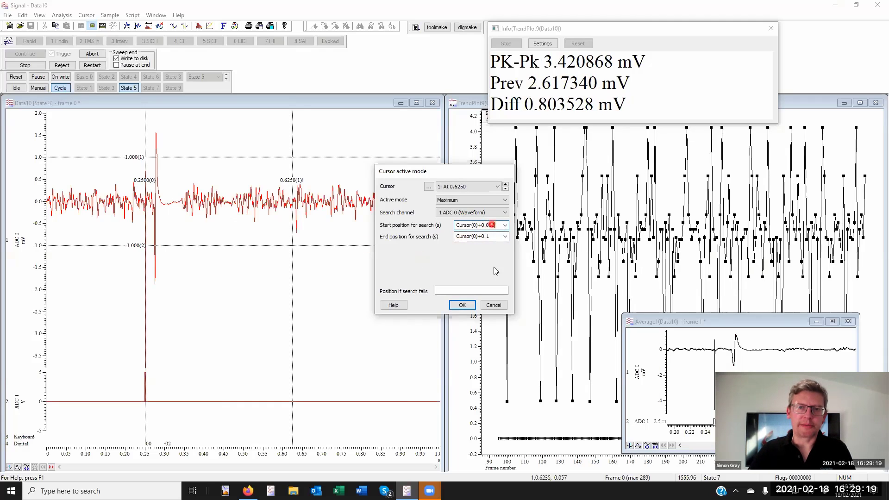
left_click(461, 305)
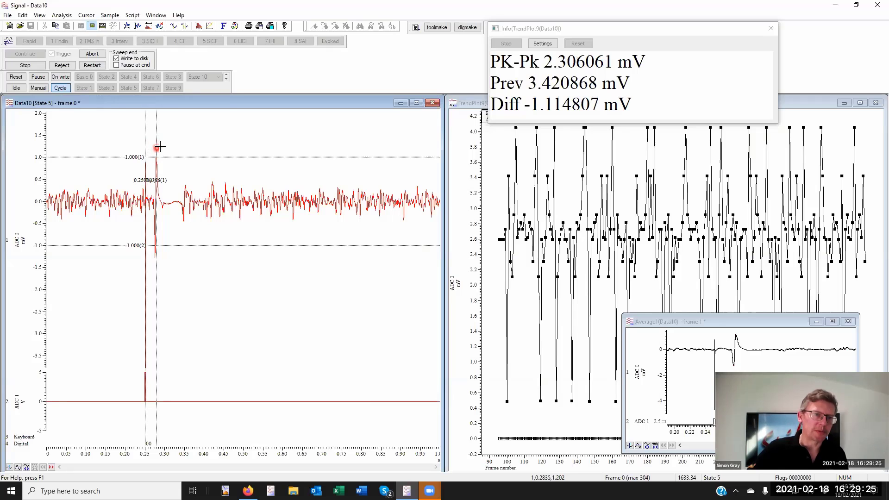
left_click_drag(123, 141, 197, 141)
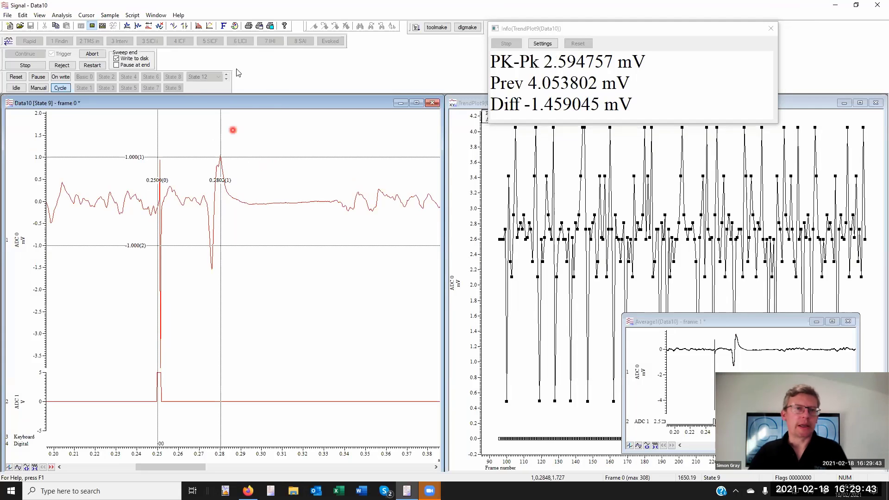
Start a new XY view measurement on Data10, keeping cursor 0 stepping on Data points of channel 4 Digital with 1 data point
left_click(211, 27)
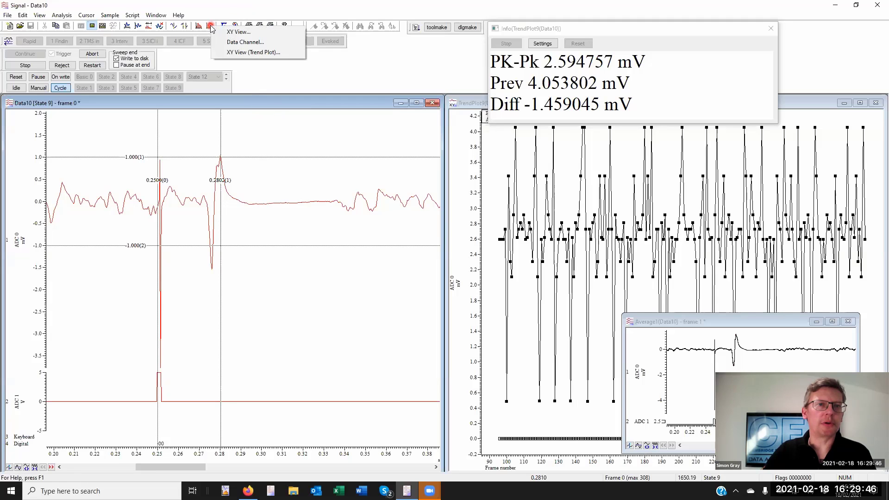
left_click(244, 33)
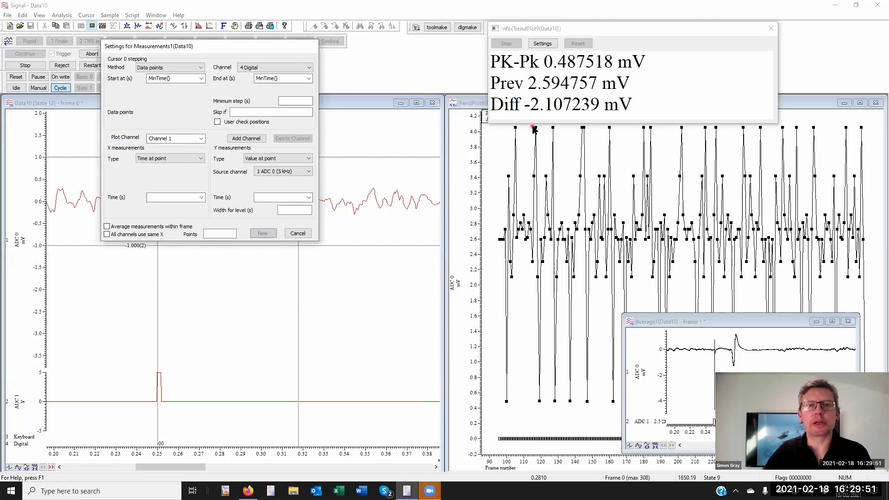
left_click_drag(258, 47, 550, 125)
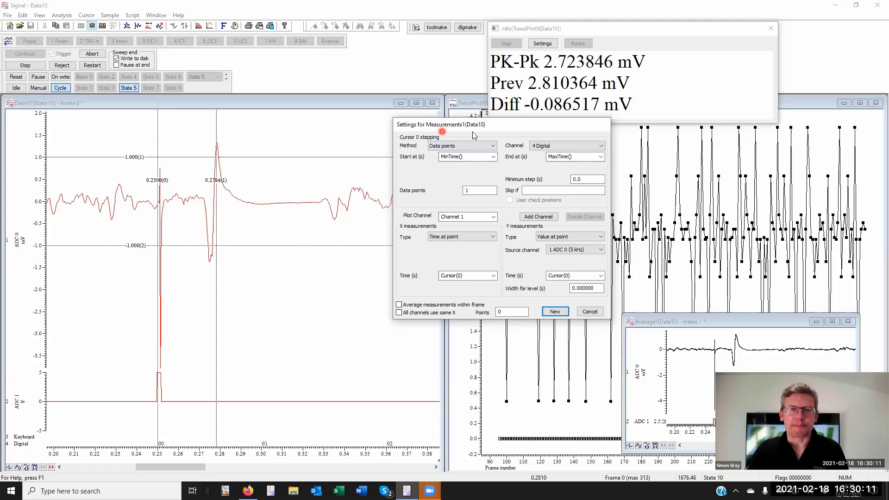
left_click(456, 146)
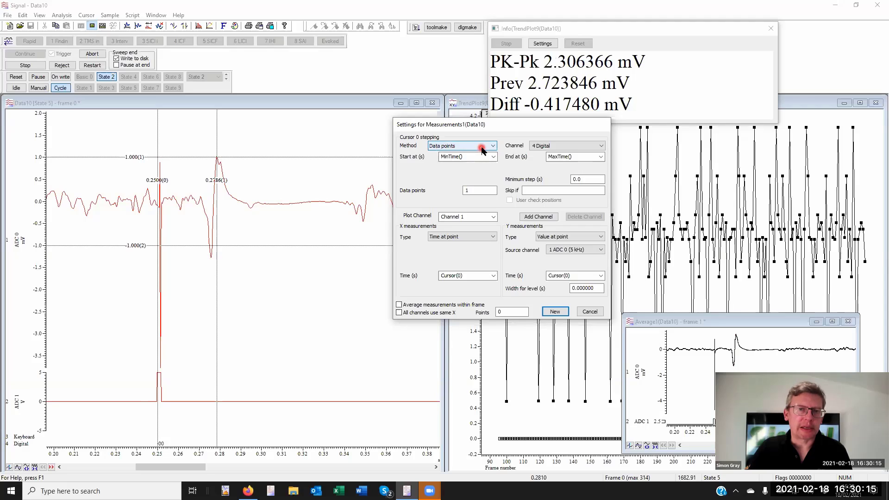
left_click(539, 145)
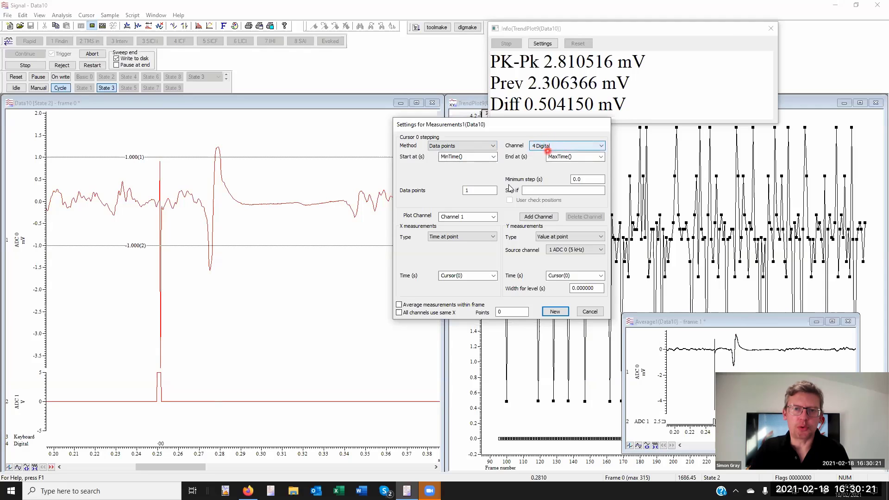
left_click(470, 191)
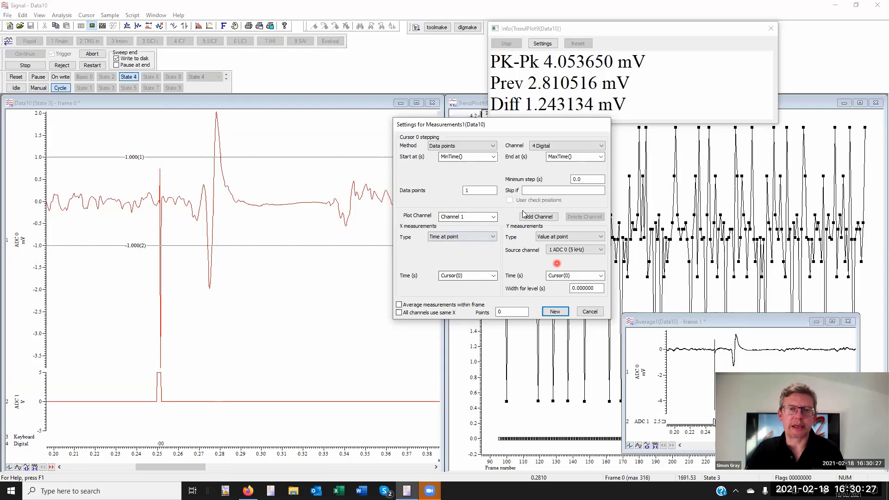
Name the measurement's plot channel Max value and set its X measurement type to Frame number
left_click(467, 217)
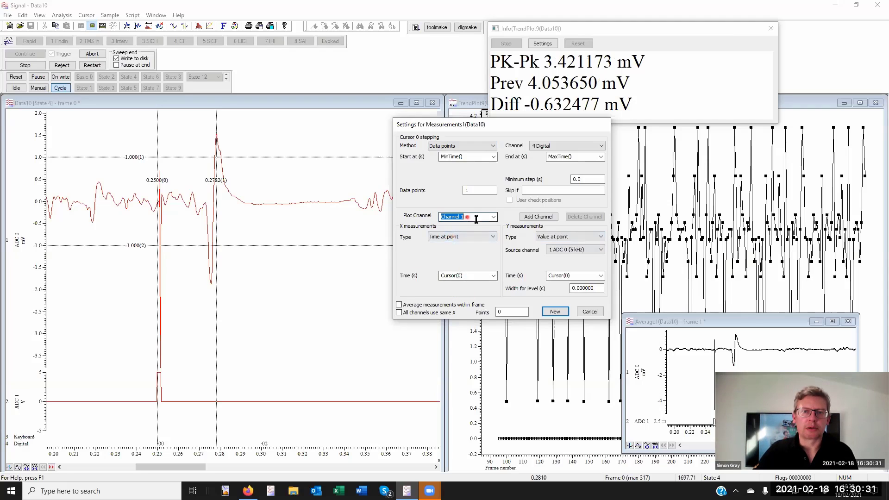
type("Max")
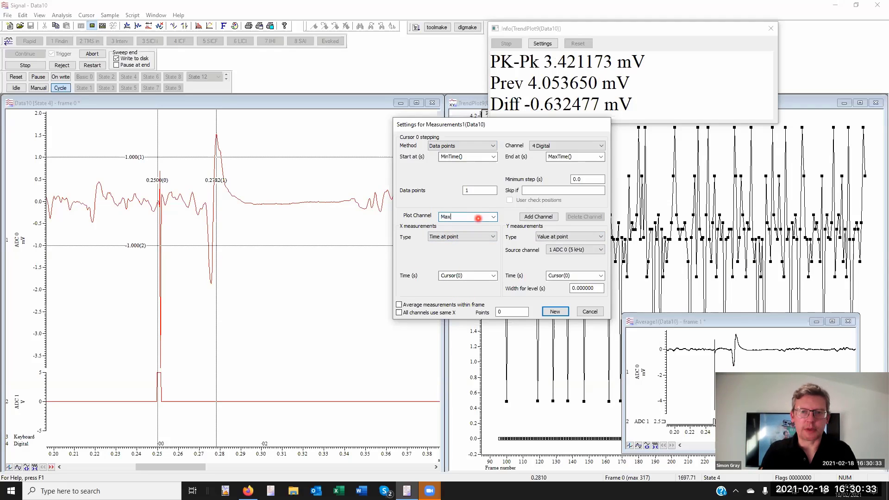
type(" value")
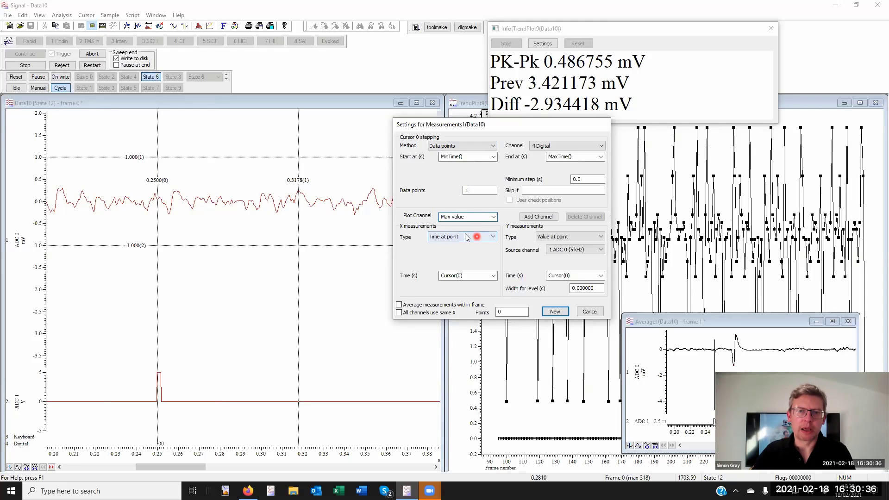
left_click(465, 236)
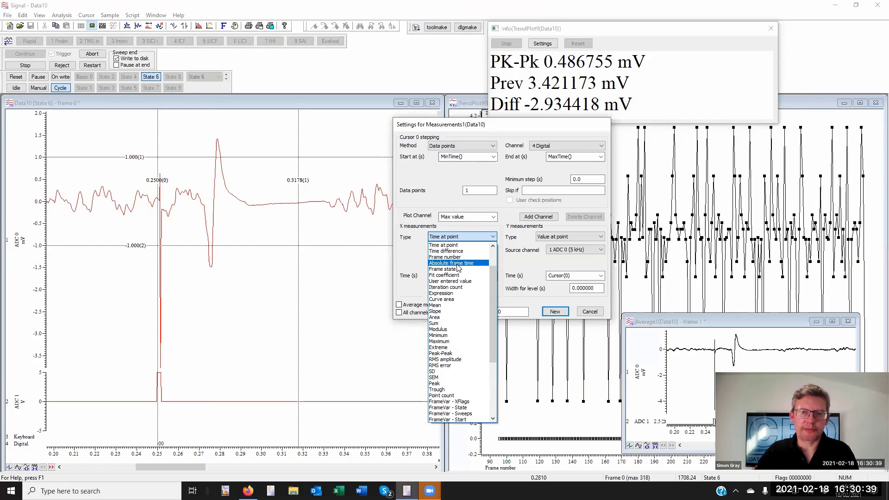
left_click(451, 257)
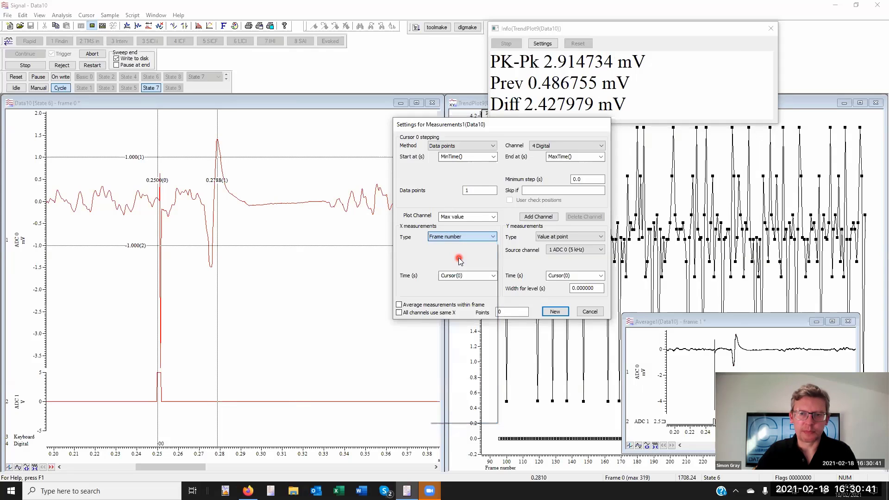
Set the Y measurement to Value at point on 1 ADC 0, taken at Cursor(1)
left_click(574, 237)
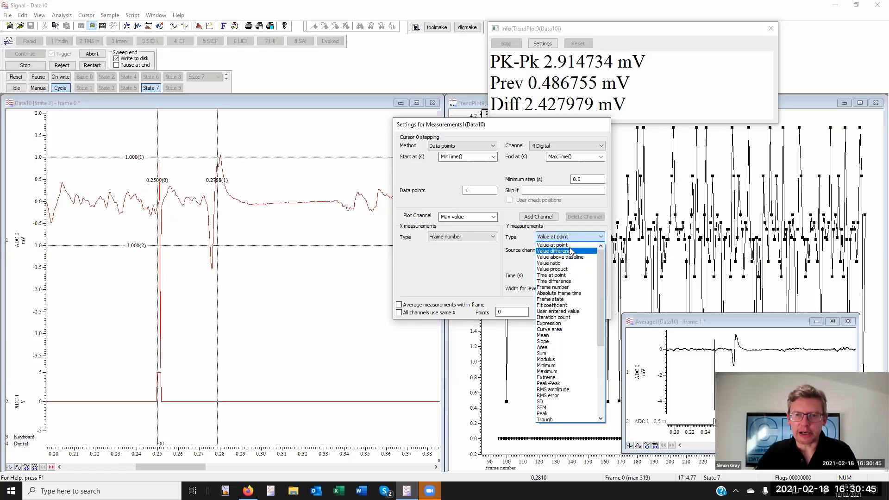
left_click(569, 246)
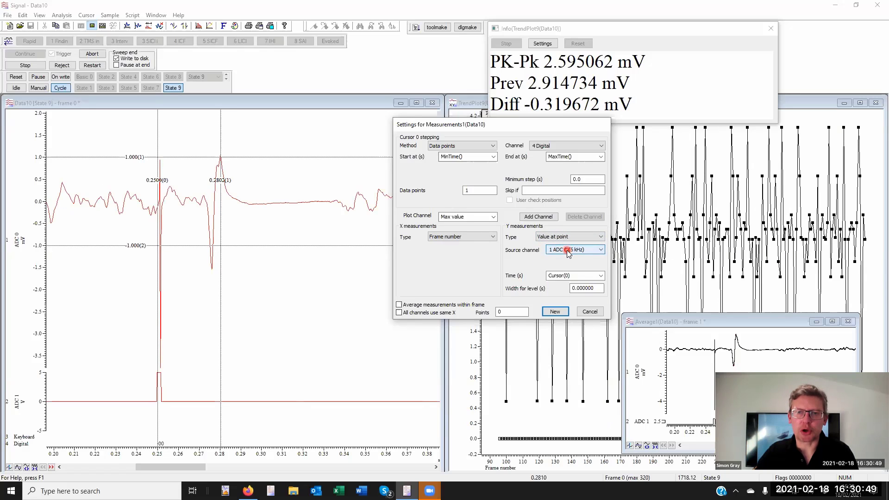
left_click(599, 275)
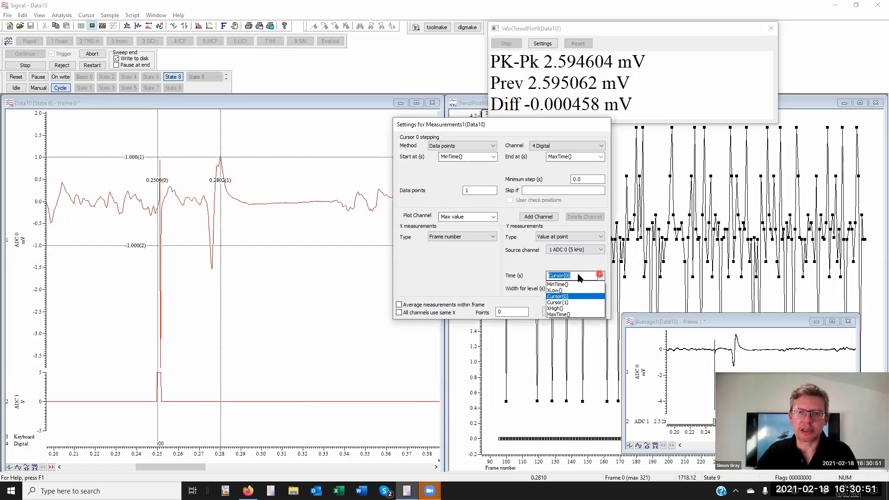
left_click(573, 301)
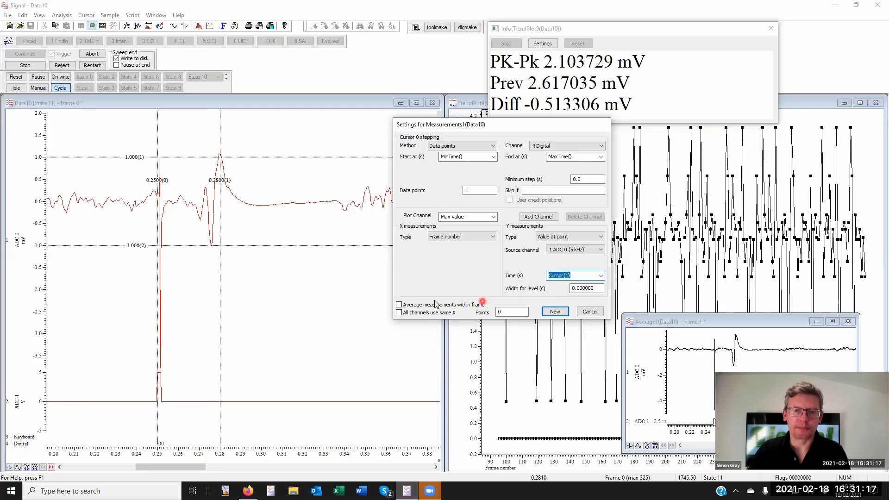
Create the measurement plot from all filled frames with both axes optimised, then narrow its window and move it off the Data10 trace
left_click(554, 311)
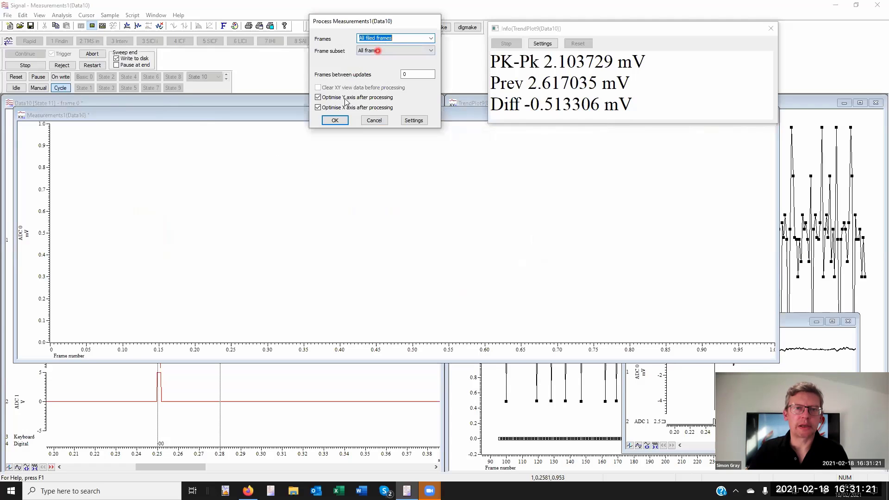
left_click(335, 120)
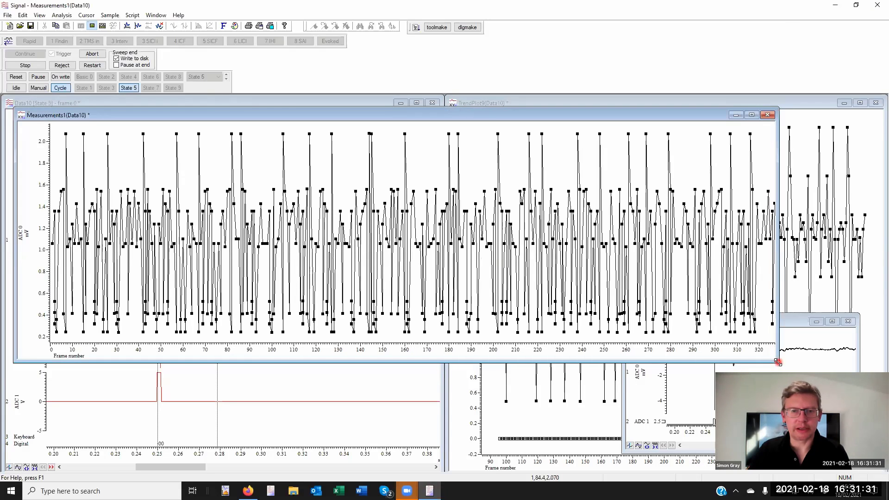
left_click_drag(778, 362, 589, 383)
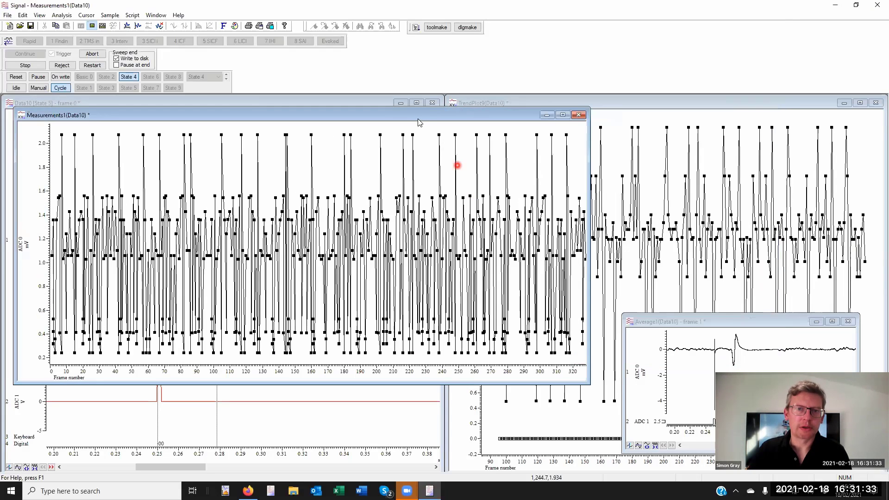
left_click_drag(409, 114, 628, 109)
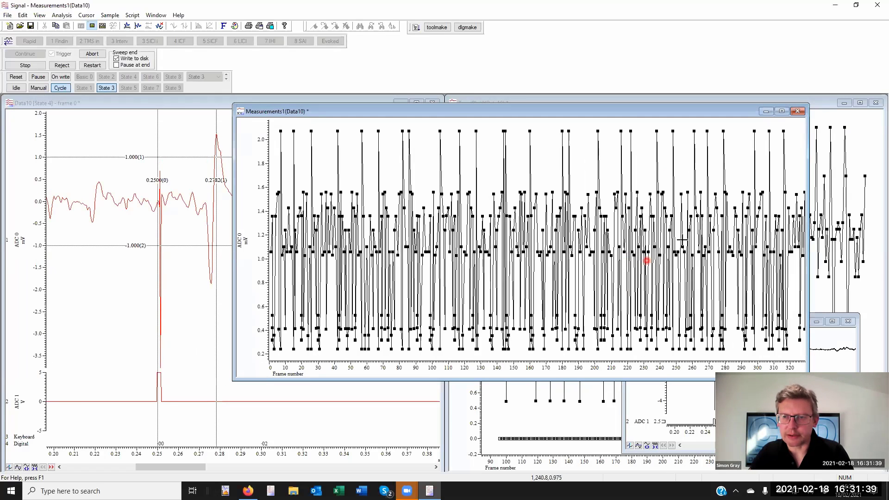
Turn off autoscaling for the Measurements1 plot by setting its basis, X axis and Y axis to No automatic scaling
right_click(421, 147)
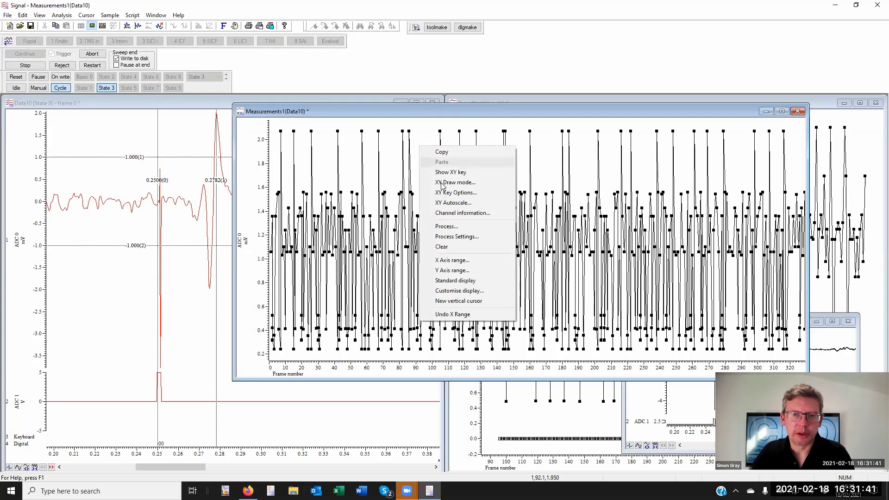
left_click(487, 203)
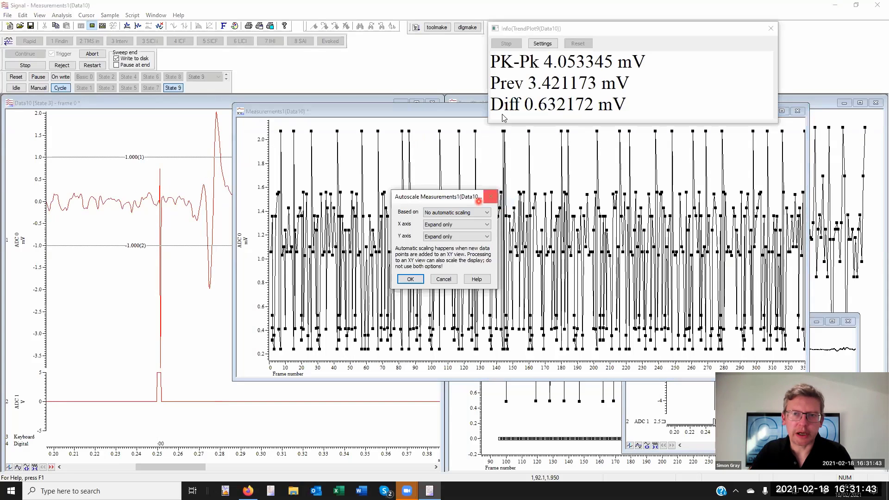
left_click(444, 212)
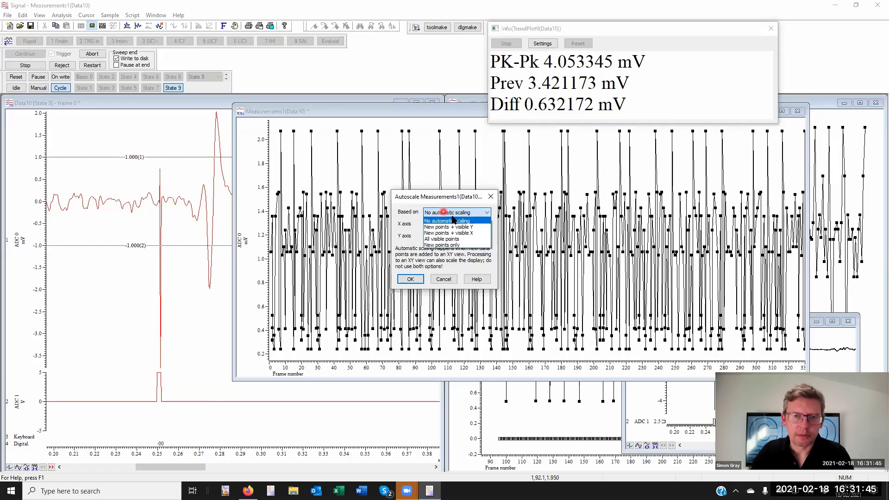
left_click(452, 221)
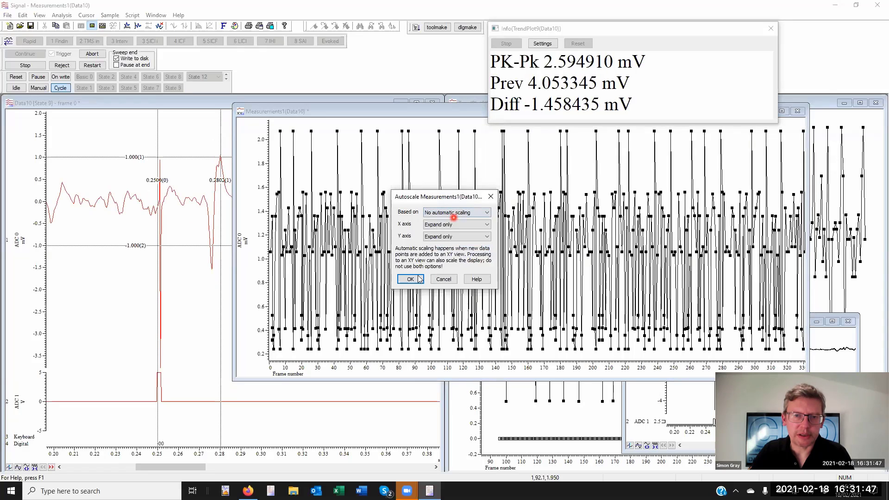
left_click(461, 225)
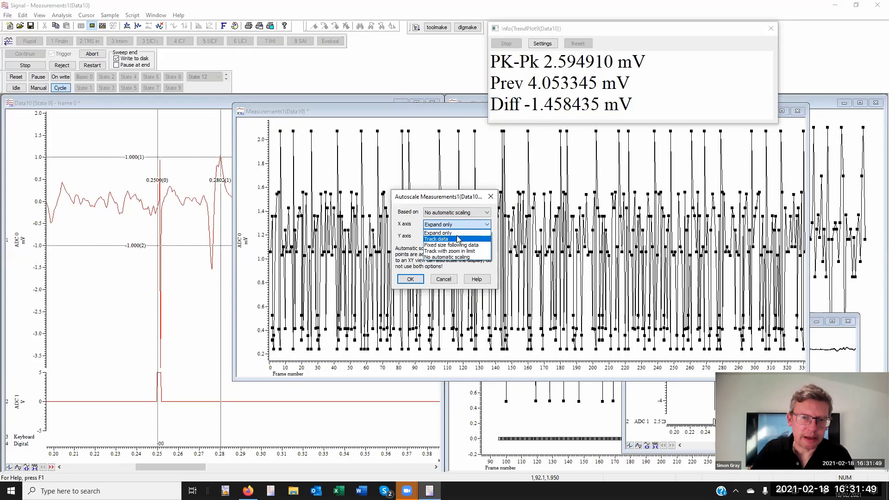
left_click(465, 256)
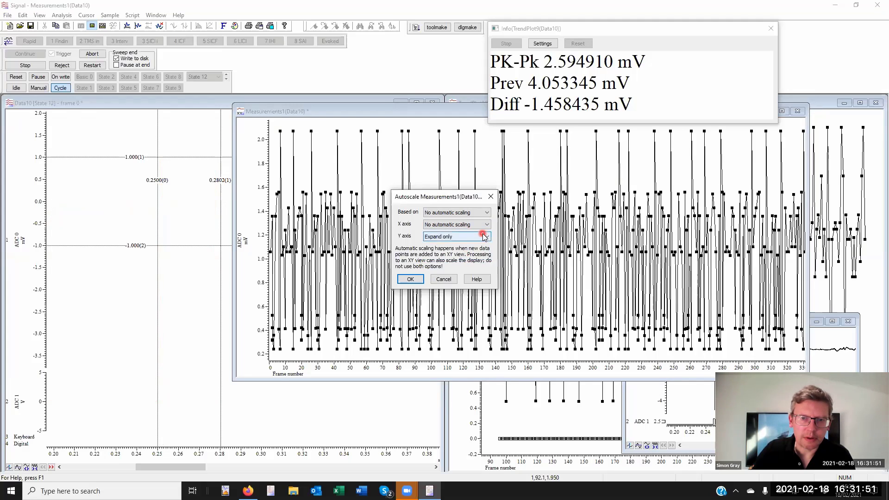
left_click(467, 236)
left_click(458, 269)
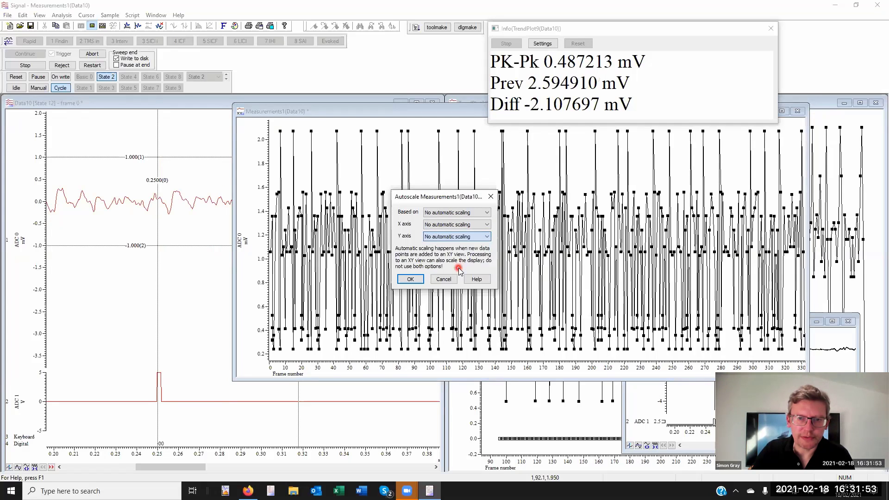
left_click(410, 279)
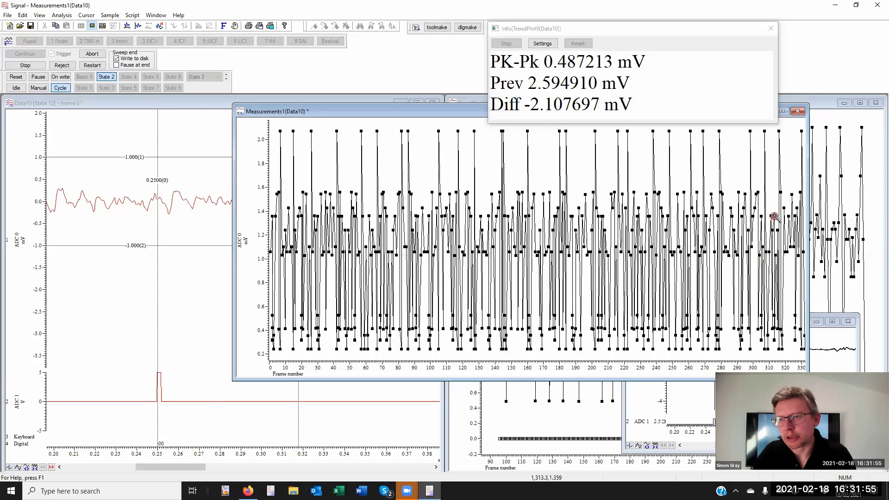
Enable pausing at the sweep end, zoom the measurement plot to about frames 228 to 254, and narrow its window
left_click_drag(774, 216, 790, 217)
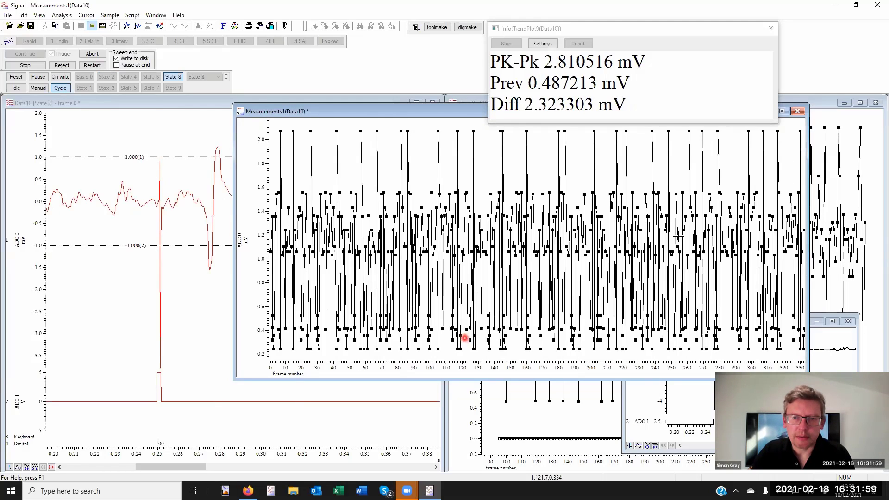
left_click_drag(726, 237, 757, 238)
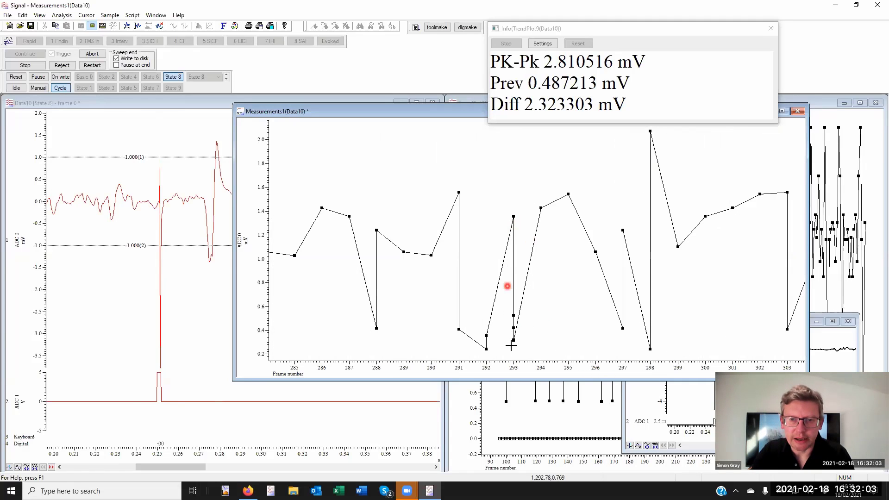
left_click(116, 65)
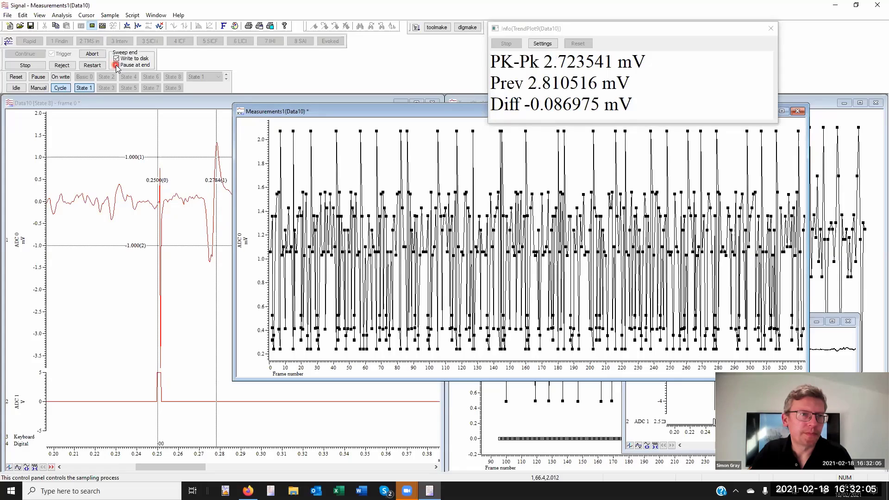
left_click_drag(636, 230, 677, 226)
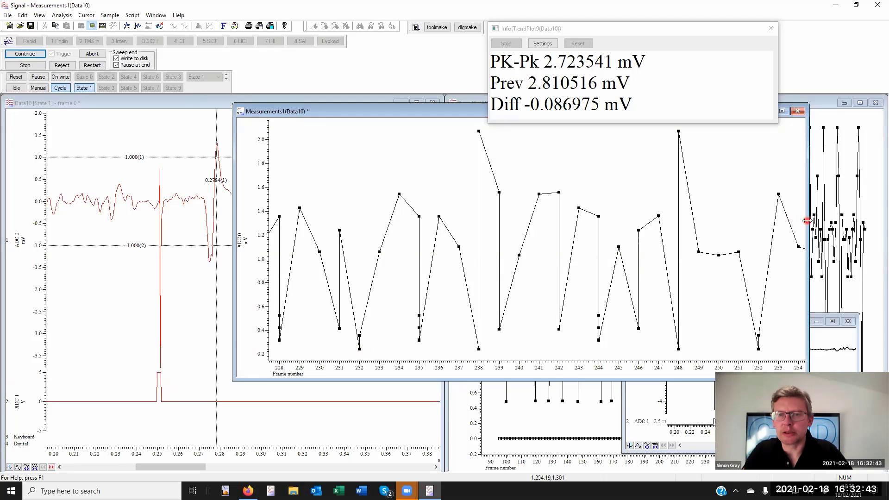
left_click_drag(806, 221, 558, 217)
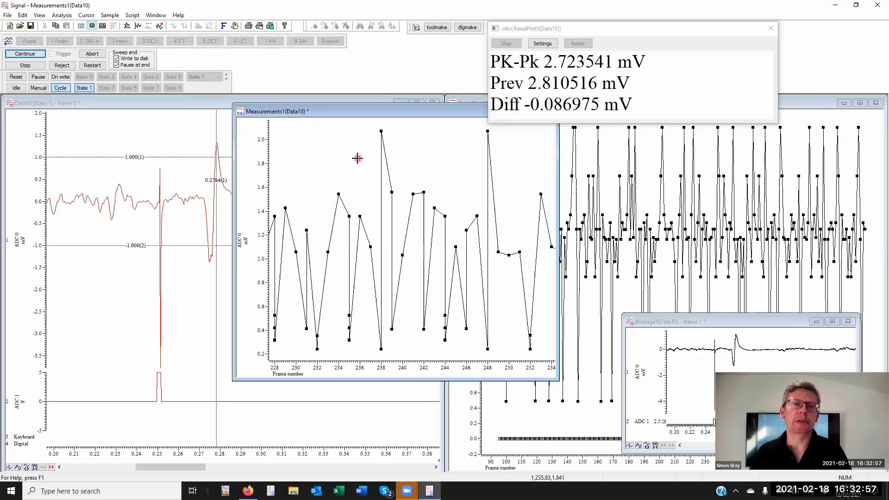
Review the Y measurement types for Measurements1 down to the FrameVar user entries, trying FrameVar - User1, and discard the settings change
right_click(384, 162)
left_click(437, 251)
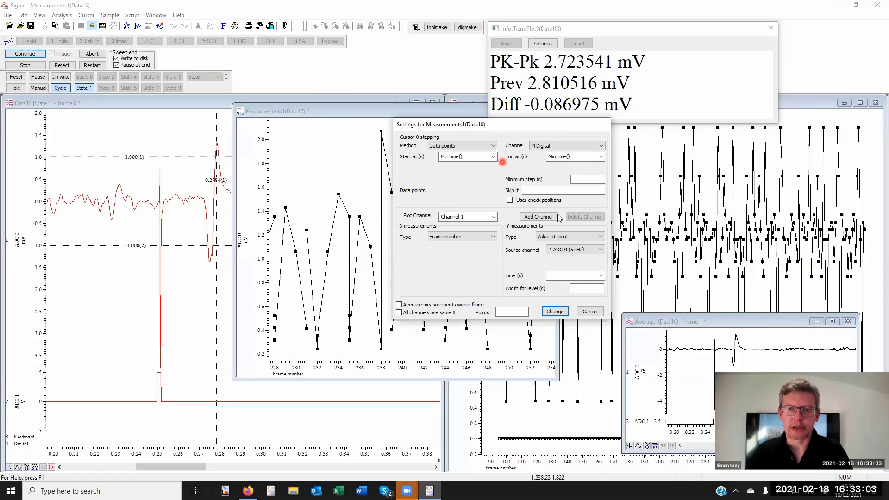
left_click(582, 237)
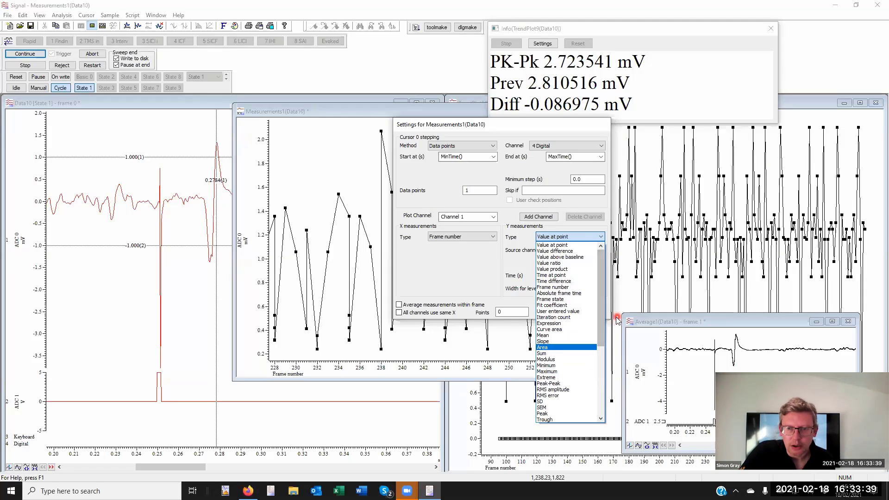
scroll(605, 352, "down", 5)
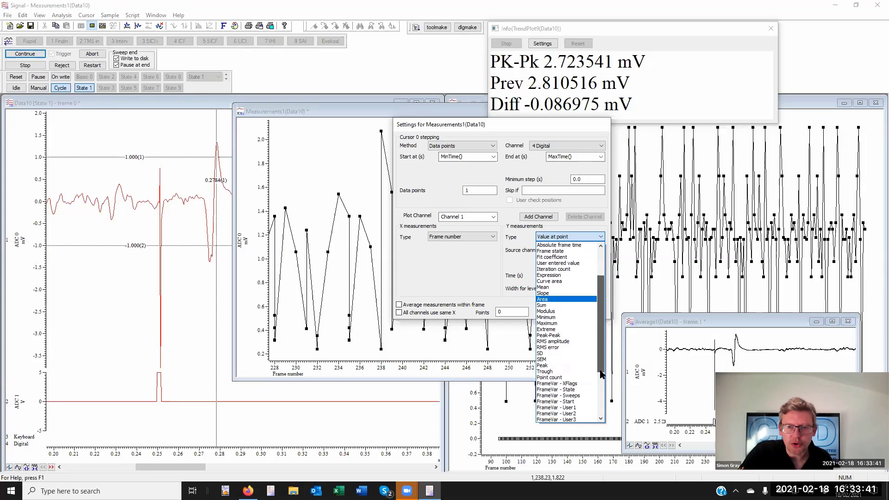
scroll(584, 305, "down", 2)
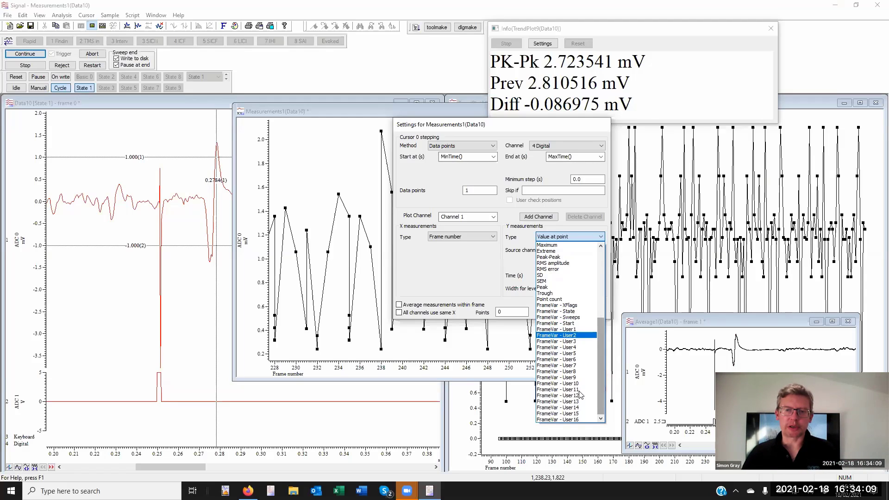
left_click(546, 330)
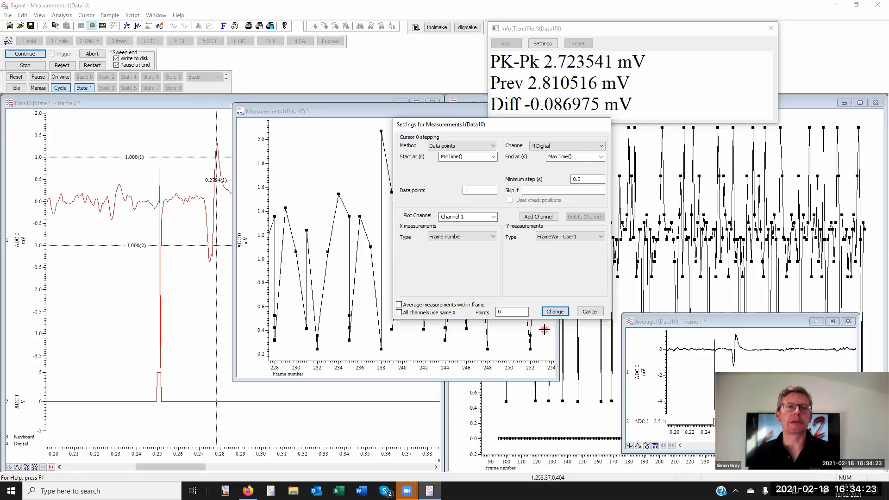
left_click(594, 315)
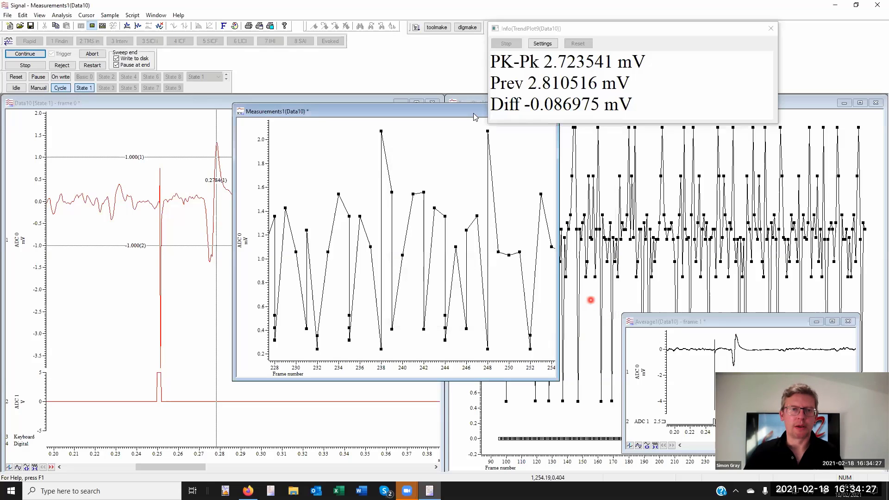
Close the Measurements1 plot without saving its changes
left_click(240, 112)
left_click(241, 111)
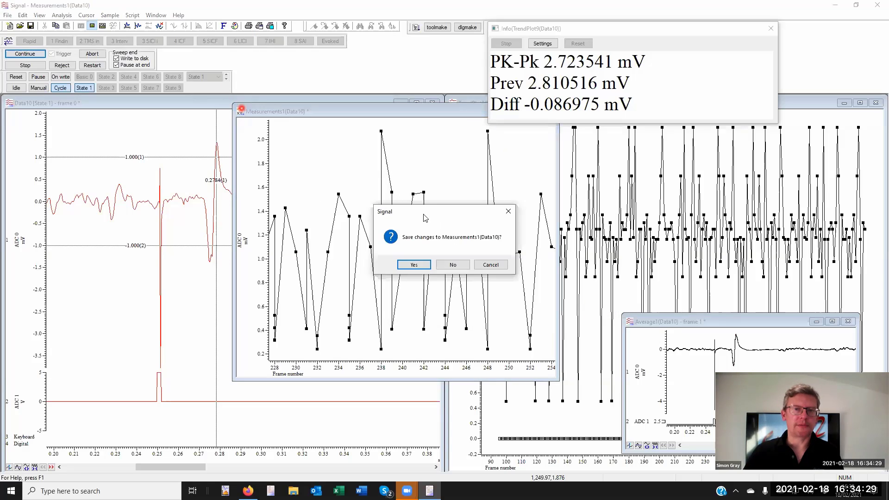
left_click(454, 264)
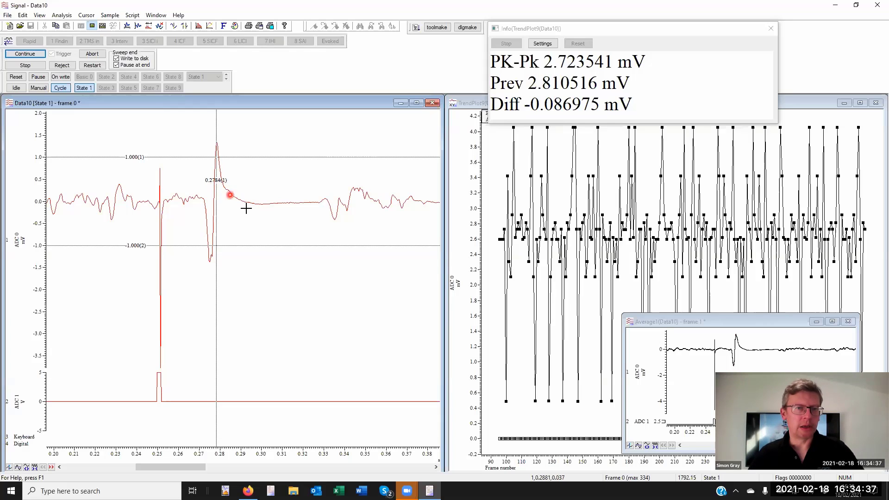
Add vertical cursor 2 to the Data10 view and set its active mode to Trough find on channel 1 ADC 0
key("ctrl+2")
right_click(199, 200)
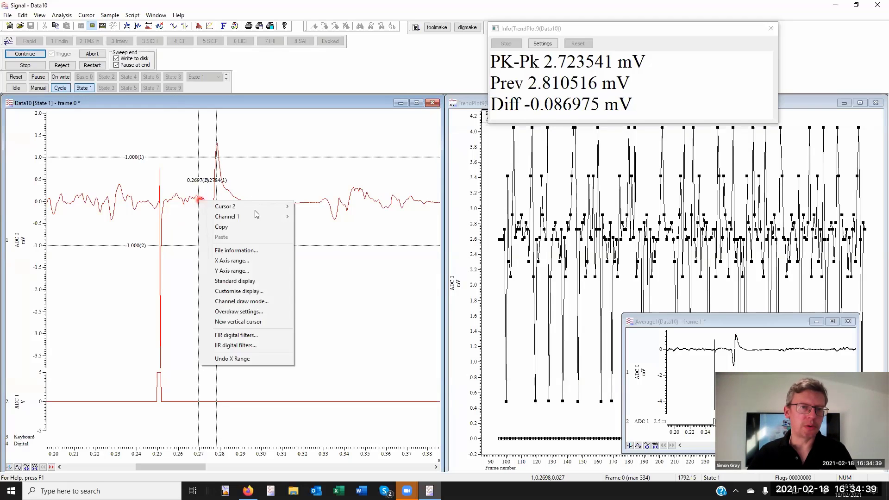
mouse_move(249, 205)
left_click(336, 208)
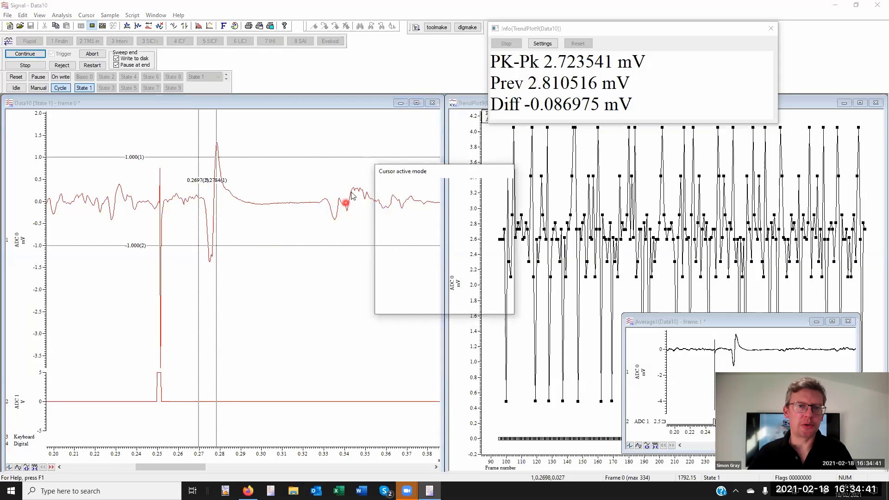
left_click(469, 200)
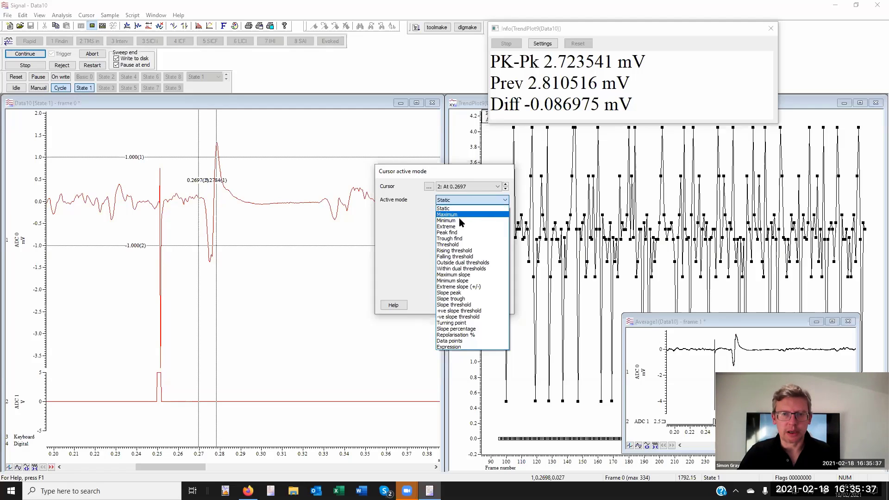
left_click(472, 239)
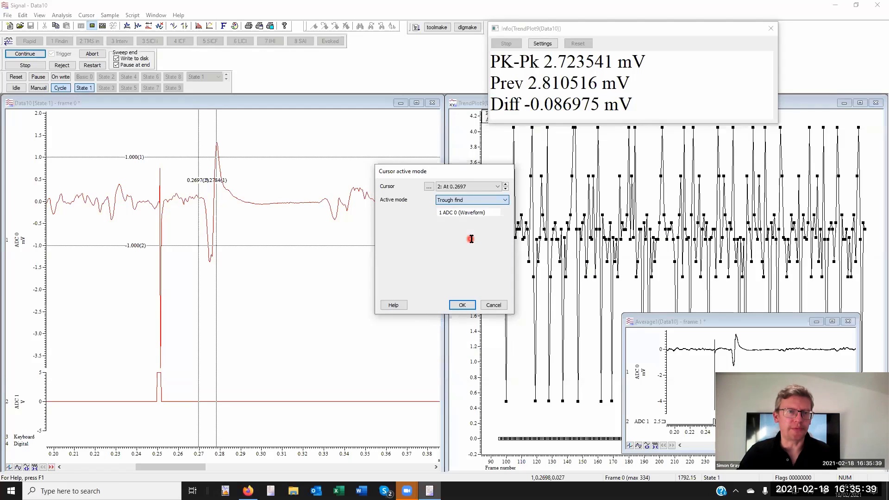
left_click(452, 214)
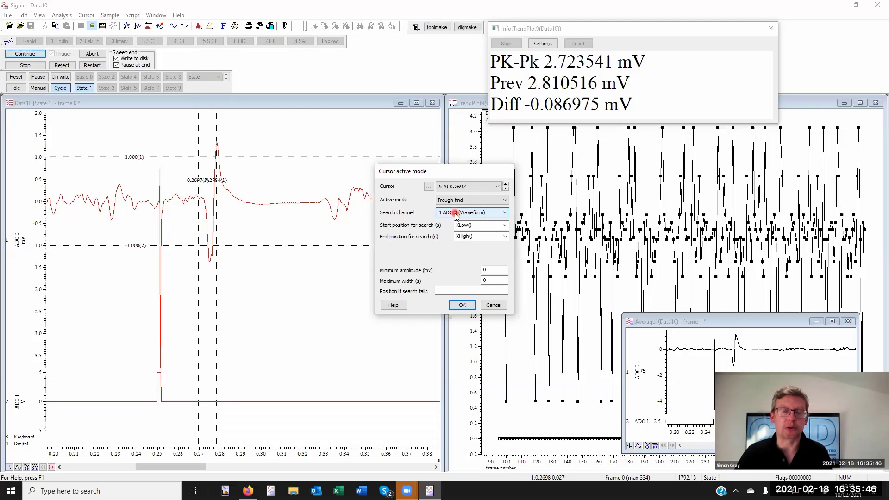
Set cursor 2's trough search to start at Cursor(1) and end at 0.25 s, and apply the active mode
left_click(498, 226)
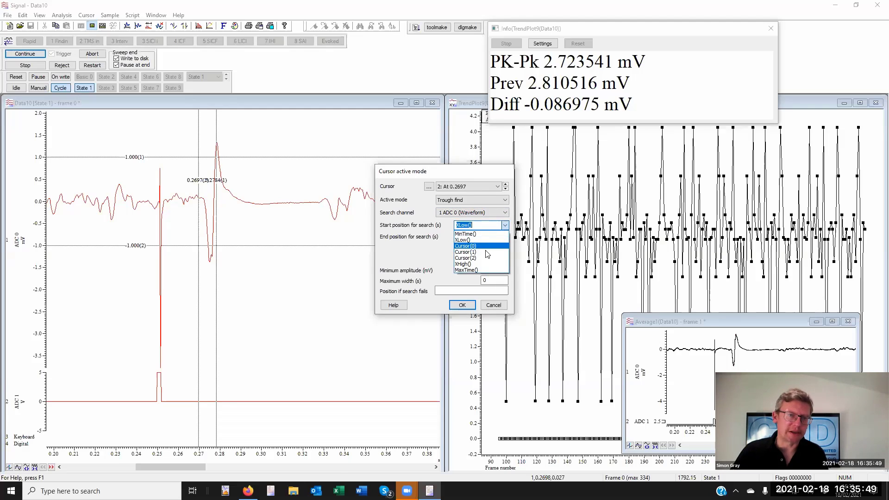
left_click(486, 252)
left_click(505, 237)
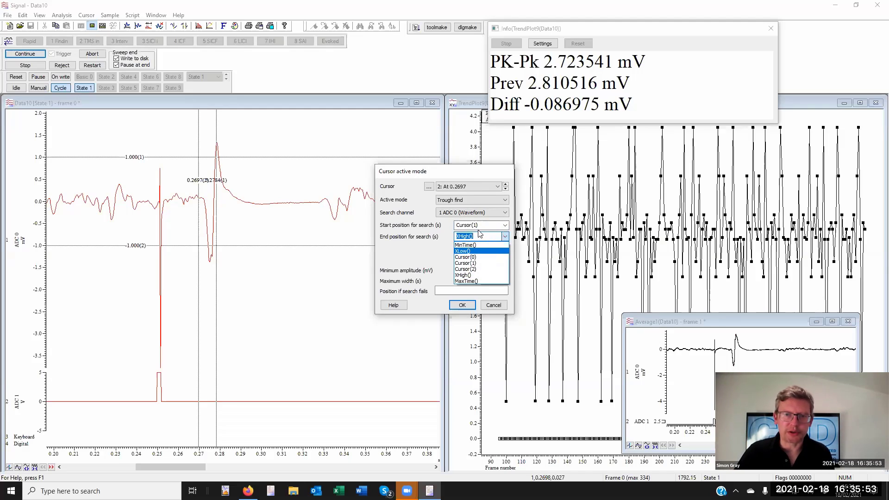
left_click(505, 225)
type("0.25")
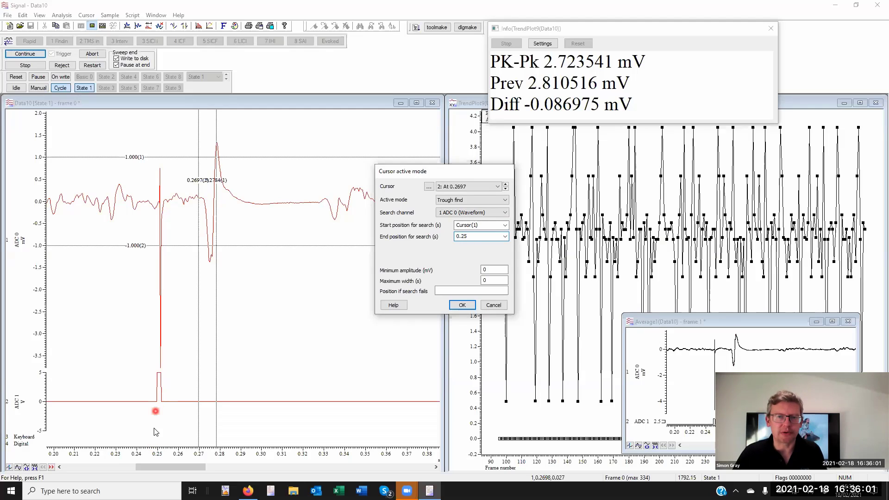
left_click(460, 304)
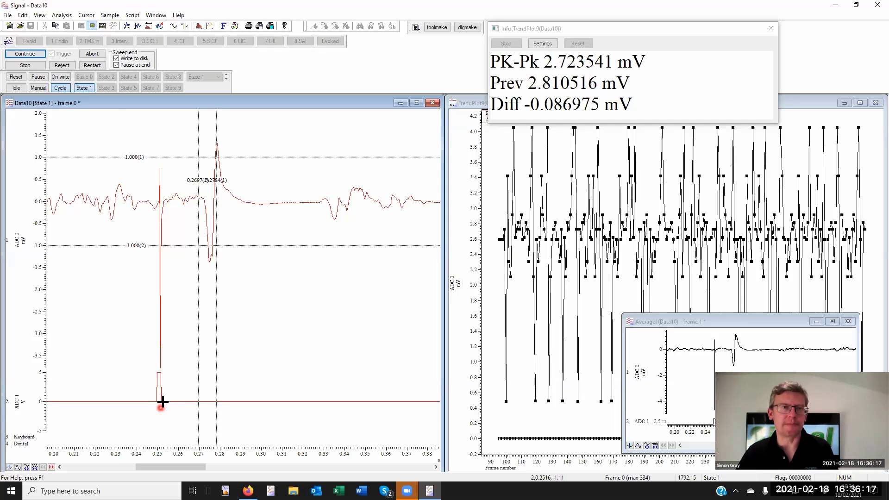
left_click(113, 17)
left_click(196, 15)
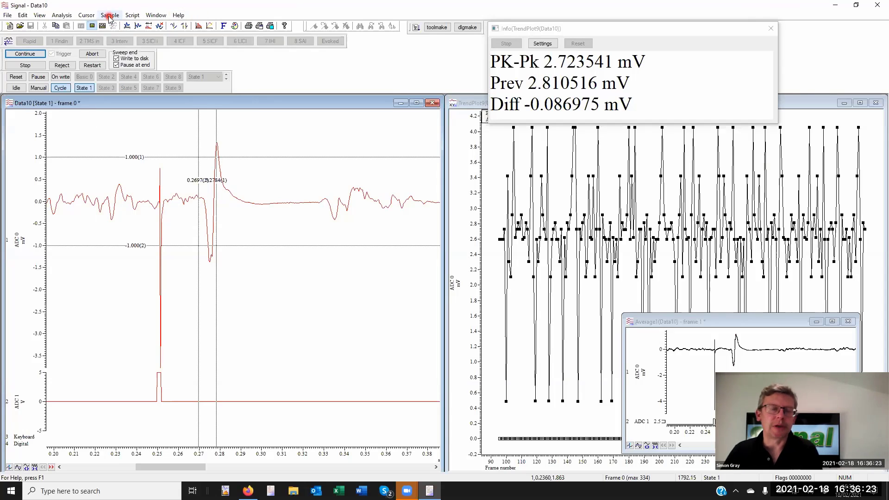
left_click(123, 102)
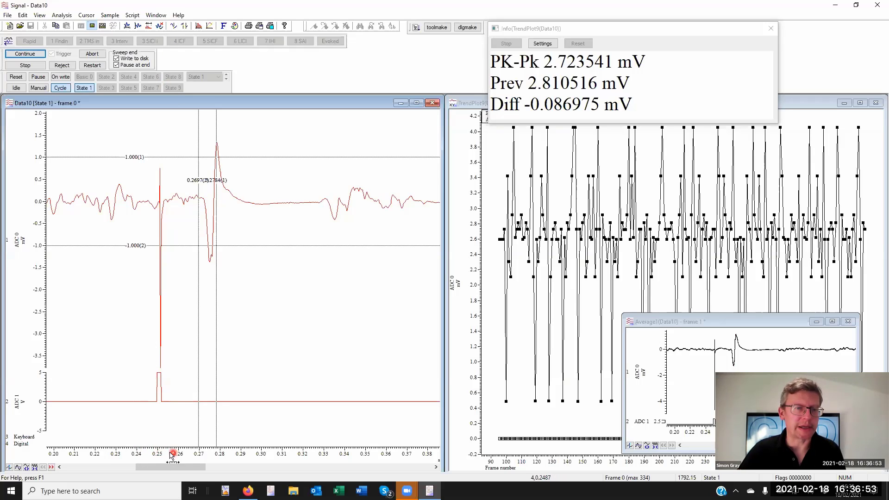
Look up the BinZero() script function in the help index, read its description, and close the help
left_click(178, 16)
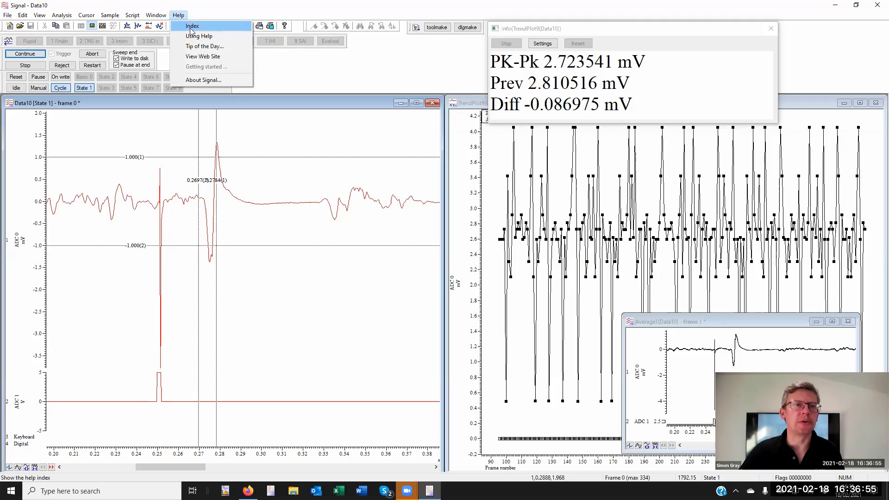
left_click(192, 27)
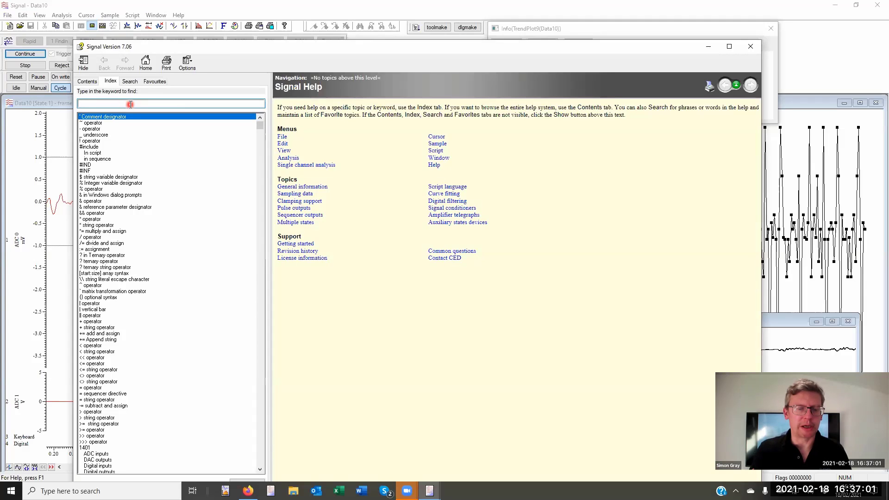
type("Bi")
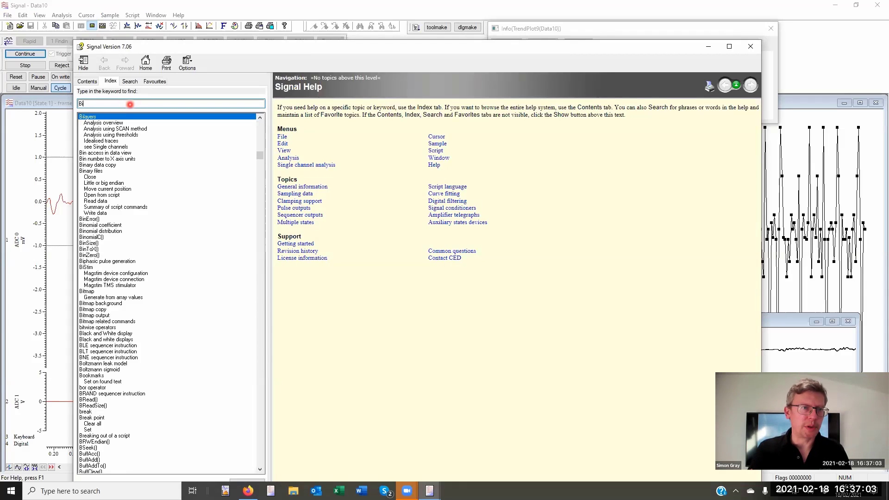
type("nz")
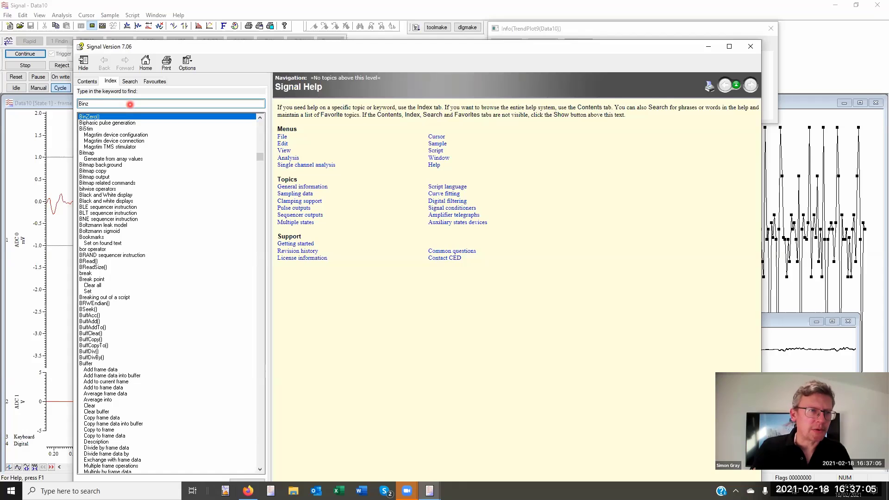
key("Return")
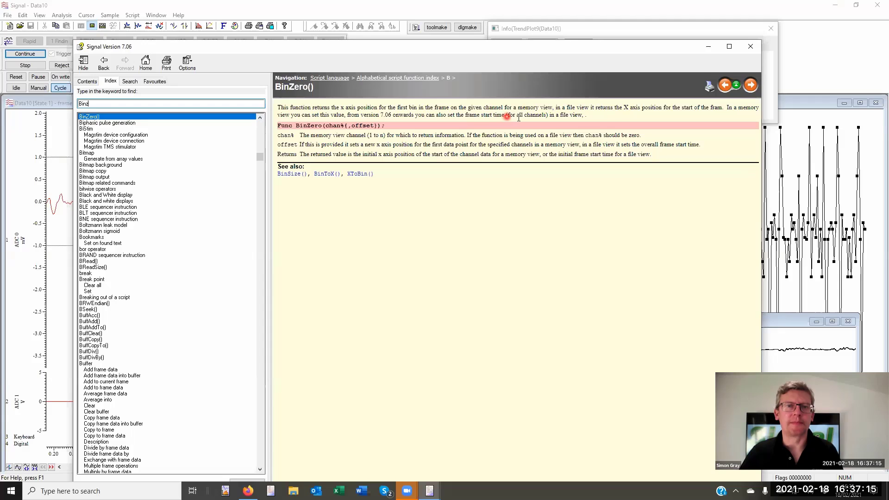
left_click(750, 47)
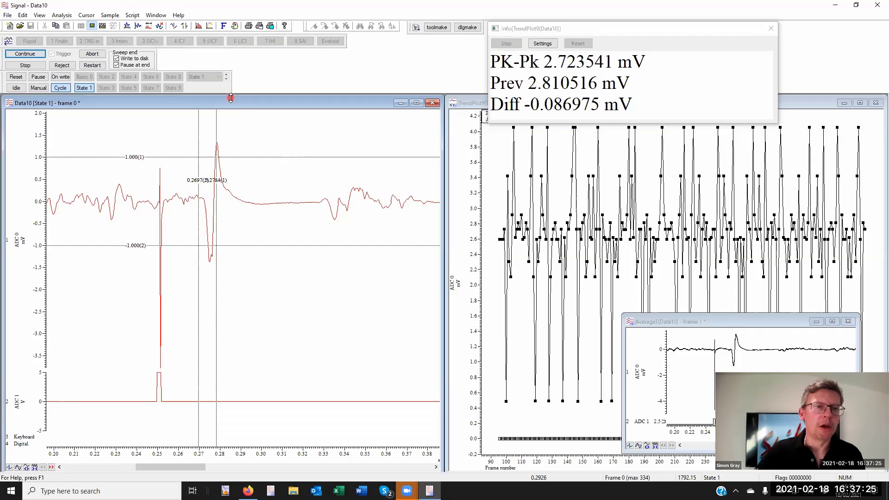
Set cursor 2's Trough find minimum amplitude to 0.5 mV, apply it, and continue sampling for another sweep
right_click(200, 167)
mouse_move(226, 174)
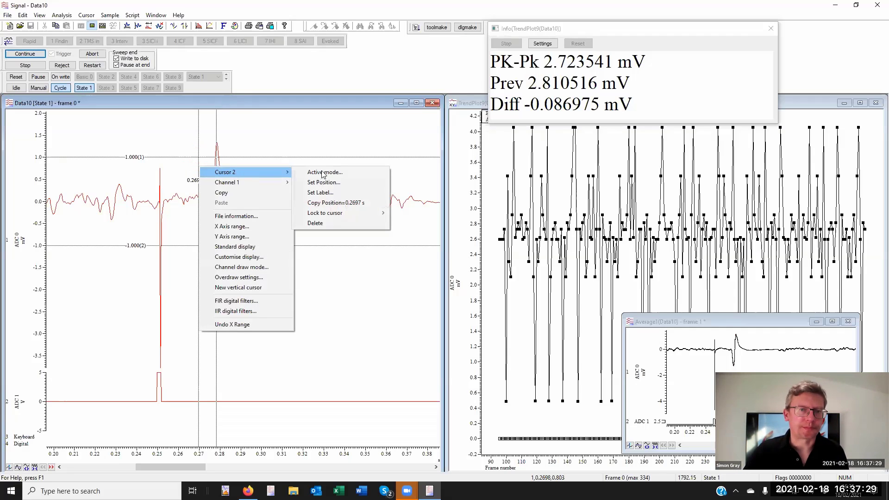
left_click(352, 172)
left_click(458, 200)
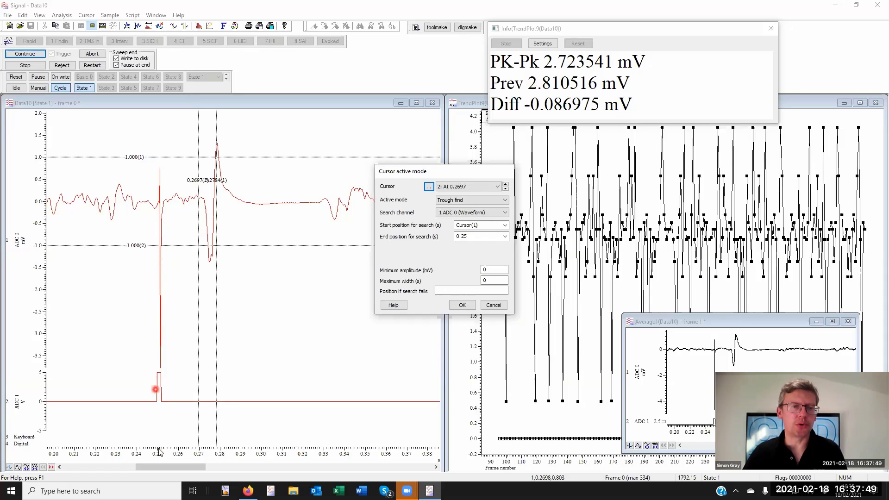
left_click(493, 269)
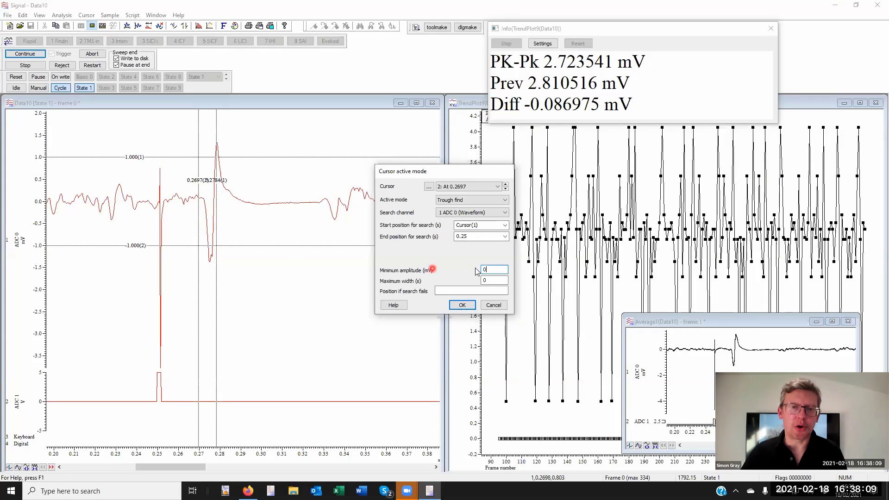
left_click_drag(494, 269, 475, 267)
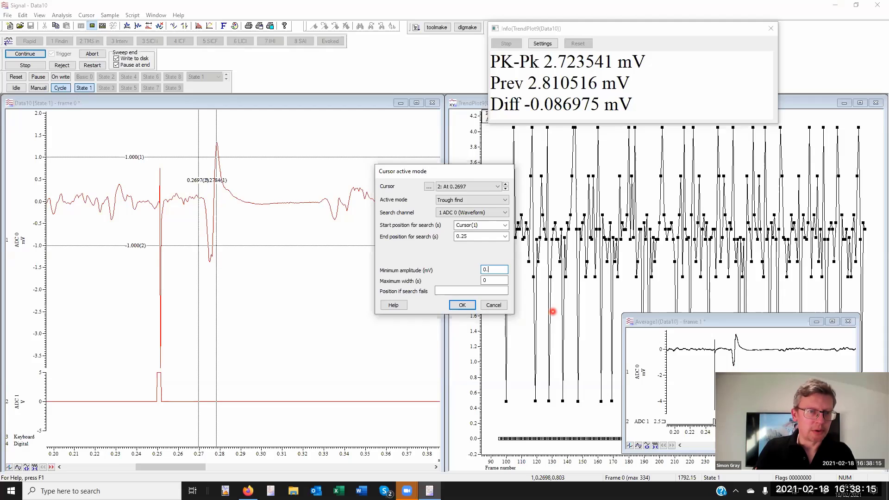
type("0.5")
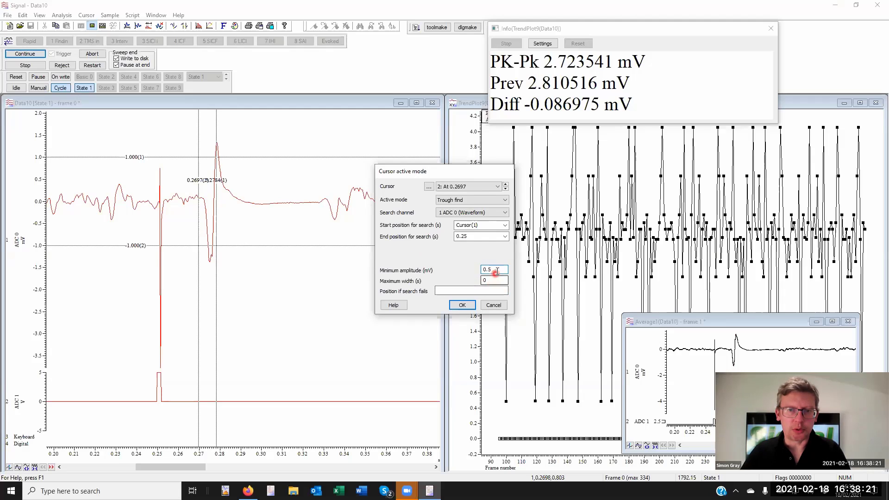
left_click(462, 305)
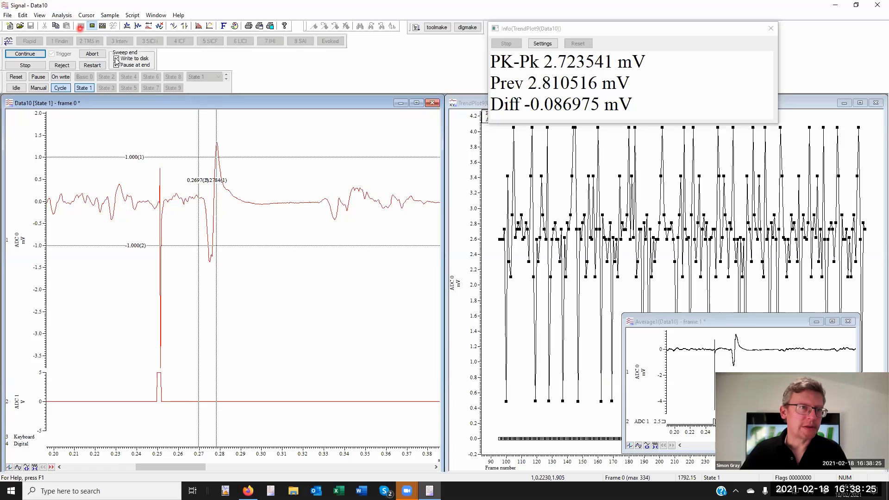
left_click(35, 55)
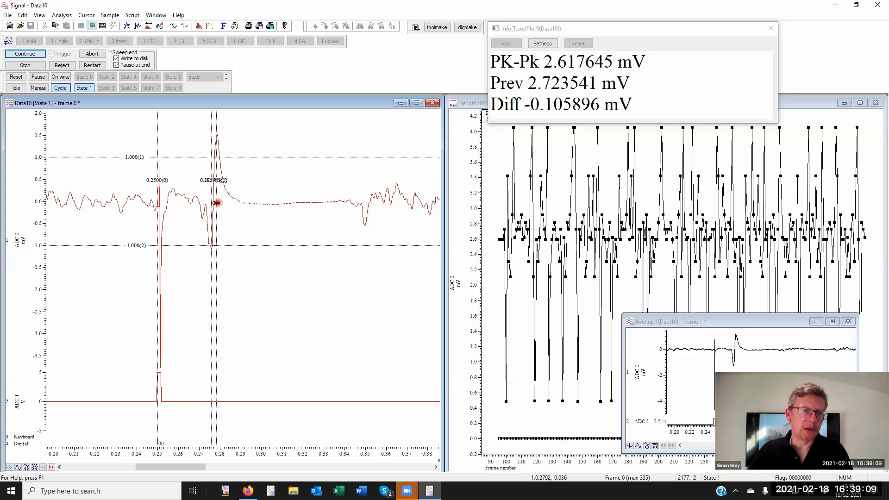
Move vertical cursor 3 to about 0.3008 s and set its active mode to Minimum on channel 1 ADC 0
left_click_drag(220, 200, 263, 197)
right_click(263, 196)
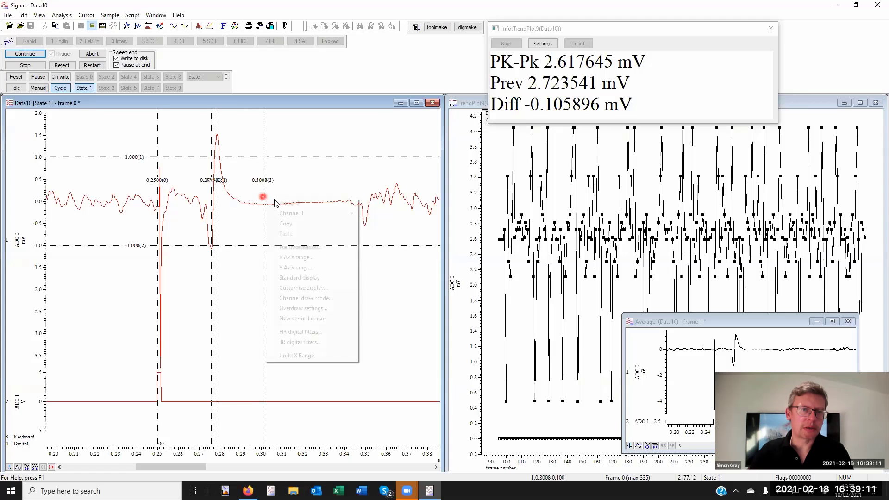
mouse_move(294, 203)
left_click(394, 202)
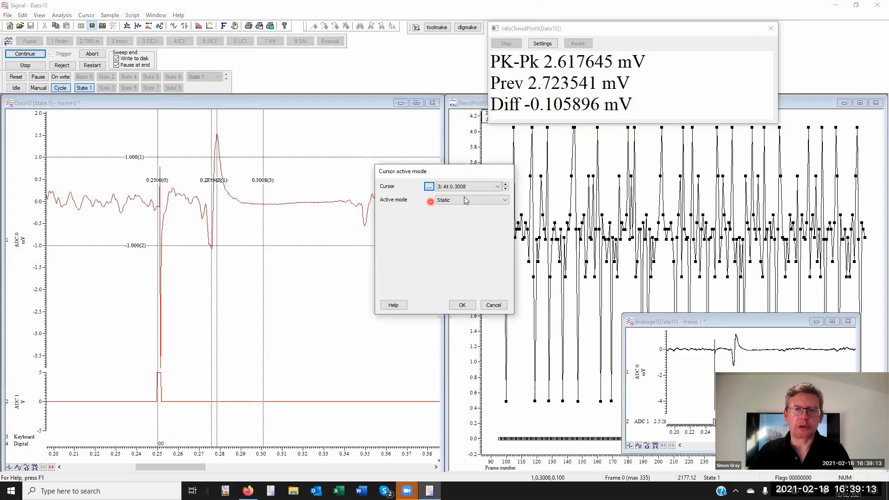
left_click(463, 199)
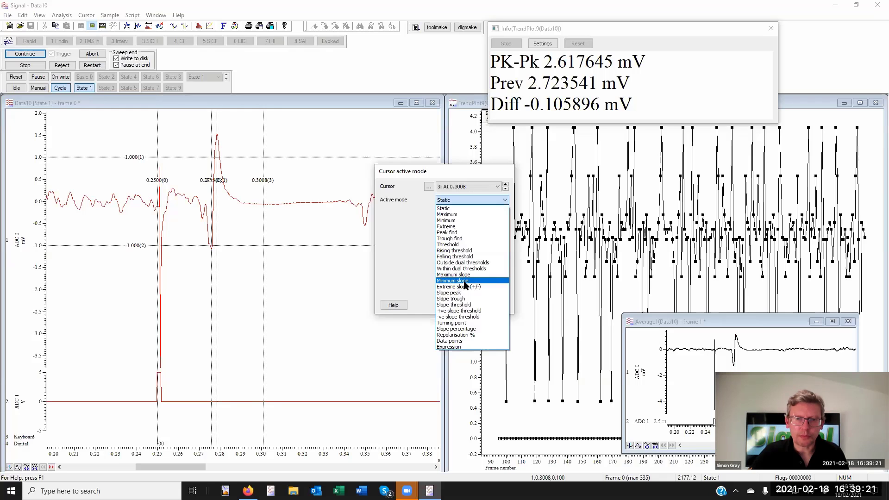
left_click(456, 220)
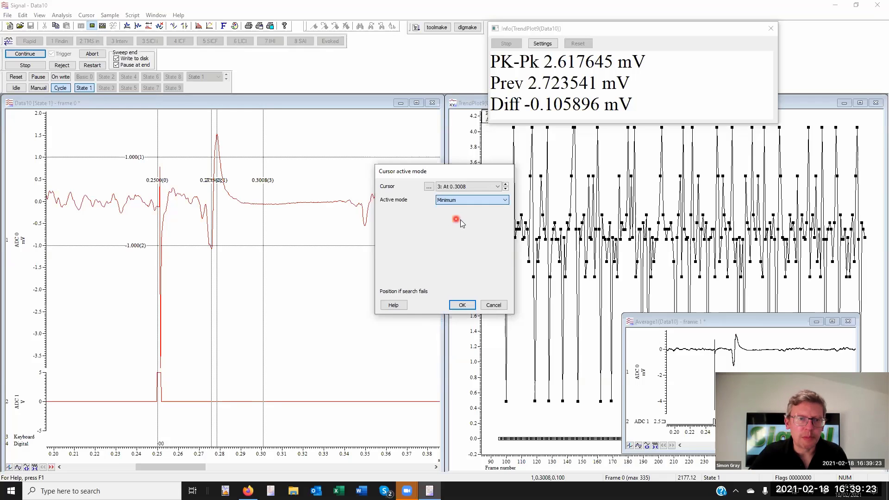
left_click(477, 212)
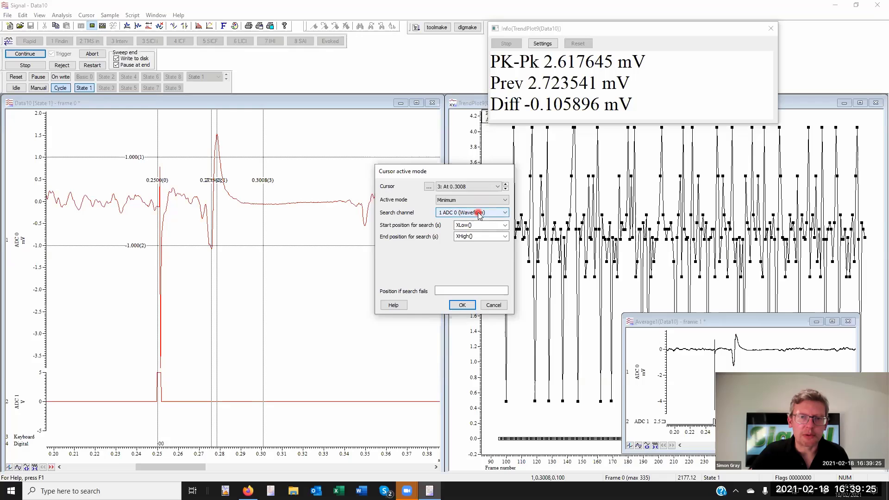
Set cursor 3's minimum search to start at Cursor(1) and end at Cursor(1)+0.02, and apply the active mode
left_click(493, 226)
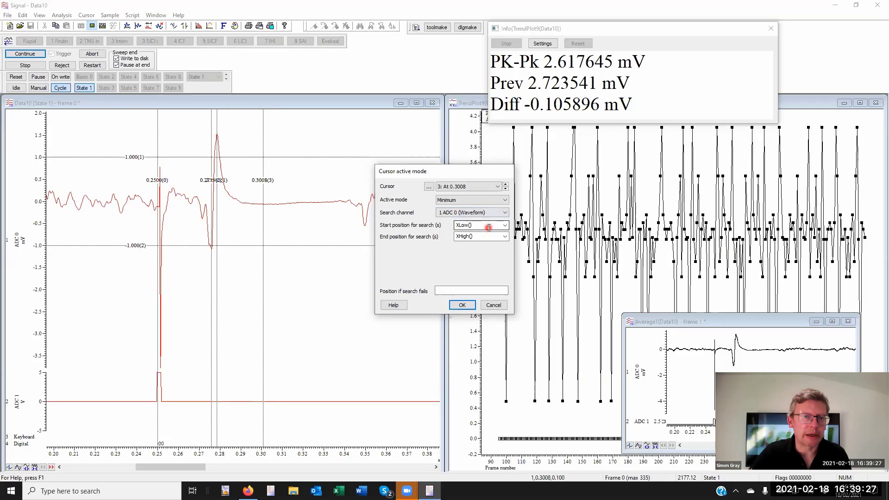
left_click(504, 226)
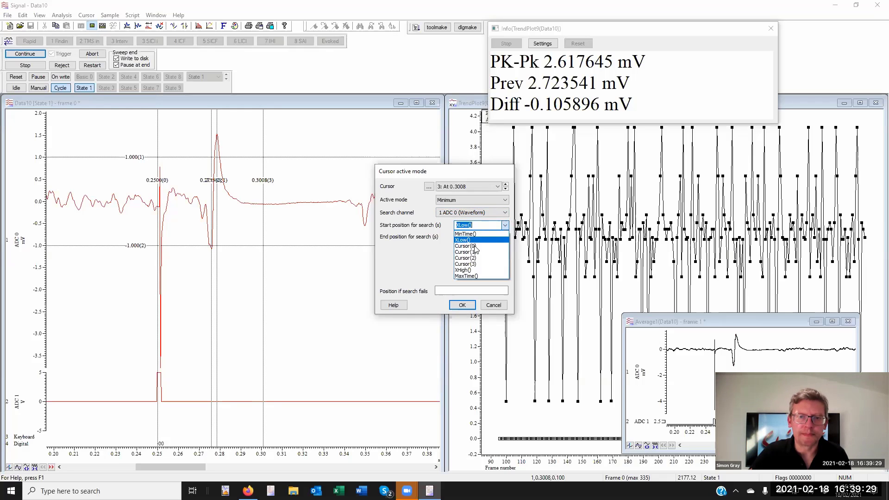
left_click(489, 253)
left_click(495, 237)
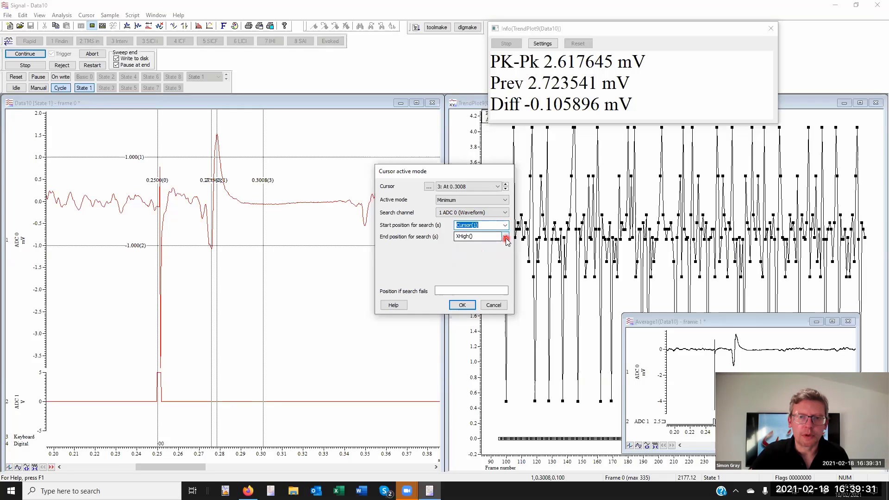
left_click(504, 236)
left_click(477, 262)
left_click(490, 236)
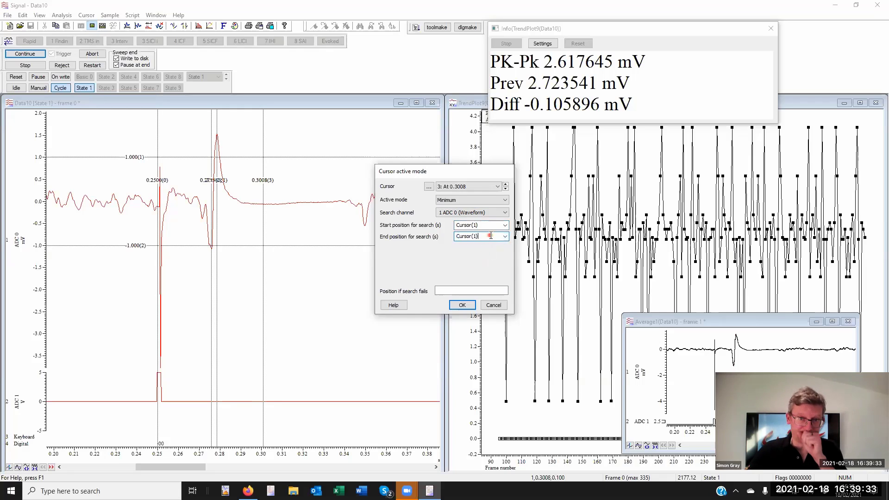
type("+")
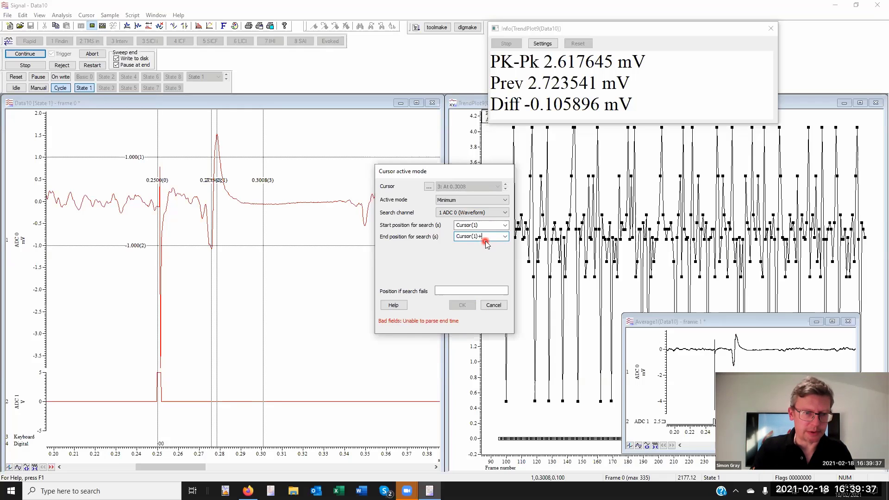
type("0.02")
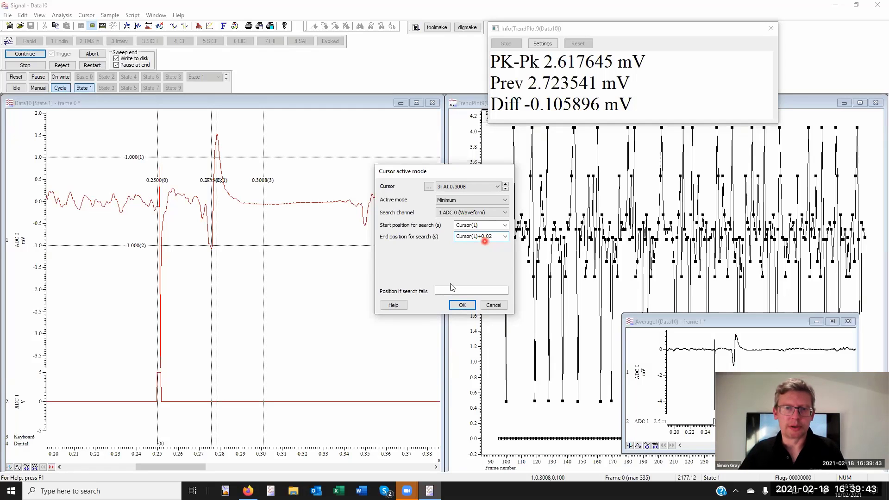
left_click(462, 305)
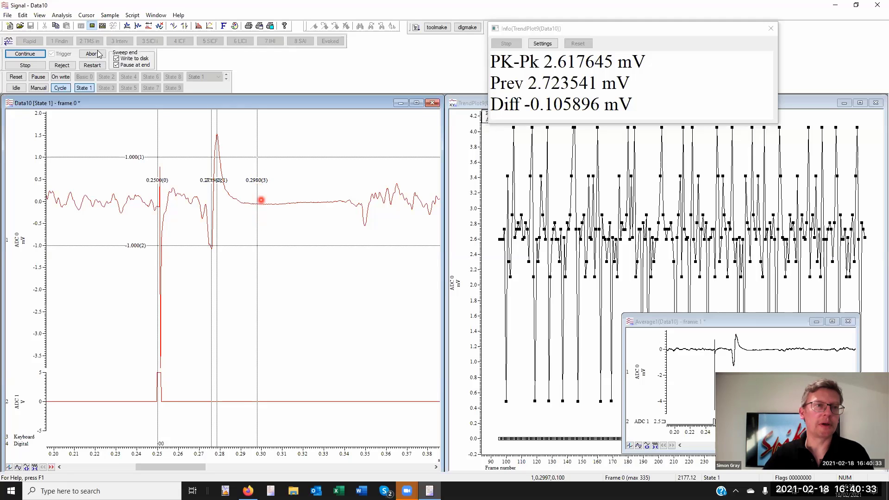
Set up an exponential data fit on channel 1 ADC 0 from Cursor(1) to Cursor(3), with Cursor(1) as the reference
left_click(41, 15)
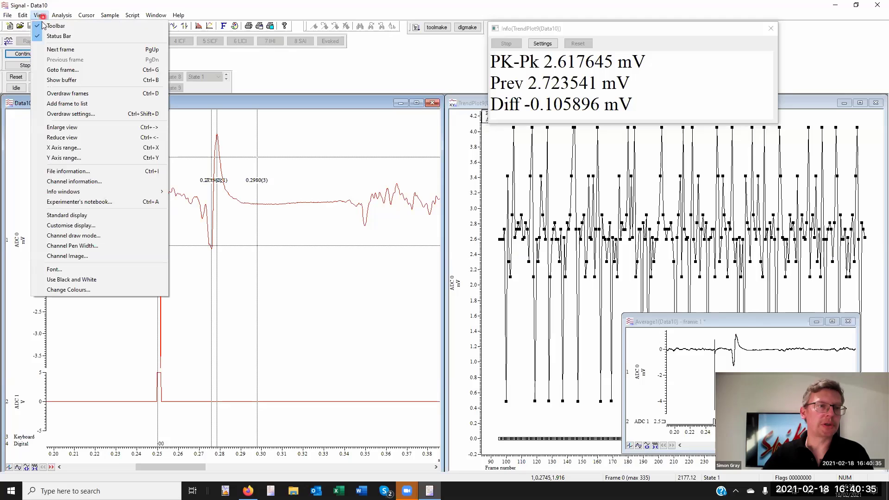
mouse_move(62, 16)
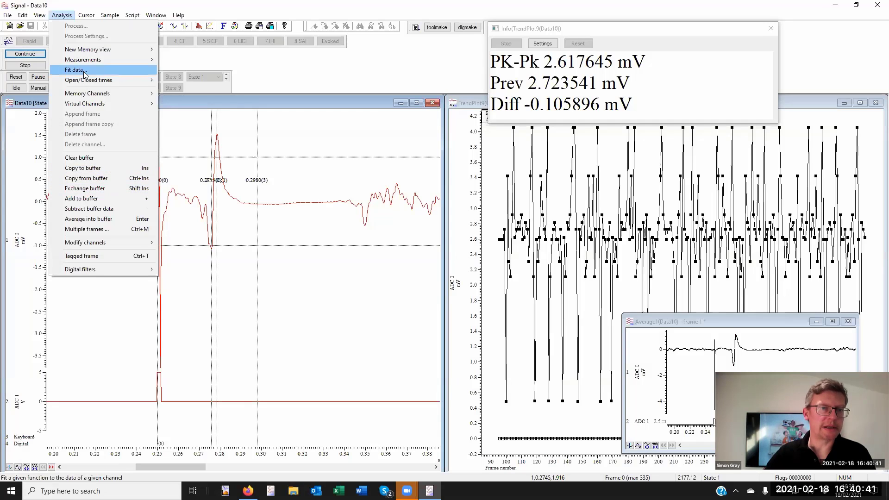
left_click(378, 170)
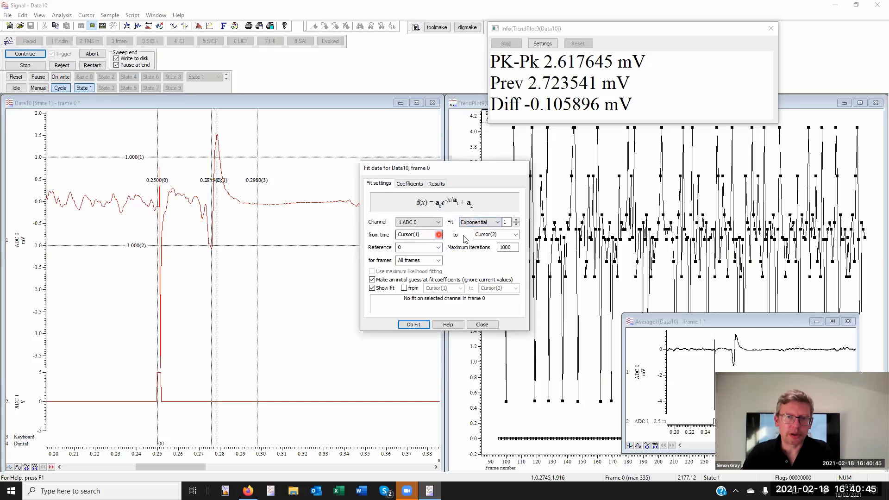
left_click(515, 234)
left_click(499, 273)
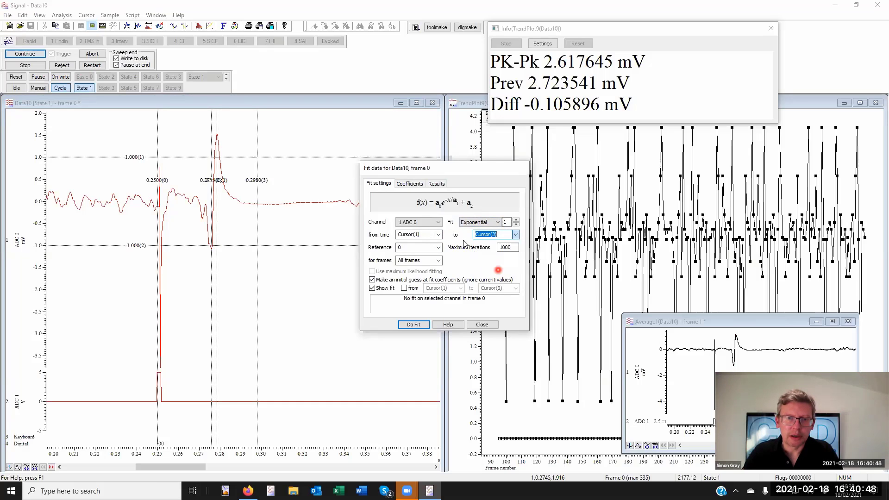
left_click(438, 248)
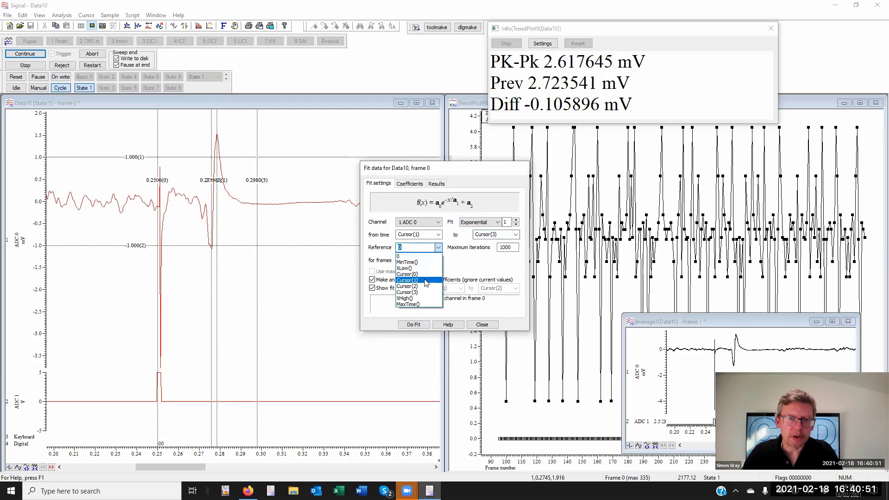
left_click(424, 267)
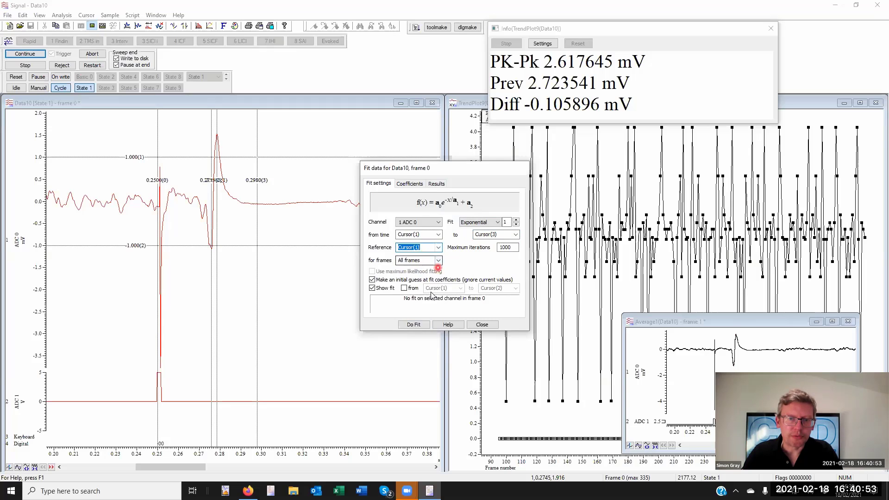
Limit the displayed fit to the range Cursor(1) to Cursor(3) and run the fit on all frames
left_click(403, 288)
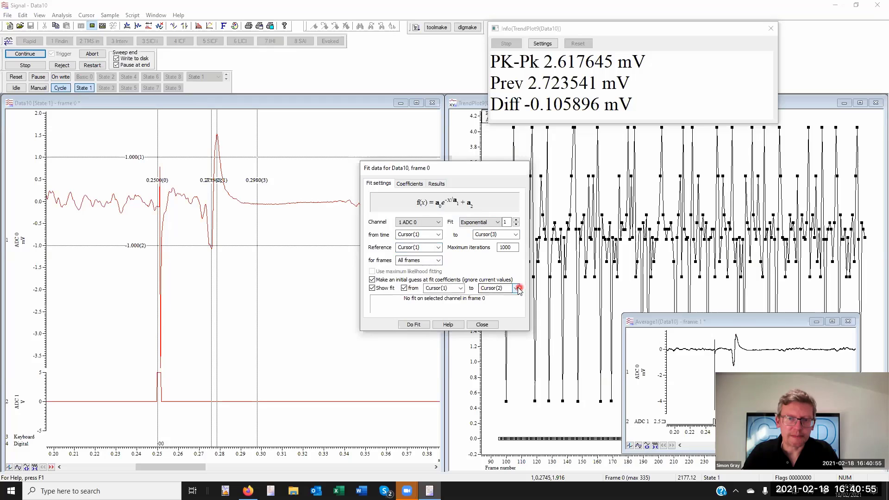
left_click(516, 288)
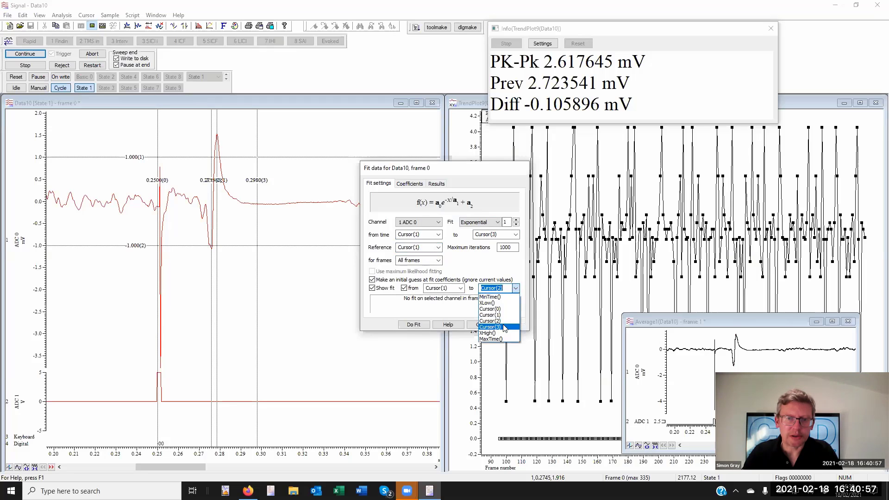
left_click(489, 320)
left_click(410, 322)
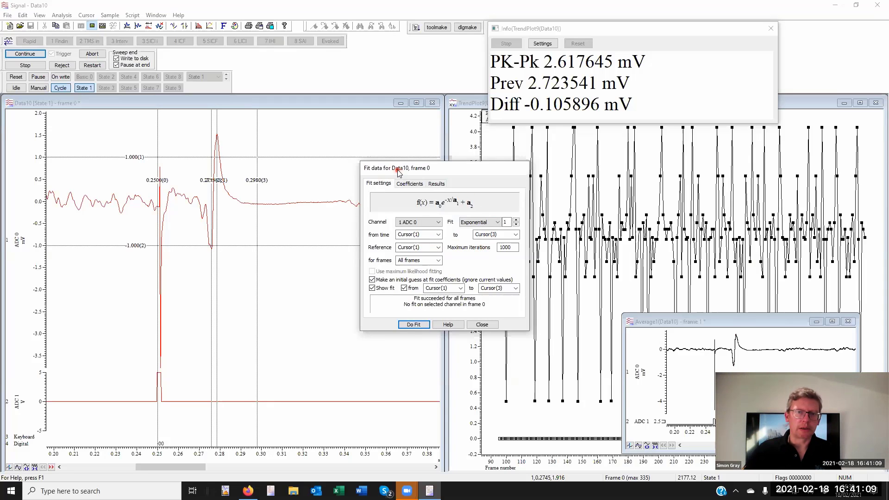
Move the fit dialog clear of the trace, advance Data10 to frame 1, and review the commands offered for the fitted curve
left_click_drag(397, 170, 463, 96)
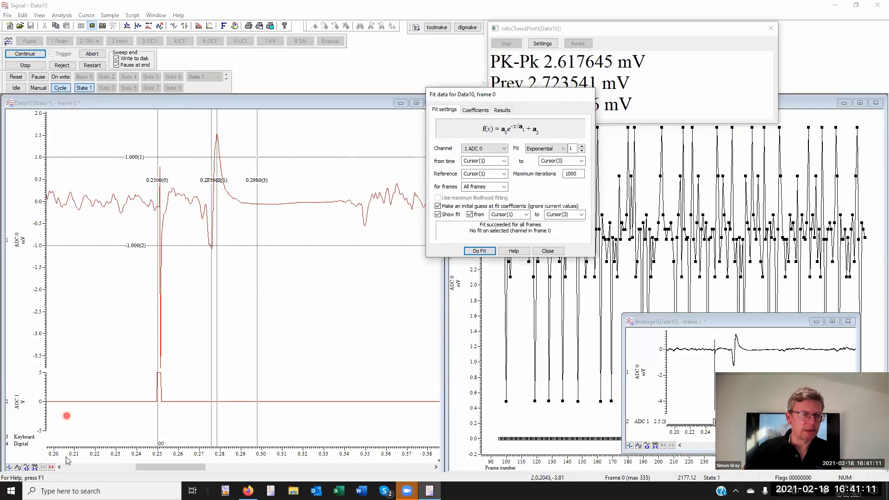
left_click(52, 468)
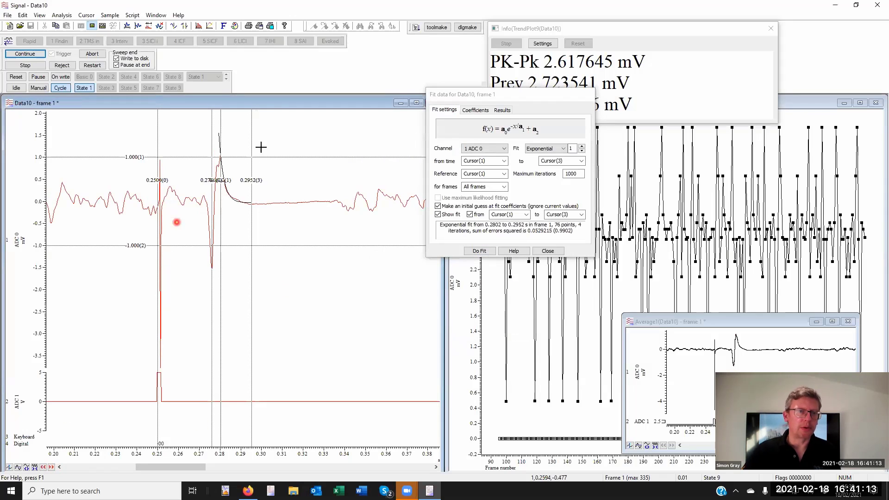
right_click(238, 201)
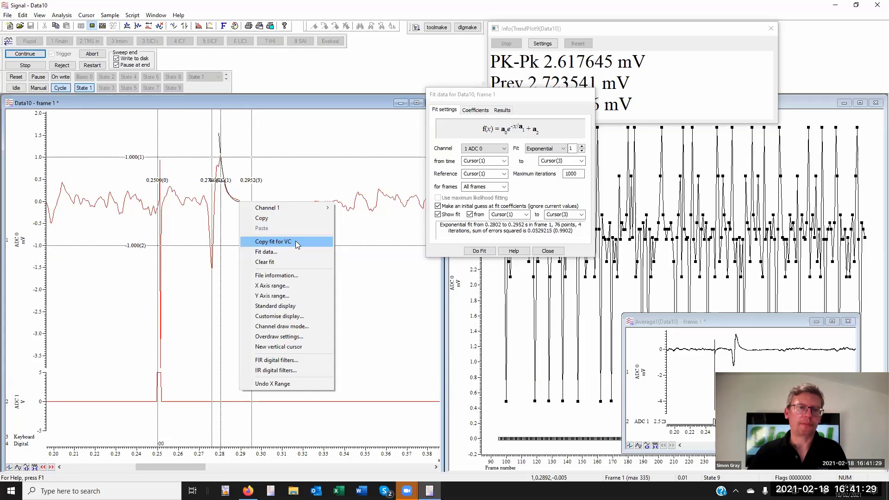
left_click(315, 95)
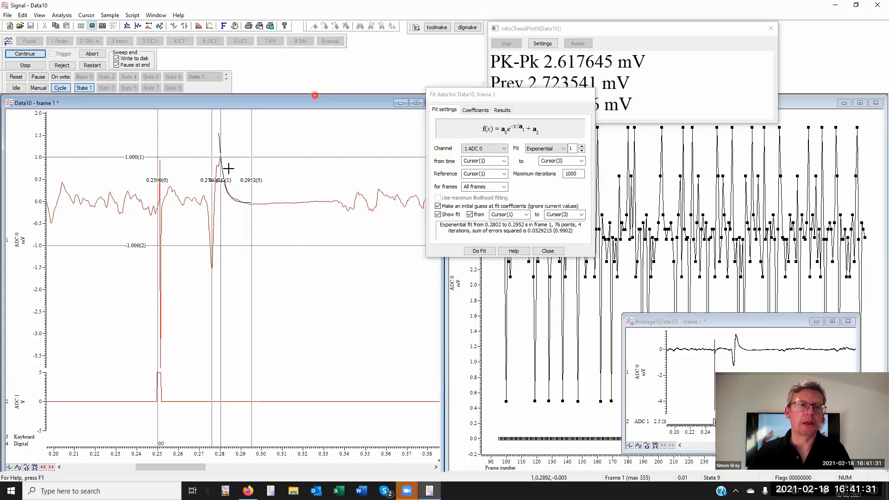
right_click(234, 198)
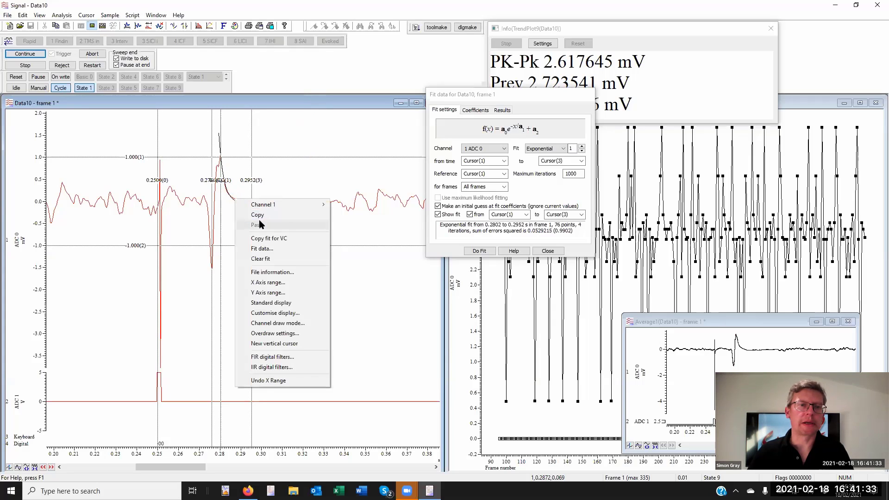
left_click(282, 135)
left_click(290, 99)
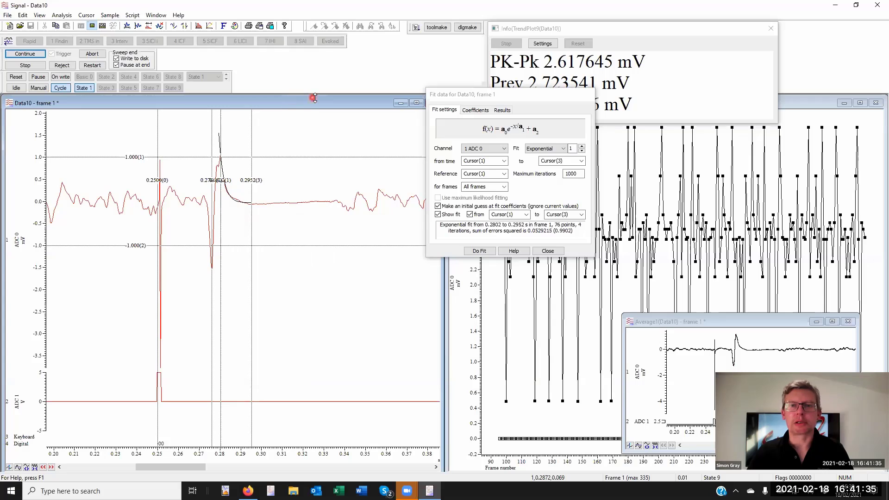
Look through the available fit function types and close the fit dialog without changing the fit
left_click(553, 148)
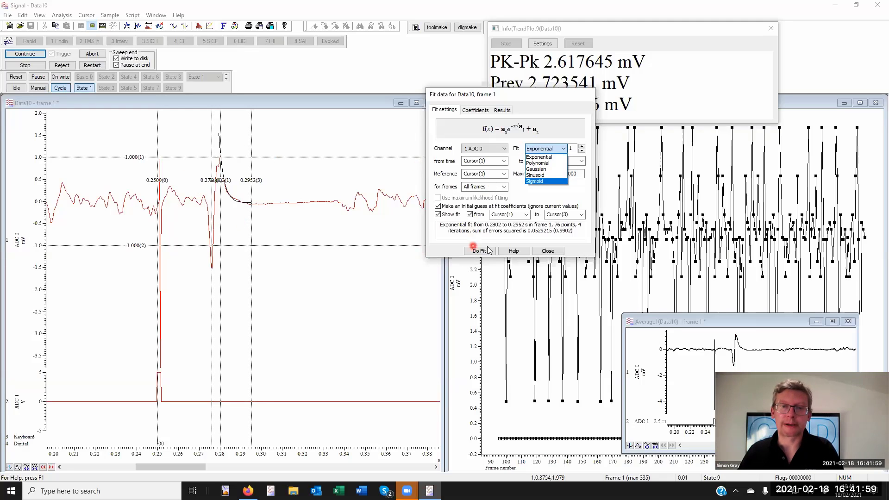
left_click(548, 250)
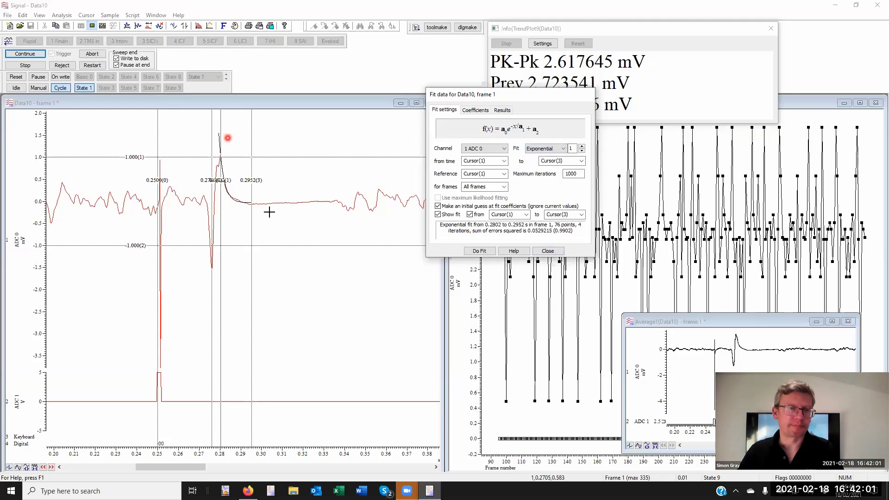
left_click(548, 250)
left_click(321, 163)
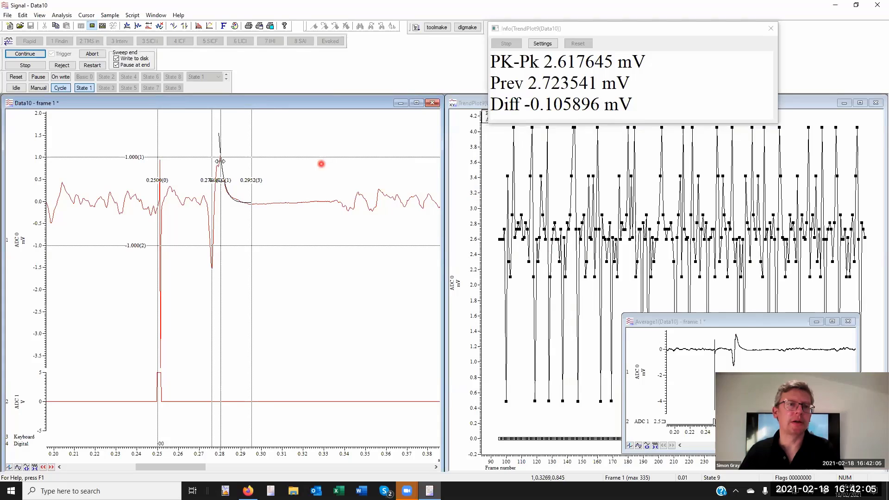
left_click(220, 160)
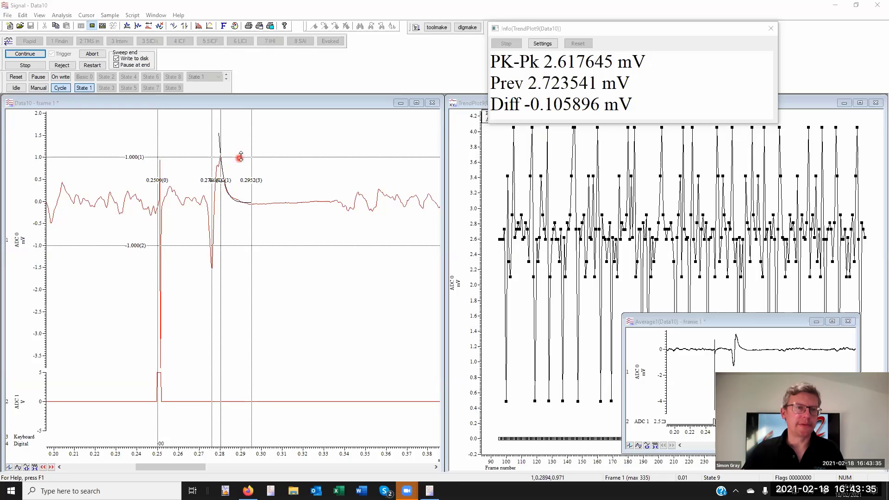
mouse_move(158, 197)
left_mouse_down()
mouse_move(349, 201)
mouse_move(150, 201)
mouse_move(157, 202)
left_mouse_up()
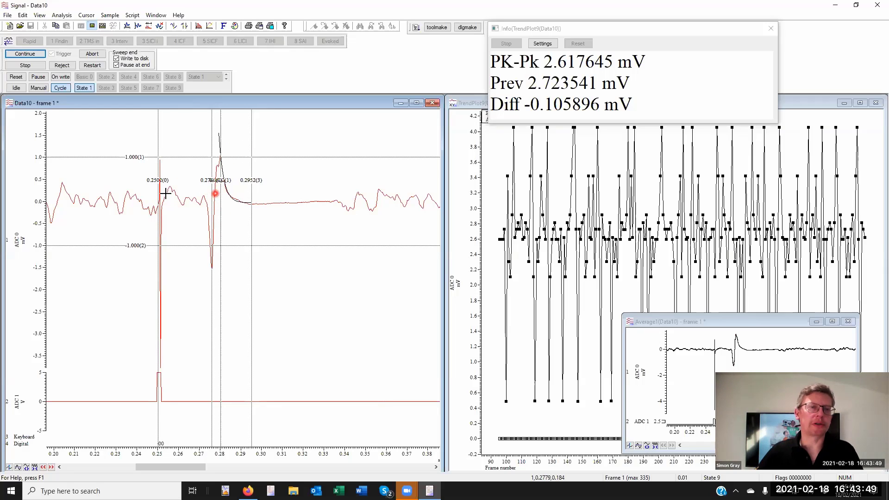
Make horizontal cursor 1 follow the value at point Cursor(3), and move vertical cursor 3 to about 0.315 s to test it
right_click(111, 157)
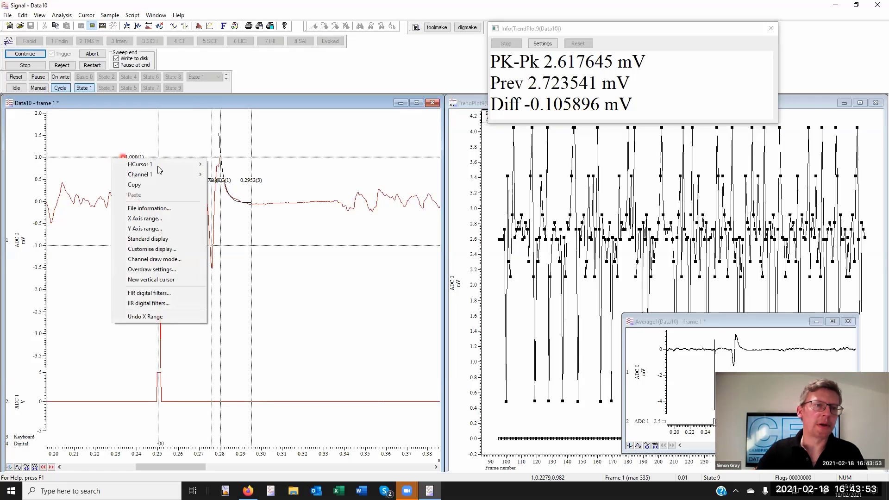
mouse_move(159, 166)
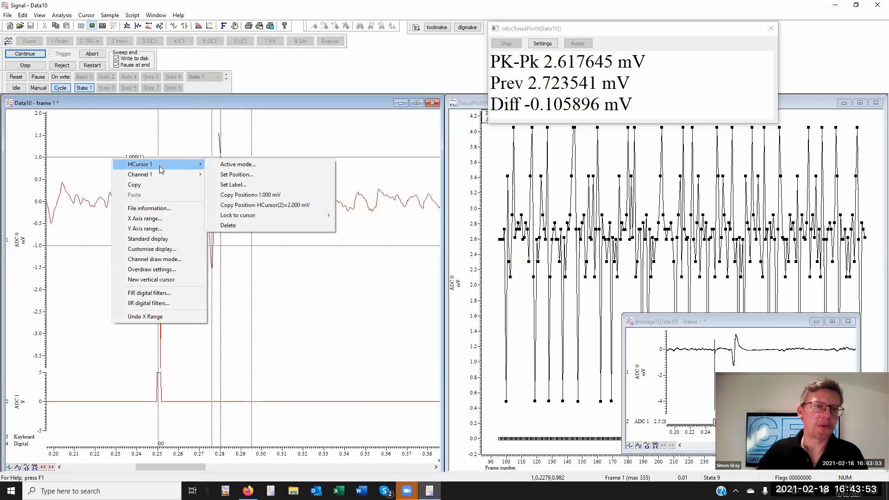
left_click(273, 166)
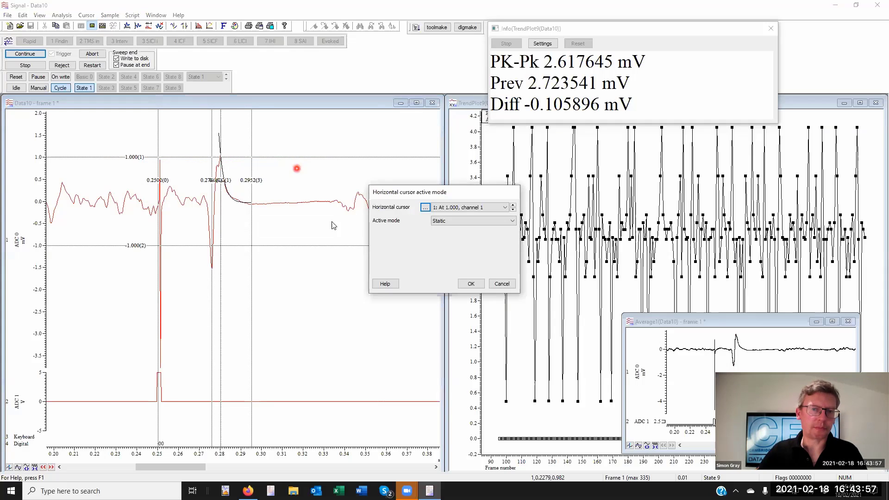
left_click(452, 221)
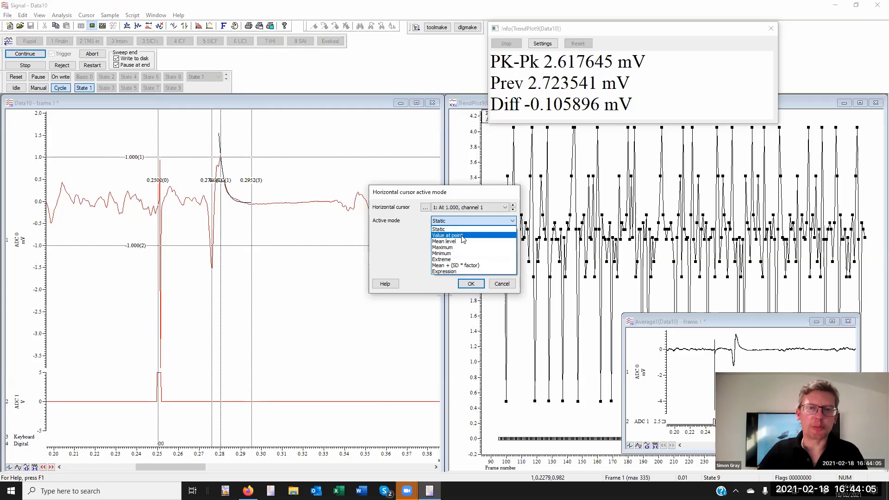
left_click(461, 236)
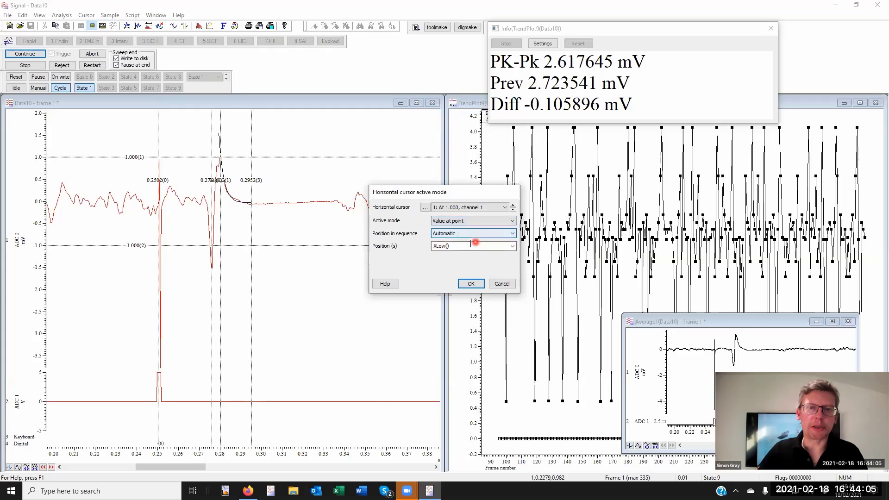
left_click(512, 246)
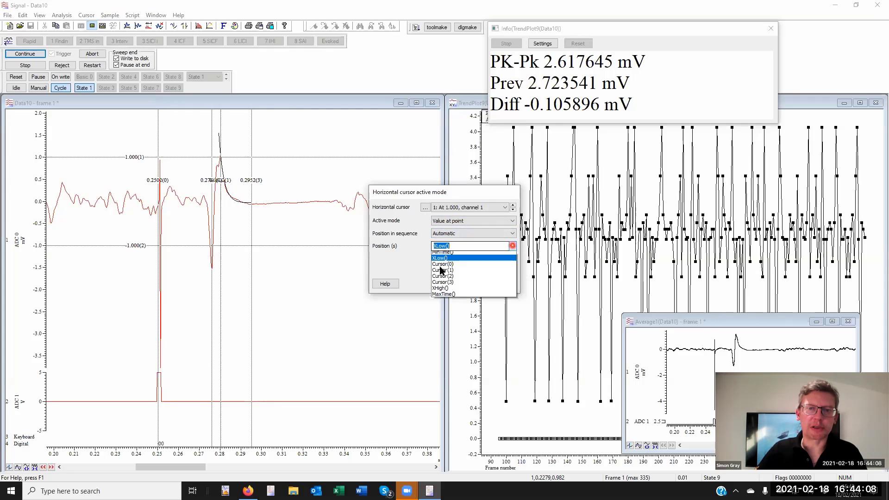
left_click(455, 285)
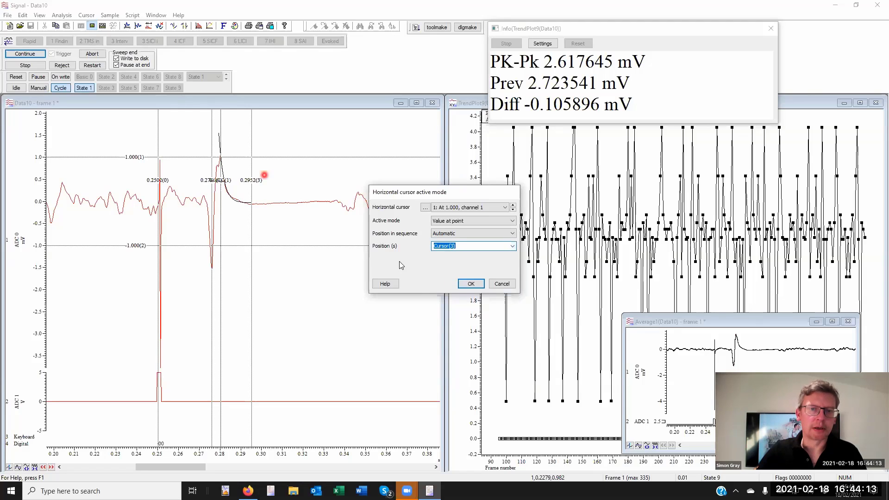
left_click(471, 283)
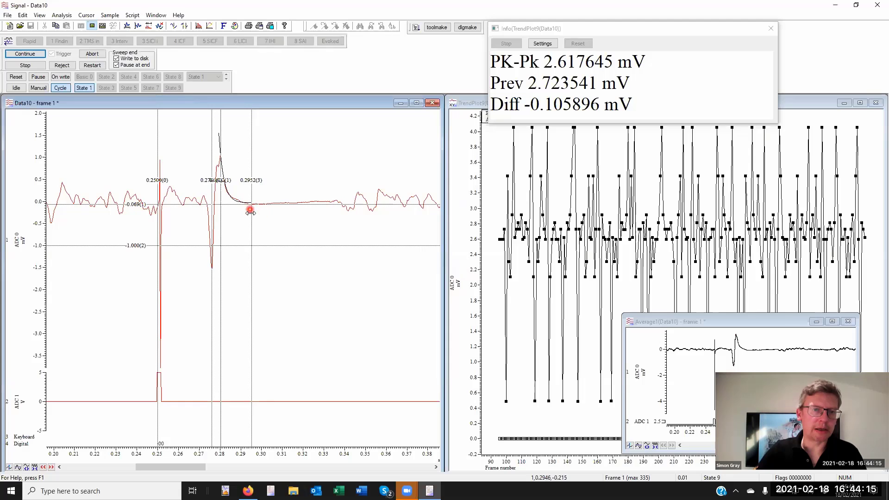
left_click_drag(250, 213, 298, 216)
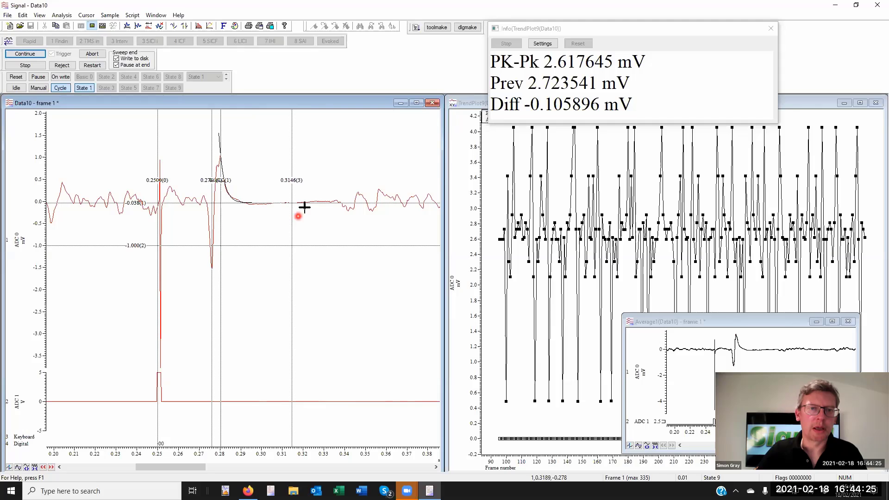
Set horizontal cursor 1's active mode to Mean + (SD * factor), measured from MinTime() to 0.24 s
right_click(306, 204)
mouse_move(352, 210)
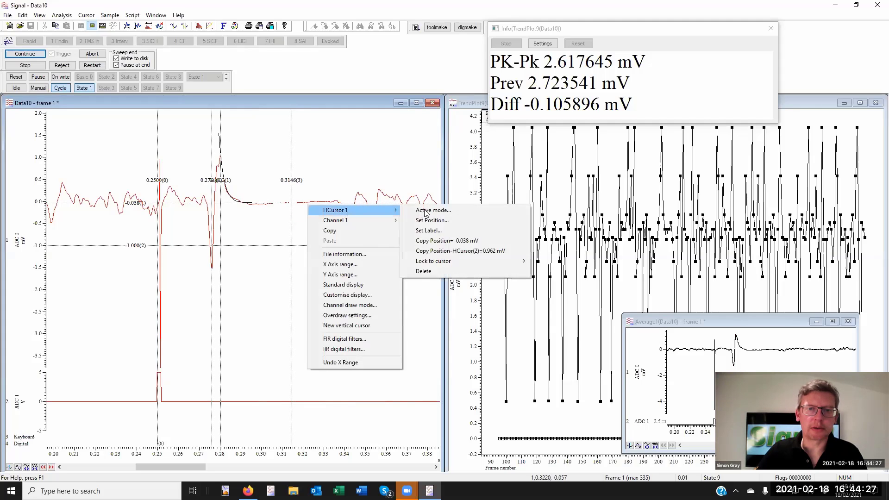
left_click(434, 210)
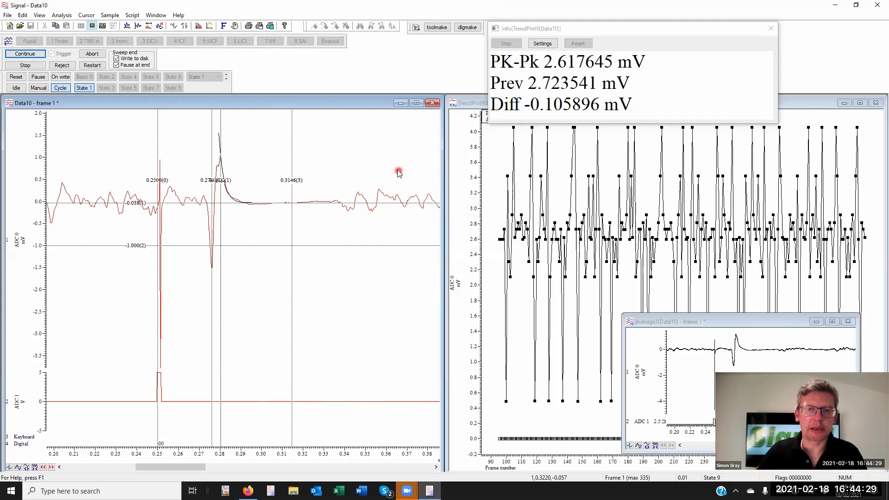
left_click(456, 220)
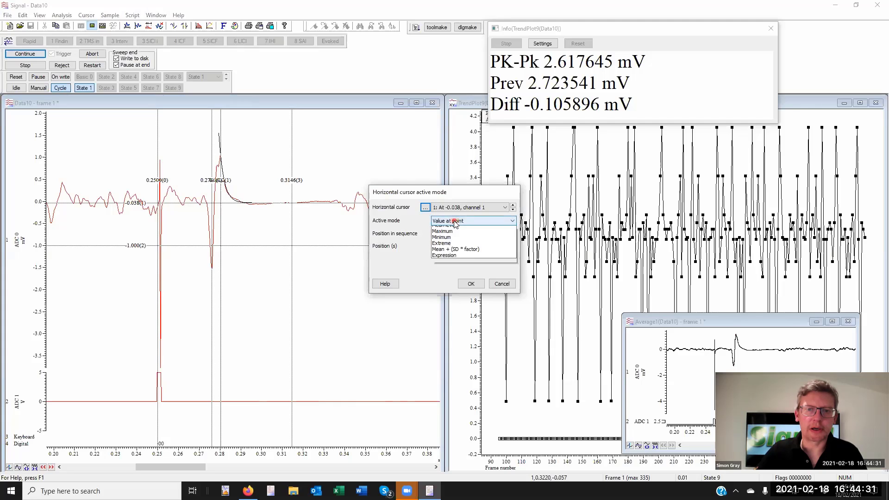
left_click(444, 266)
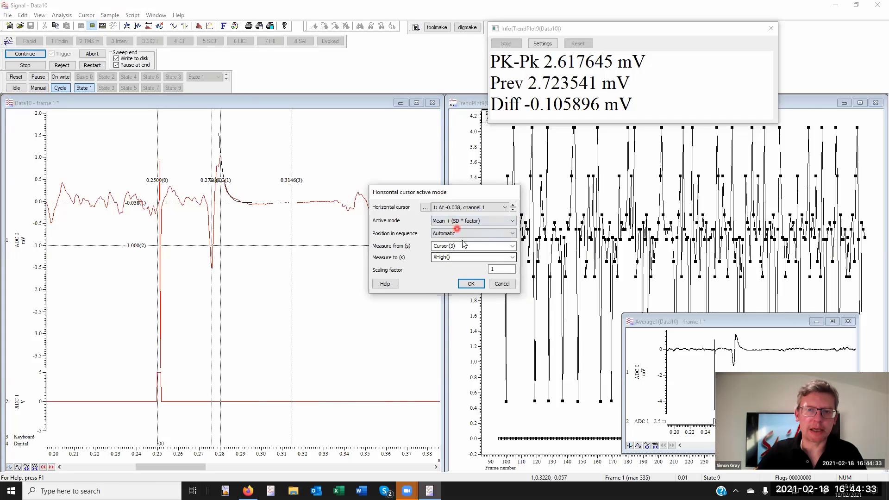
double_click(465, 246)
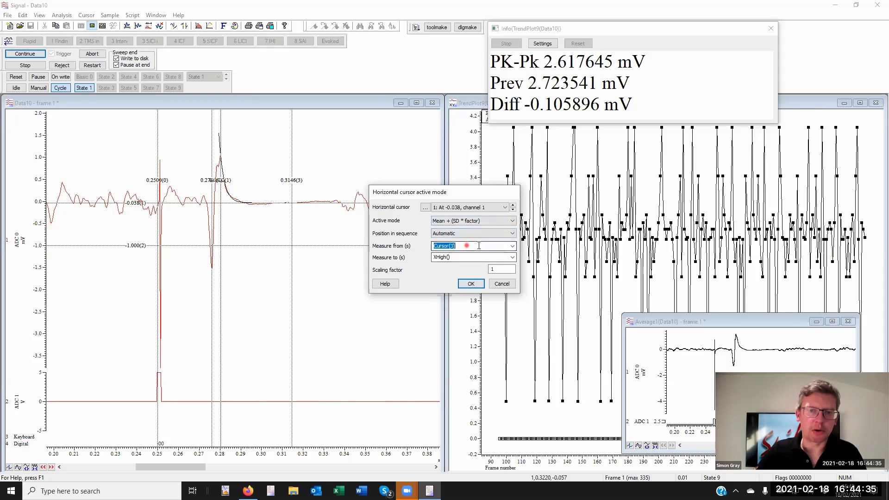
left_click(513, 247)
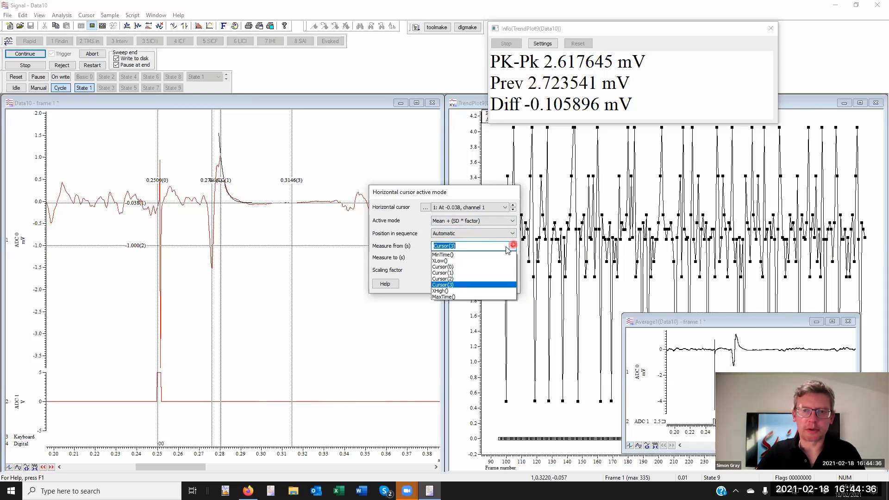
left_click(451, 255)
double_click(460, 256)
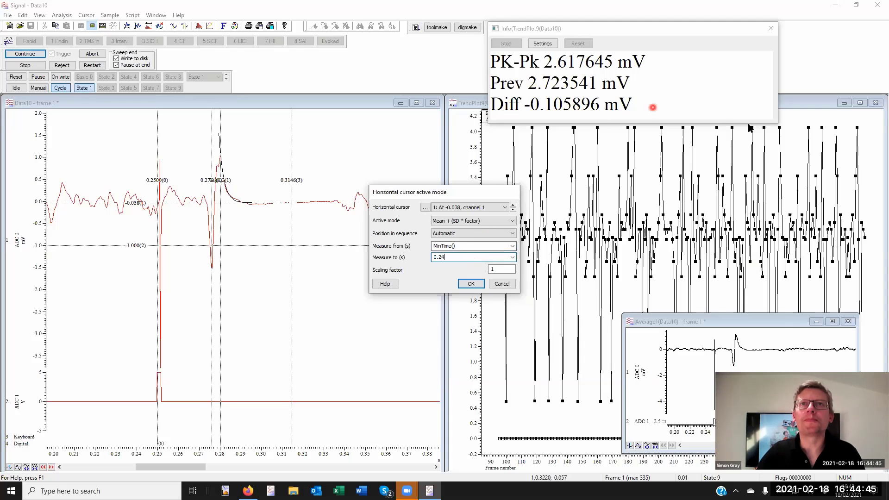
left_click(472, 284)
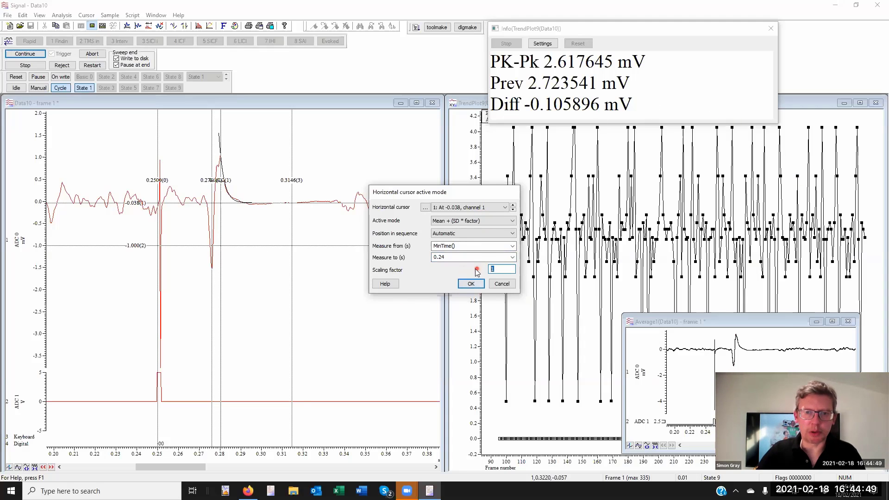
left_click(471, 284)
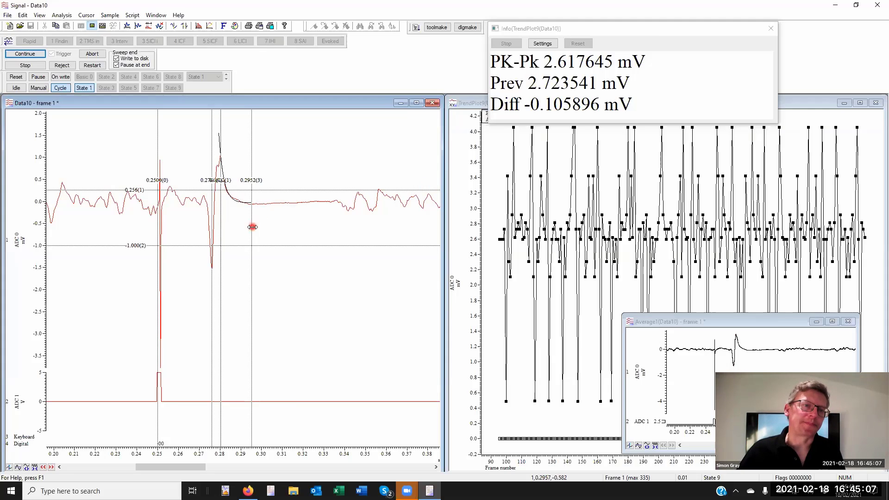
Move vertical cursor 3 back and forth along the flat part of the trace, leaving it at about 0.30 s
left_click_drag(261, 225, 283, 227)
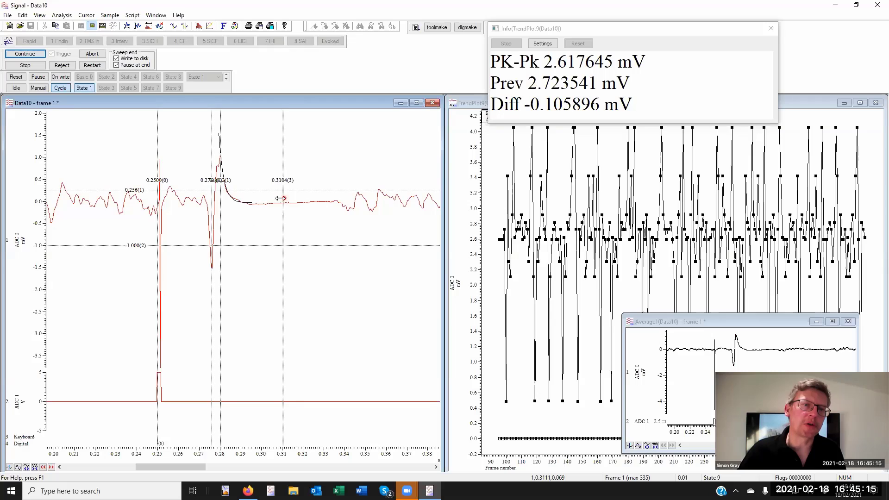
left_click_drag(281, 199, 239, 200)
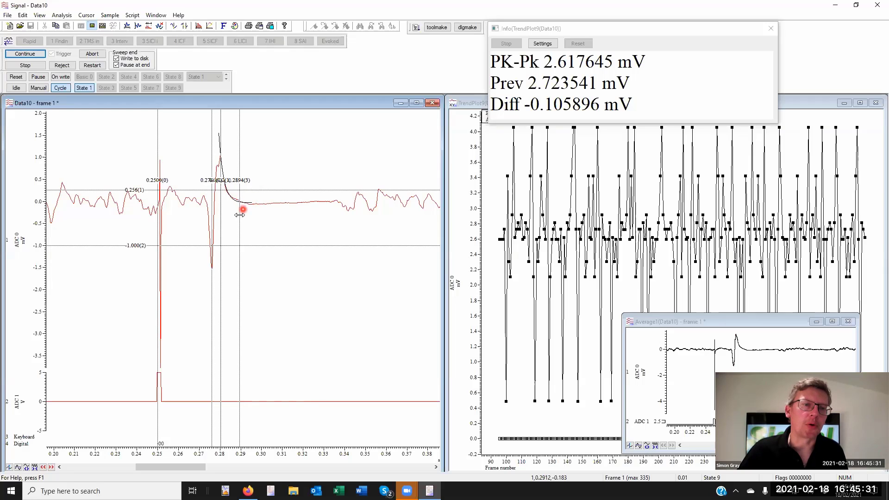
left_click_drag(240, 215, 261, 212)
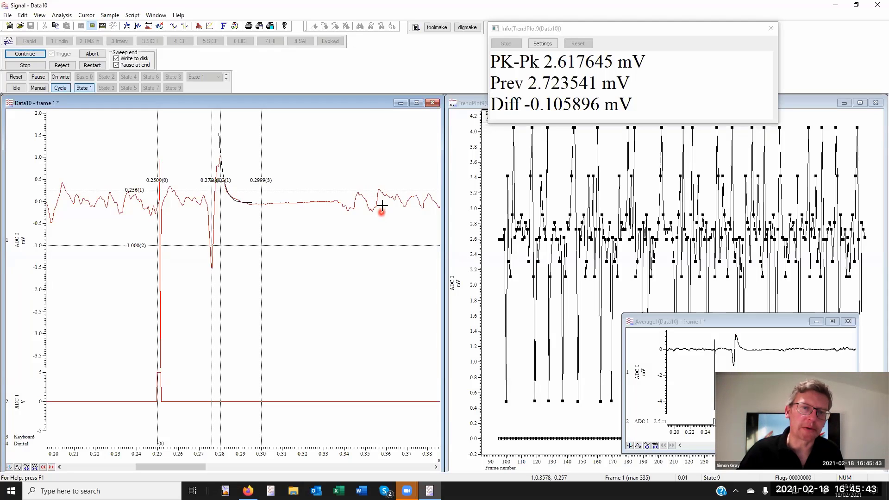
Set vertical cursor 3's active mode to Outside dual thresholds, with the search ending at MaxTime()
right_click(262, 214)
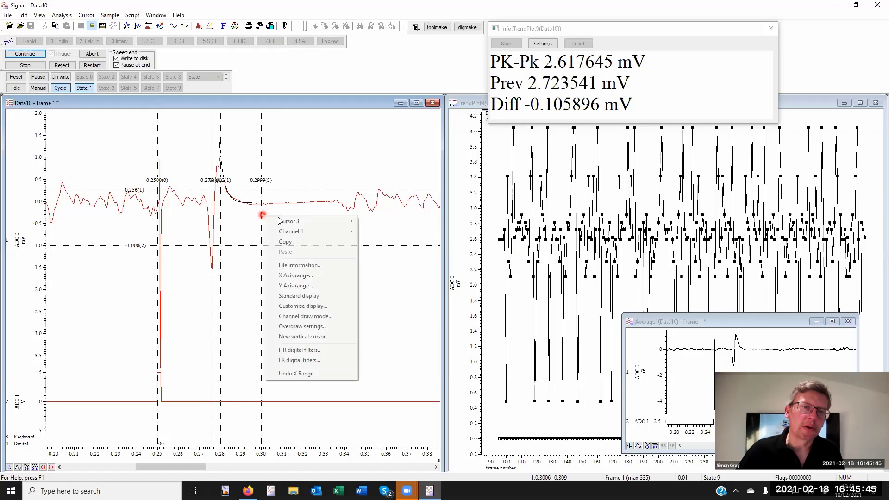
mouse_move(279, 221)
left_click(384, 221)
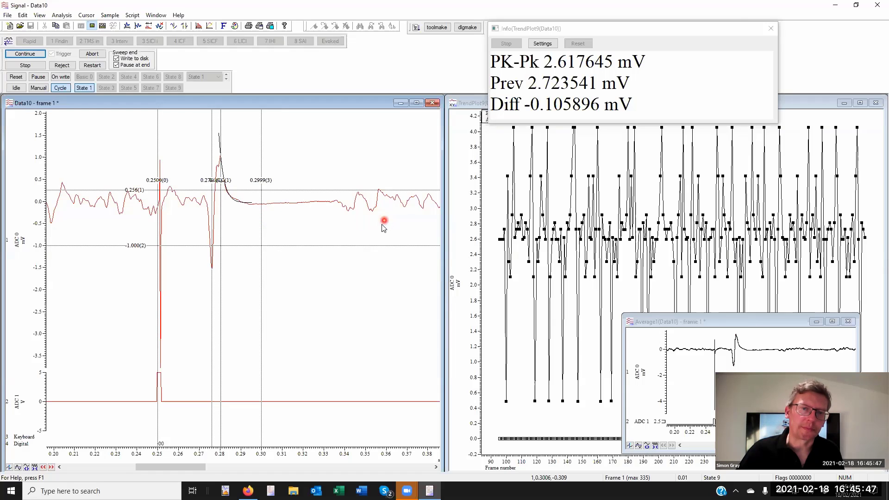
left_click(452, 200)
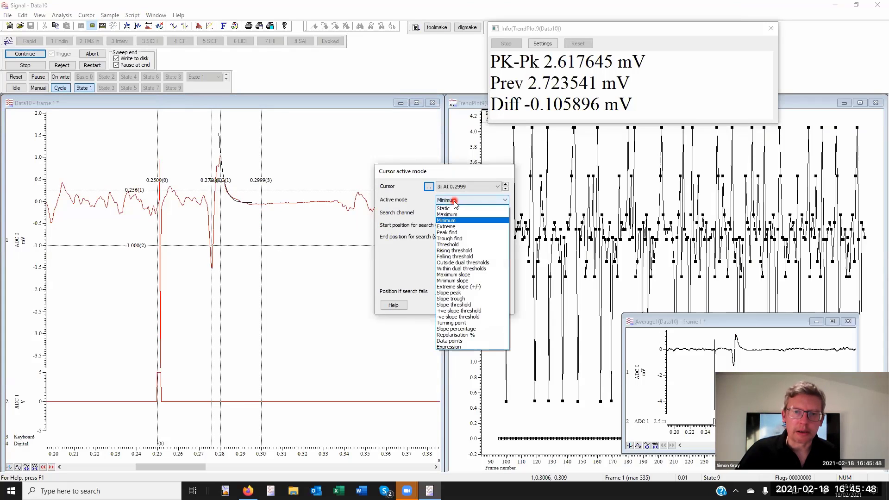
left_click(475, 263)
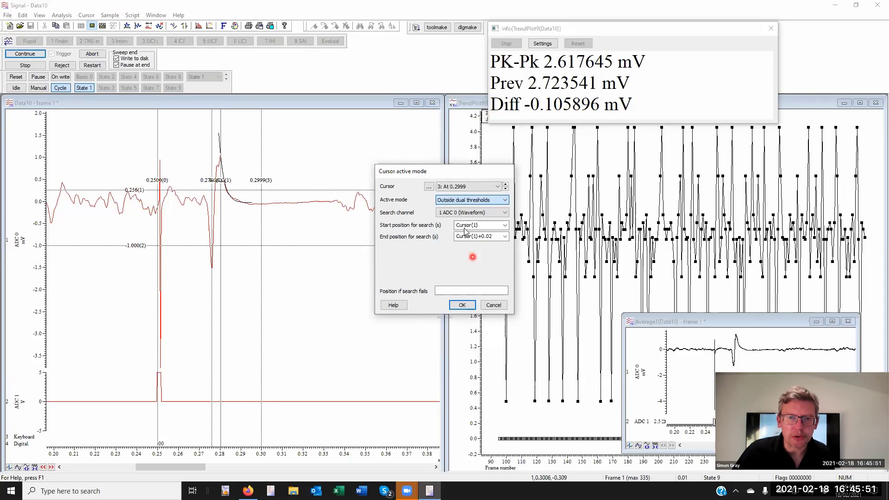
left_click(505, 236)
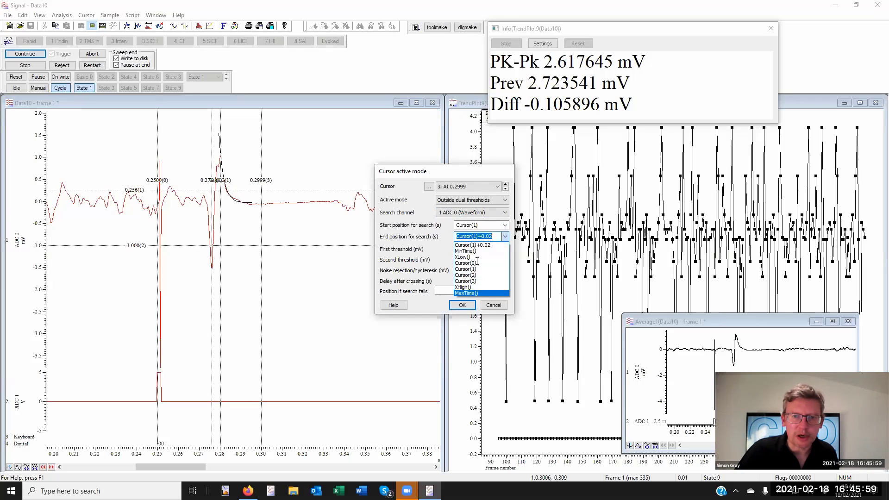
left_click(479, 293)
Use HCursor(1) as the first threshold and HCursor(2) as the second threshold for cursor 3's search
left_click(504, 248)
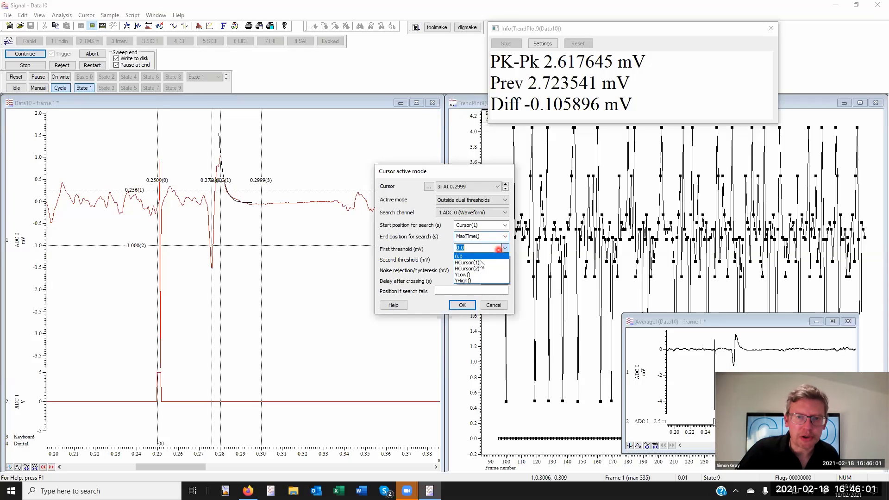
left_click(482, 262)
left_click(296, 190)
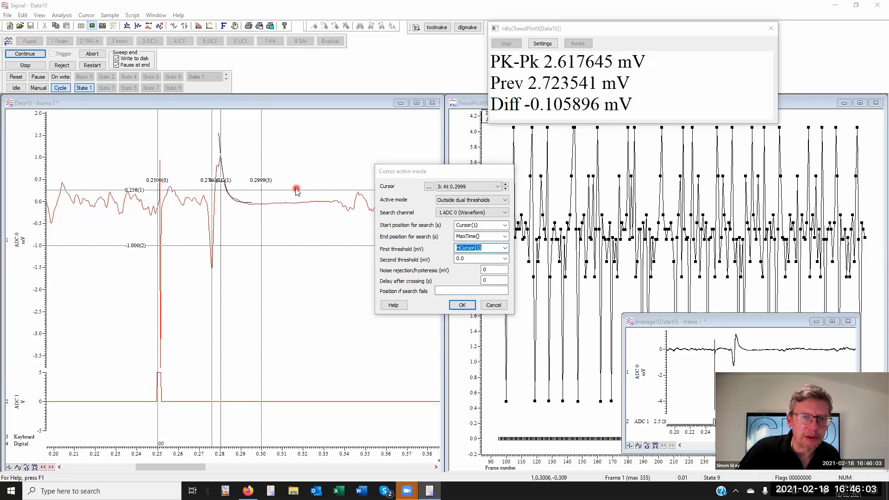
left_click(504, 260)
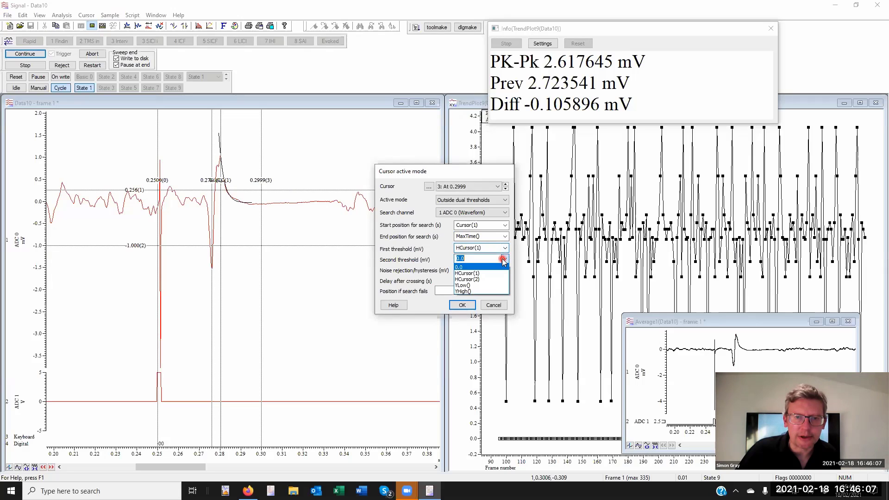
left_click(477, 278)
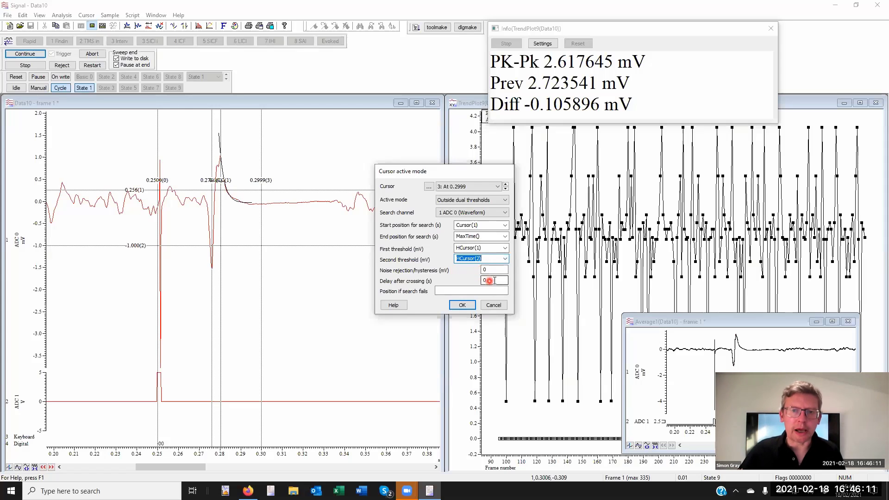
Set the delay after crossing for cursor 3's search to 0.002 s and apply the active mode
left_click_drag(490, 280, 470, 278)
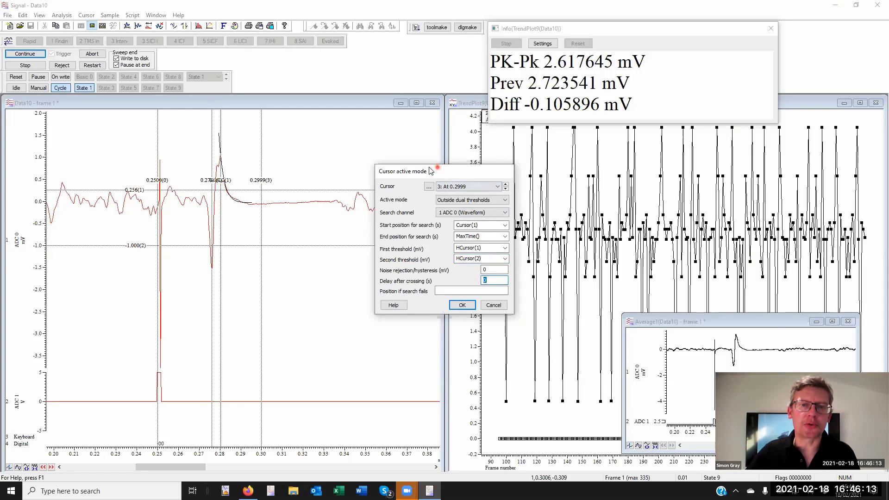
left_click_drag(430, 171, 152, 163)
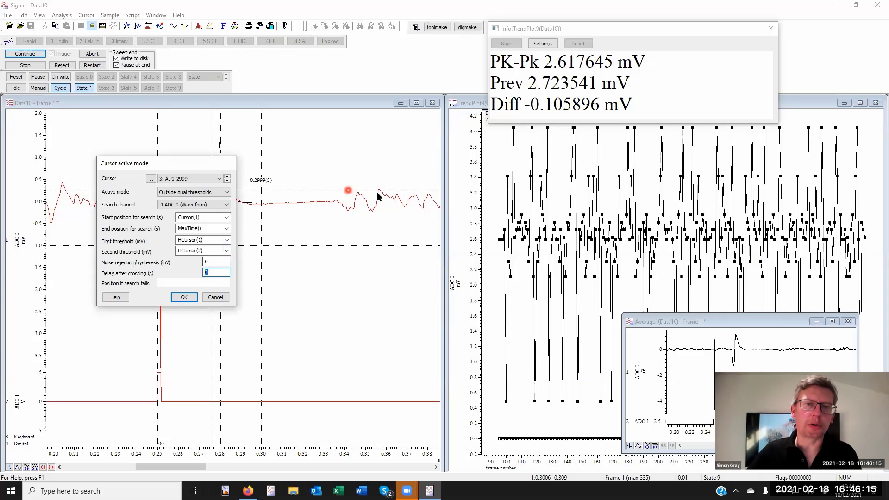
left_click(227, 272)
type(".")
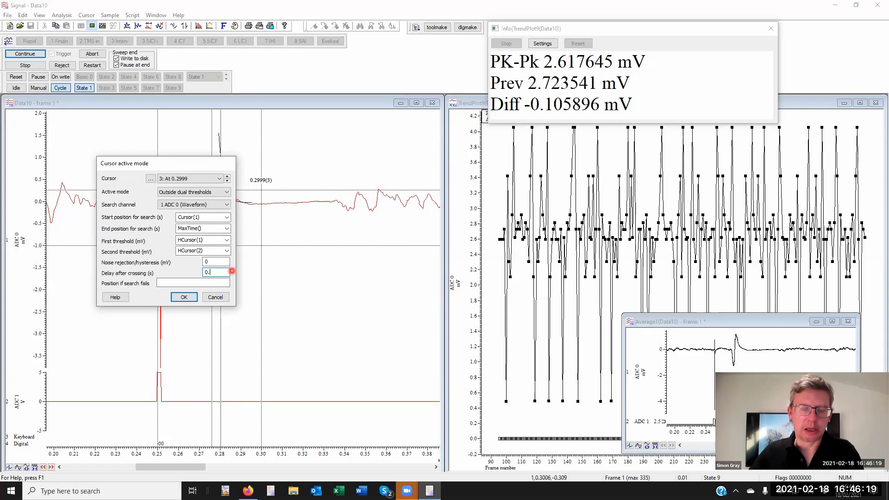
type("002")
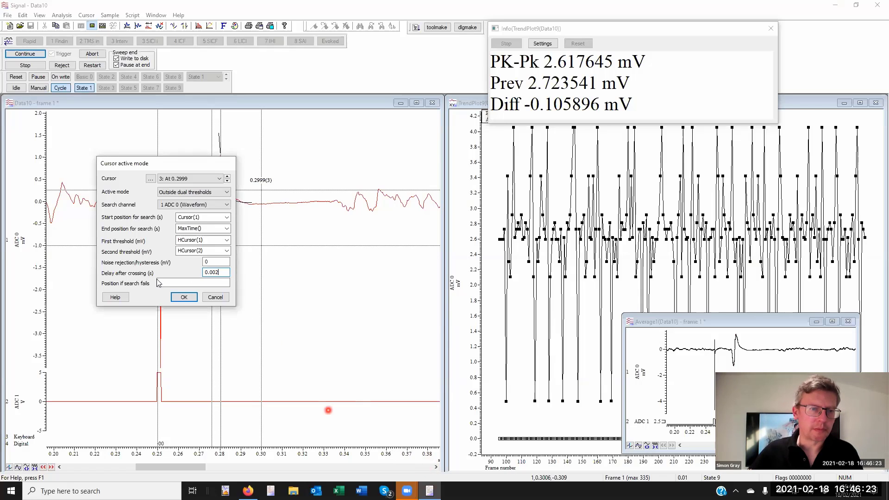
left_click(184, 297)
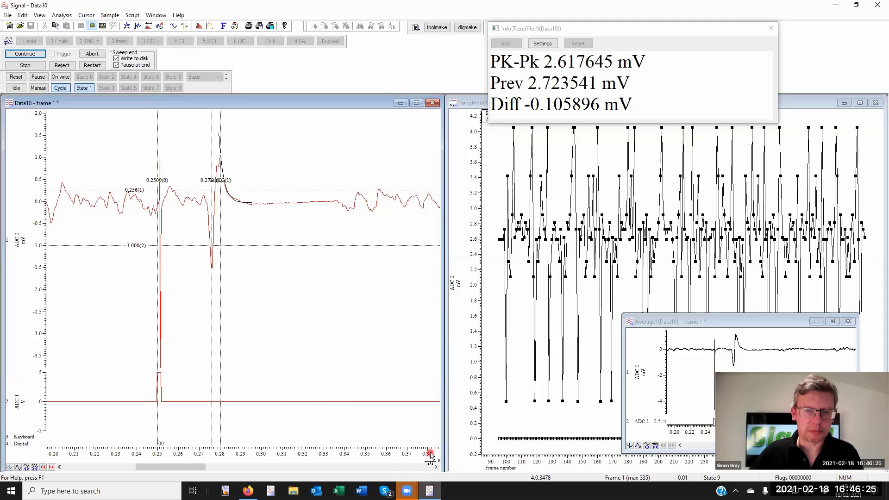
Show a wider time range of the Data10 trace and check where vertical cursor 3 lands
left_click_drag(427, 453, 306, 449)
left_click(329, 185)
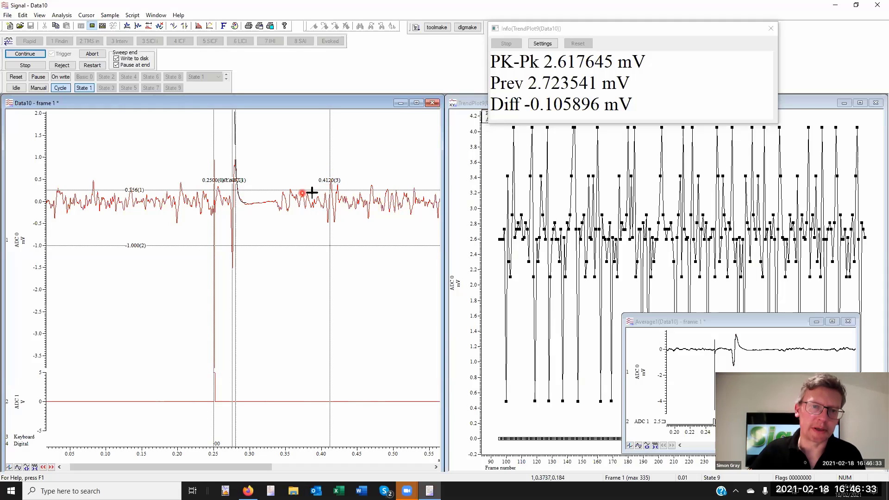
left_click(330, 180)
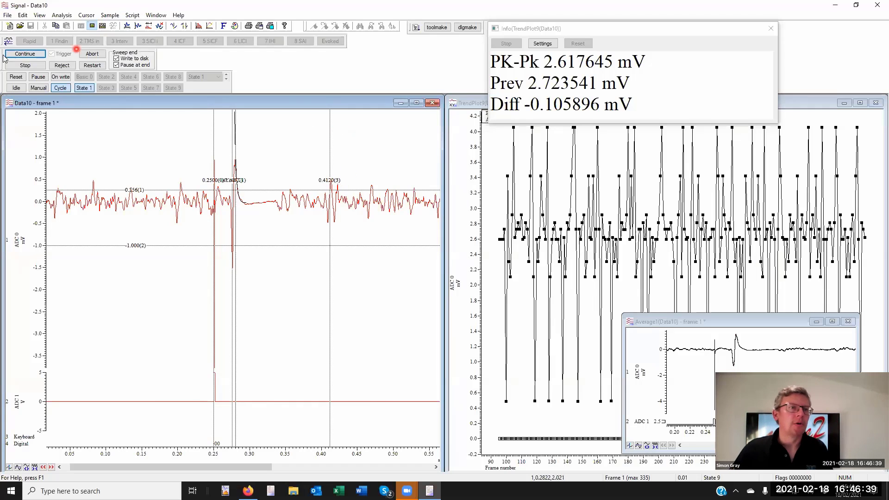
Stop sampling while keeping the data, and close the trend plot's info window
left_click(26, 66)
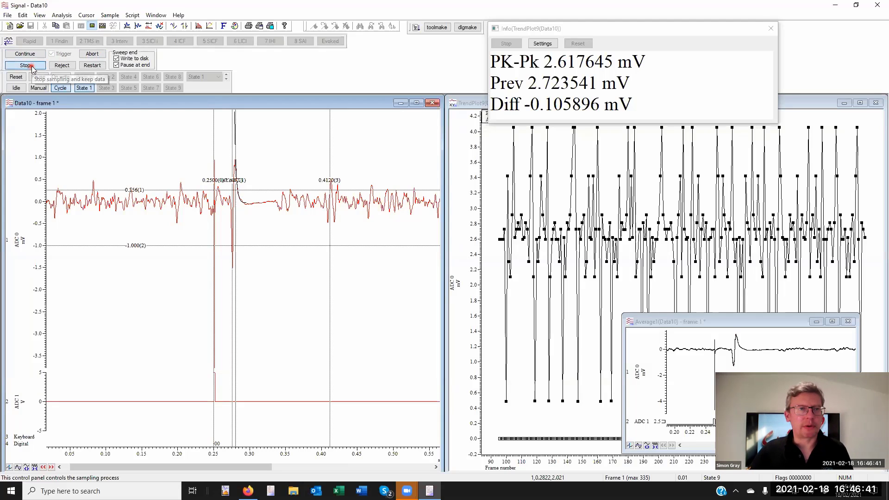
left_click(35, 67)
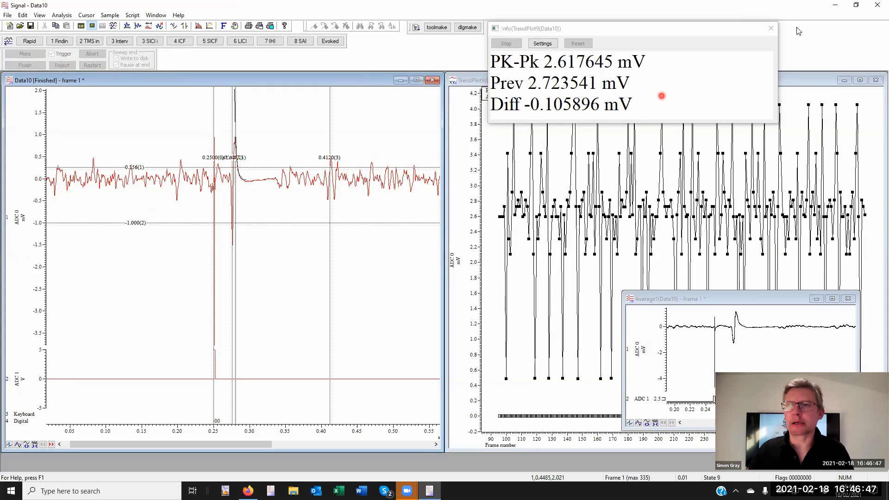
left_click(771, 28)
left_click(771, 28)
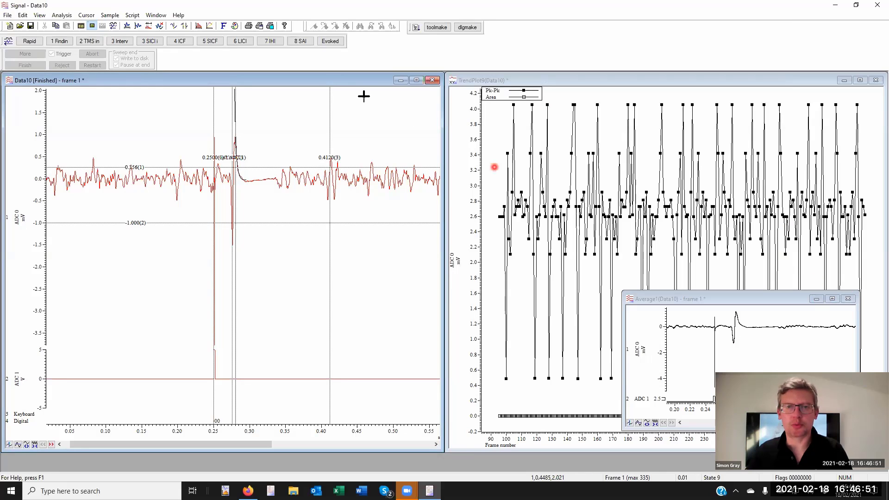
Close all windows belonging to Data10 without saving any changes
left_click(5, 16)
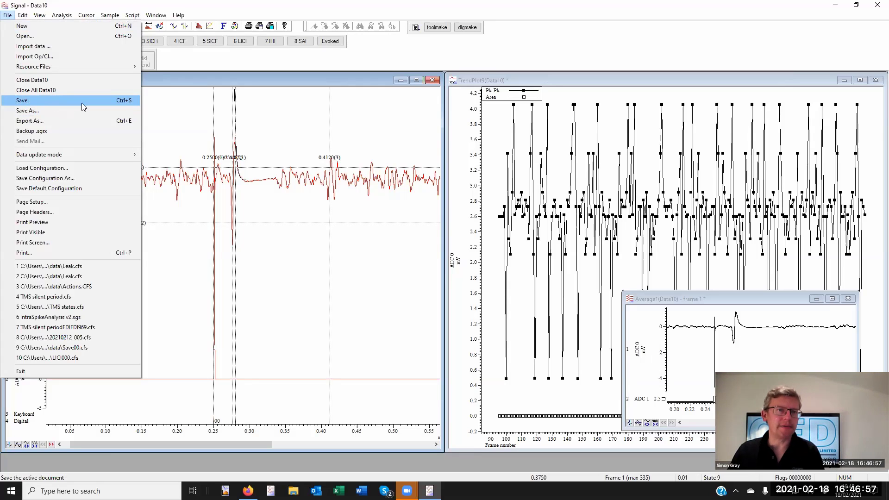
left_click(188, 80)
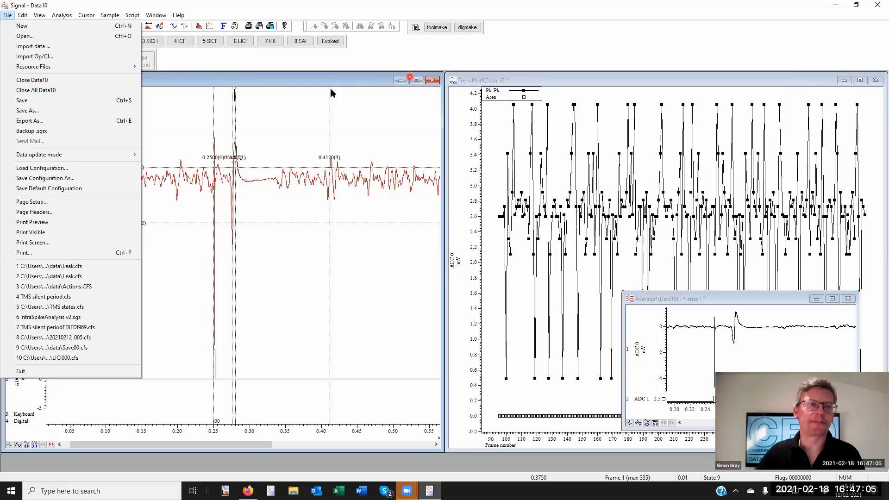
left_click(63, 91)
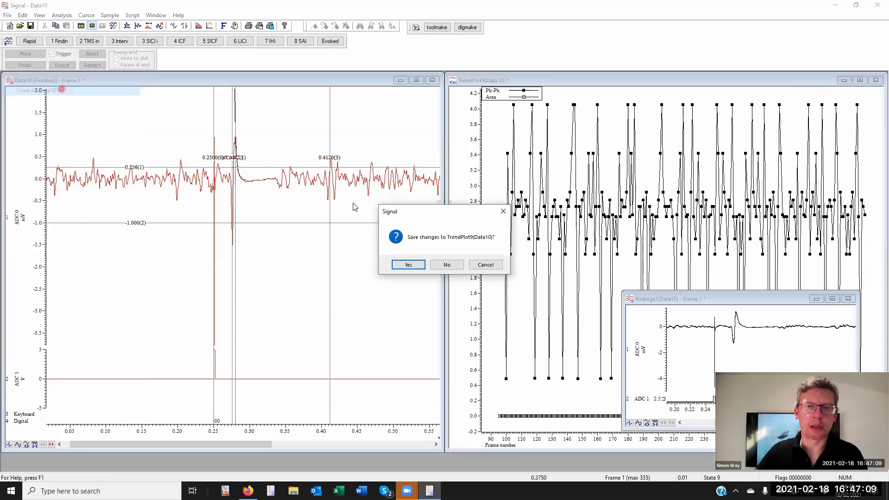
left_click(446, 265)
left_click(446, 265)
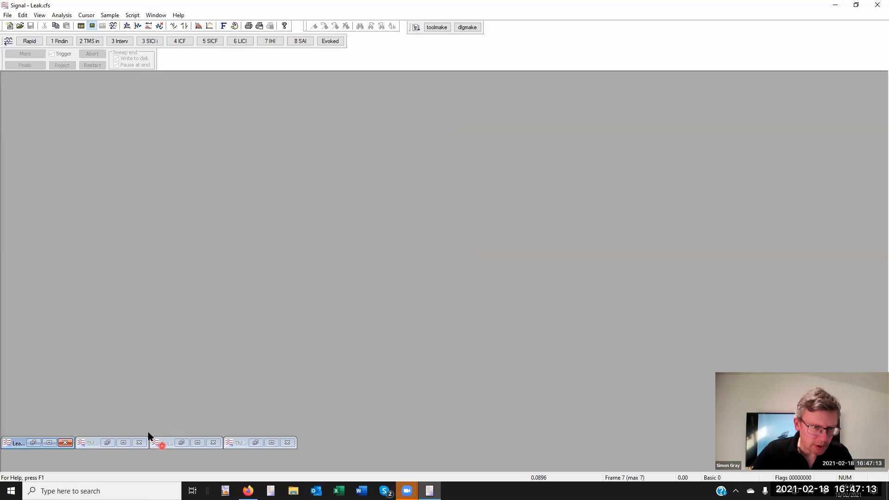
Restore and enlarge the minimised Actions.CFS recording, and step back to frame 9
left_click(181, 443)
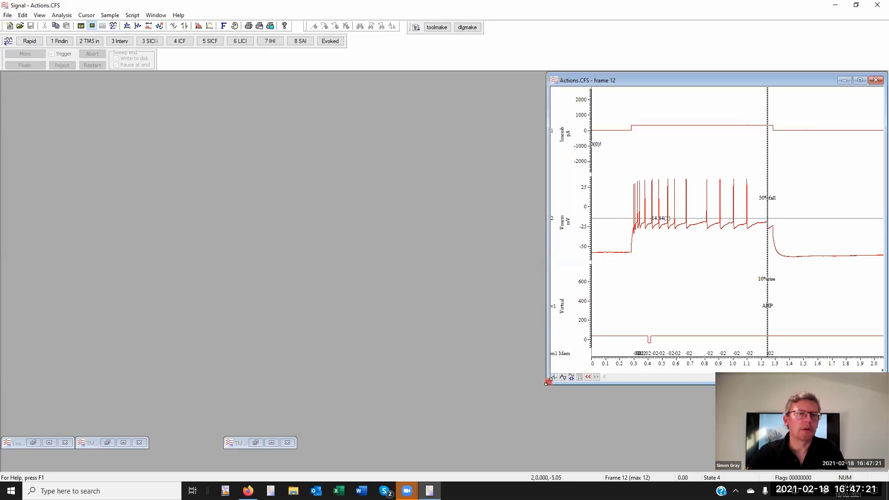
left_click_drag(548, 382, 32, 454)
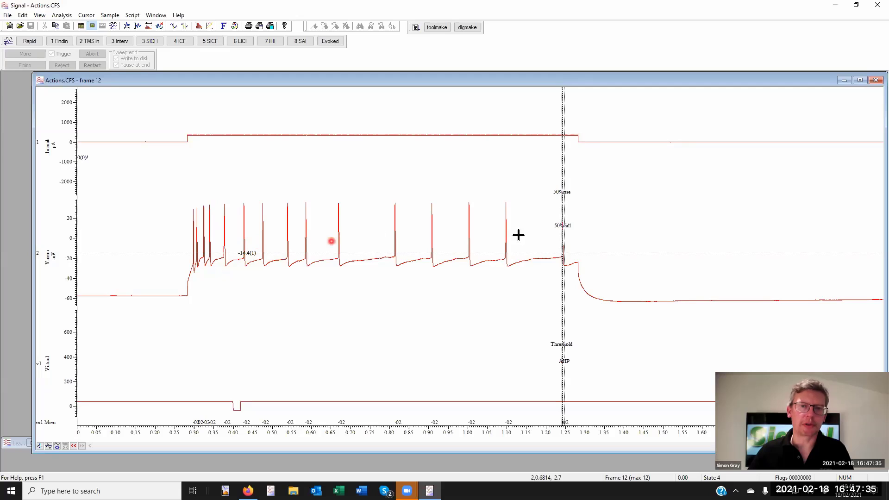
left_click(74, 446)
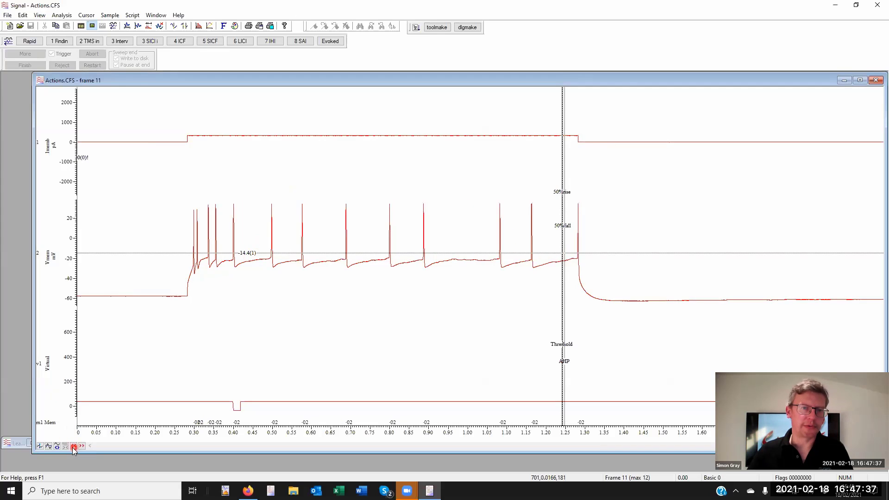
left_click(74, 446)
left_click(73, 445)
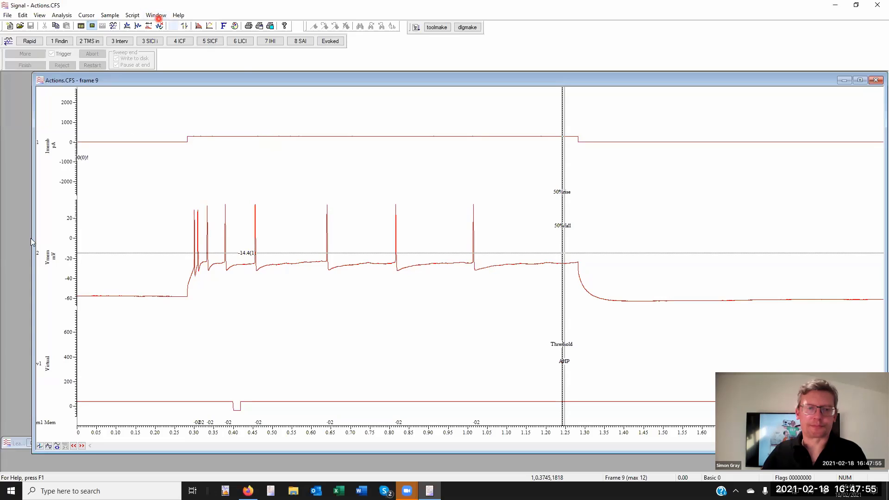
Narrow the Actions.CFS window, close the two minimised TMS files and put the Leak.cfs window away
left_click(15, 446)
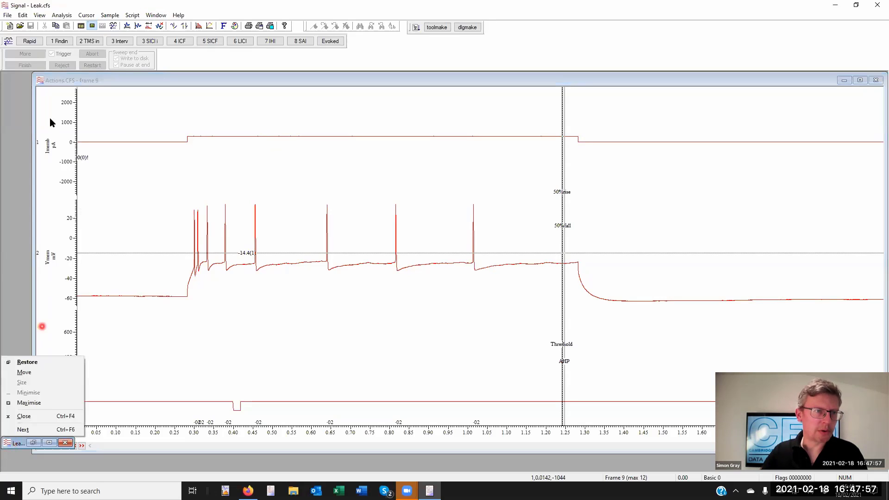
left_click(49, 213)
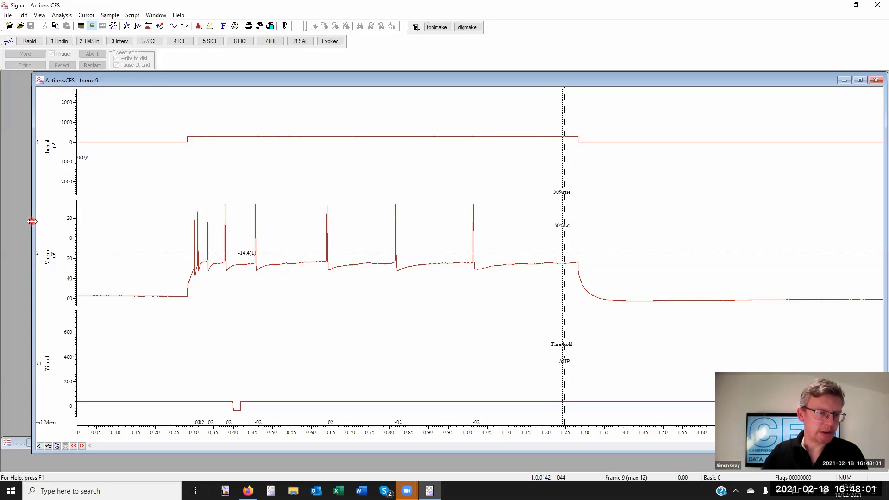
left_click_drag(33, 221, 243, 227)
left_click(140, 443)
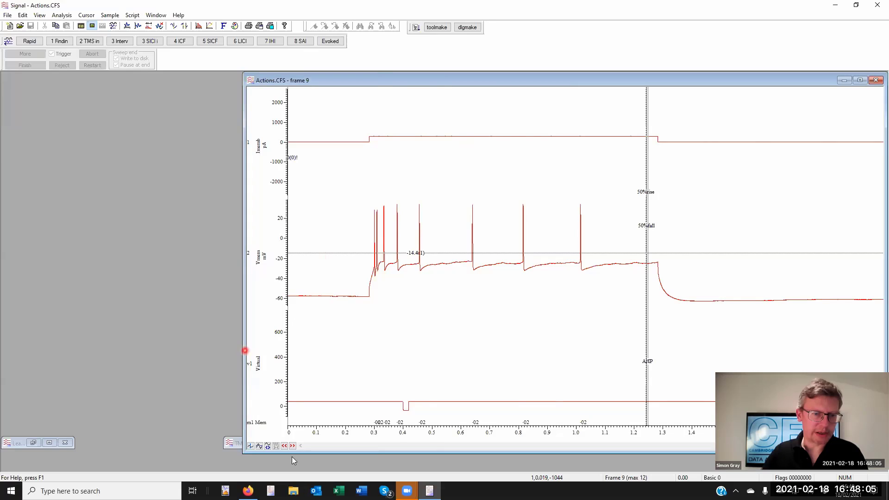
left_click_drag(243, 350, 379, 353)
left_click(288, 443)
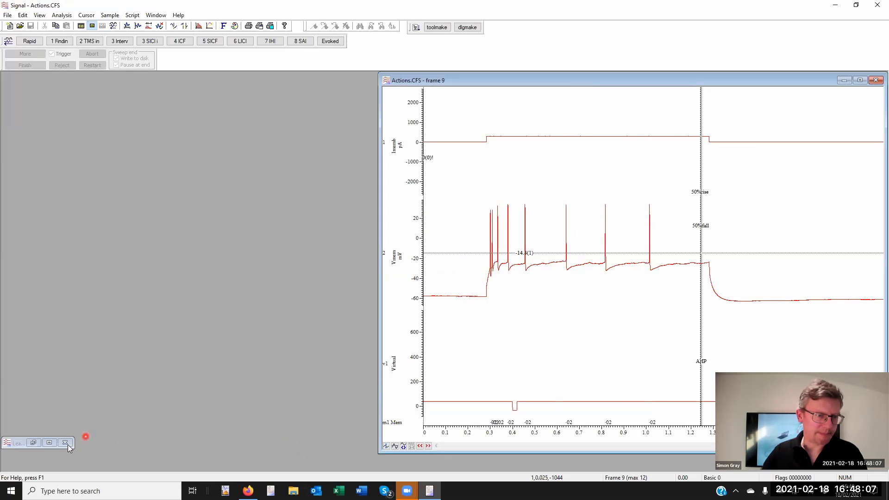
left_click(33, 442)
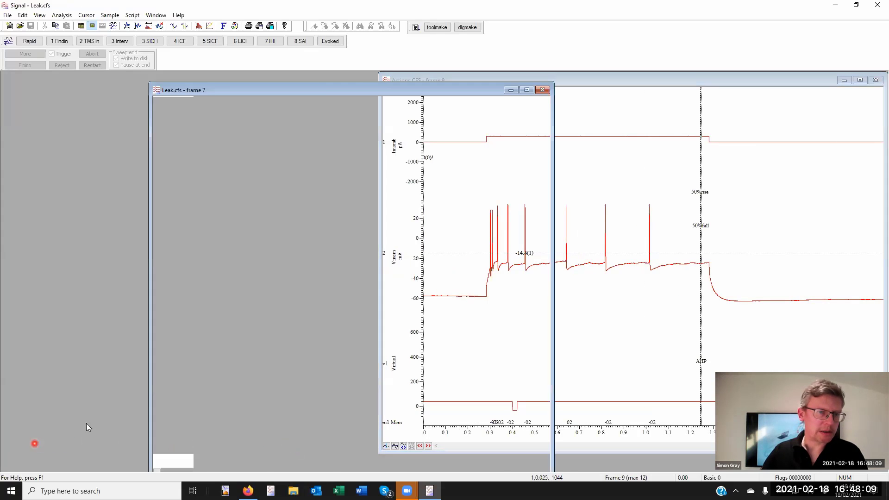
left_click(511, 89)
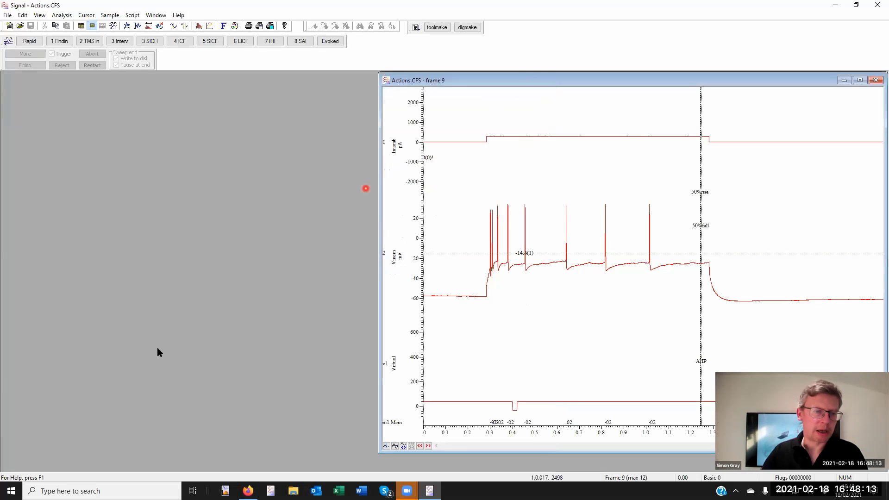
Show the hidden LogText window at full size to read the log, and minimise it again
left_click(157, 16)
left_click(186, 145)
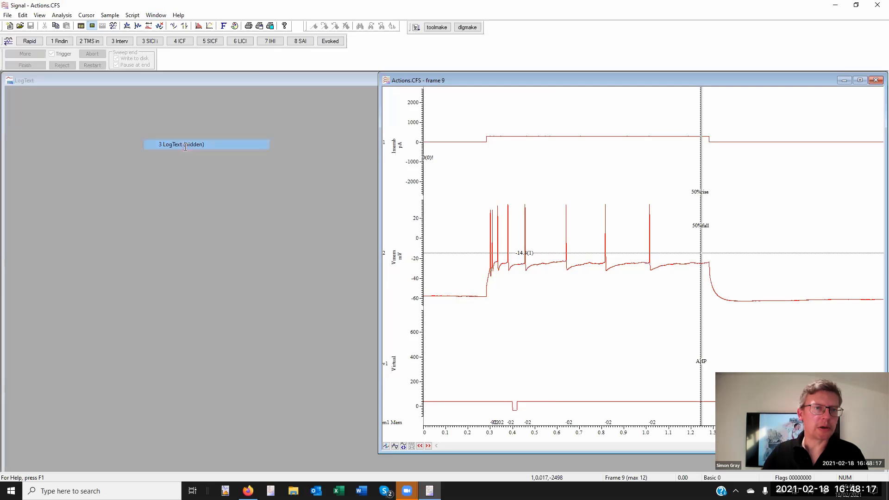
left_click(861, 80)
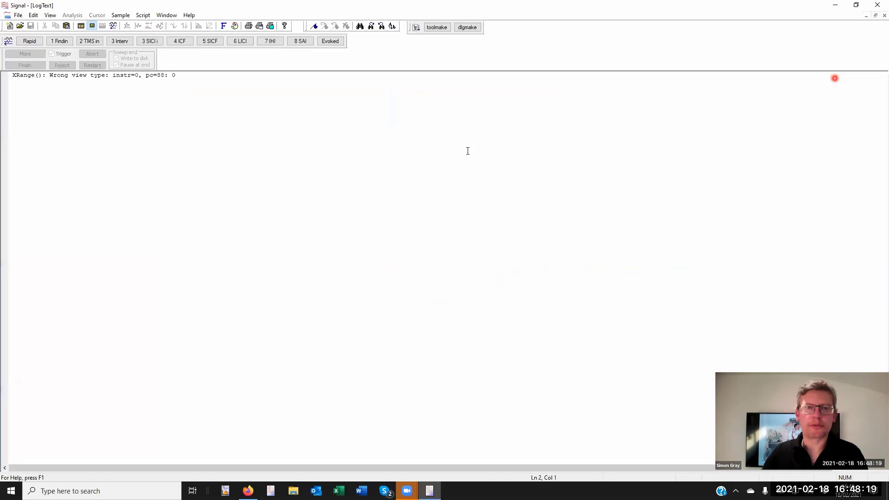
left_click(865, 16)
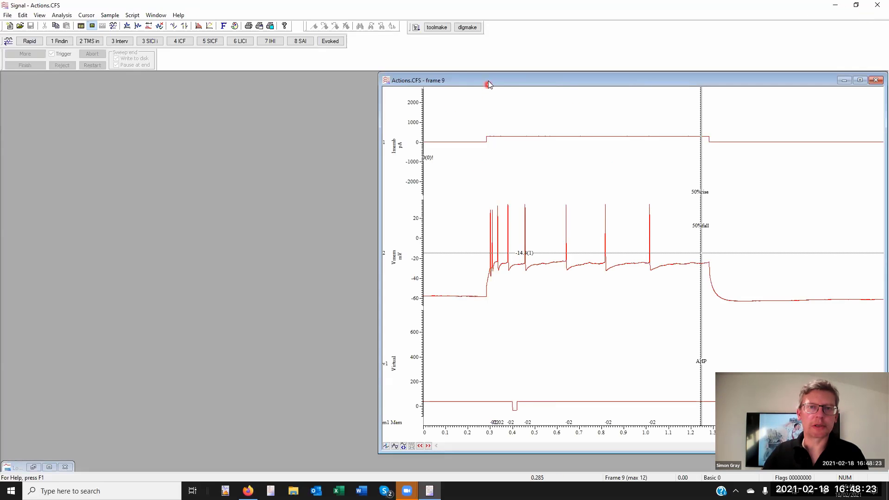
Reposition the Actions.CFS window and run the IntraSpikeAnalysis v2.sgs script on it
left_click_drag(486, 81, 171, 81)
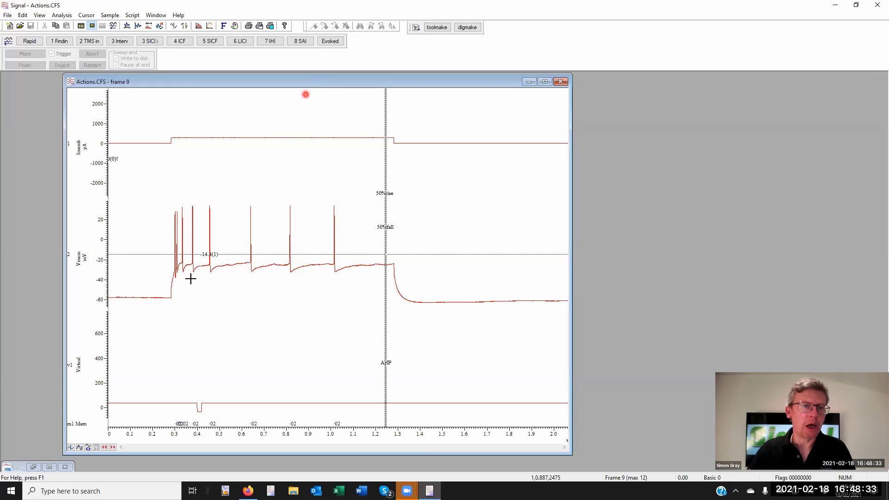
left_click(132, 15)
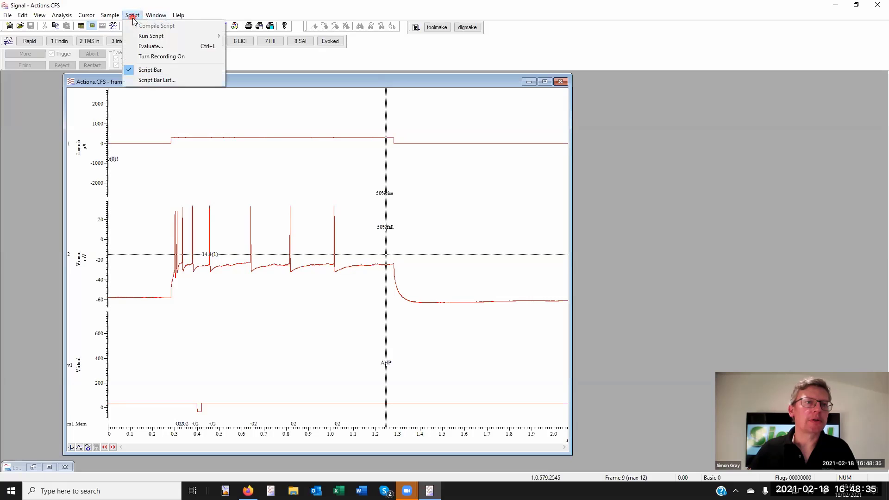
mouse_move(192, 36)
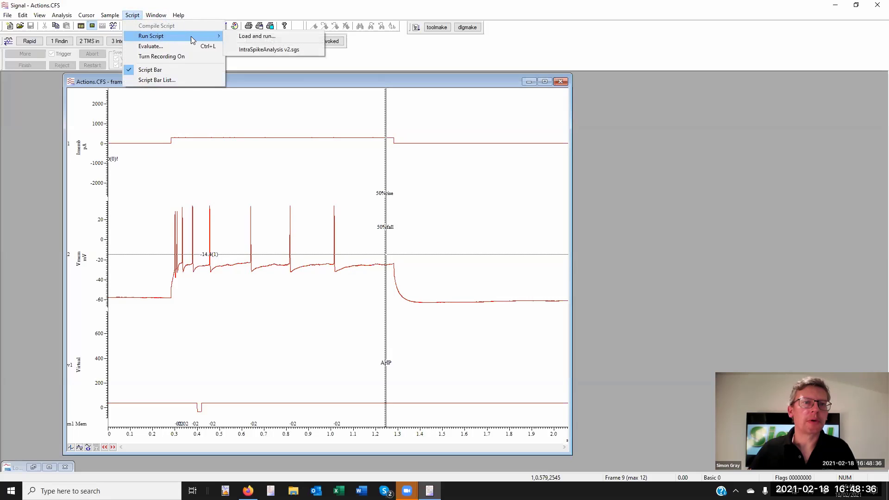
left_click(269, 49)
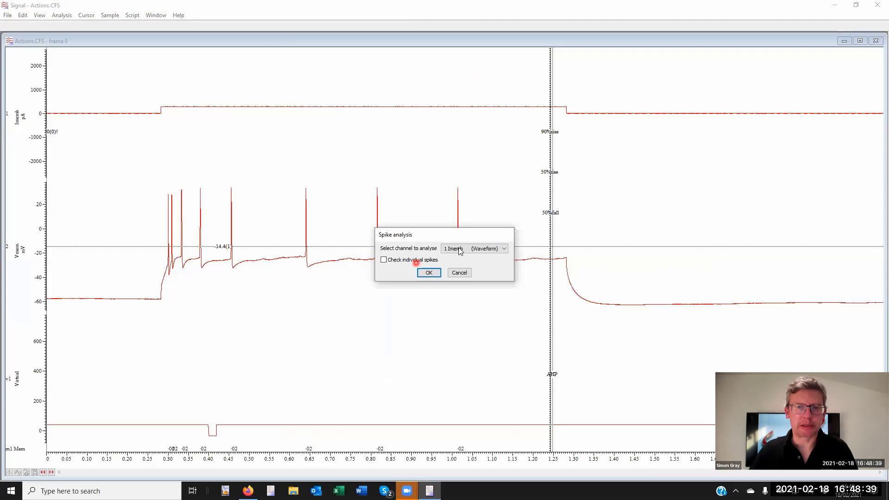
Analyse channel 2 Vmem with individual spike checking, placing the horizontal cursor across the spike upstrokes at about -10.8 mV
left_click(472, 248)
left_click(456, 257)
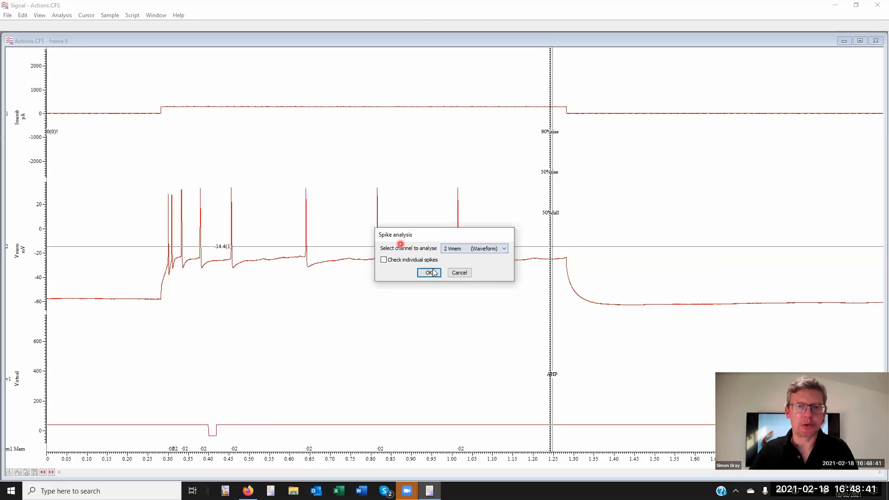
left_click(407, 260)
left_click(433, 274)
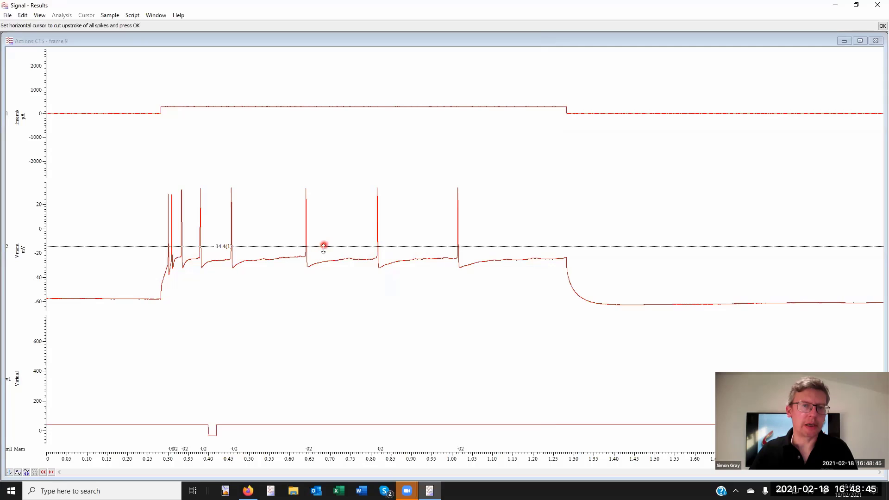
mouse_move(323, 247)
left_mouse_down()
mouse_move(317, 185)
mouse_move(317, 208)
mouse_move(338, 241)
left_mouse_up()
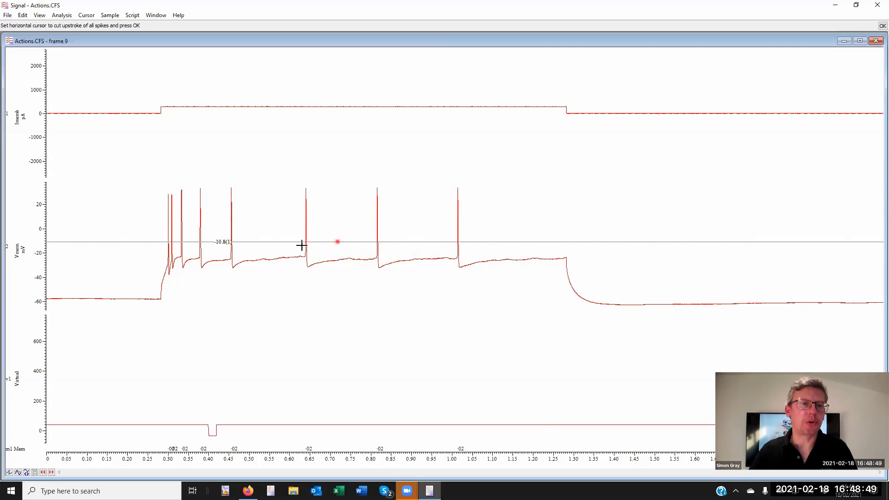
left_click(882, 26)
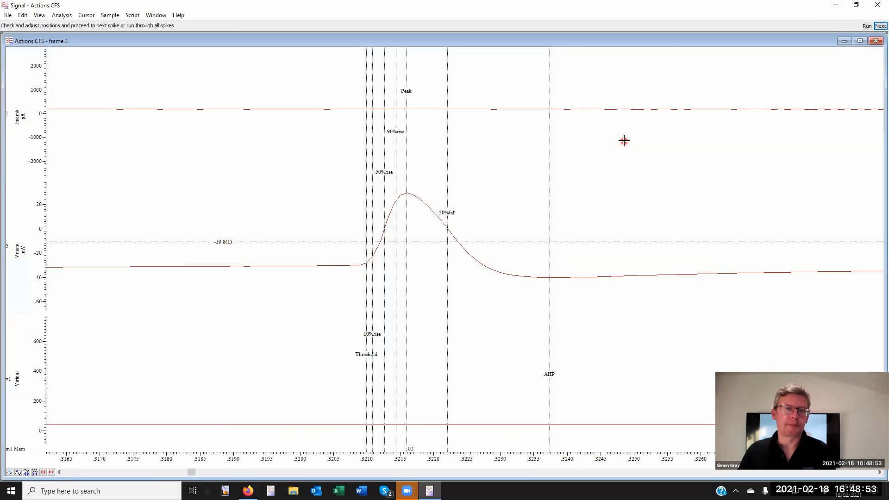
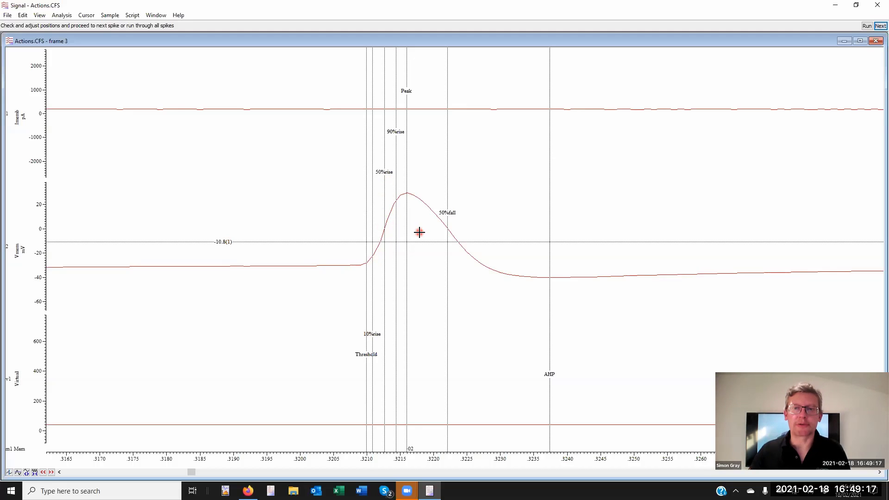
Step through several detected spikes with their measurement cursors and run the analysis through all remaining spikes without further checking
left_click(879, 26)
left_click(878, 26)
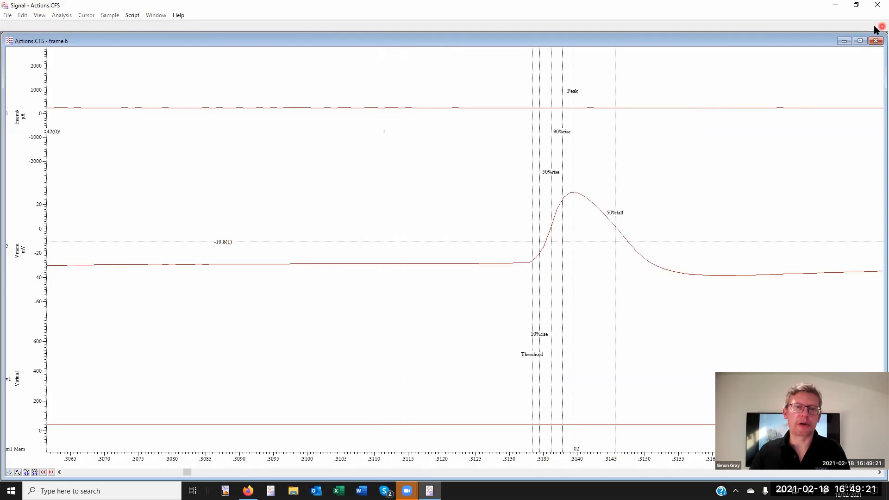
left_click(878, 27)
left_click(867, 27)
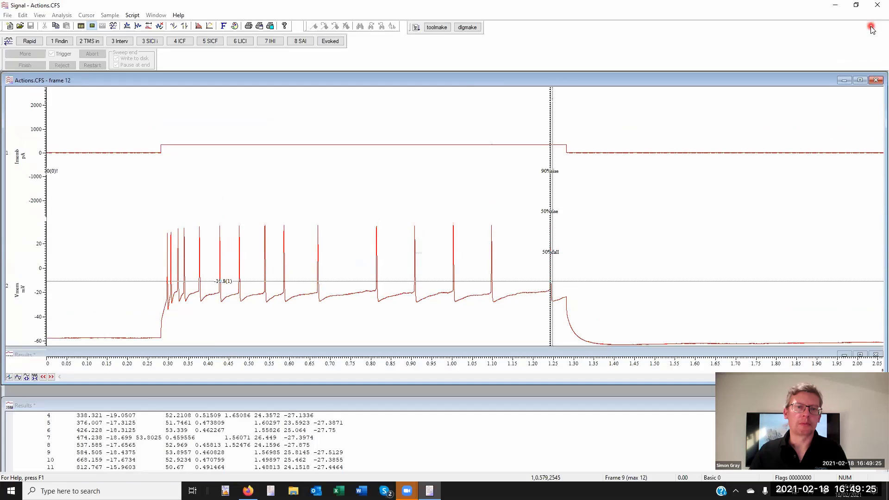
Read through the spike measurements in the Results window, comparing the values with their column headings
scroll(375, 439, "up", 10)
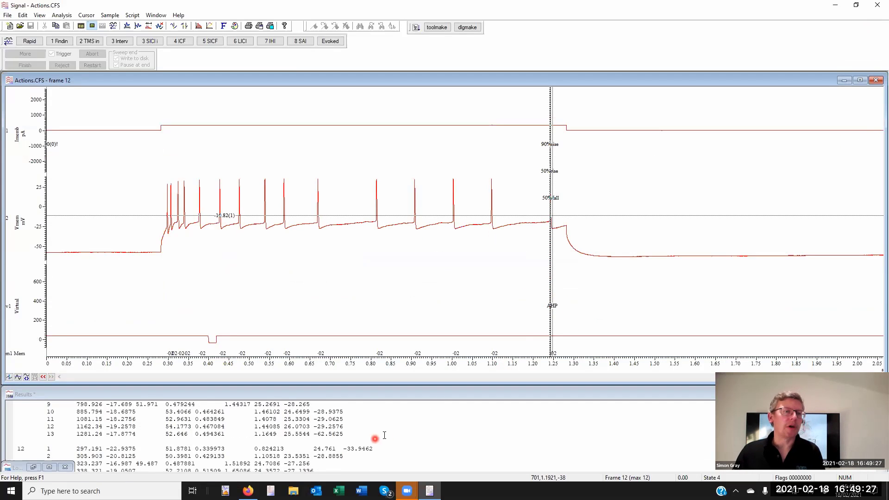
scroll(381, 436, "up", 10)
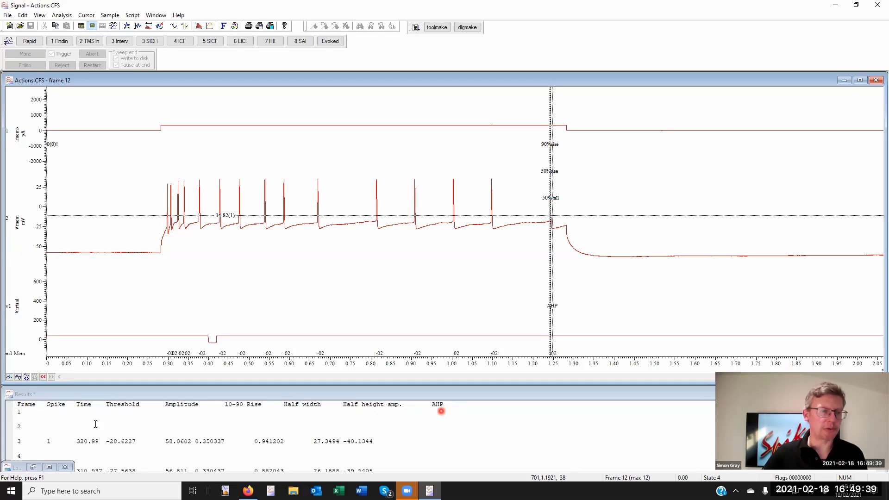
scroll(105, 423, "down", 1)
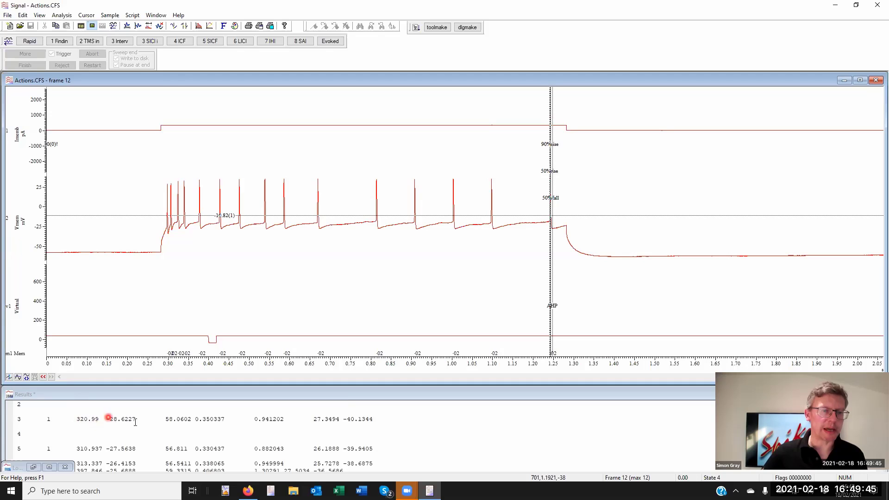
scroll(201, 428, "up", 1)
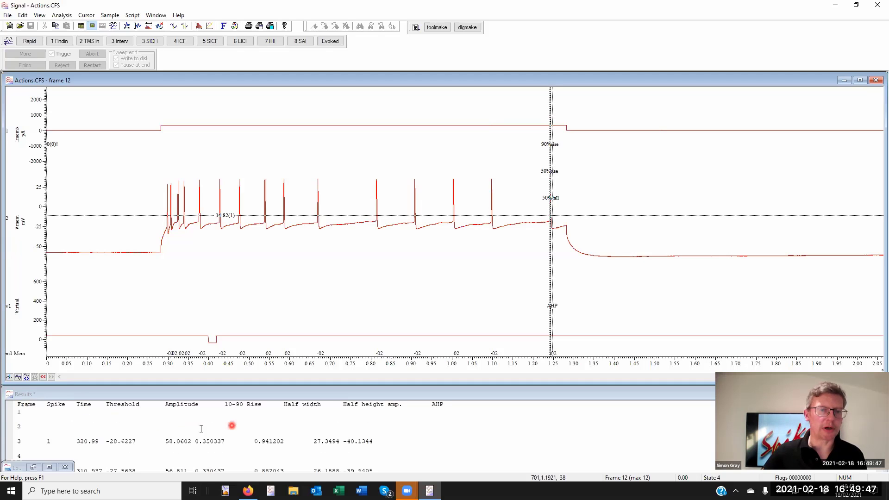
scroll(266, 446, "down", 7)
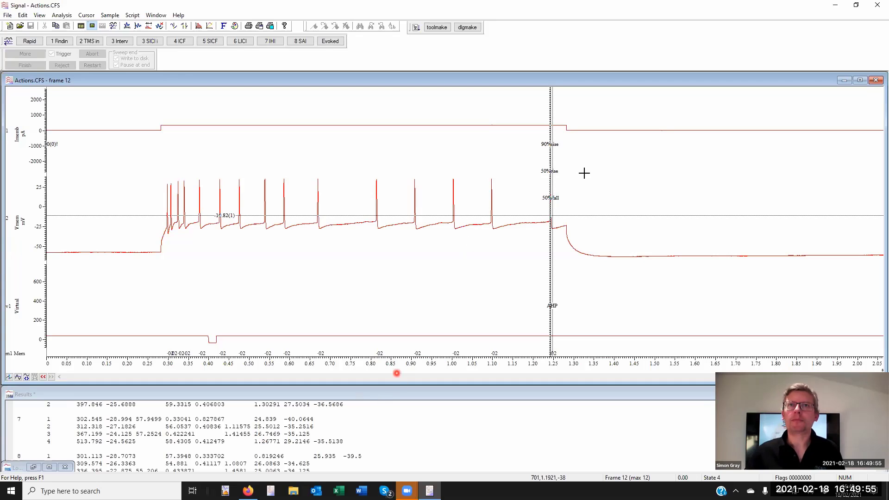
Close the Actions.CFS data window and the Results window, and reopen Leak.cfs from the recent files
left_click(848, 158)
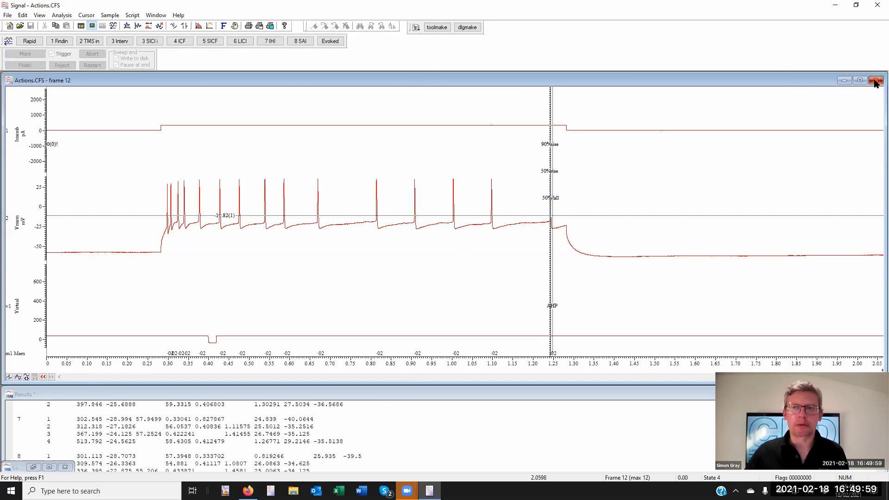
left_click(875, 81)
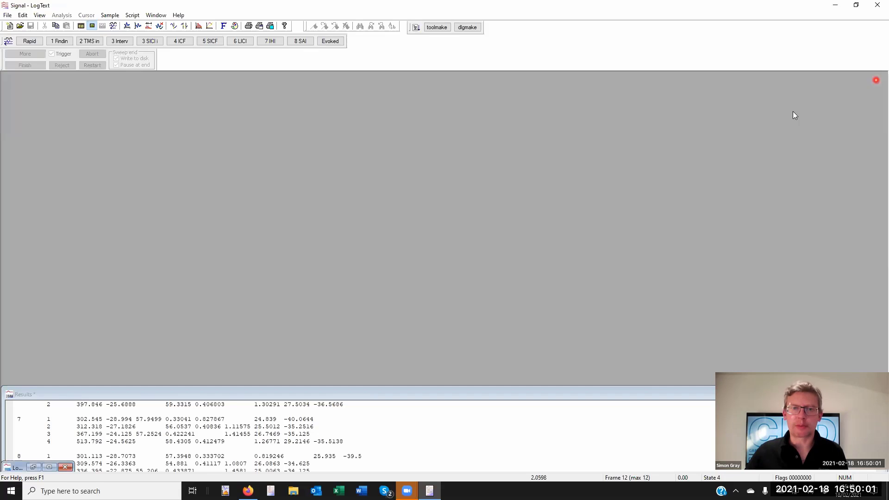
left_click(370, 354)
left_click(875, 394)
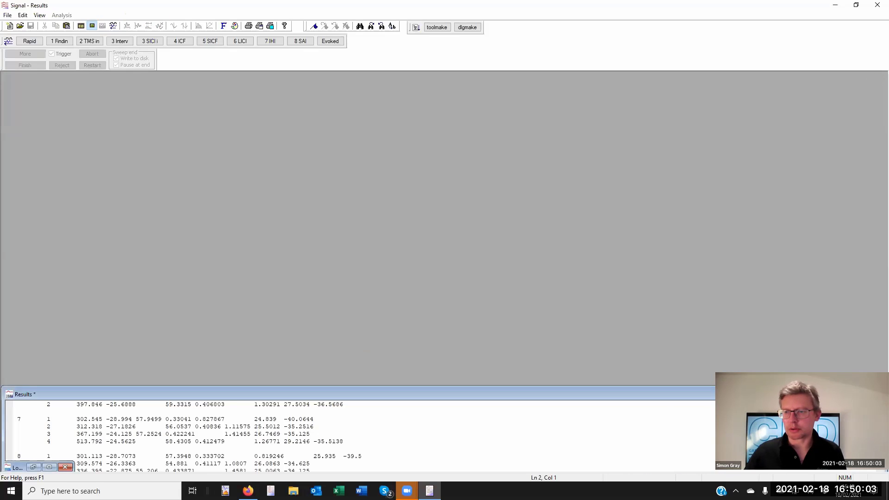
left_click(8, 14)
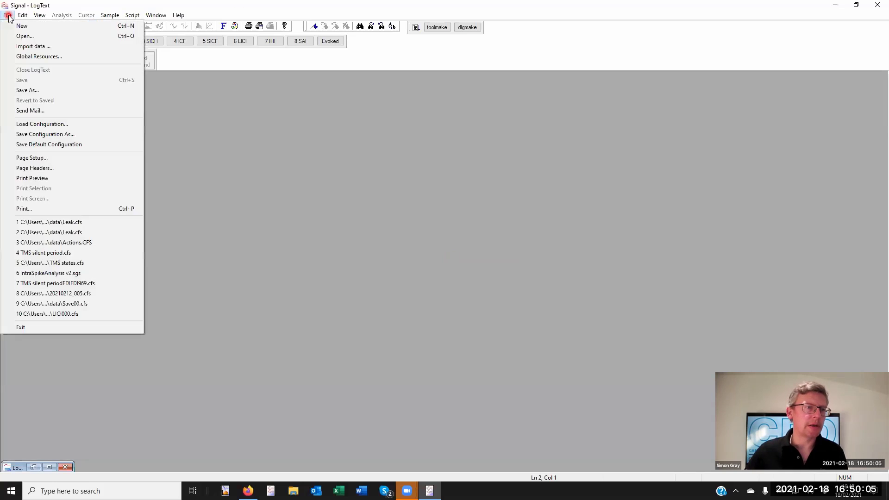
left_click(91, 224)
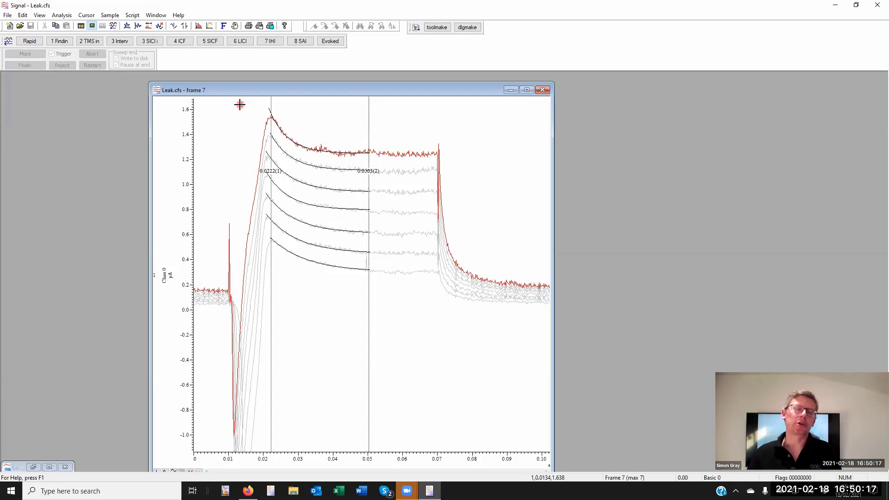
Review cursor 1's active mode settings in Leak.cfs, checking its mode, search channel and start and end search positions
right_click(271, 134)
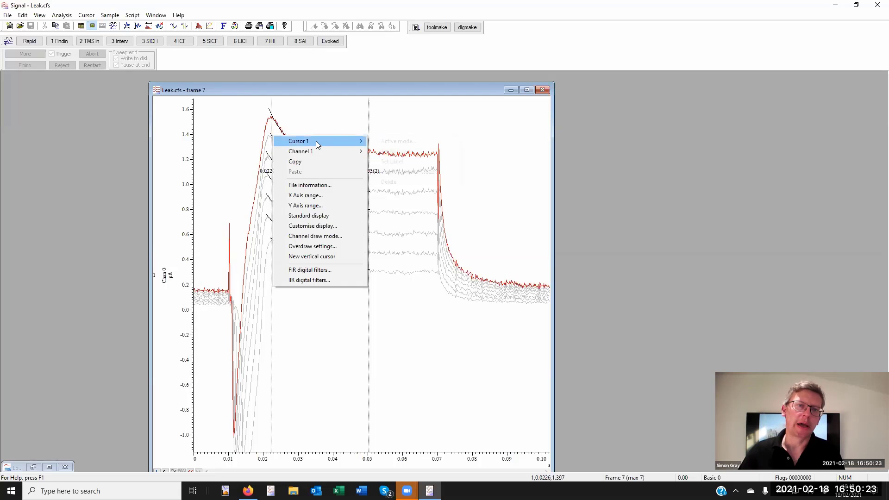
mouse_move(315, 140)
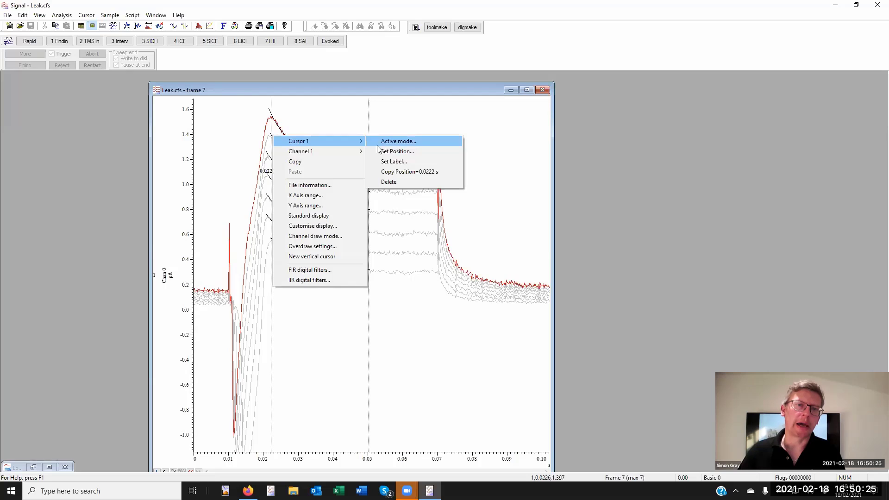
left_click(392, 145)
left_click(196, 191)
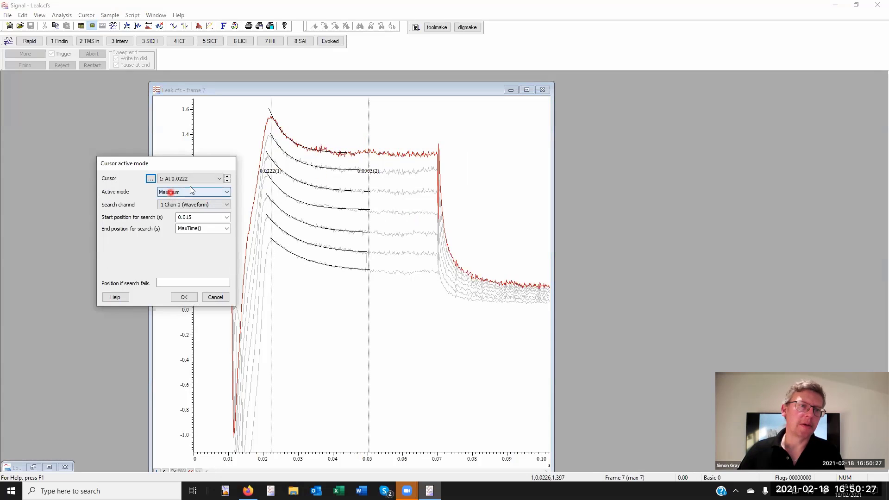
left_click(170, 205)
left_click(223, 216)
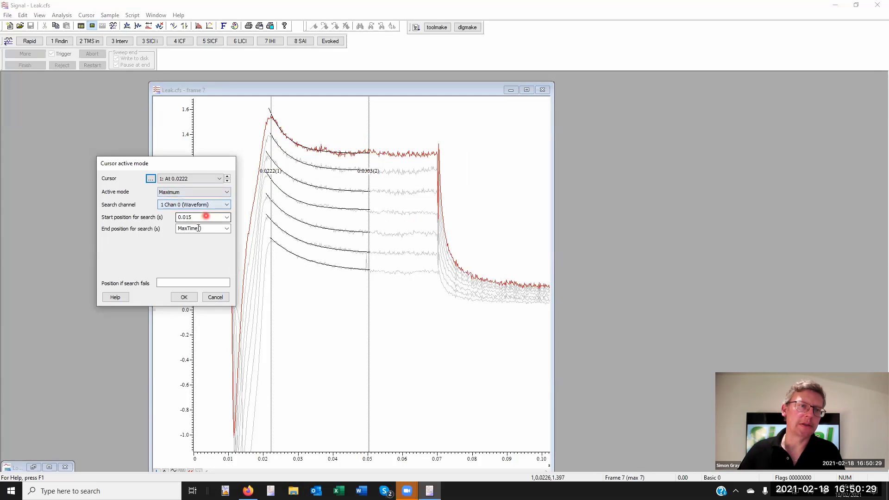
left_click(205, 229)
left_click(183, 297)
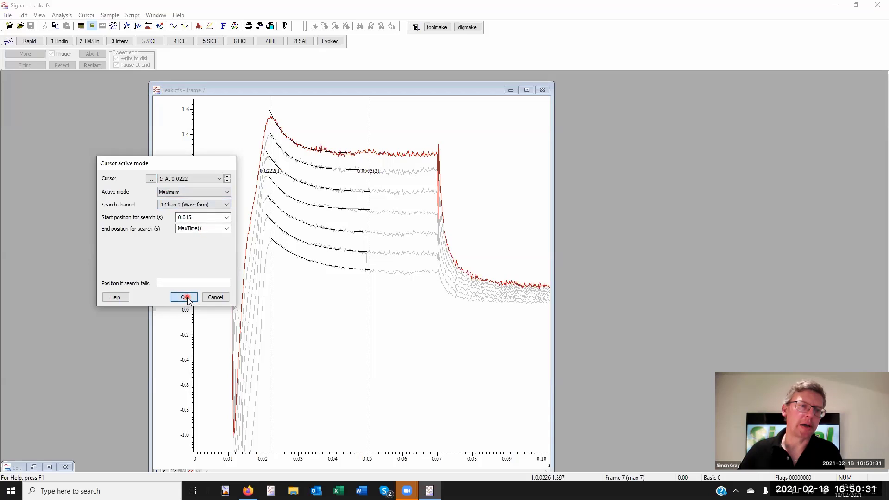
left_click(255, 166)
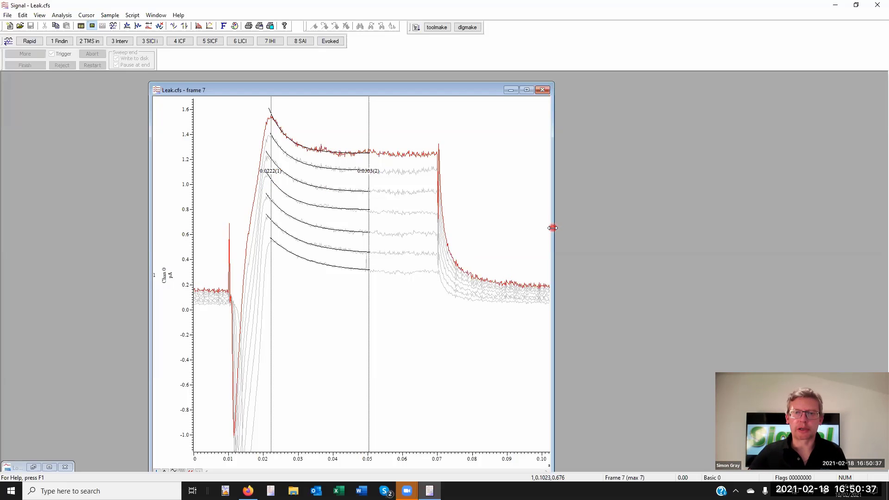
Widen and reposition the Leak.cfs window, and create a virtual channel matched to 1 Chan 0, keeping its settings dialog clear of the traces
left_click_drag(552, 227, 844, 204)
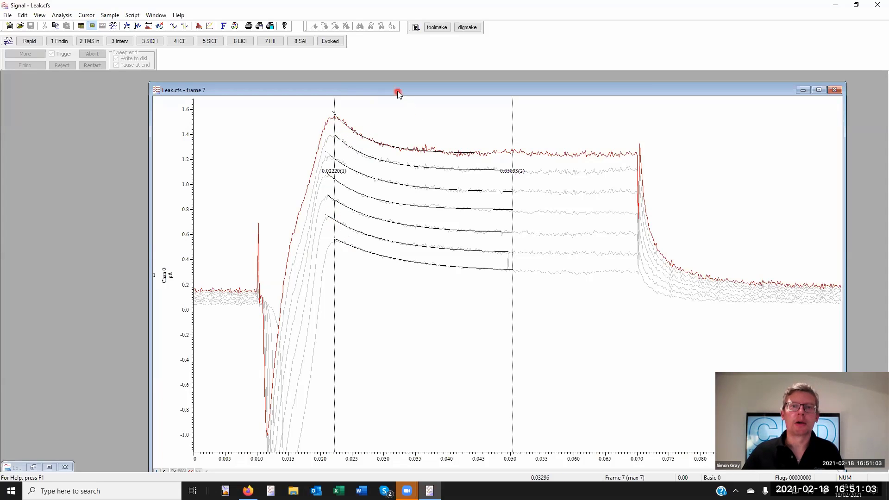
left_click_drag(396, 92, 379, 87)
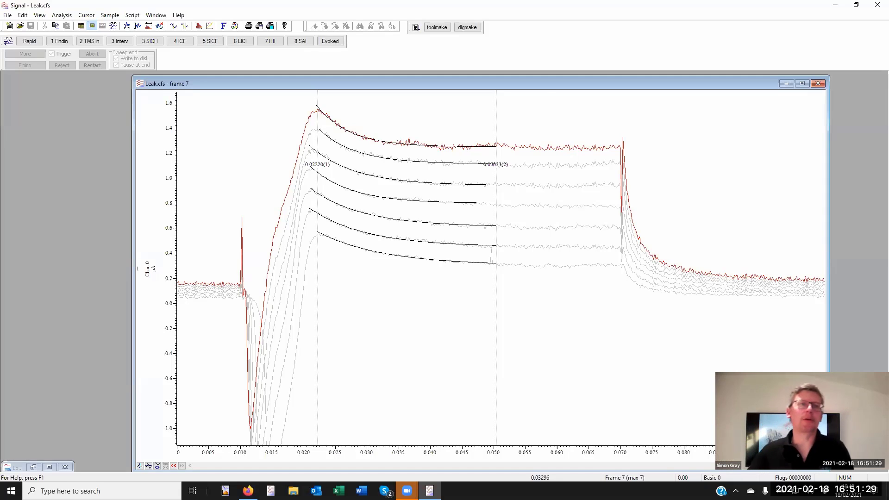
left_click(62, 16)
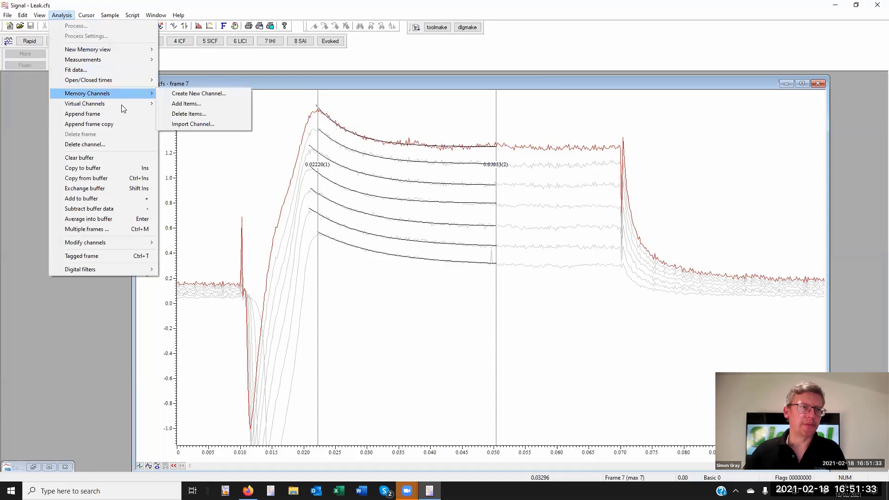
mouse_move(122, 104)
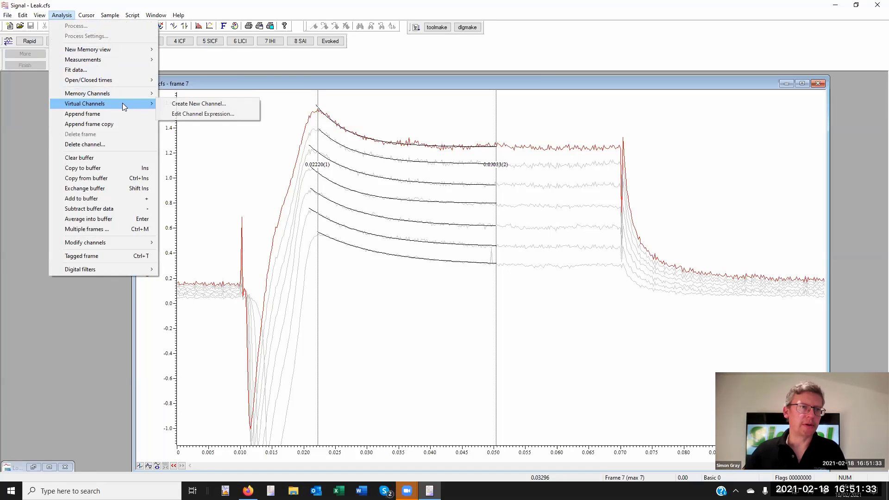
left_click(211, 105)
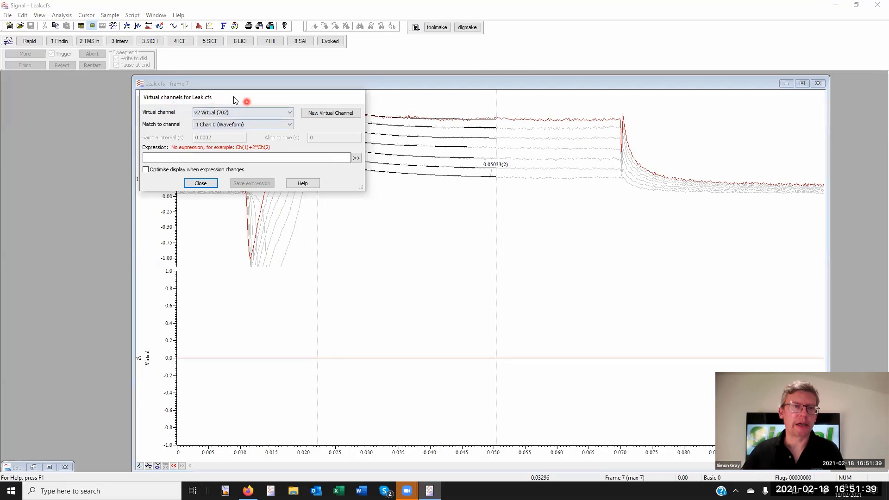
left_click_drag(550, 9, 550, 9)
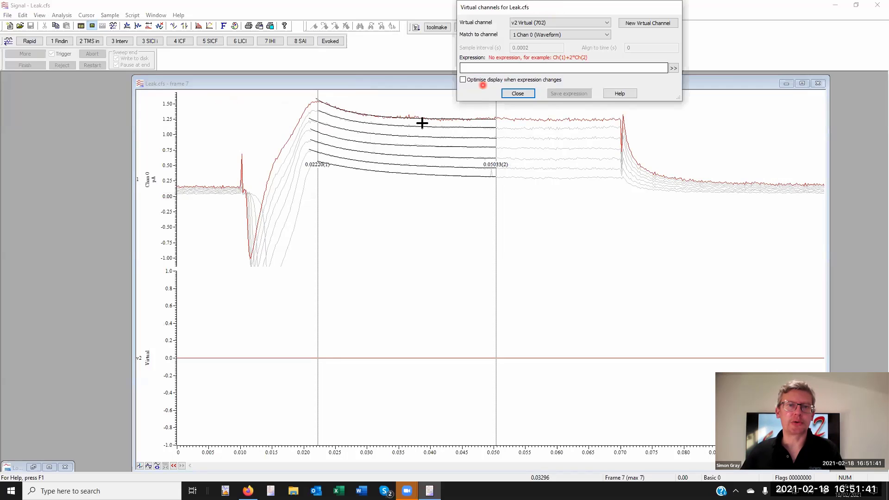
Copy the top trace's fit for VC into the virtual channel as 0.319438*WExpD(0.0222,0.0503313,0.0222,0.00522176)+1.25004, and optimise that channel's Y range
right_click(404, 119)
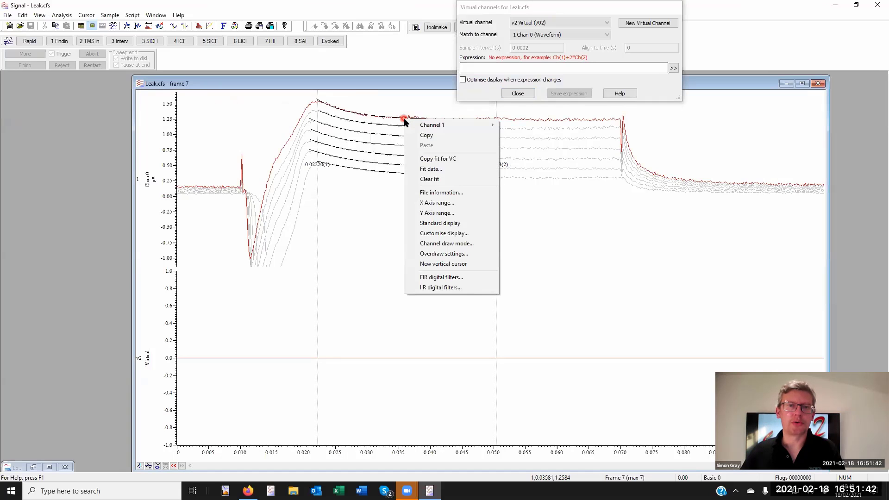
left_click(441, 160)
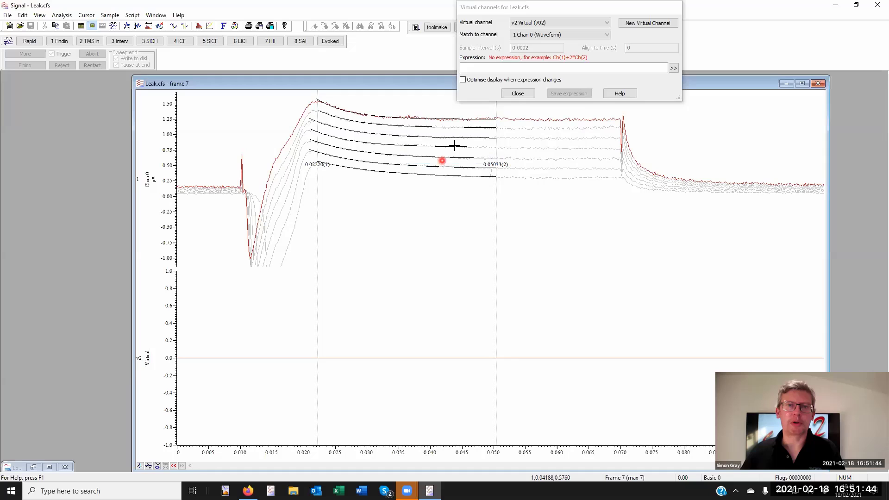
left_click(486, 67)
type("0.319438*WExpD(0.0222,0.0503313,0.0222,0.00522176)+1.25004")
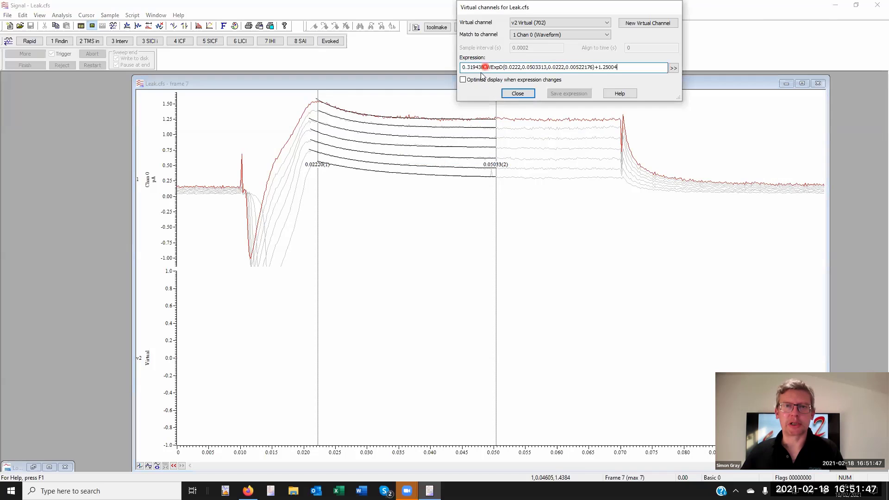
left_click(518, 93)
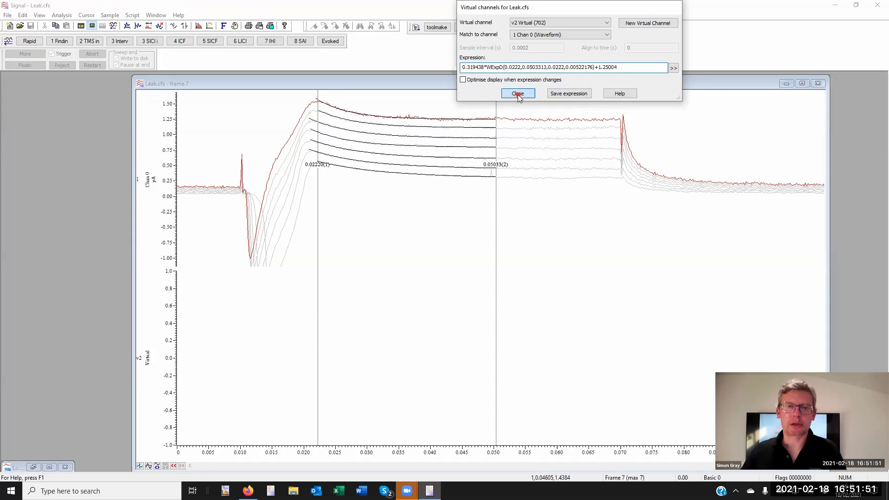
double_click(164, 345)
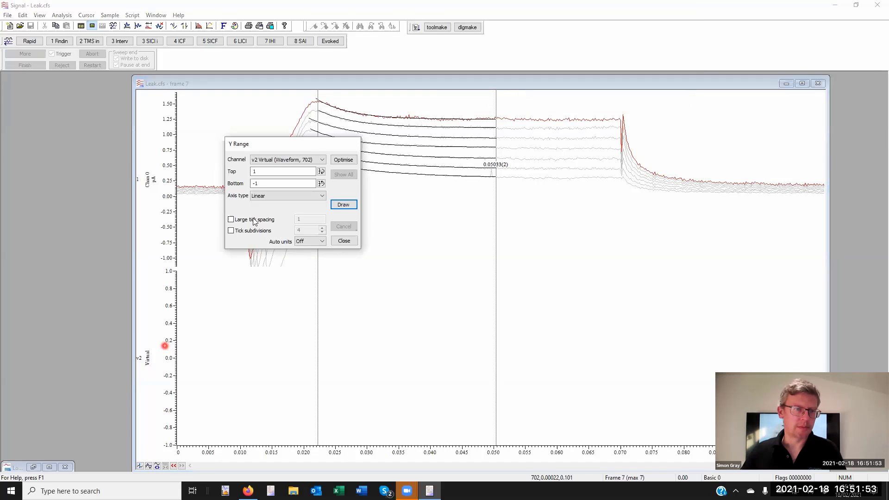
left_click(347, 158)
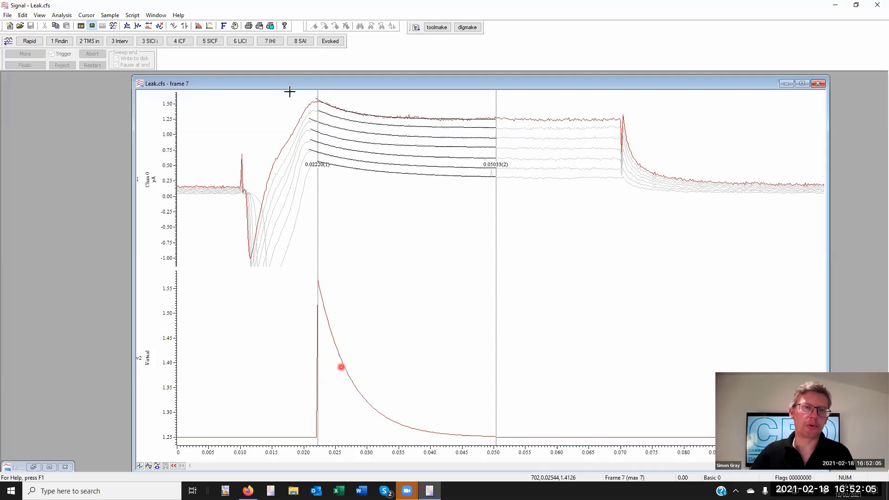
Create another virtual channel in Leak.cfs matched to 1 Chan 0, with the expression Ch(1)-ch(702) to subtract the fit from channel 1
left_click(61, 15)
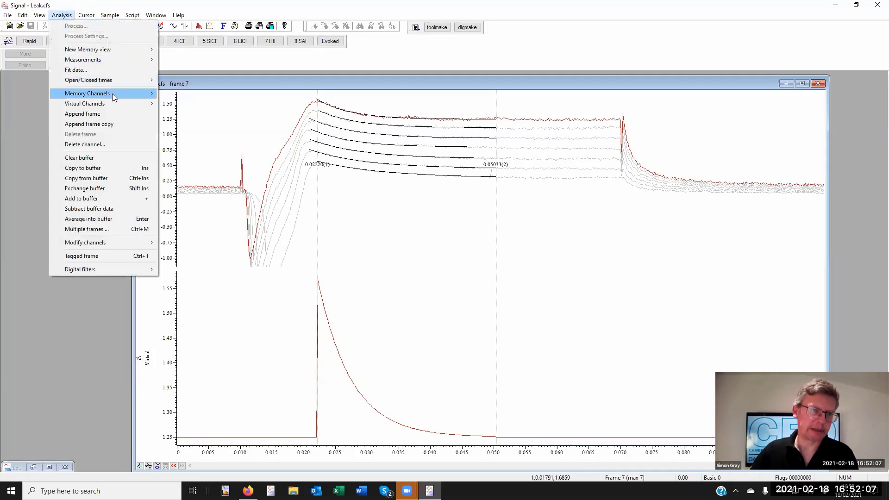
mouse_move(117, 103)
left_click(193, 104)
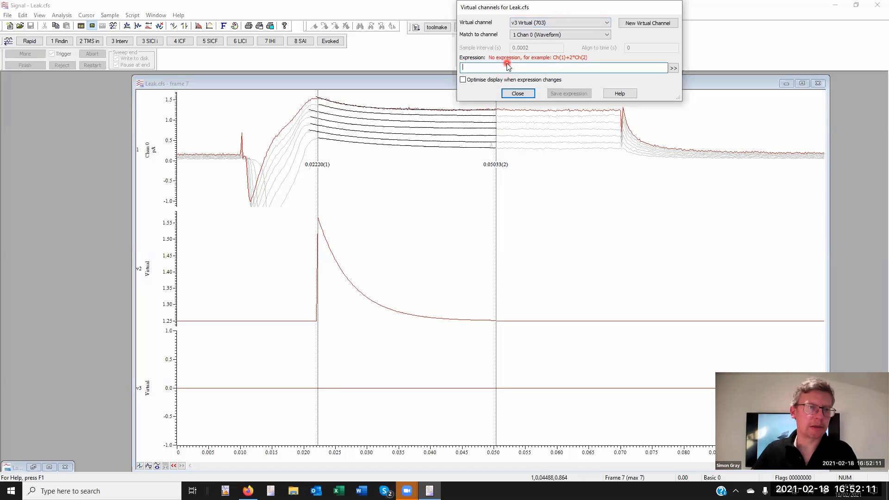
type("Ch(1")
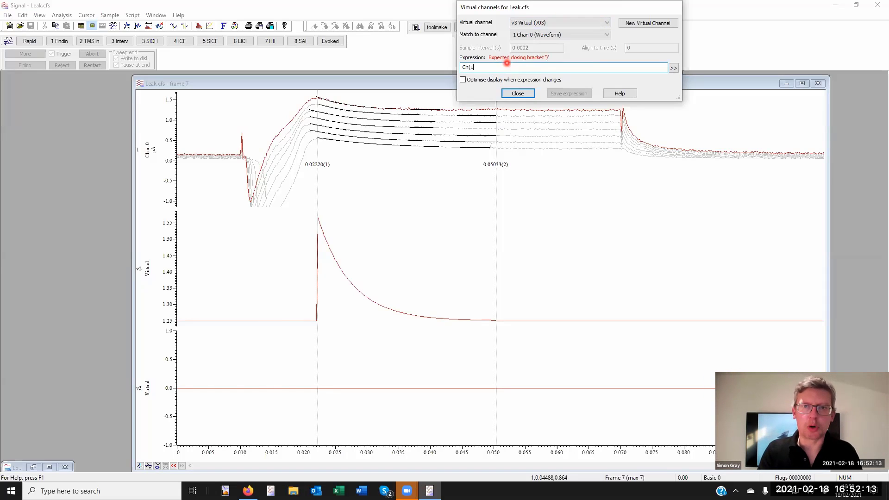
type(")-")
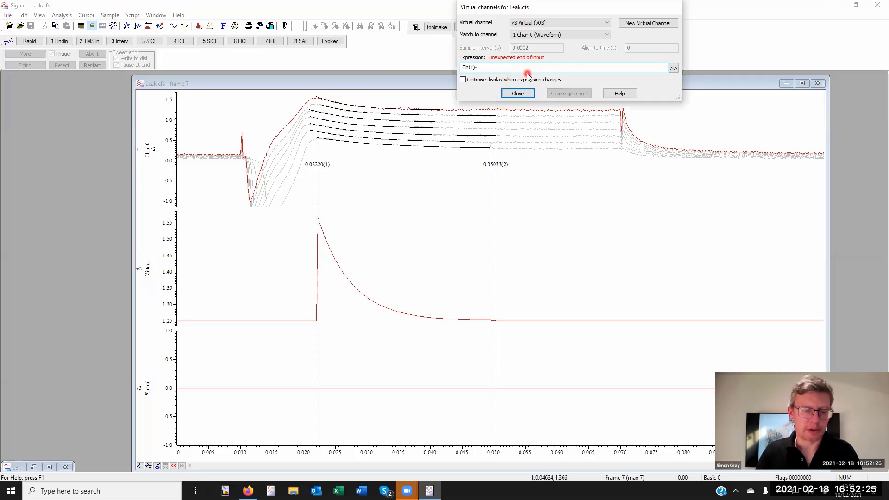
type("ch(")
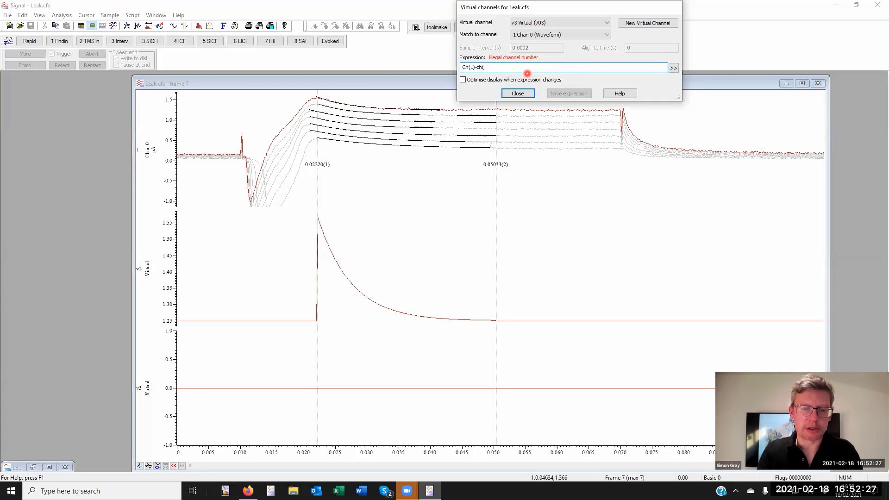
type("702)")
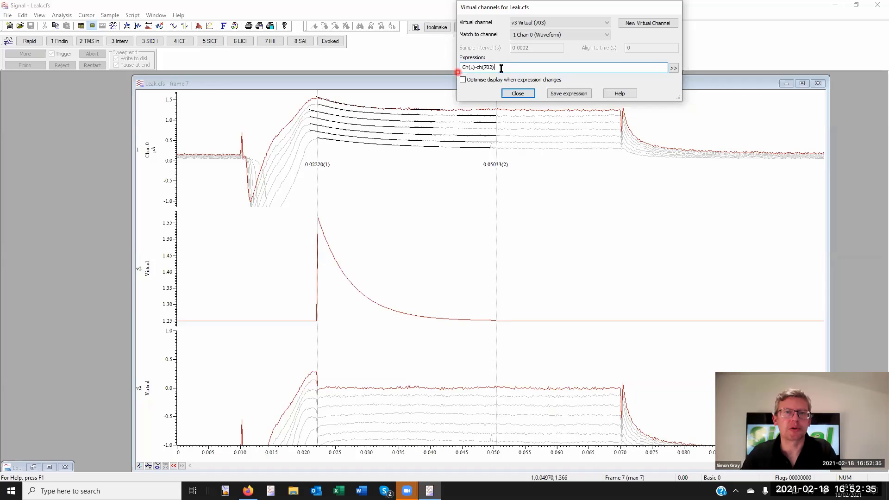
Review the waveform generation and channel process functions available for building virtual channel expressions
left_click(674, 68)
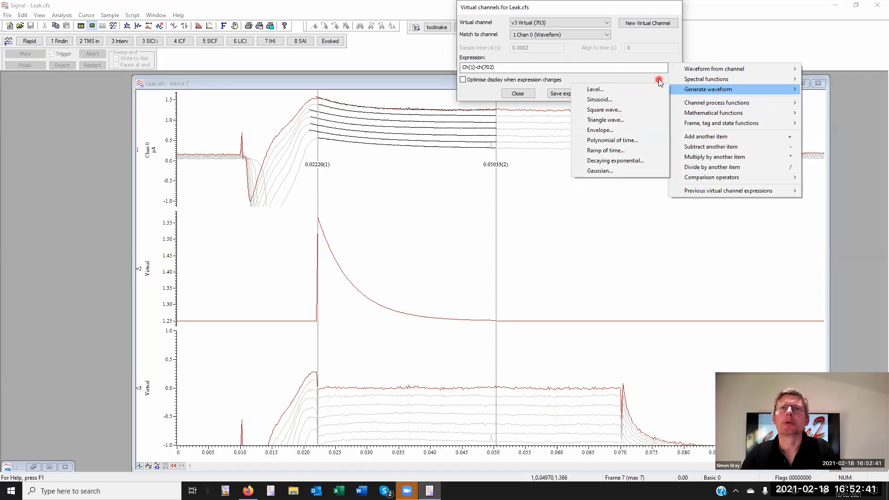
left_click(658, 79)
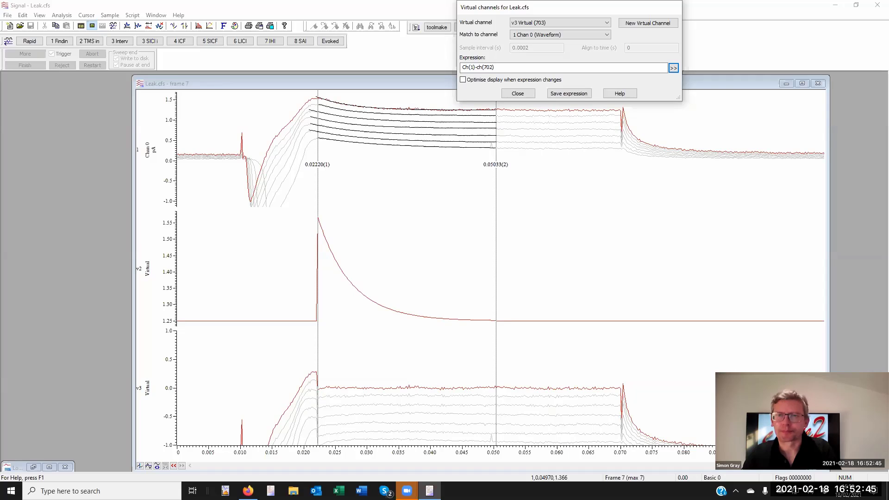
left_click(673, 68)
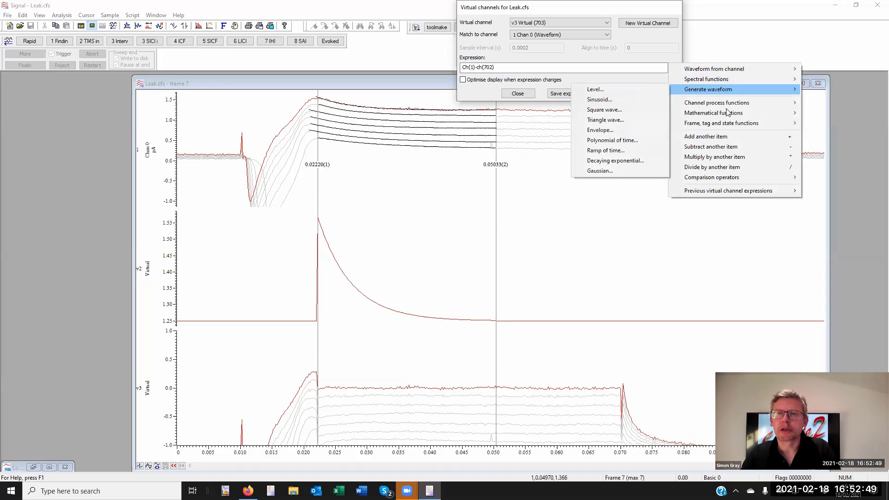
mouse_move(724, 105)
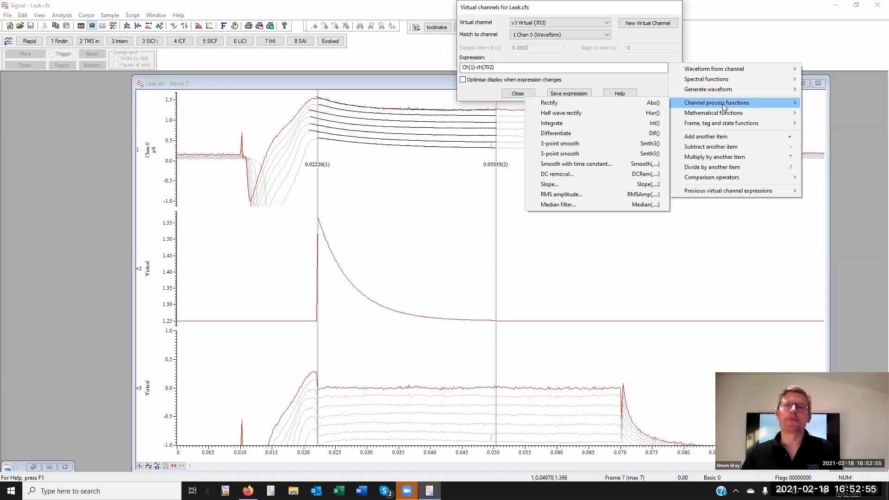
Try to rectify the channel data in frame 7 of Leak.cfs, and discard the frame changes
left_click(67, 17)
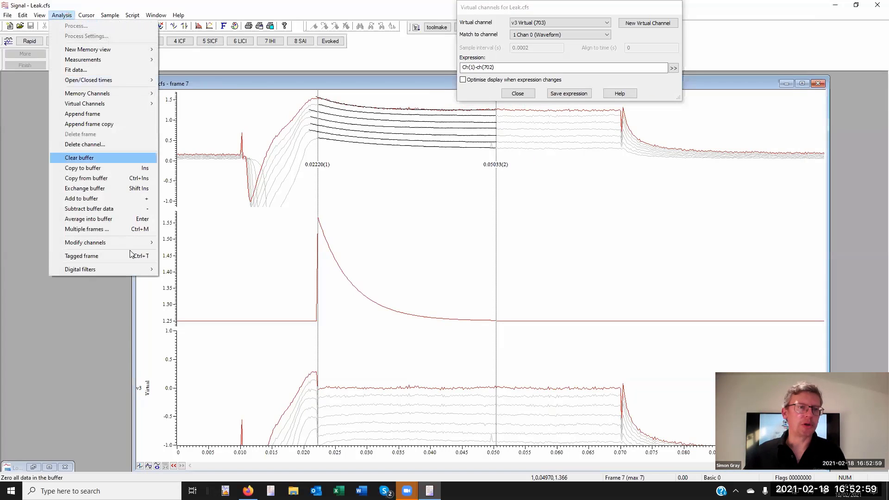
mouse_move(124, 245)
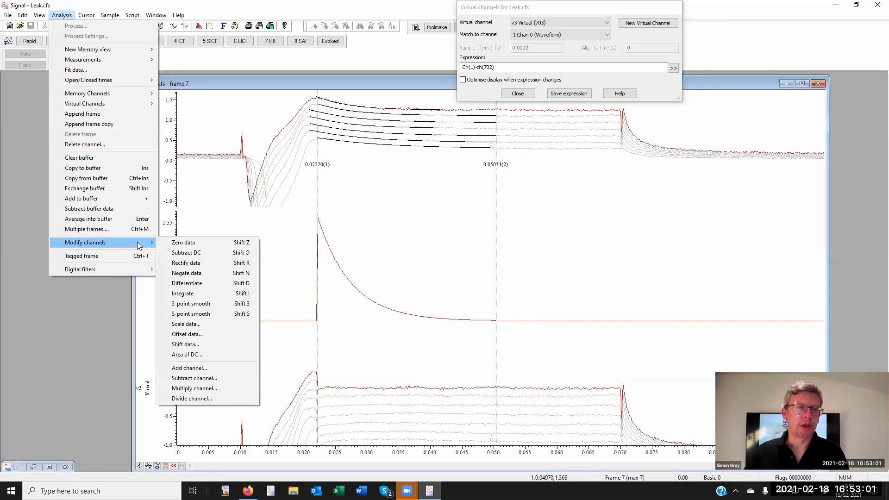
left_click(206, 262)
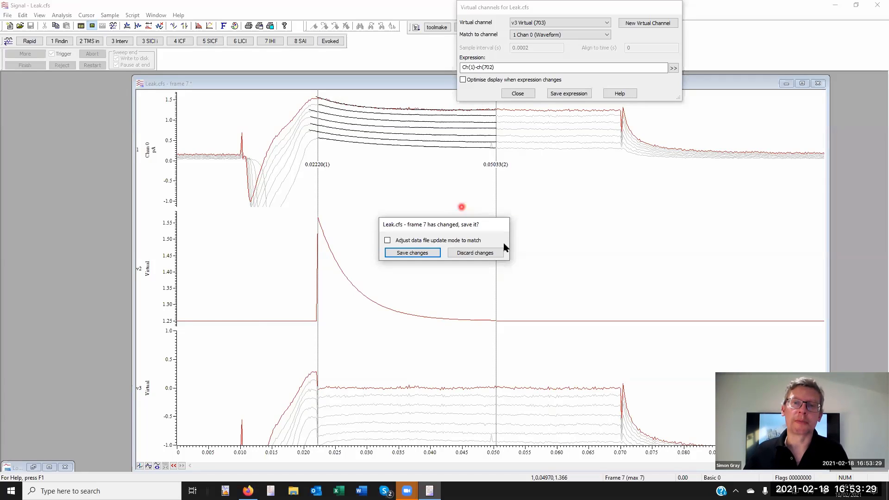
left_click(470, 255)
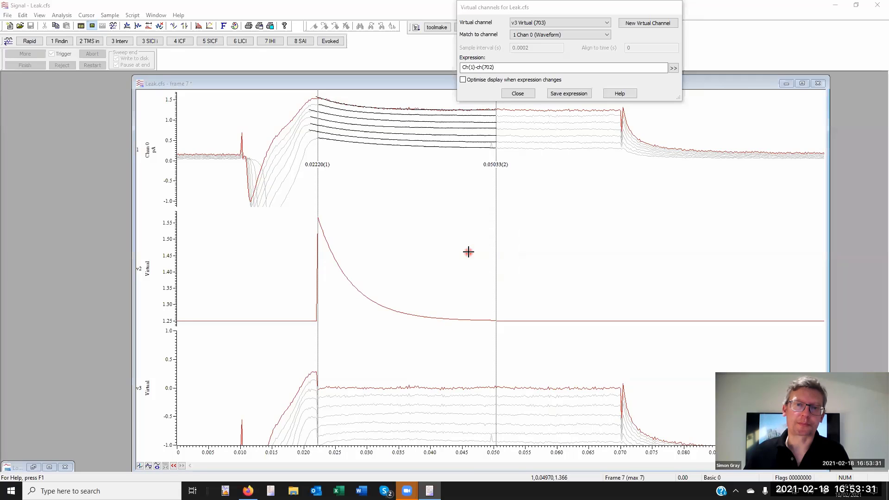
Close the virtual channel settings for Leak.cfs, and close the Leak.cfs data window
left_click(535, 68)
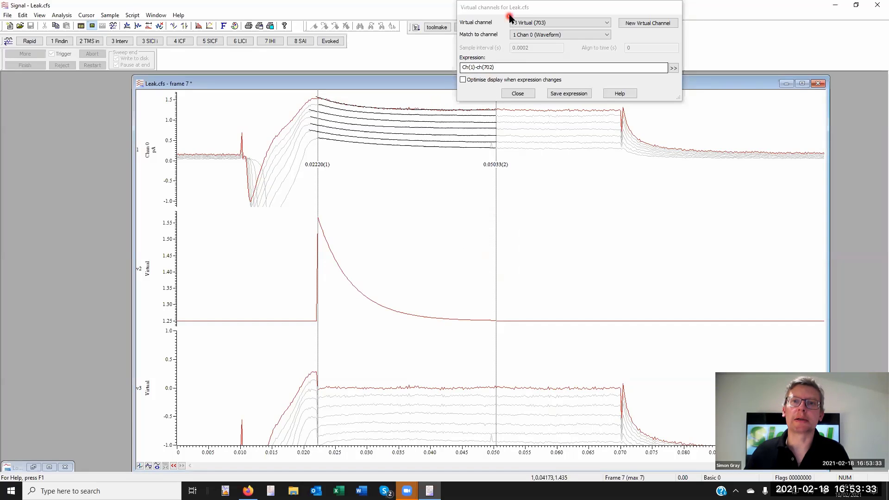
left_click(514, 71)
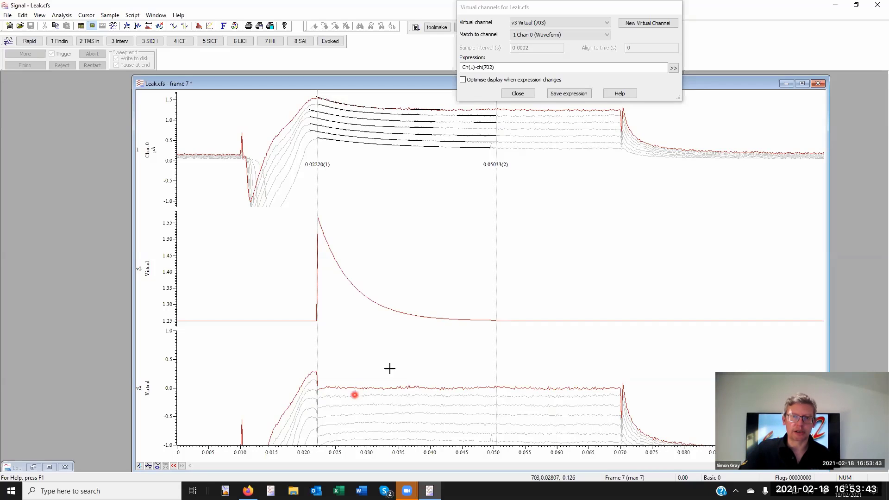
left_click(520, 94)
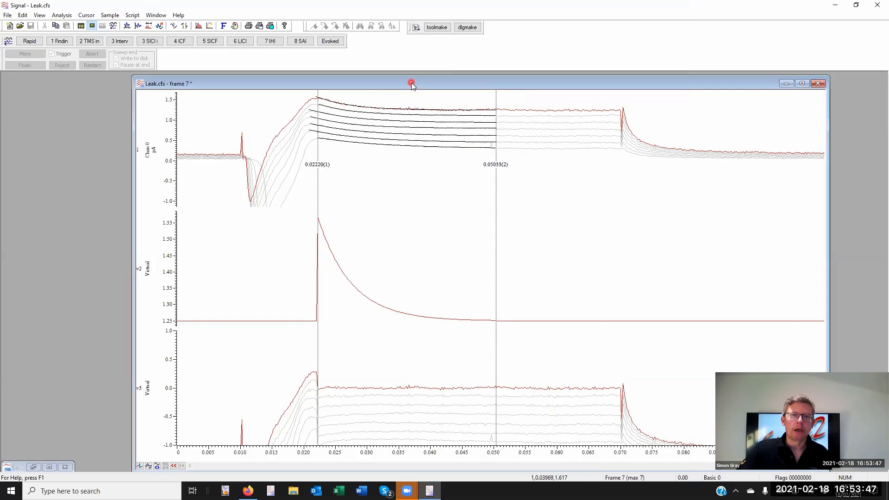
left_click_drag(396, 84, 380, 82)
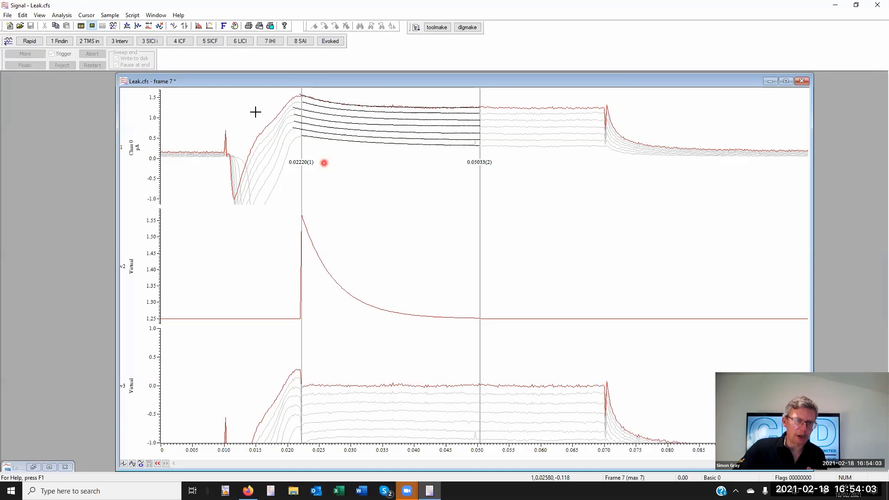
double_click(124, 82)
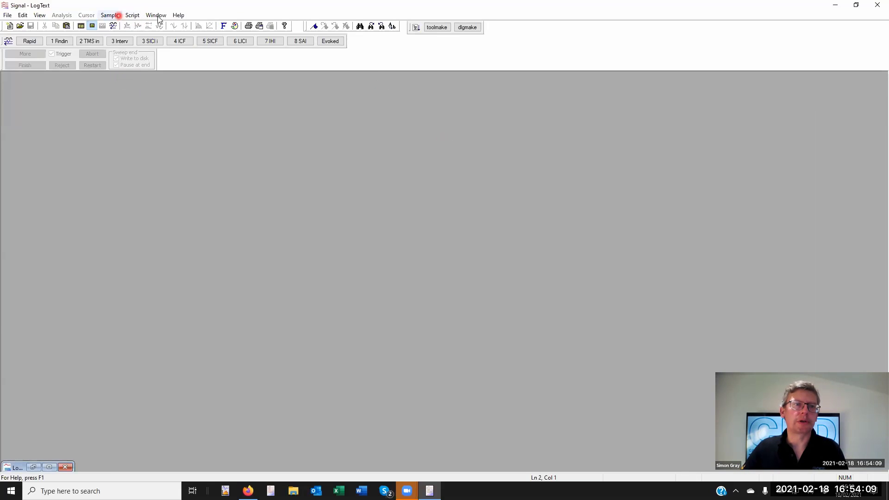
Turn on script recording, and reopen Actions.CFS from the recent files
left_click(133, 15)
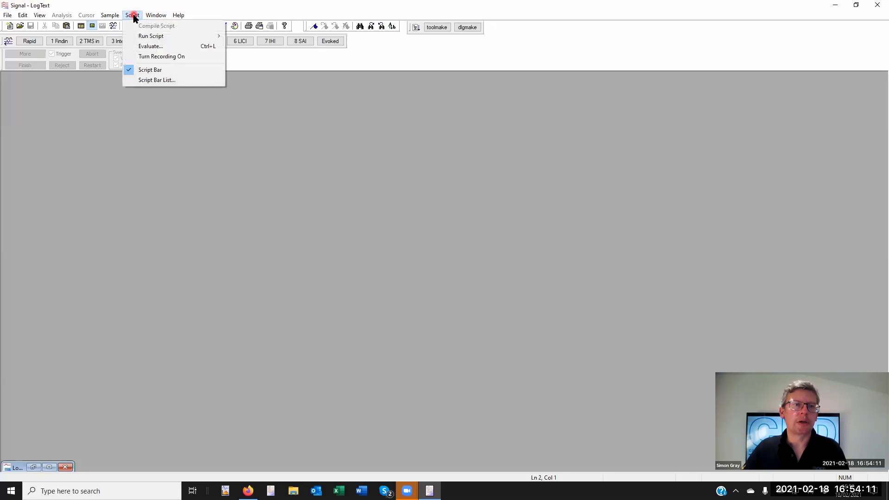
left_click(168, 56)
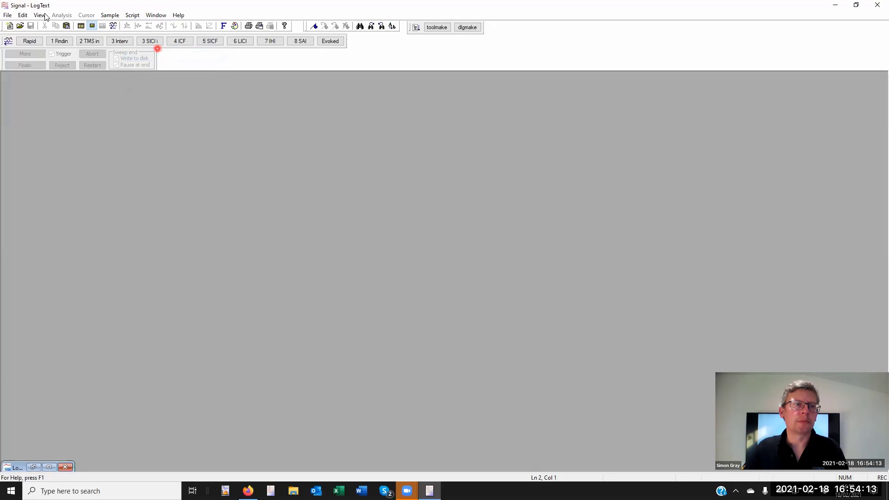
left_click(8, 15)
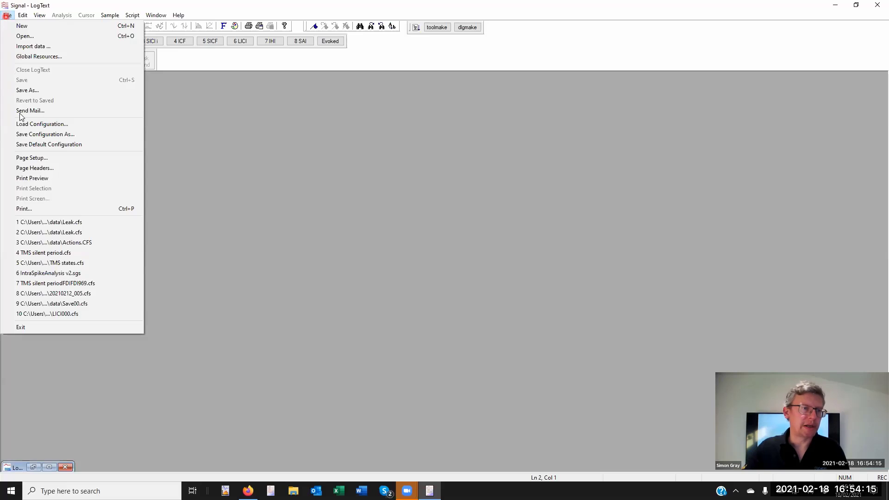
left_click(66, 242)
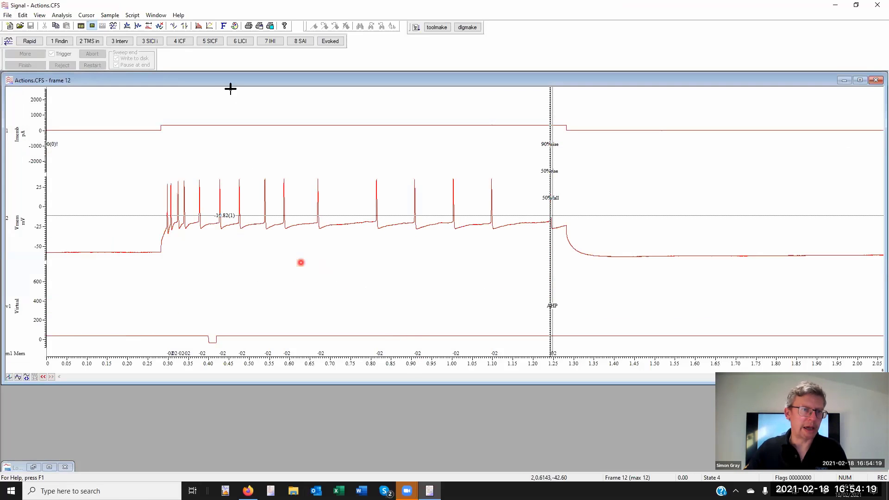
Create a memory channel of type Marker titled Mem in Actions.CFS, and go on to its import settings
left_click(63, 16)
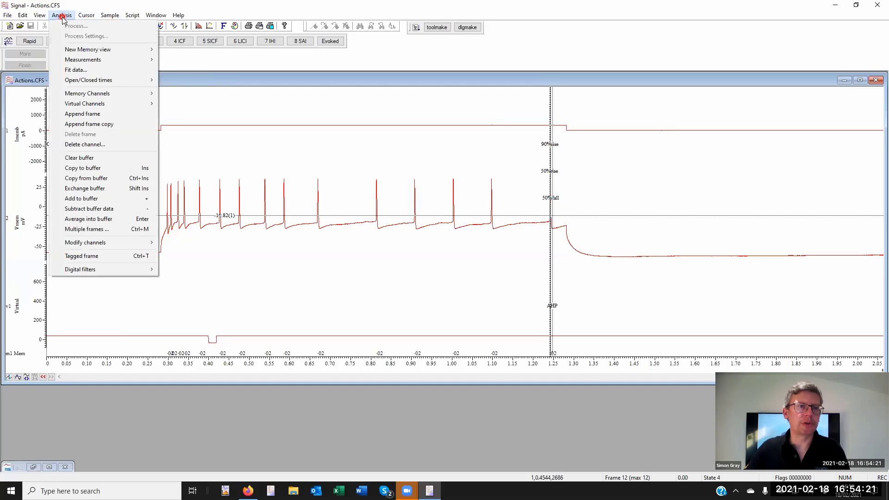
mouse_move(115, 92)
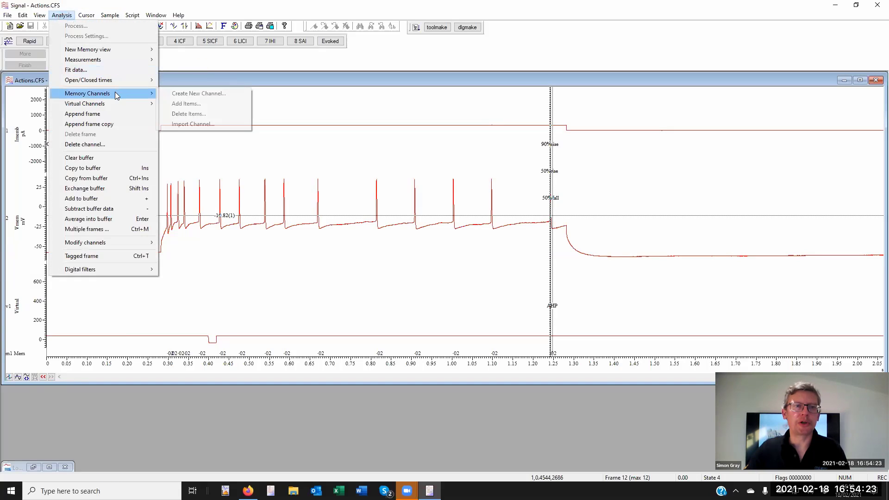
left_click(215, 93)
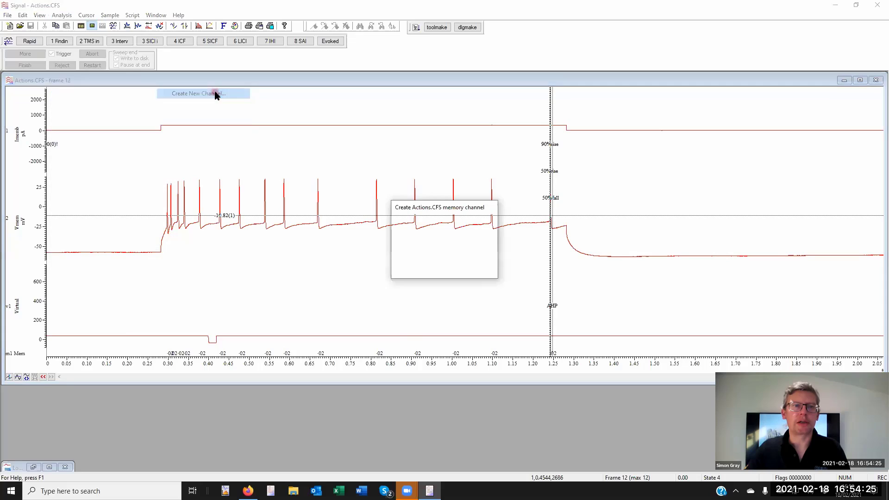
left_click(447, 223)
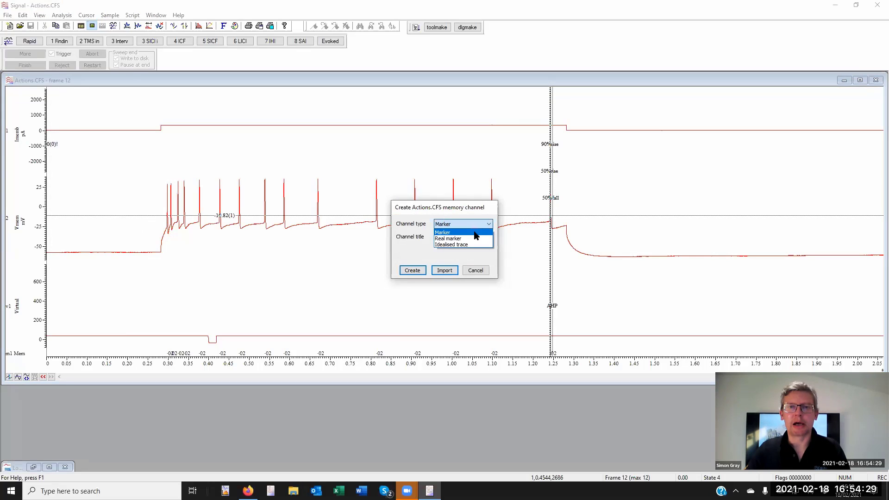
left_click(473, 232)
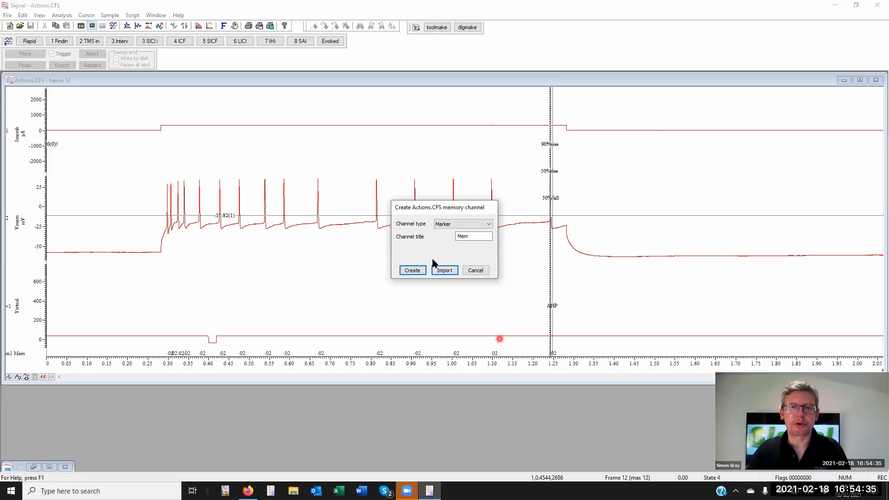
left_click(445, 271)
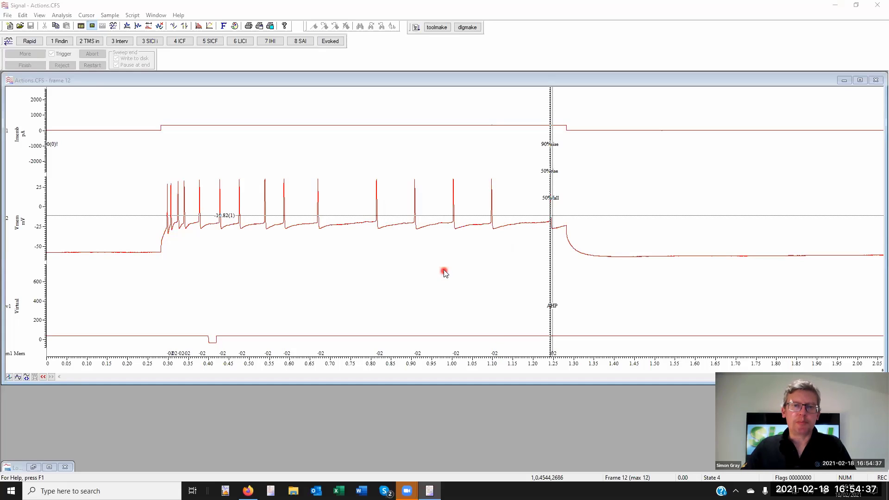
Set the import source to 2 Vmem, with start time MinTime() and end time MaxTime()
left_click(455, 114)
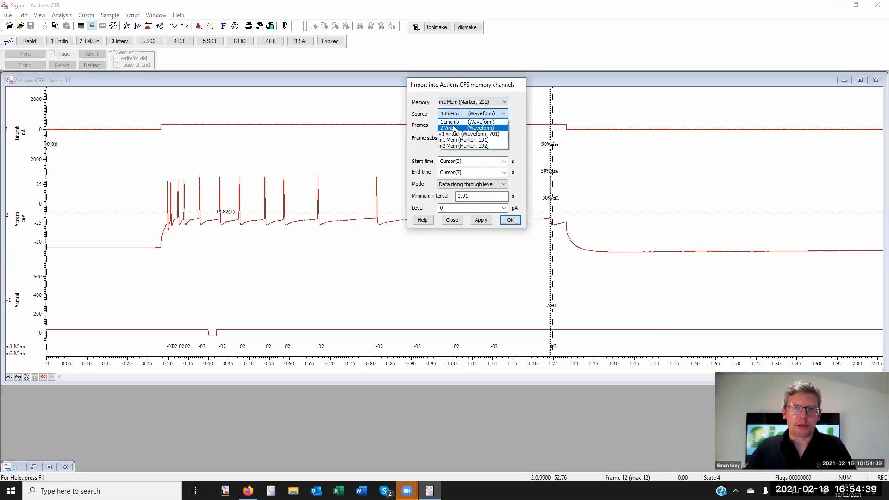
left_click(456, 126)
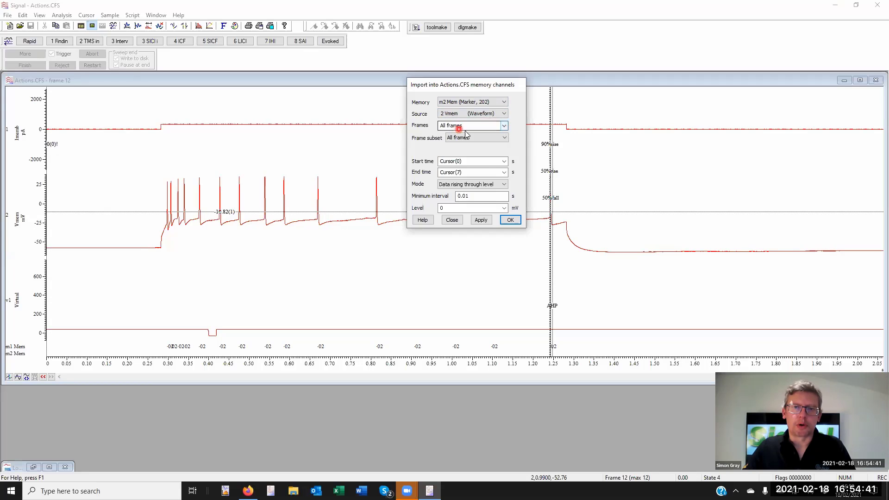
left_click(495, 163)
left_click(504, 162)
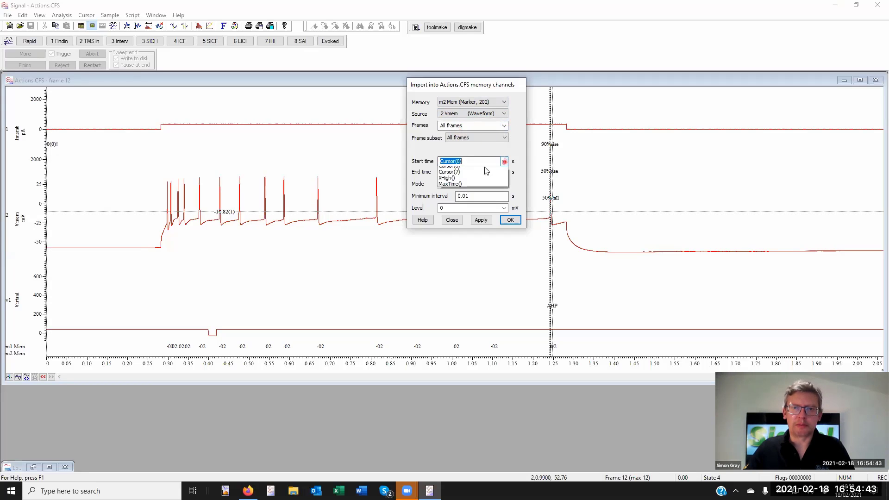
left_click(505, 170)
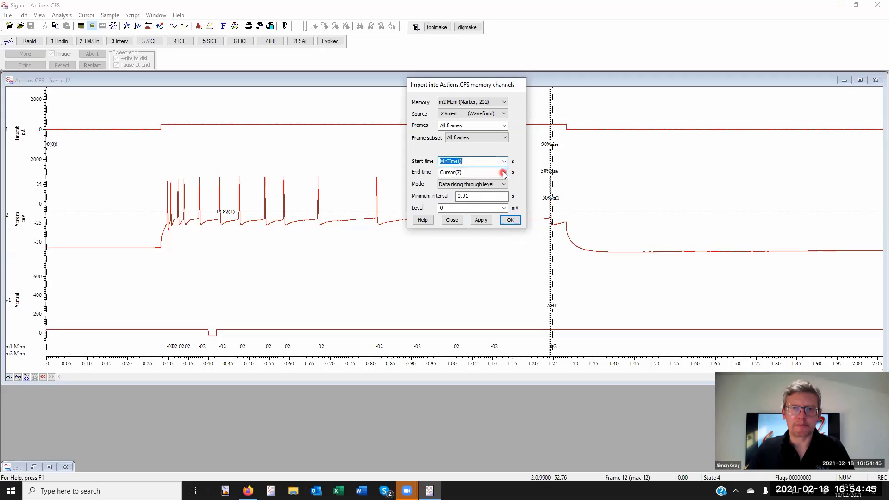
left_click(504, 172)
left_click(463, 248)
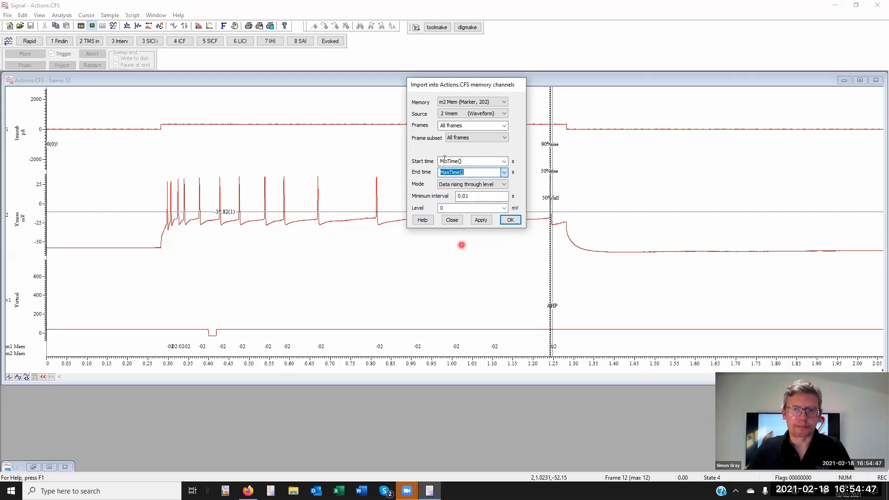
Import markers into m2 where data rises through level HCursor(1), with a minimum interval of 0 s
left_click(476, 184)
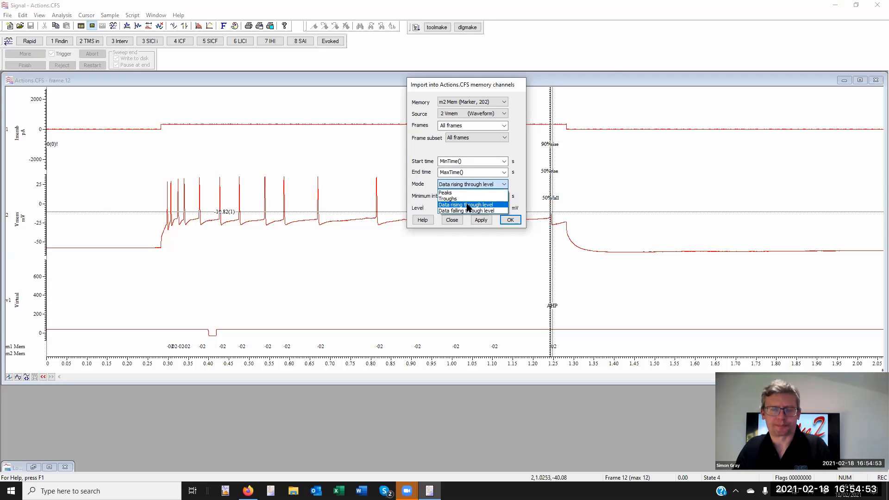
left_click(465, 204)
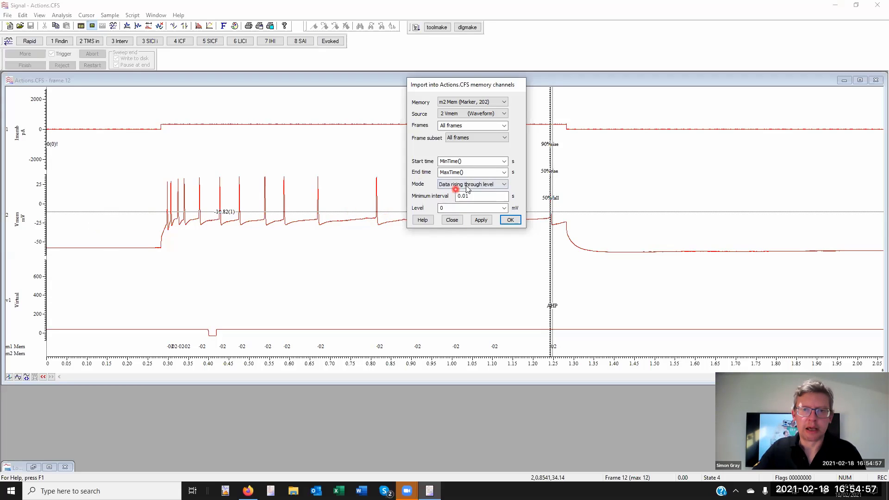
left_click(503, 207)
left_click(473, 223)
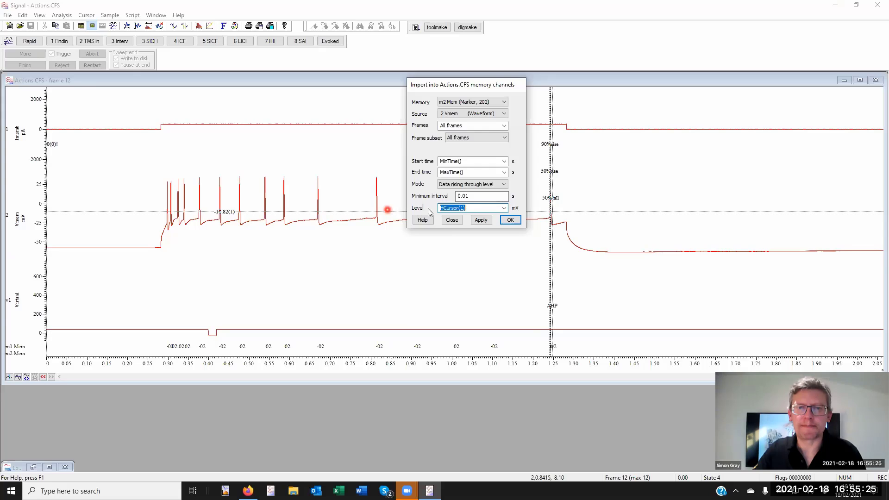
double_click(454, 200)
type("0")
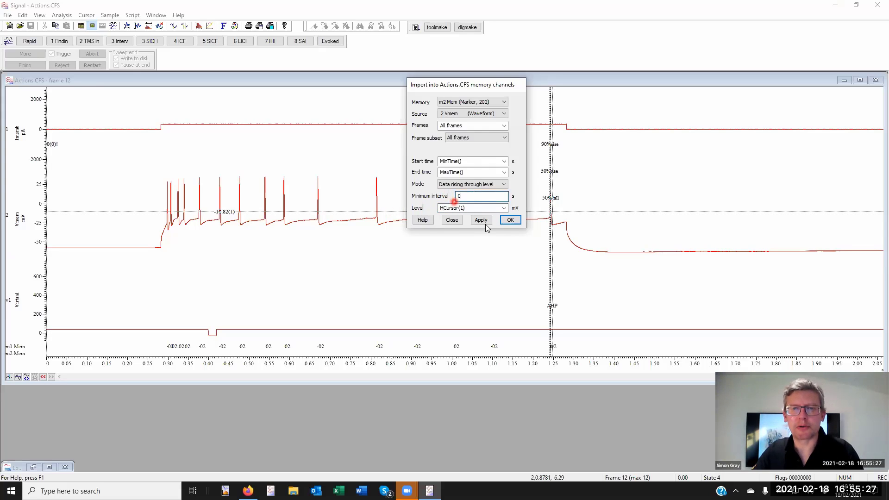
left_click(481, 221)
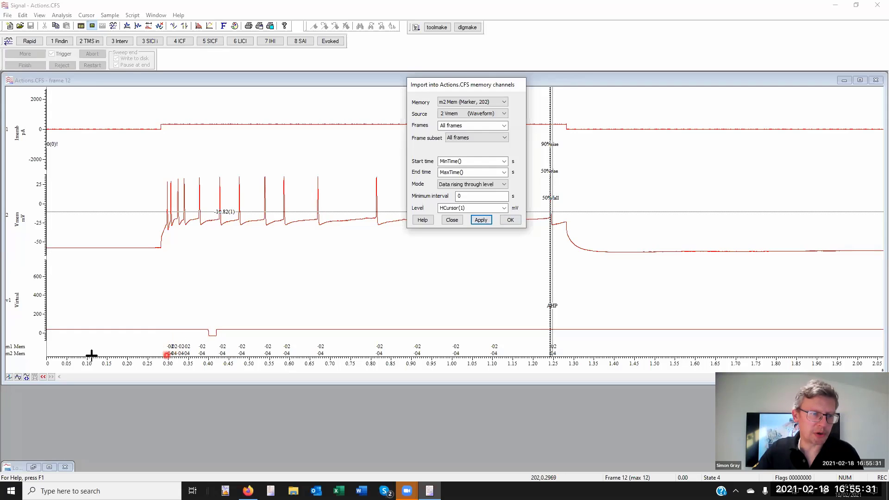
Move the m2 Mem channel directly above Vmem, and inspect its marker on the spike near 0.67 s
left_click(6, 355)
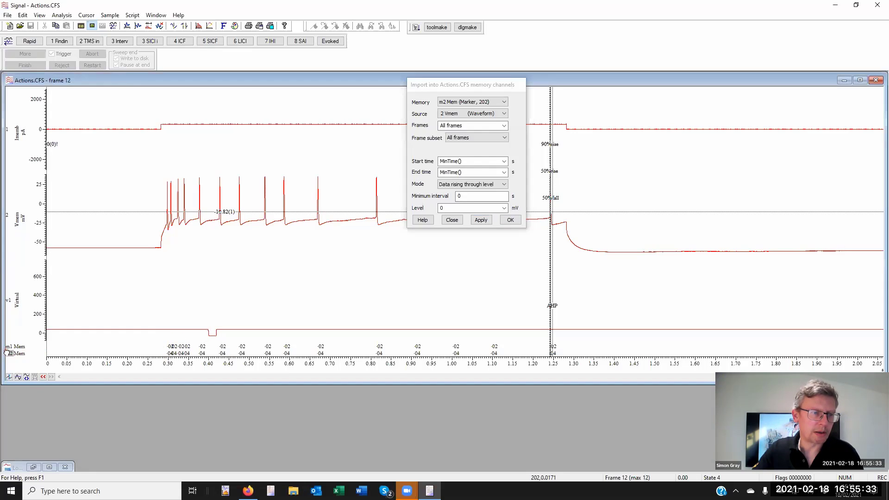
left_click_drag(7, 353, 29, 180)
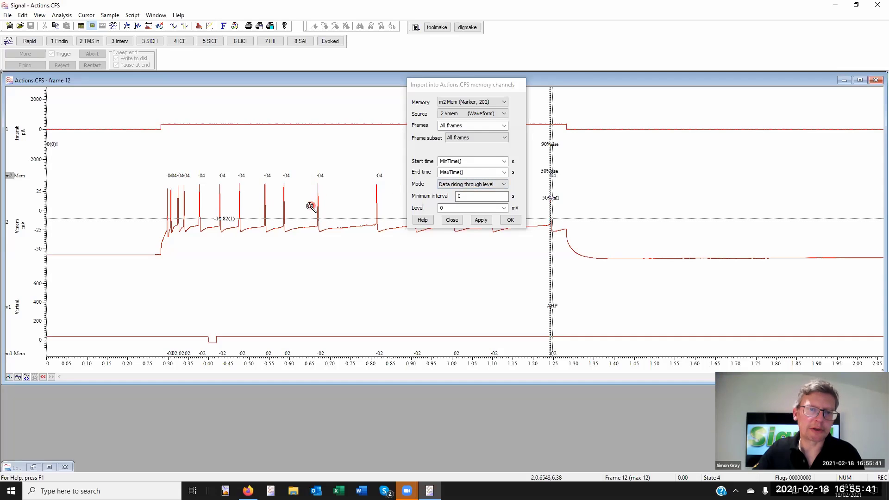
left_click_drag(310, 204, 333, 204)
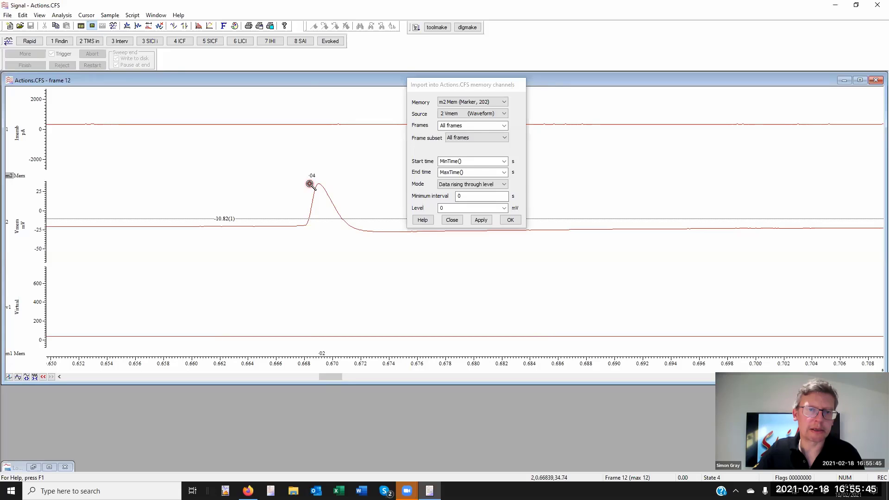
left_click(310, 184)
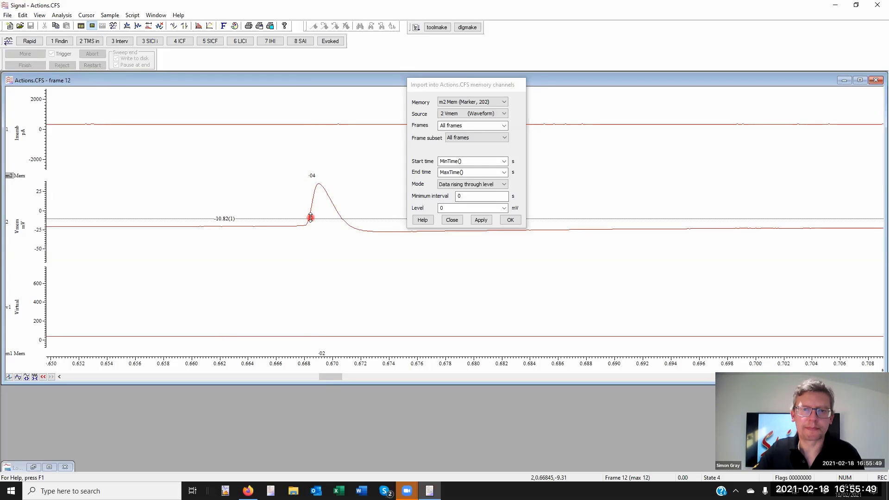
Close the memory channel import settings, and show the full time range of Actions.CFS
left_click(451, 224)
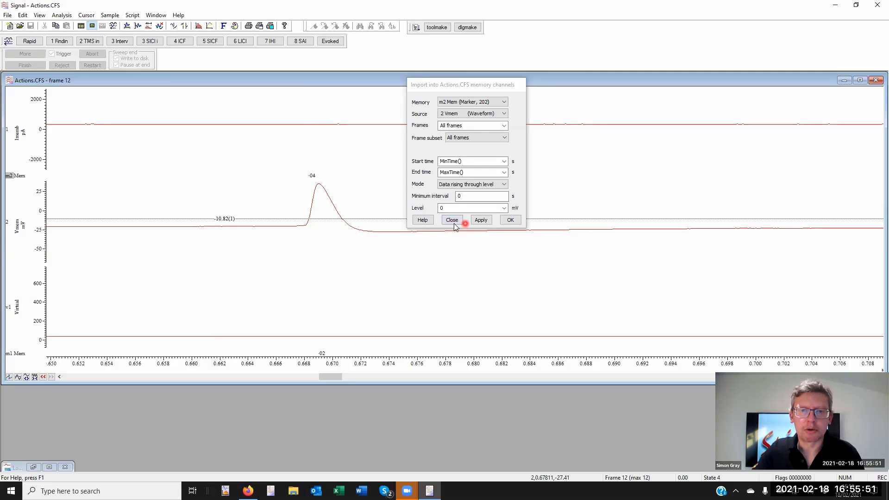
double_click(585, 367)
left_click(151, 73)
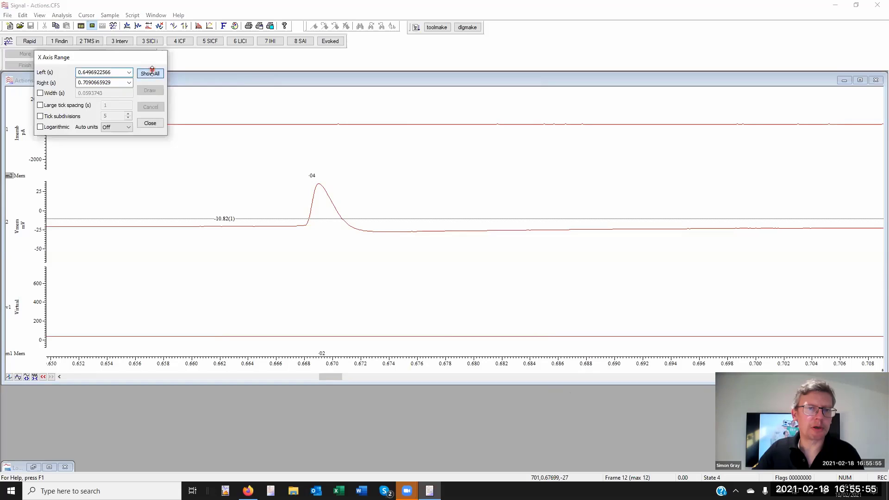
Turn off script recording, then narrow the Script1 window and move it clear of the first spikes in Actions.CFS
left_click(133, 15)
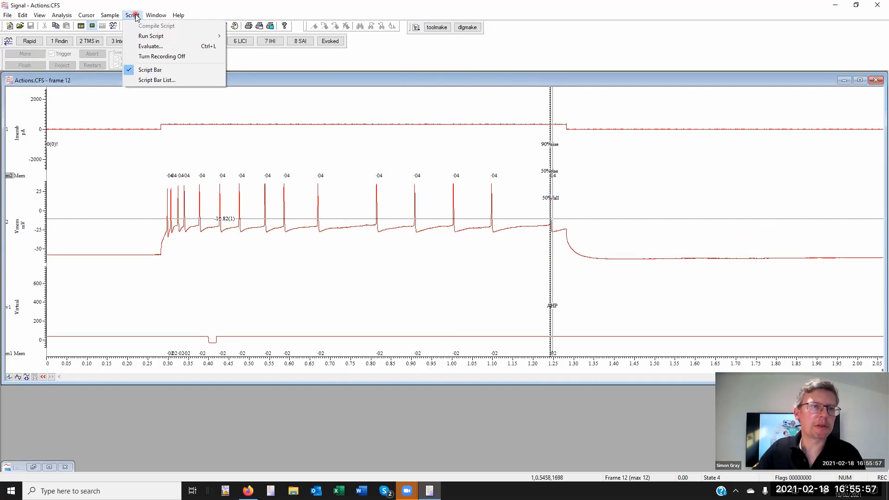
left_click(181, 55)
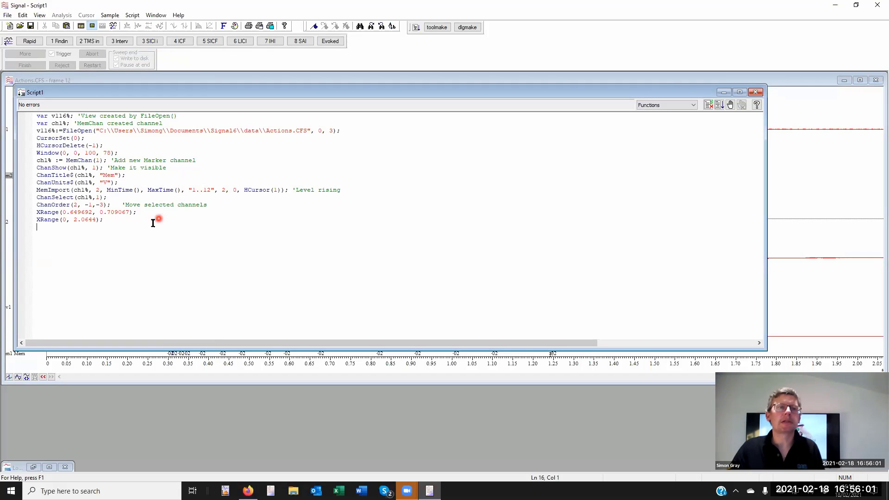
left_click_drag(97, 217, 26, 117)
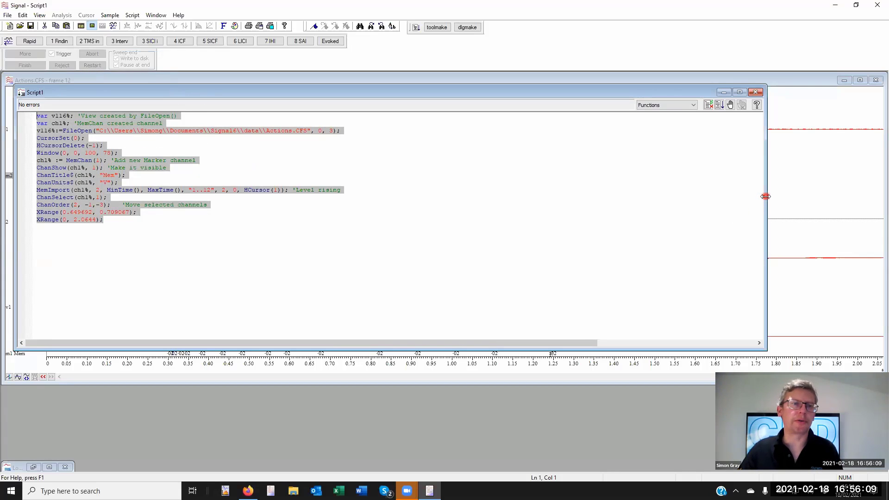
left_click_drag(765, 196, 410, 196)
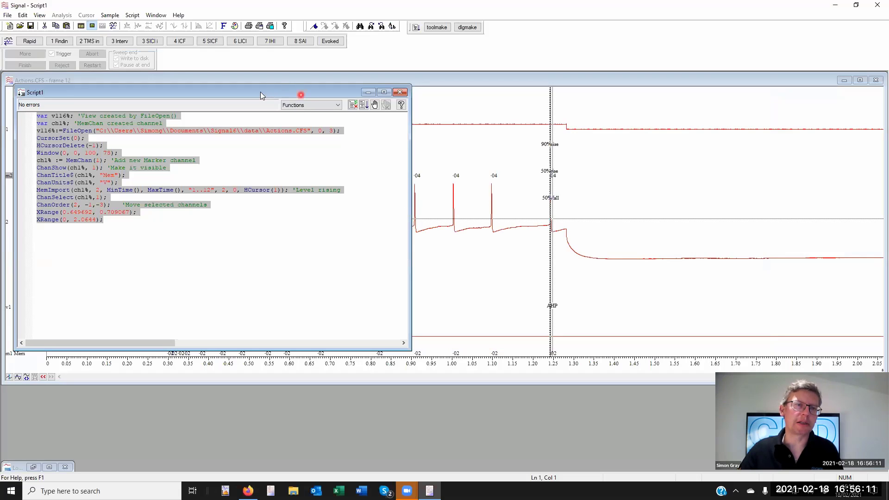
left_click_drag(259, 92, 582, 145)
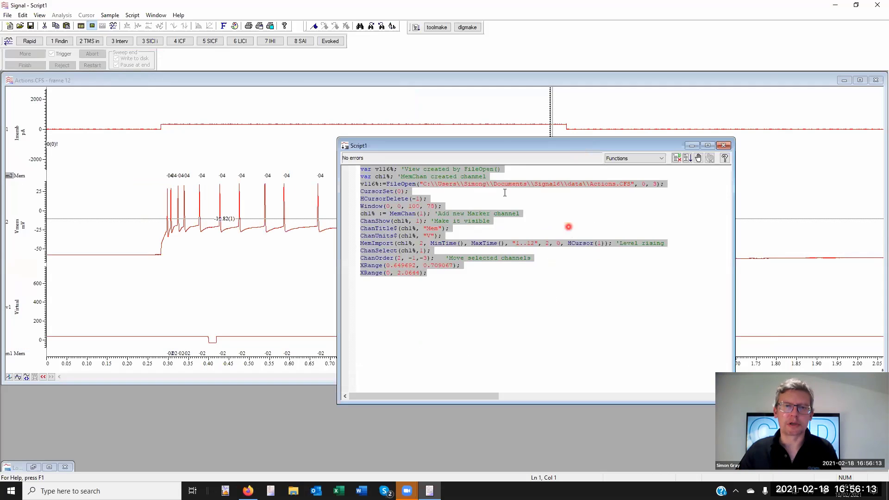
Replace the Actions.CFS path in the script's FileOpen call with an empty string
left_click(568, 226)
left_click_drag(443, 186, 630, 184)
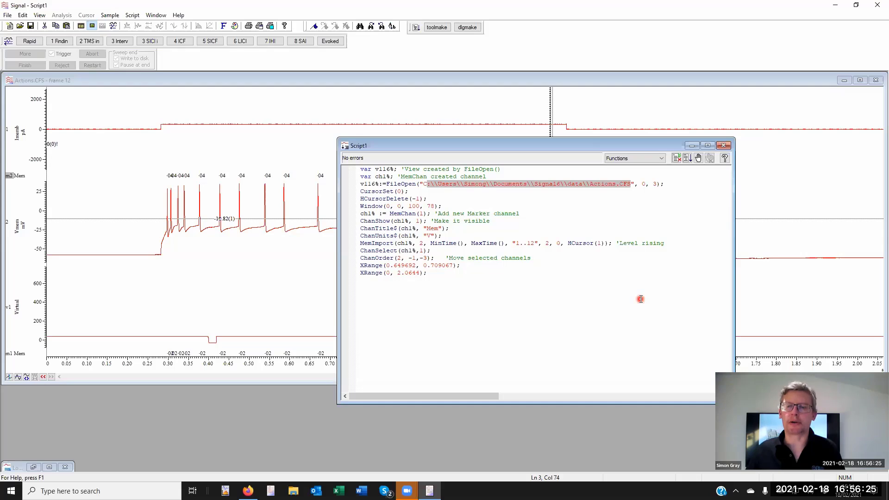
key("Delete")
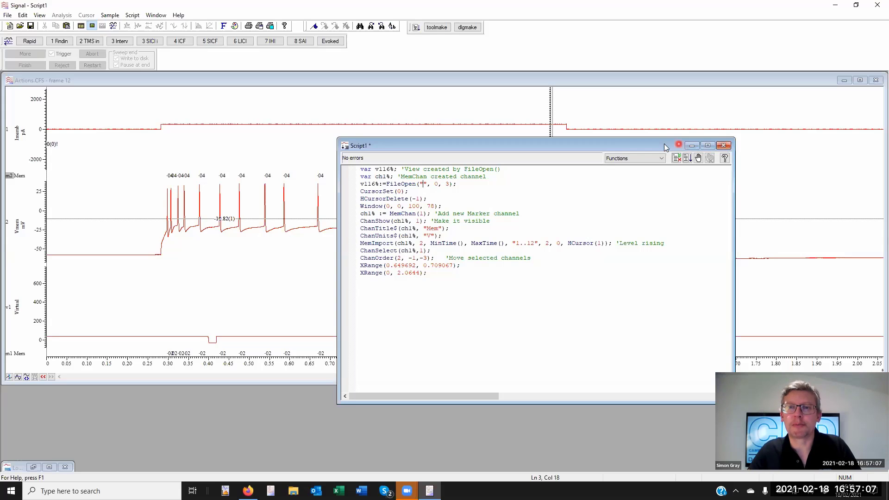
Close the Script1 window without saving the changes
left_click_drag(662, 115, 668, 116)
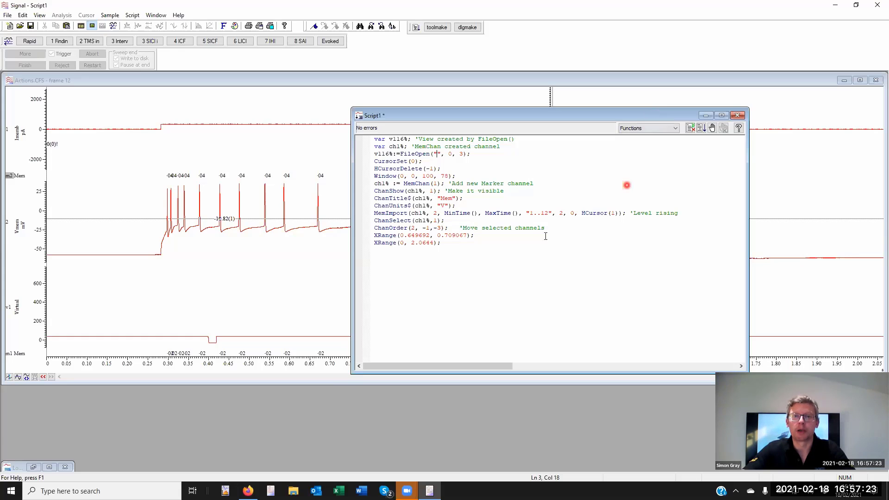
left_click(736, 115)
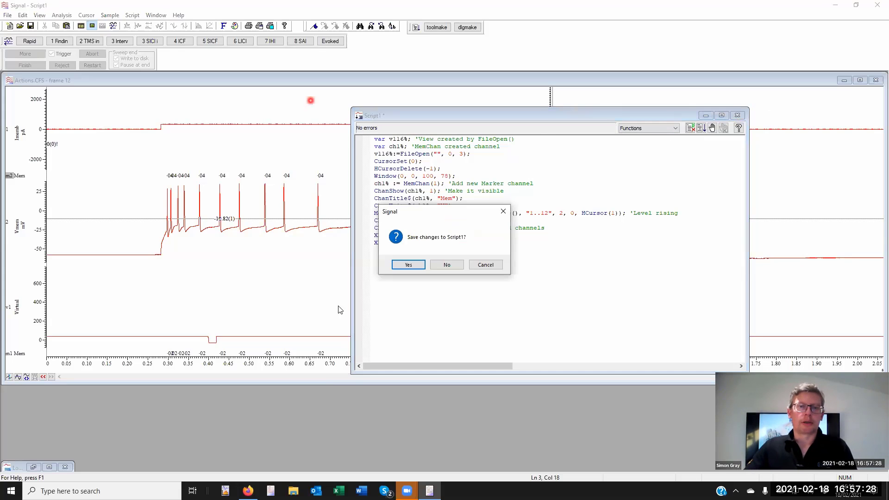
left_click(447, 263)
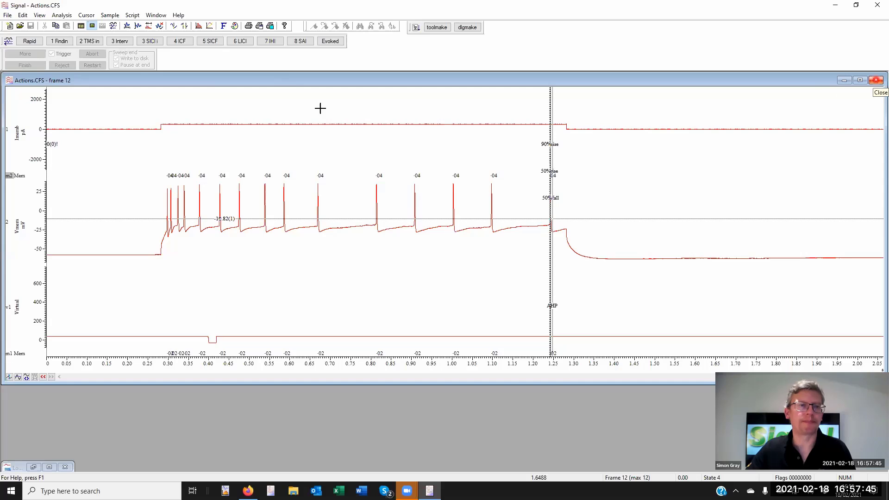
Create a Real marker memory channel titled Mem with units V and 1 real, and go on to its import settings
left_click(62, 17)
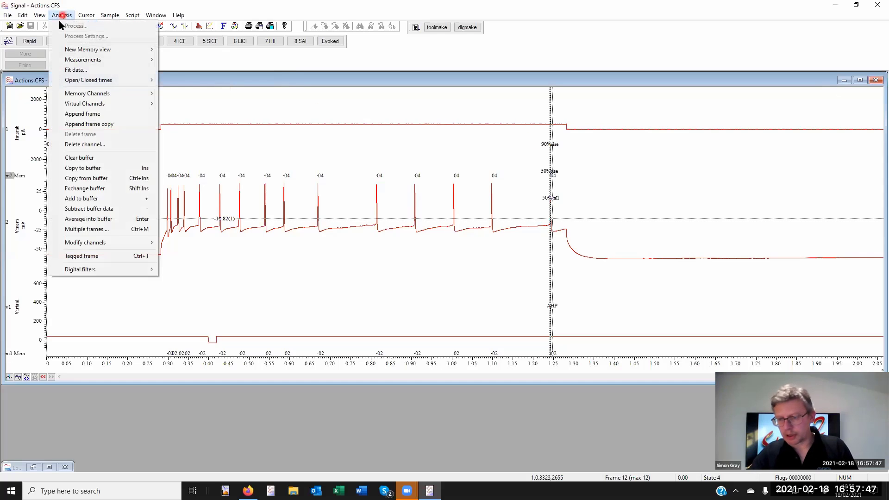
mouse_move(103, 93)
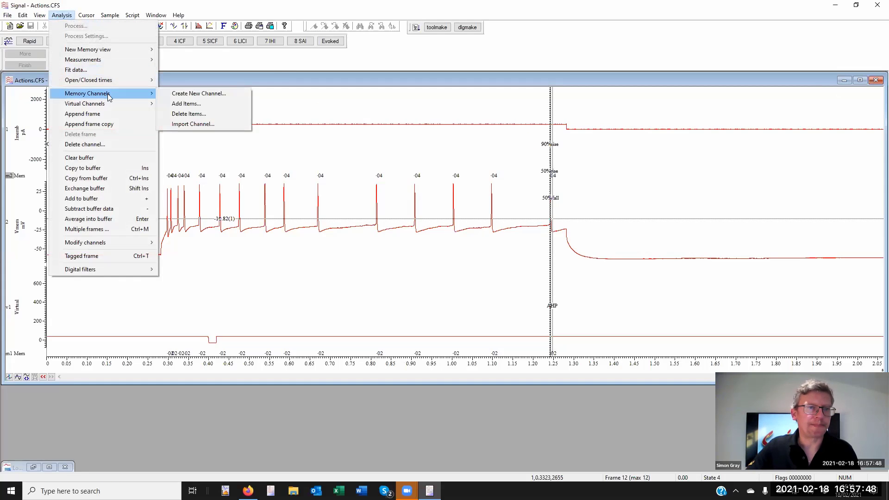
left_click(226, 93)
left_click(467, 225)
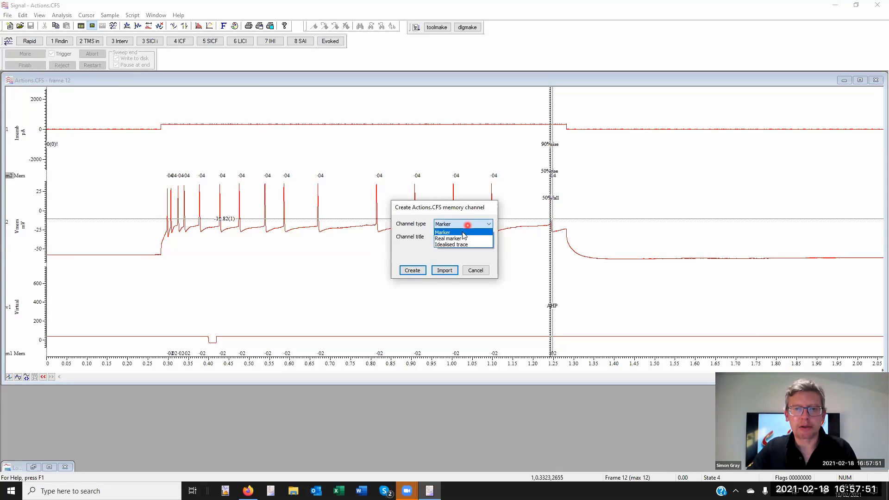
left_click(467, 238)
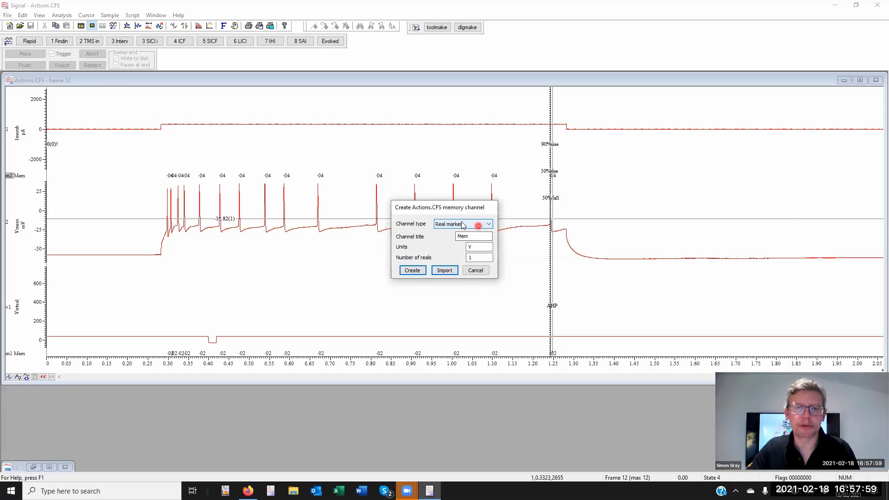
left_click(443, 271)
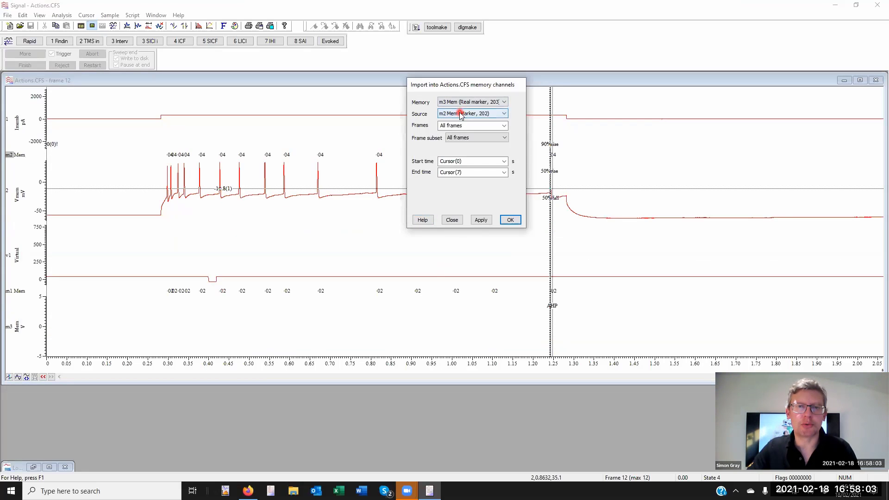
Set the import source to the 2 Vmem waveform and the time range from MinTime() to MaxTime()
left_click(461, 116)
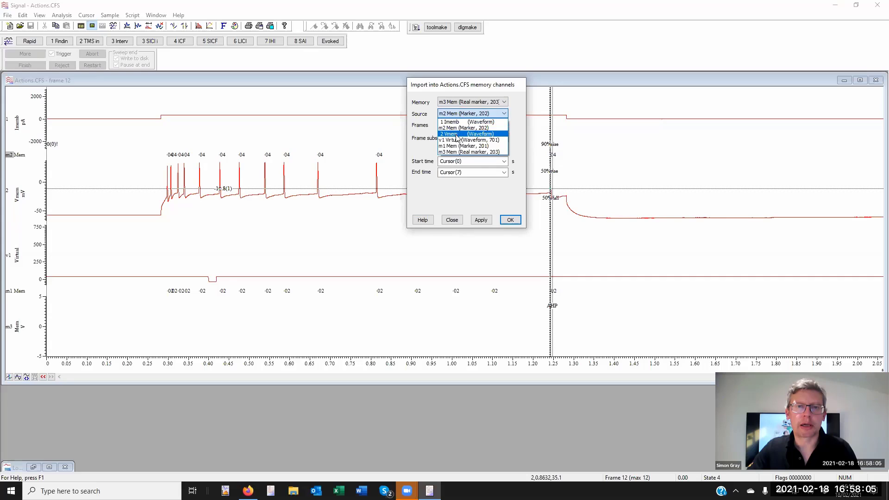
left_click(459, 138)
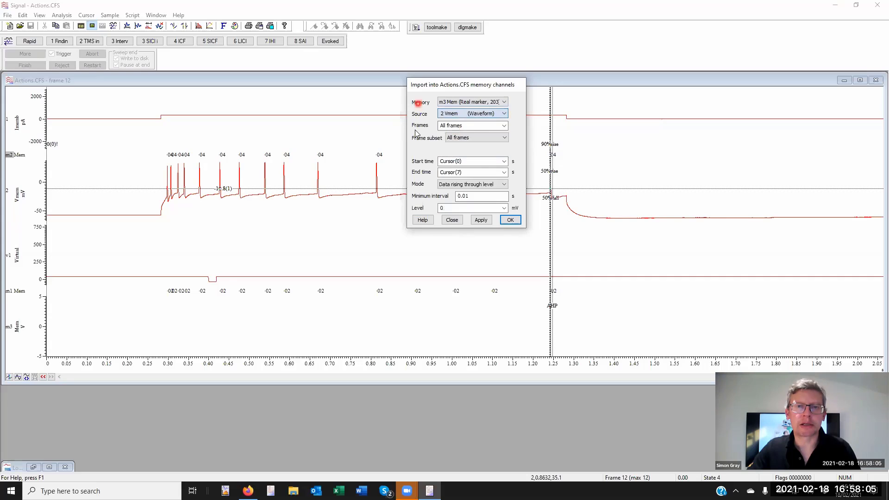
left_click(501, 162)
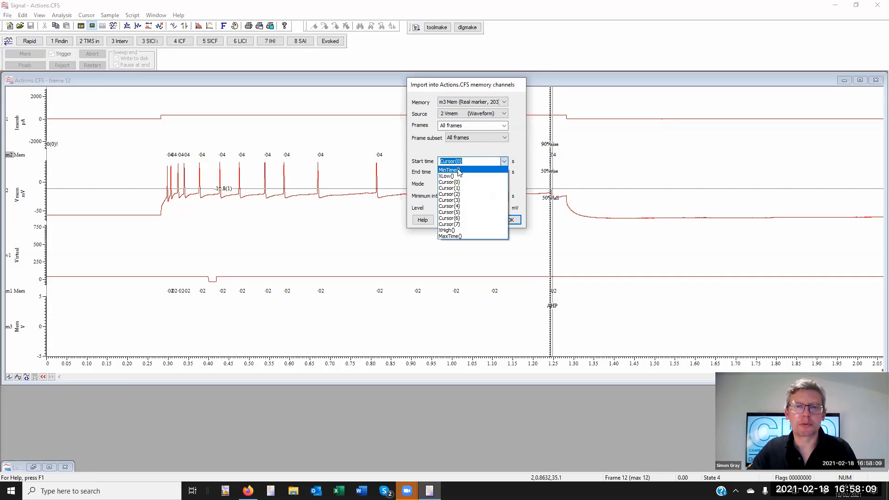
left_click(476, 166)
left_click(462, 173)
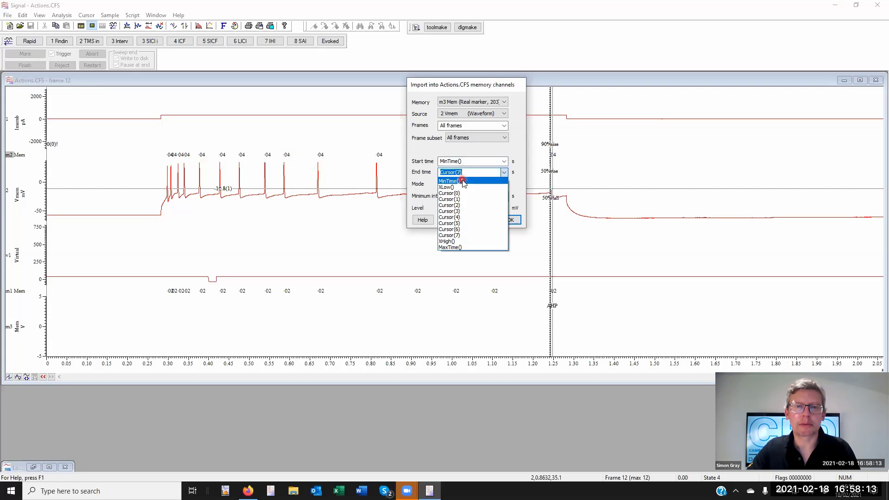
left_click(451, 247)
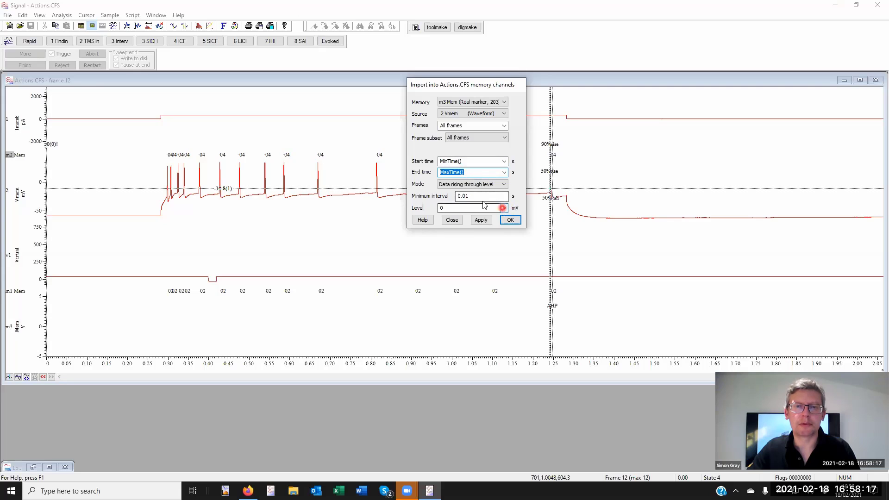
Import the Vmem peaks into memory channel m3 for all frames, using Peaks mode, size 20 mV and minimum interval 0 s
left_click(468, 185)
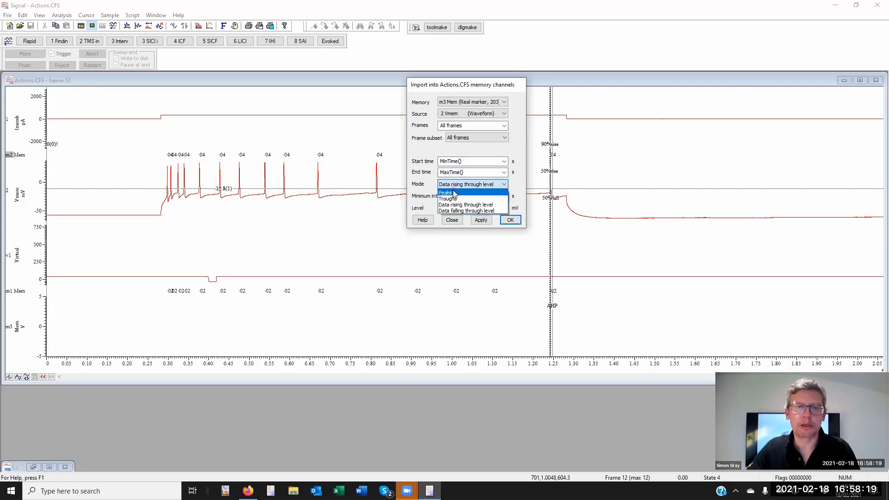
left_click(454, 193)
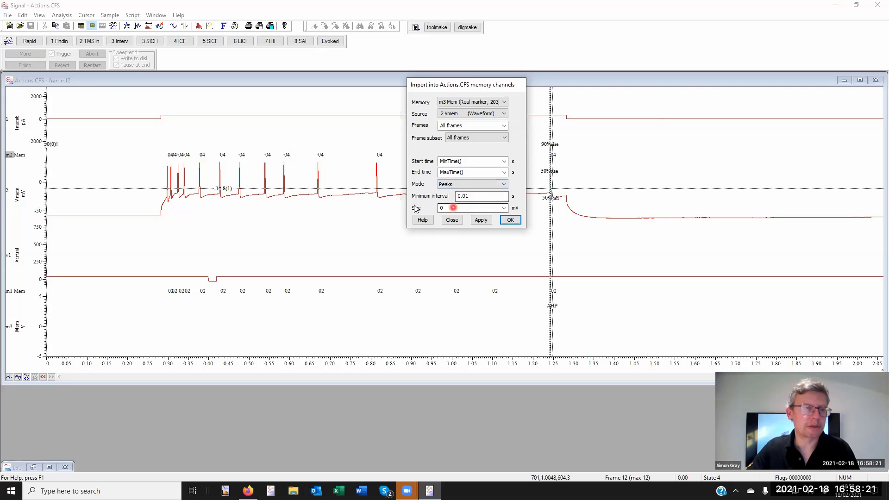
left_click(485, 209)
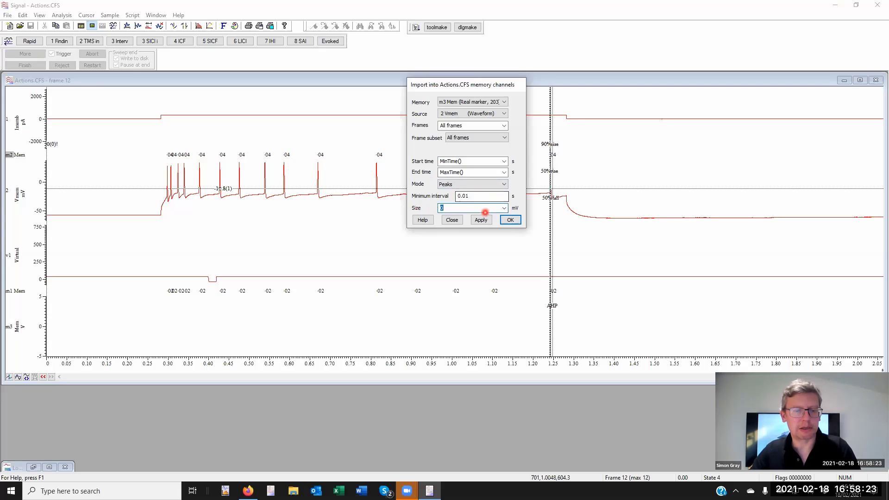
type("20")
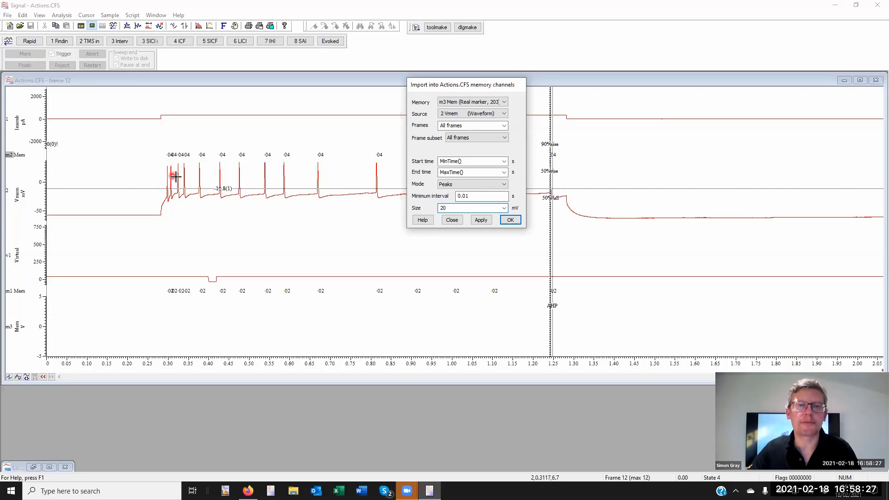
left_click(450, 207)
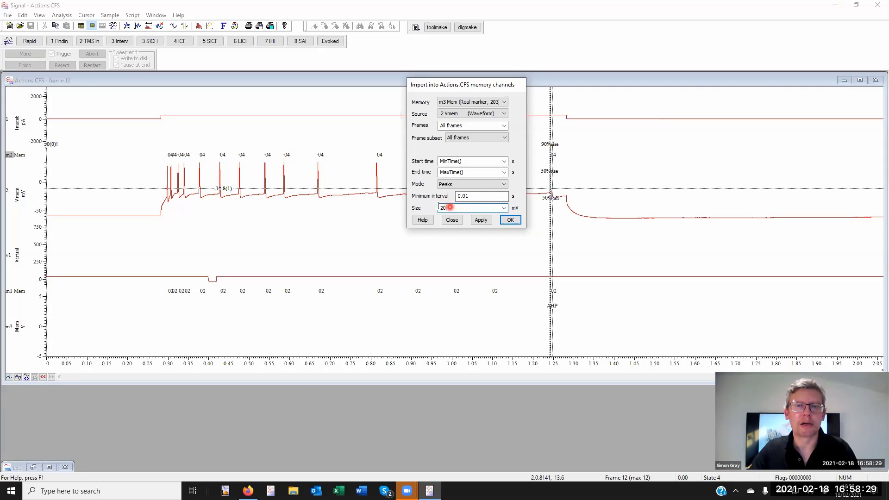
left_click_drag(482, 196, 440, 196)
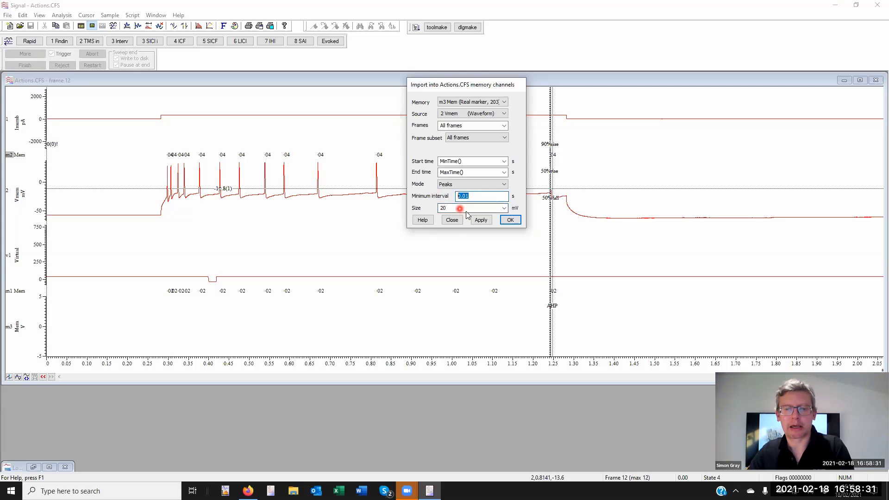
type("0")
left_click(482, 220)
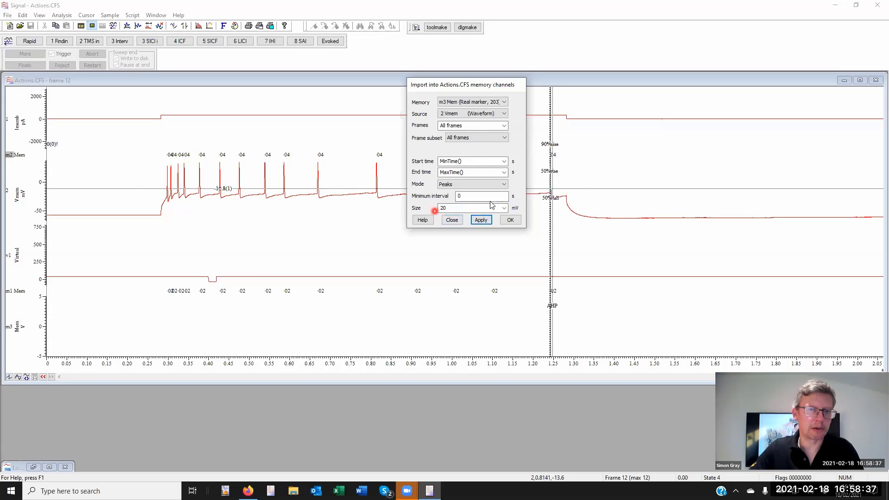
left_click(511, 220)
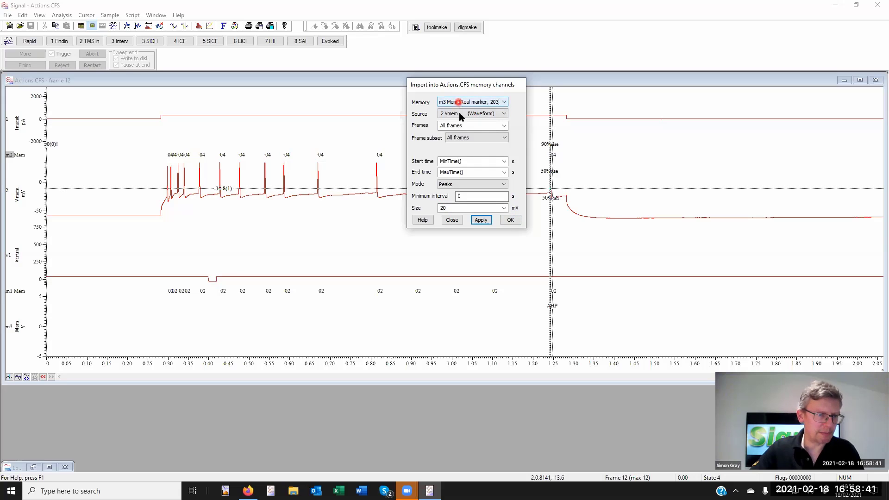
left_click(510, 220)
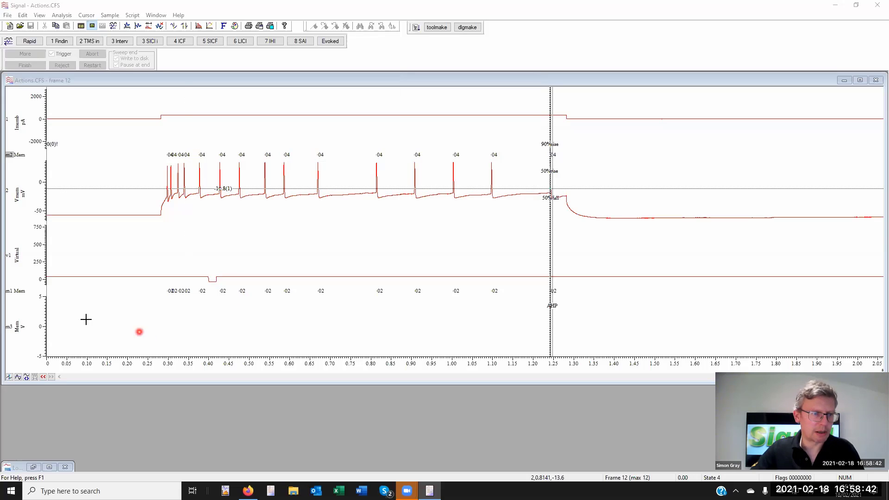
Optimise the Y range of memory channel m3 to fit the imported peak values
double_click(45, 314)
left_click(235, 145)
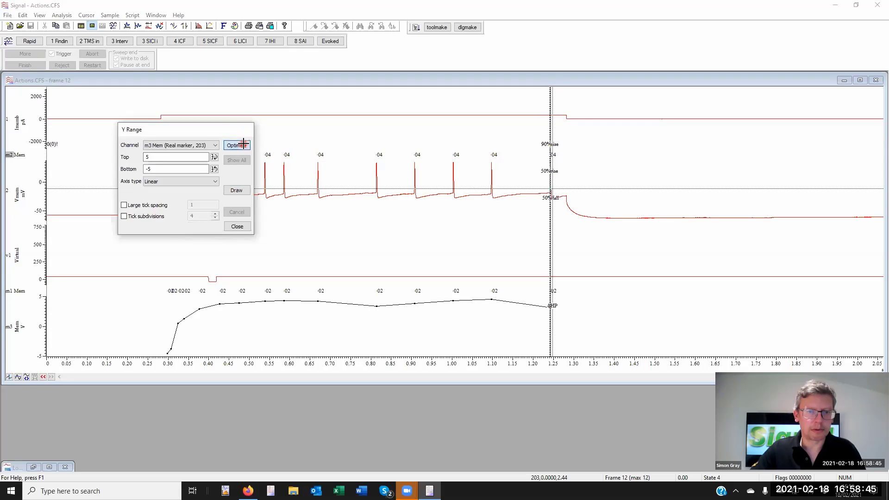
left_click(195, 209)
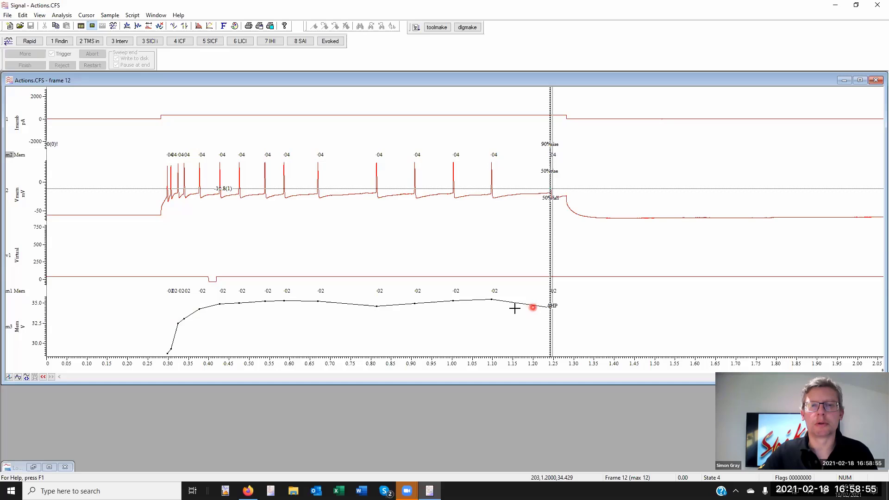
Open the Add items settings for channel m3 and place the 90%rise cursor at about 0.74 s, between two spikes
right_click(355, 310)
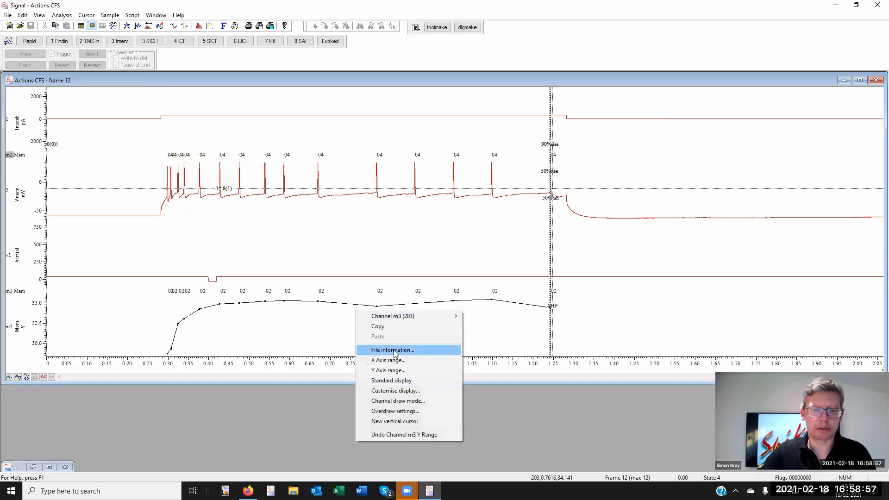
mouse_move(403, 316)
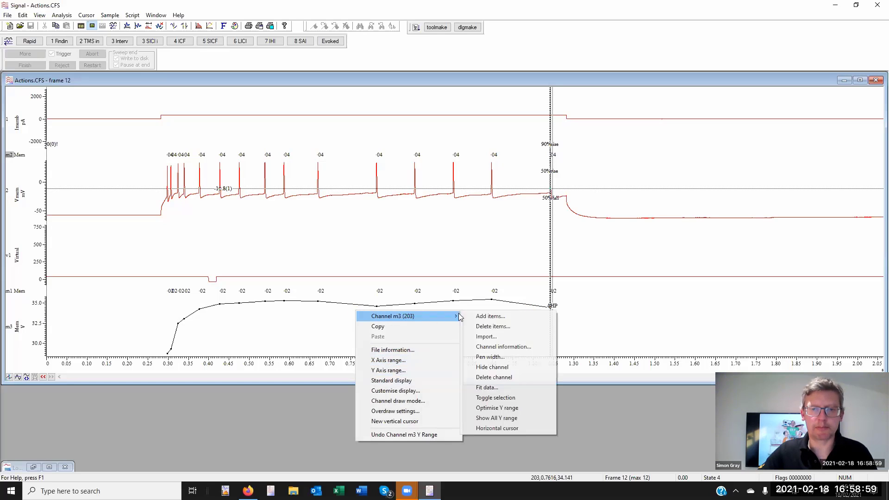
left_click(492, 318)
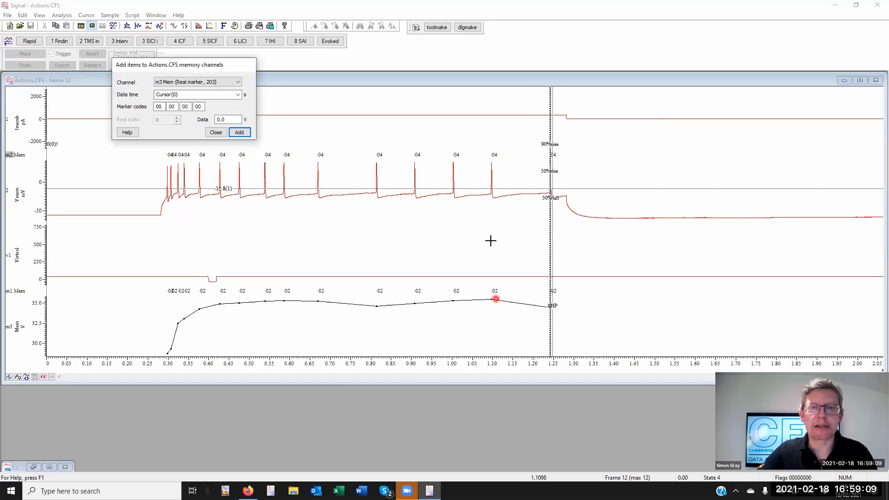
left_click(343, 255)
key("ctrl+2")
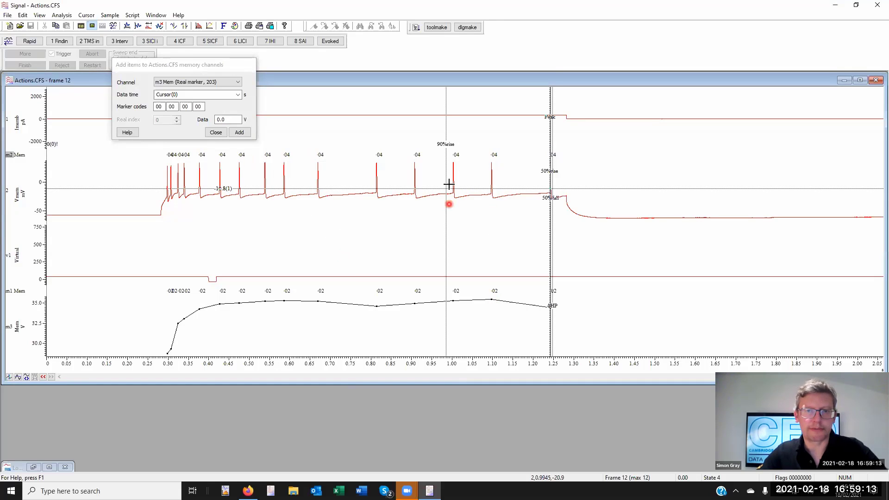
left_click_drag(446, 205, 348, 235)
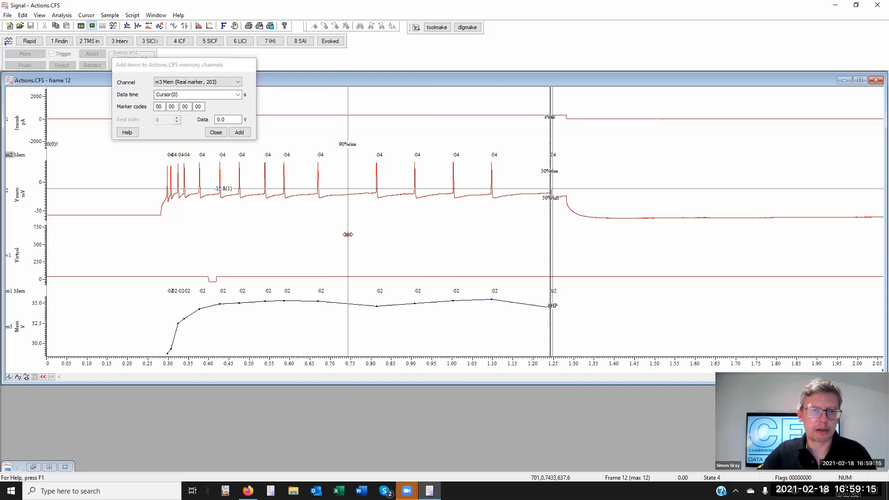
Add an item to channel m3 at Cursor(4) with a data value of 37 V
left_click(188, 97)
left_click(238, 95)
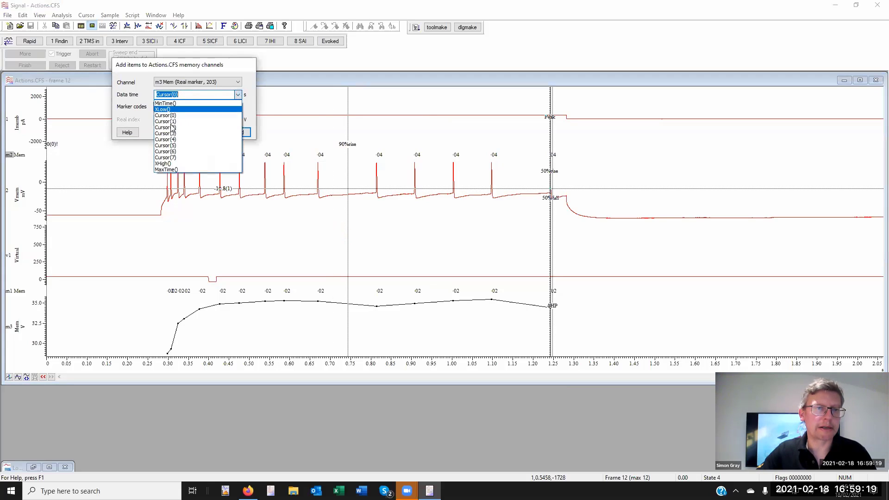
left_click(175, 139)
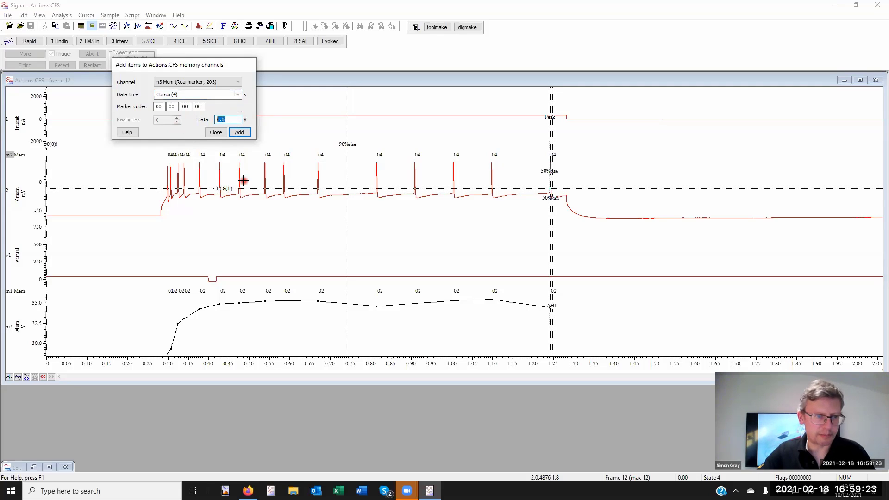
type("3")
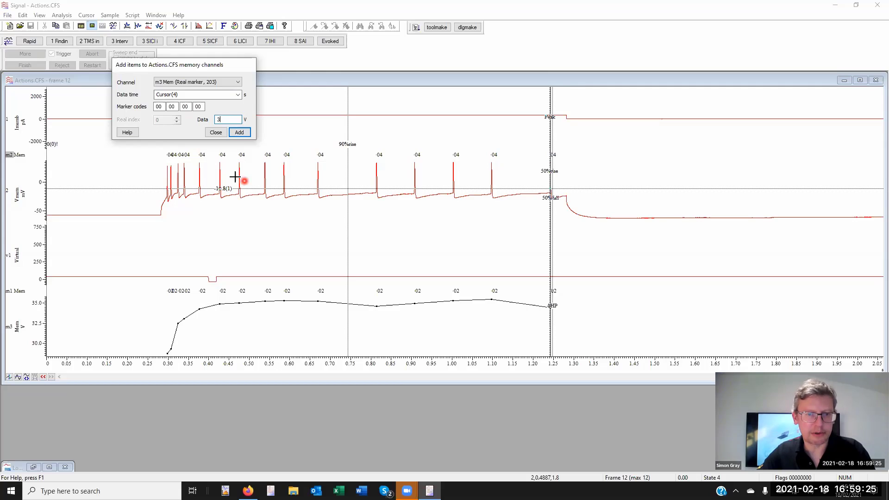
type("7")
left_click(239, 134)
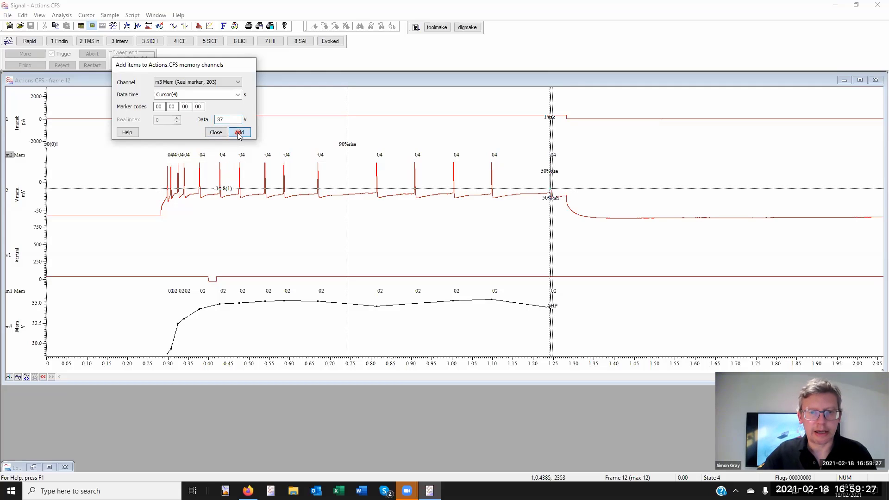
Re-optimise channel m3's Y range to include the added 37 V item, and close the Add items dialog
double_click(40, 313)
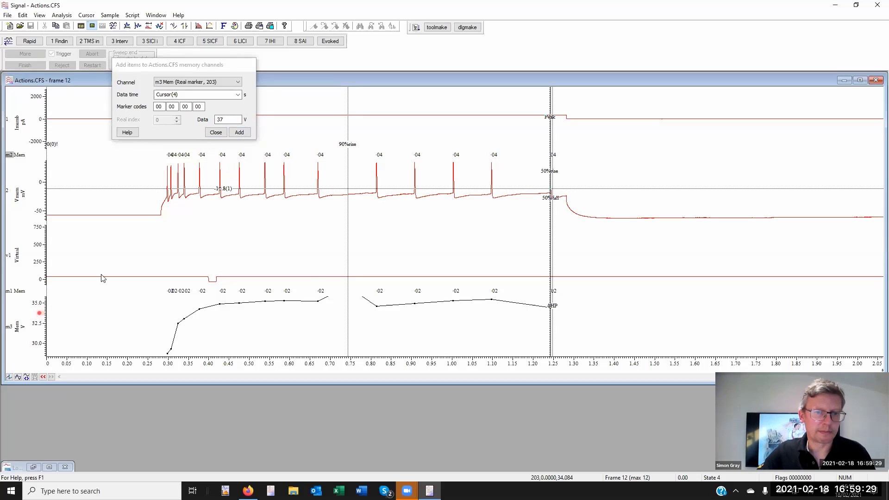
left_click(234, 144)
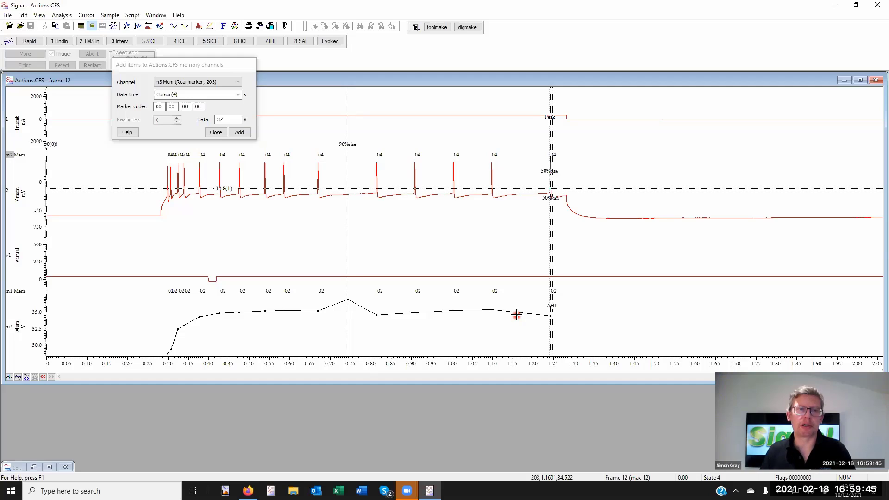
left_click(216, 132)
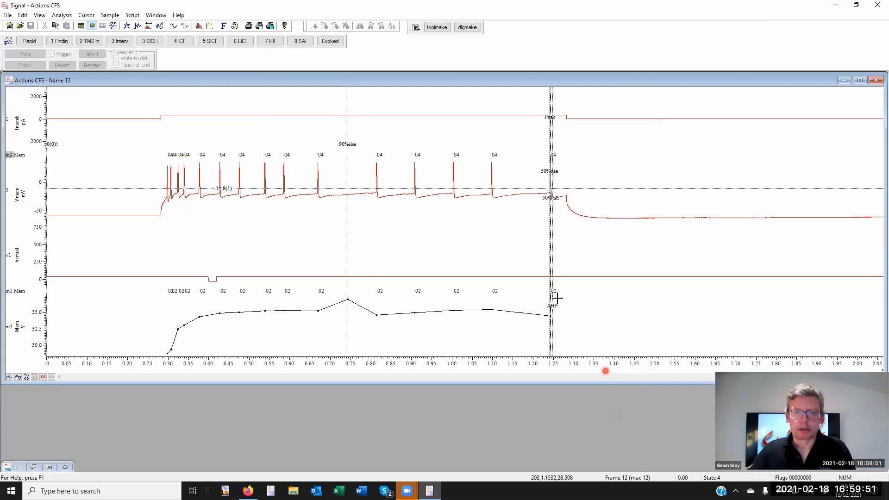
left_click(110, 15)
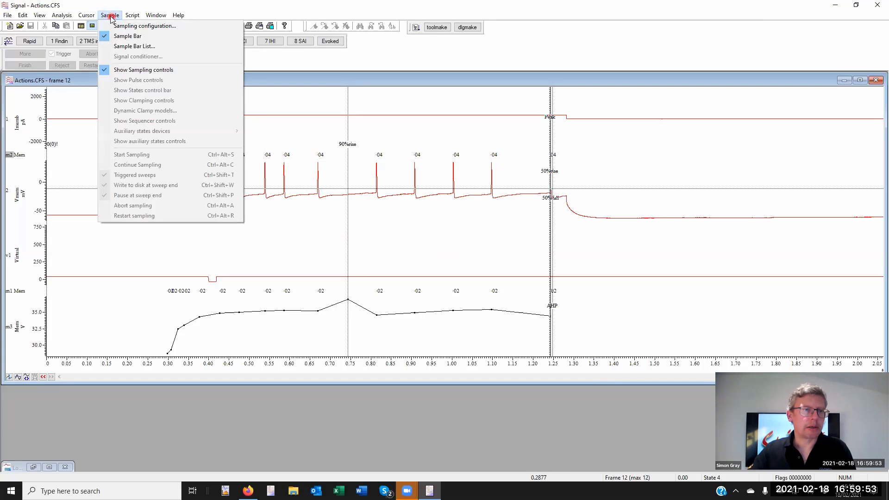
left_click(62, 15)
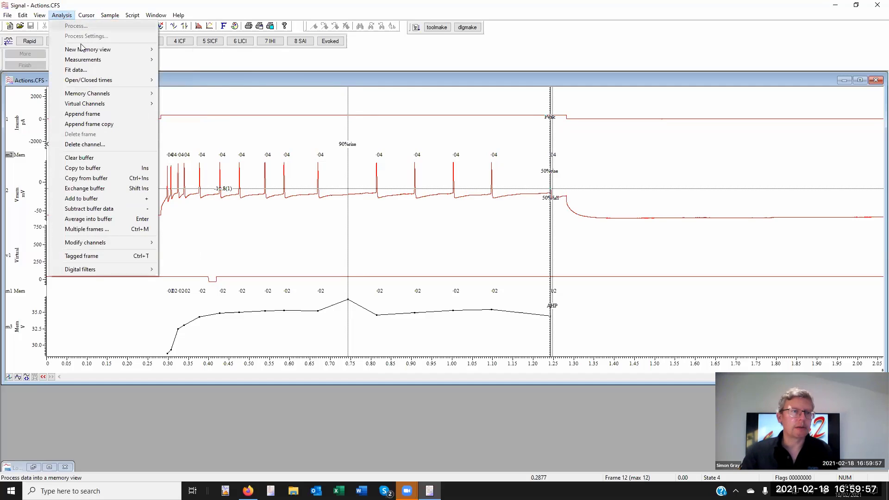
mouse_move(90, 106)
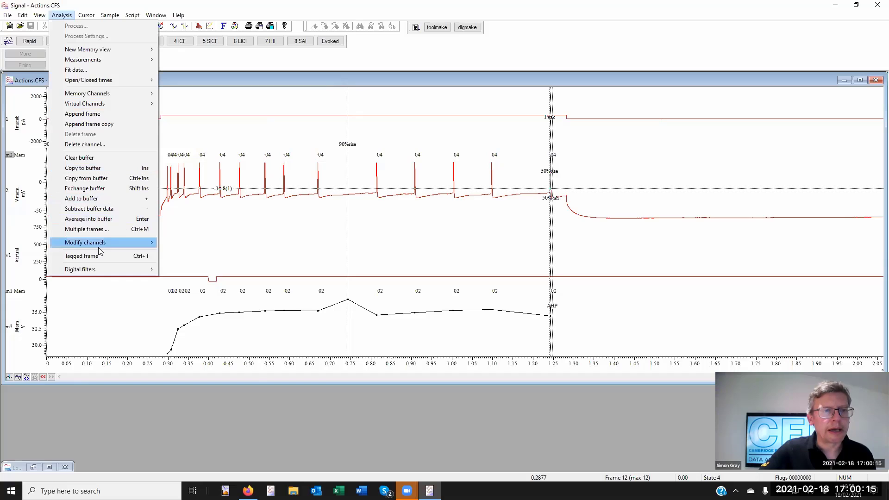
mouse_move(98, 246)
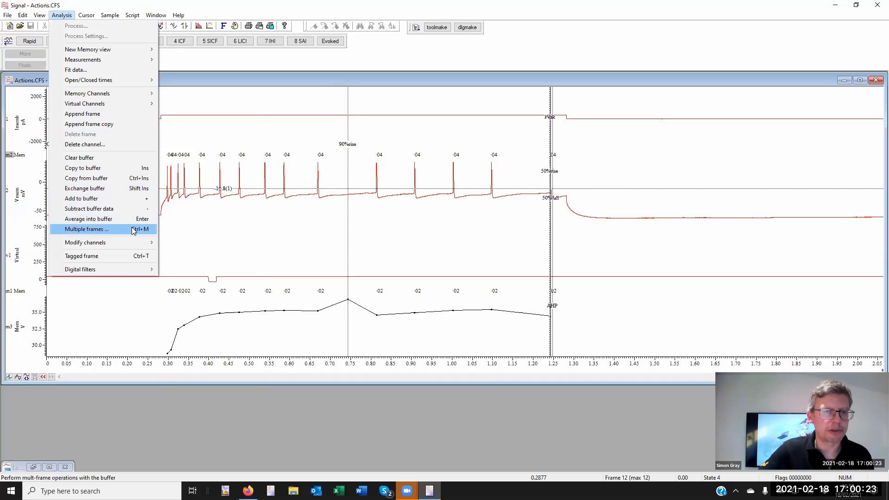
left_click(180, 80)
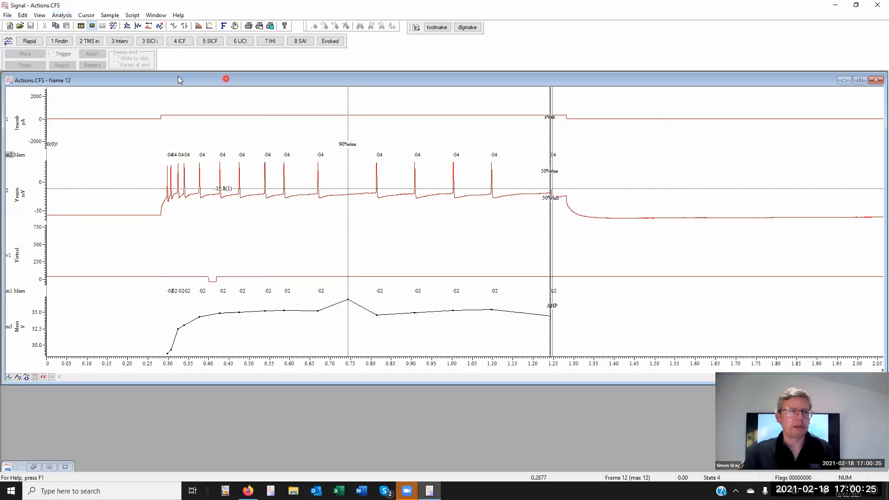
Open the recent data file 20210212_005.cfs
left_click(8, 15)
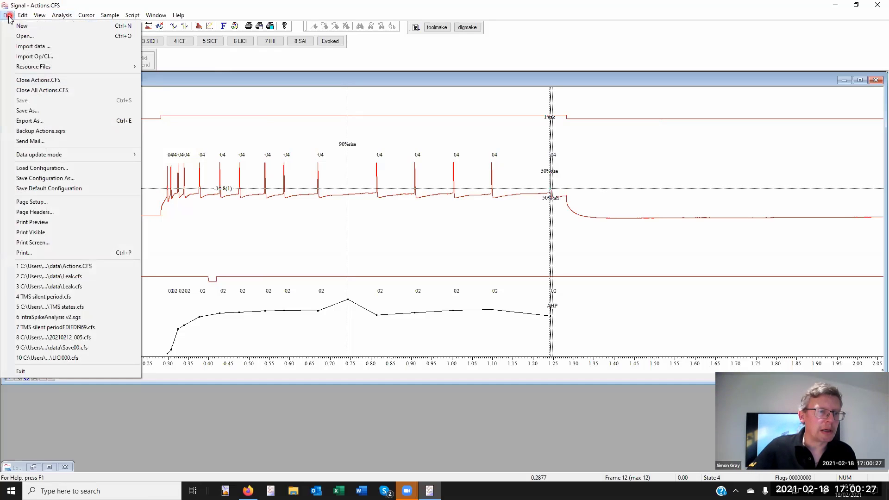
left_click(69, 337)
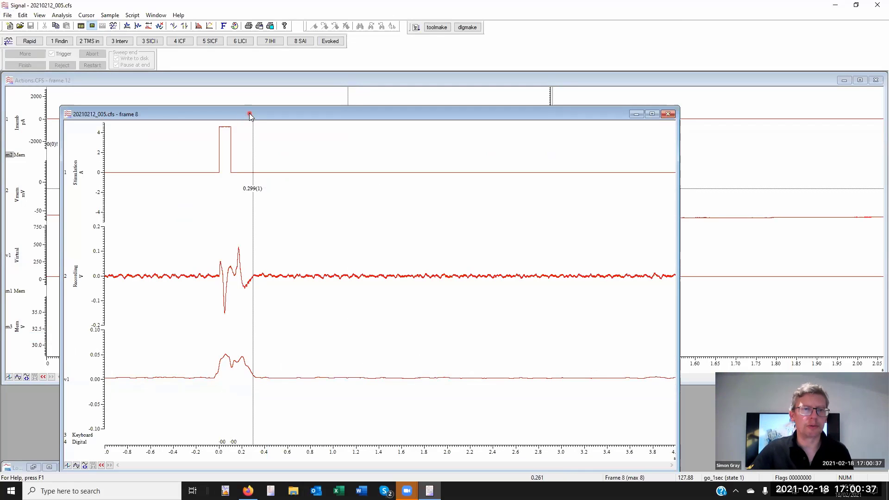
Move the 20210212_005.cfs window aside and step back through its frames from 8 to 2, examining the Recording and v1 traces
left_click_drag(249, 114, 306, 80)
left_click(454, 145)
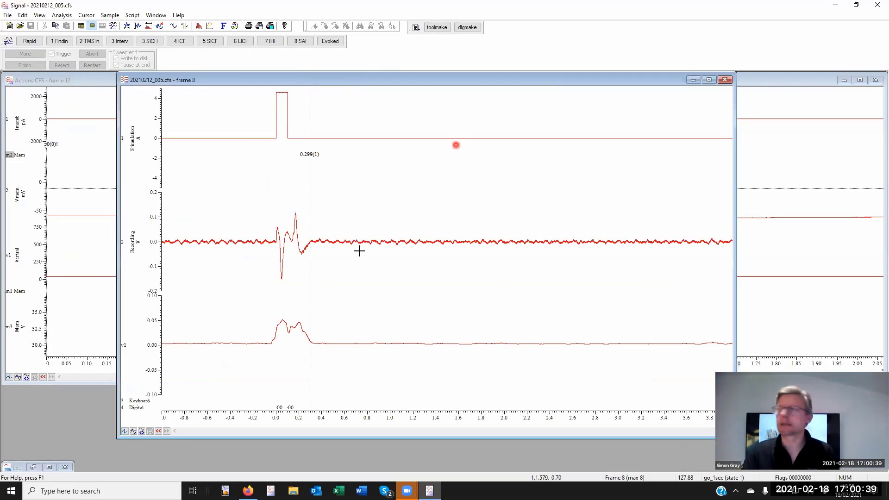
left_click(359, 250)
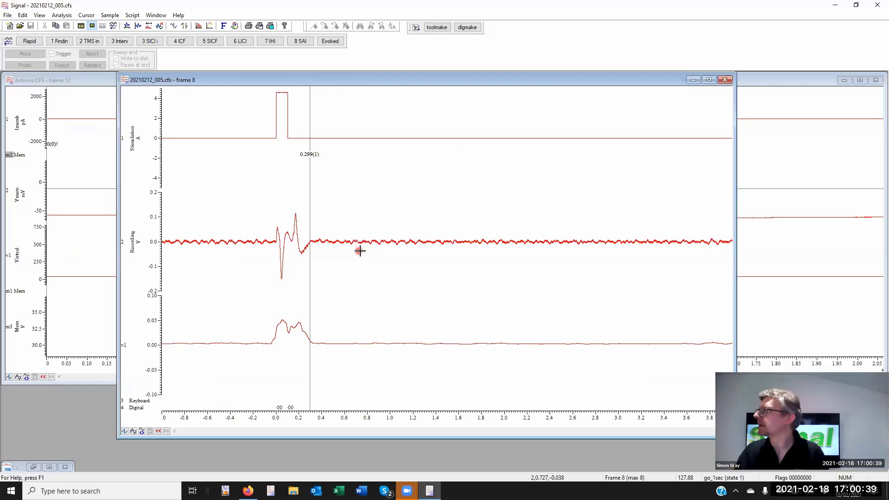
left_click(160, 430)
left_click(160, 430)
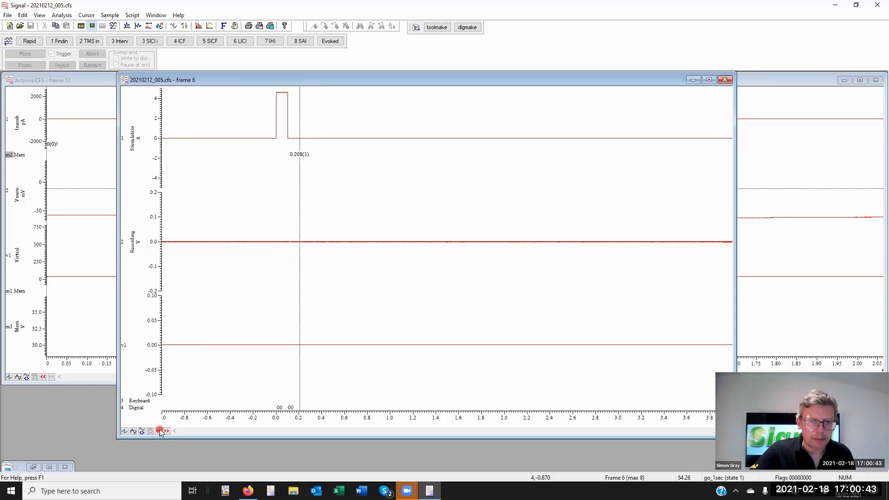
left_click(160, 430)
left_click(167, 429)
left_click(167, 429)
left_click(167, 430)
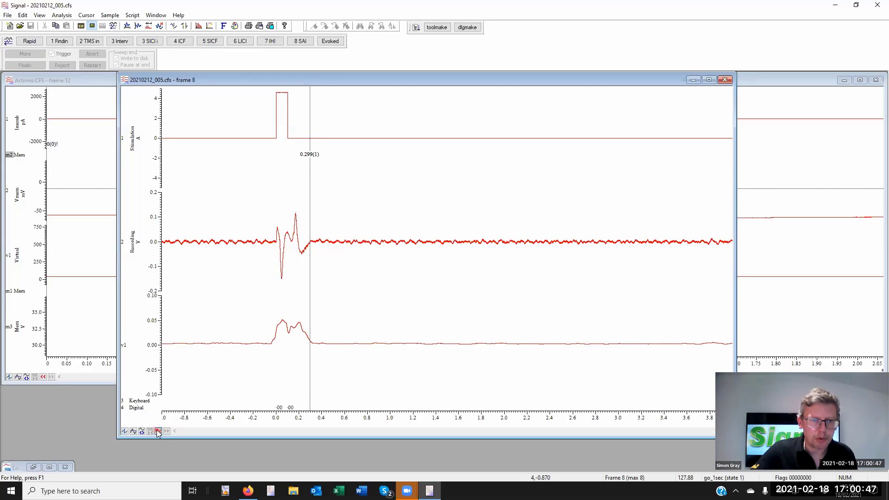
left_click(158, 431)
left_click(158, 431)
left_click(158, 431)
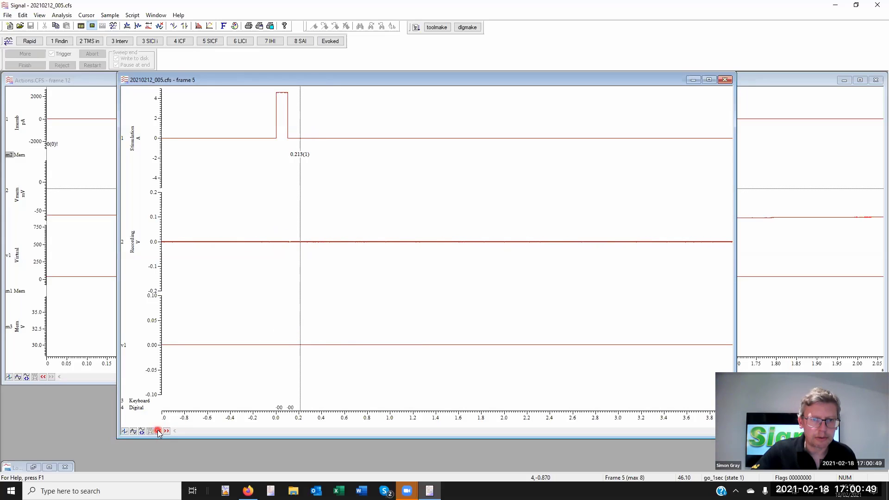
left_click(158, 430)
left_click(158, 431)
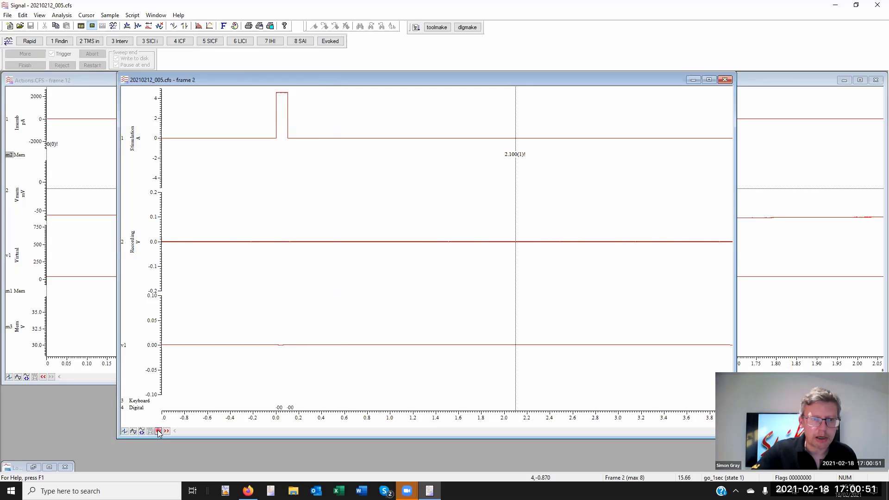
Close 20210212_005.cfs, open 20210212_006.cfs from the Signal Analysis #1 folder, and restore its minimised window
left_click(725, 80)
left_click(7, 15)
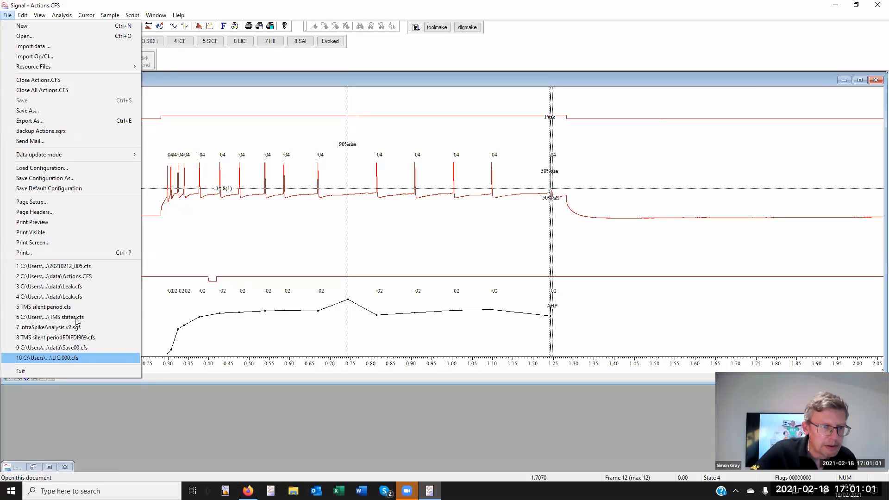
left_click(22, 35)
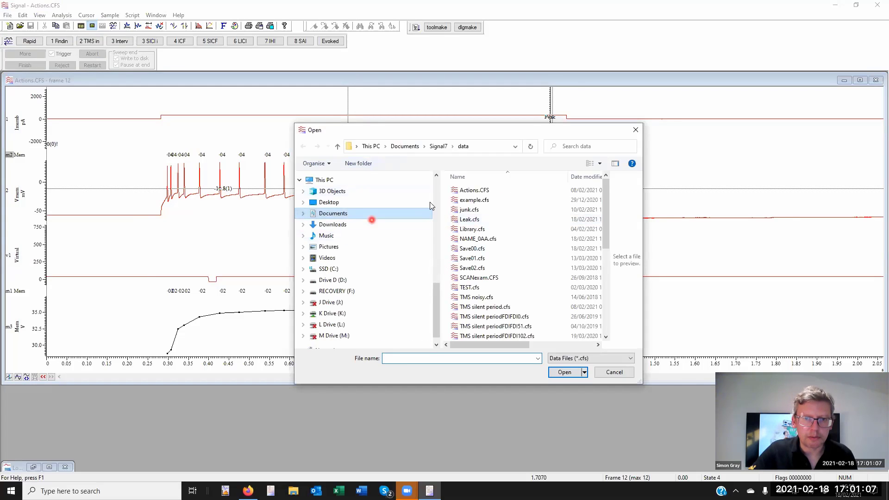
scroll(430, 205, "up", 5)
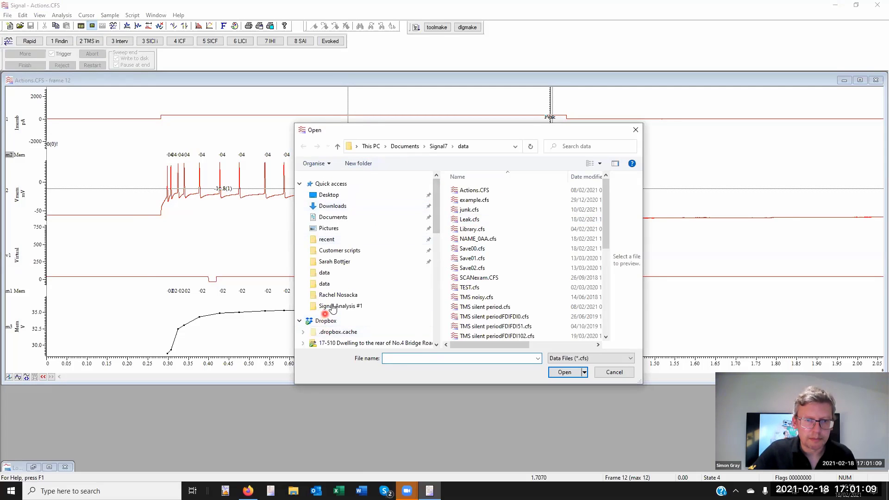
left_click(332, 306)
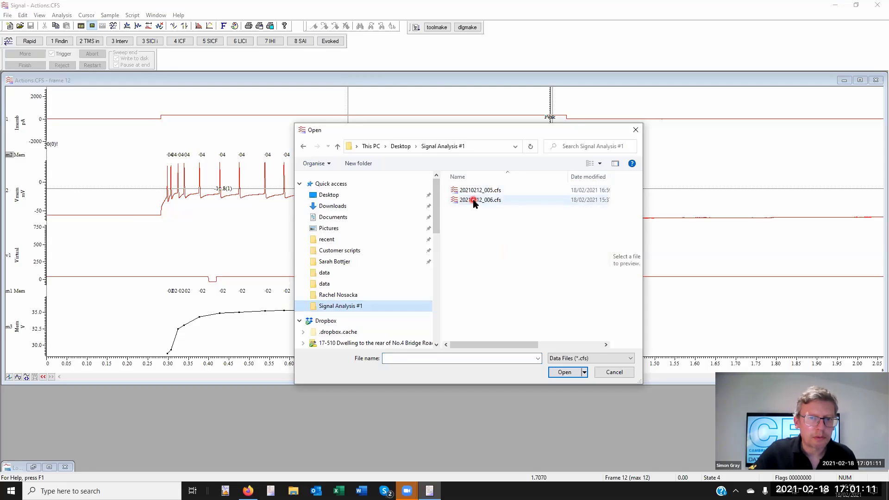
double_click(475, 201)
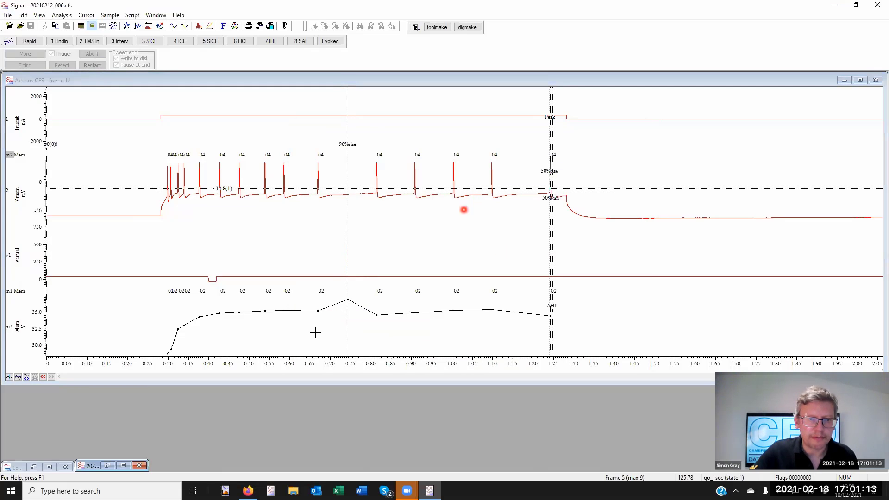
left_click(106, 465)
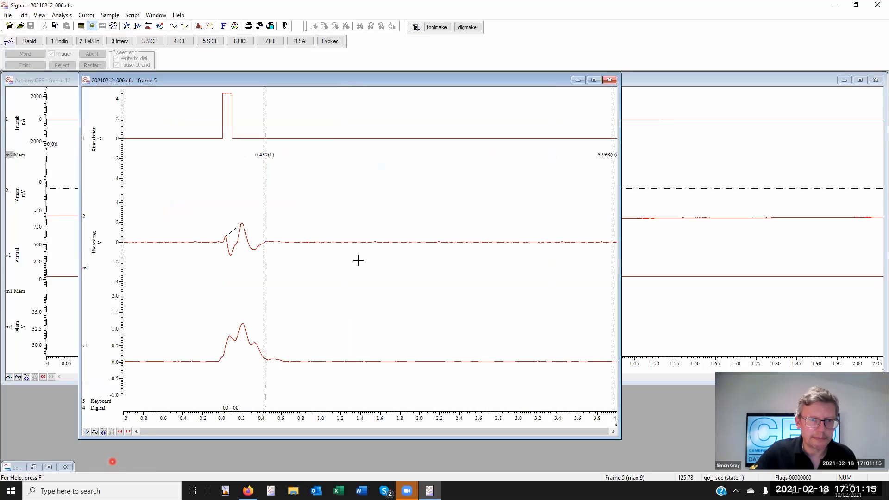
Go to frame 8 of 20210212_006.cfs and zoom the time axis in on the response, about -0.08 to 0.6 s
left_click(128, 431)
left_click(128, 431)
left_click(128, 432)
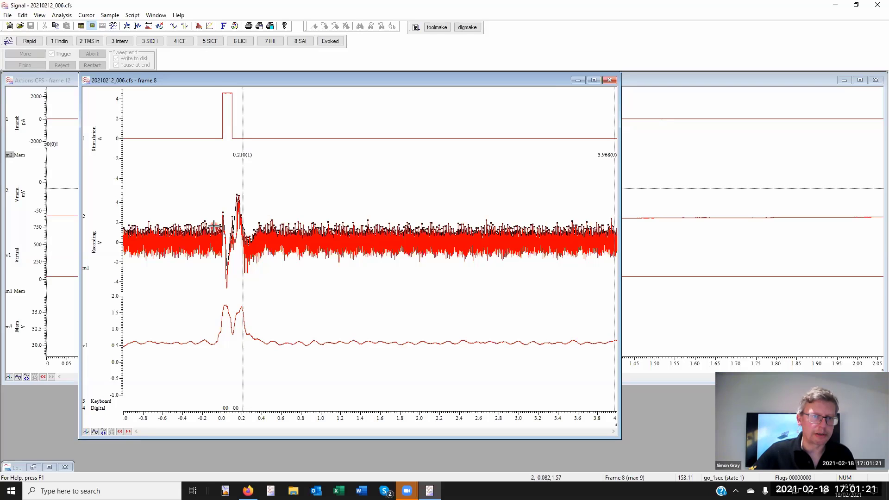
left_click_drag(214, 226, 281, 227)
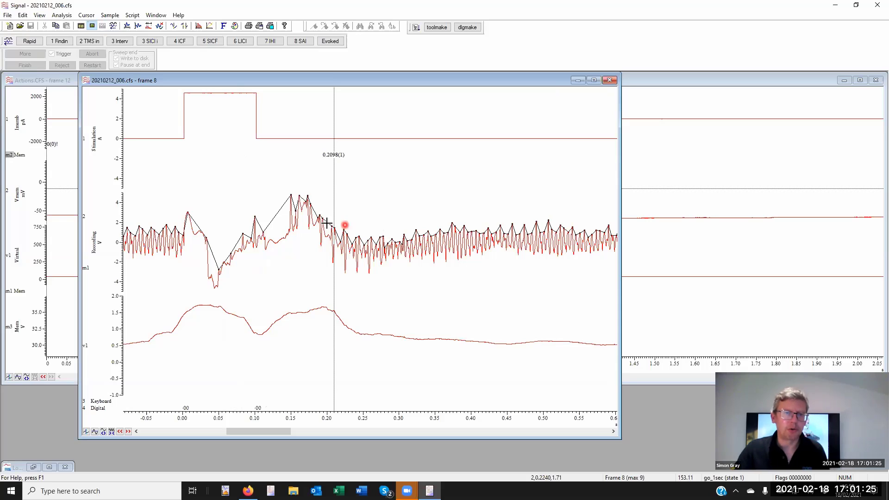
Separate memory channel m1 from the Recording channel, then show only Recording over a time range of about -0.4 to 3.2 s
left_click_drag(86, 268, 85, 184)
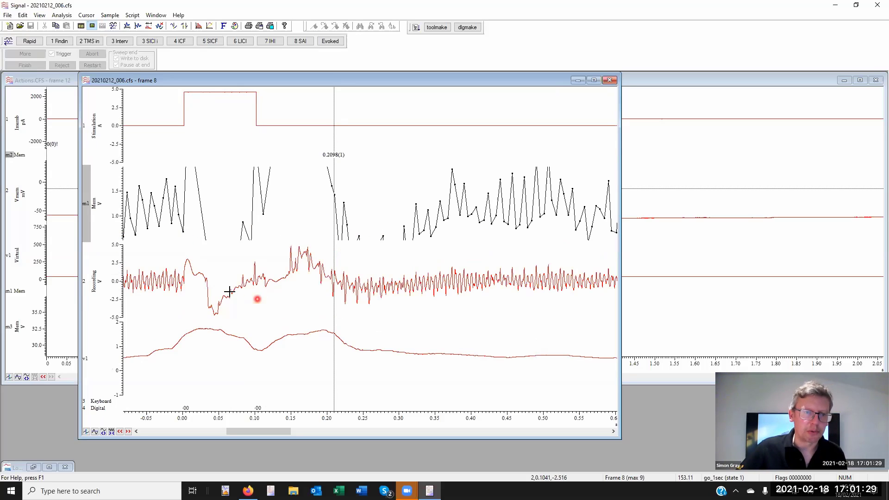
double_click(275, 279)
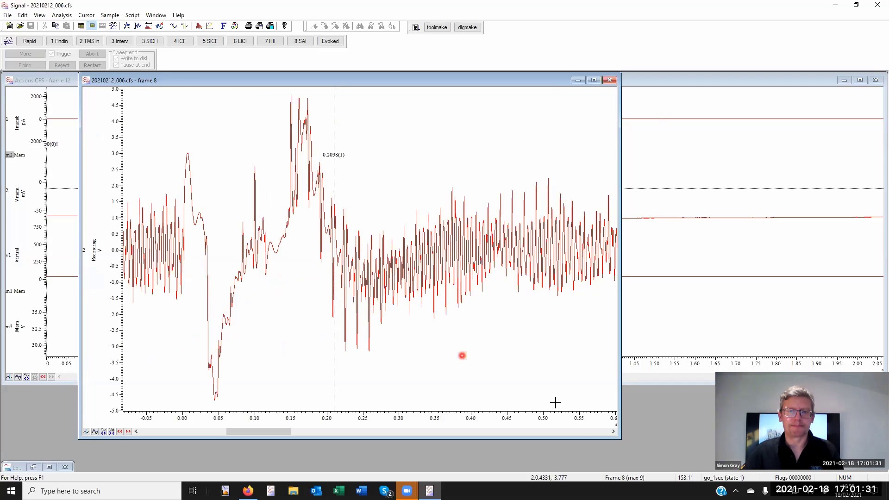
left_click_drag(577, 419, 250, 416)
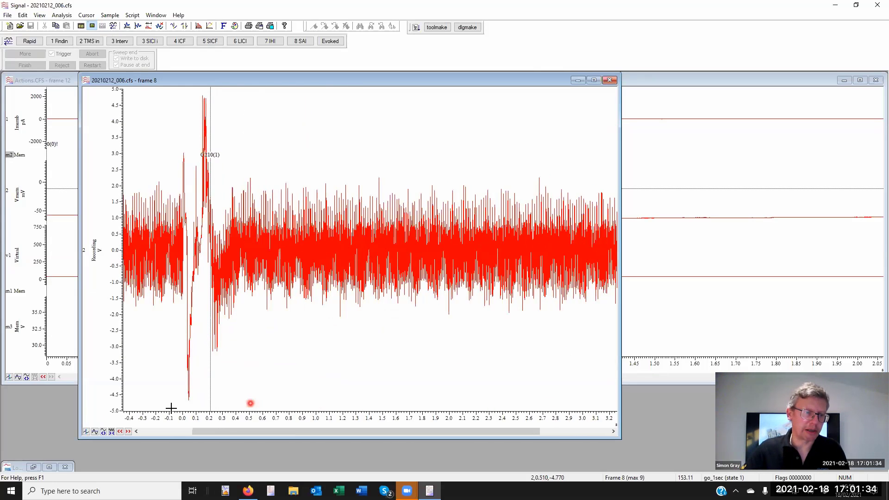
Compare the noise on the Recording channel across frames 7, 8 and 9, ending on frame 8
left_click(120, 432)
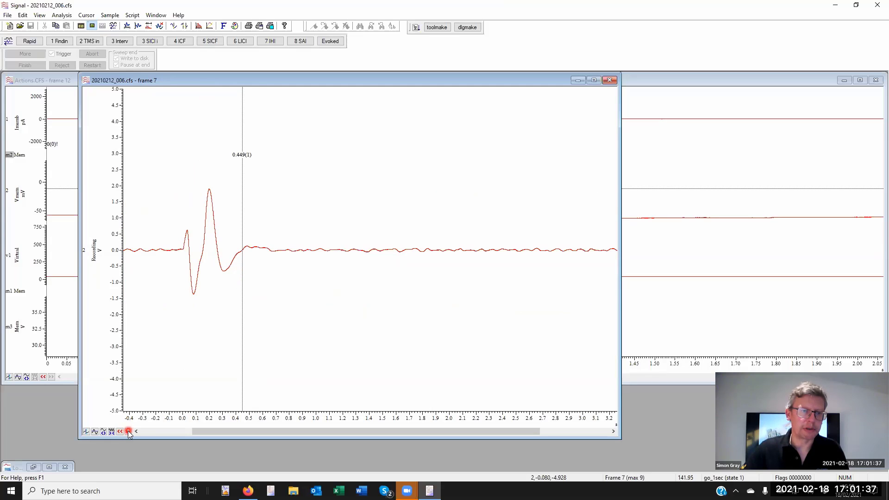
left_click(128, 431)
left_click(128, 431)
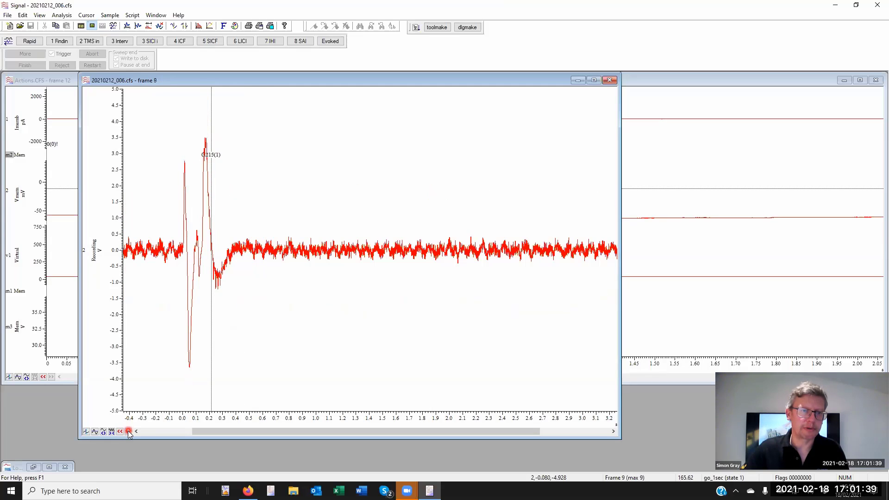
left_click(120, 432)
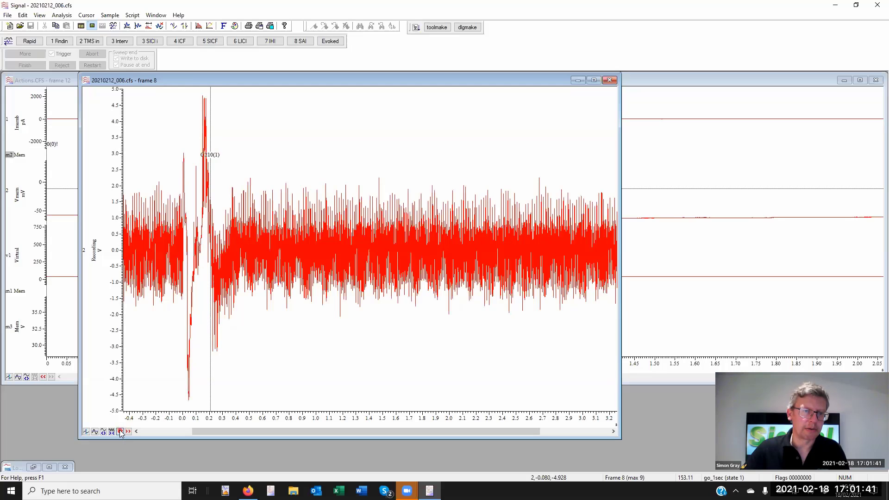
left_click(120, 431)
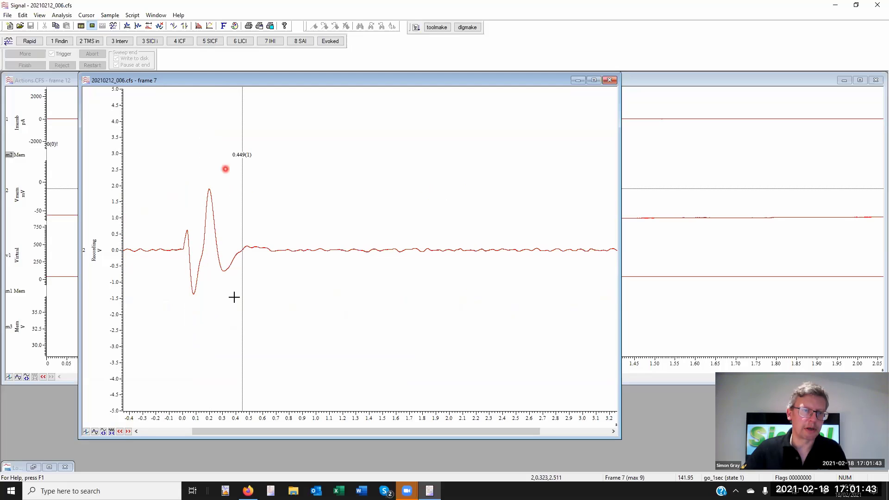
left_click(128, 431)
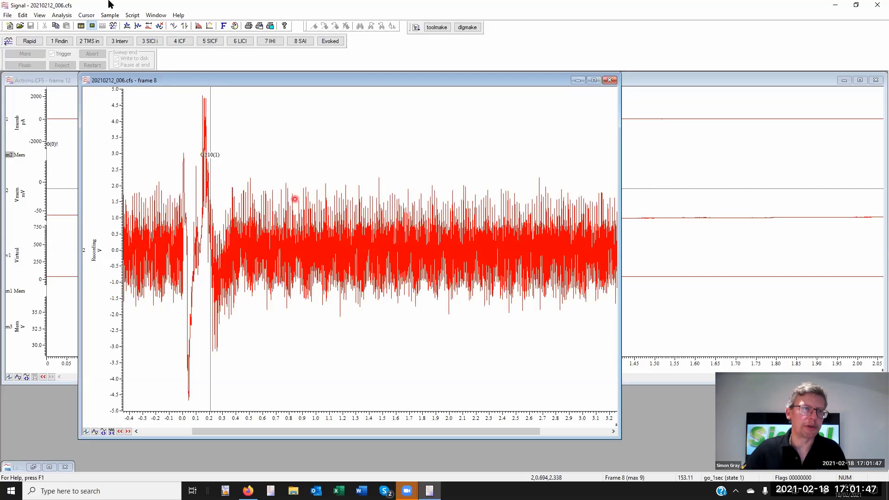
Open FIR digital filtering for the Recording channel, show the filter details, and move the dialog clear of the trace
left_click(64, 16)
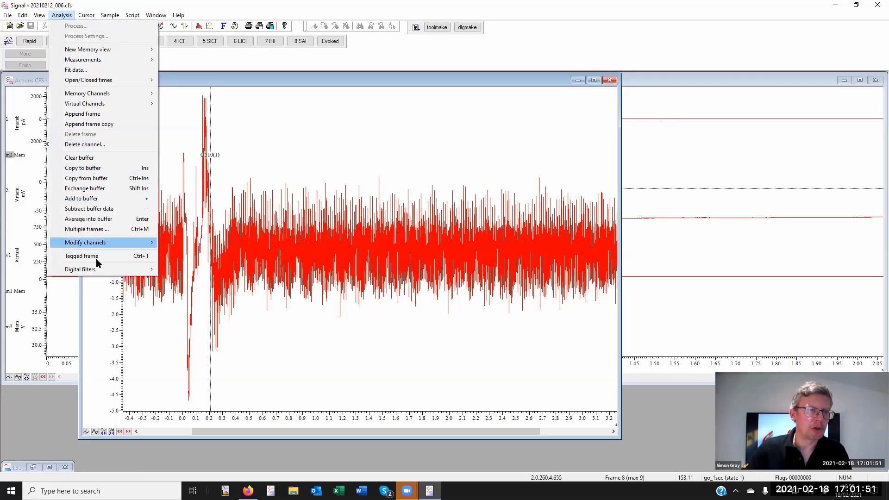
mouse_move(103, 272)
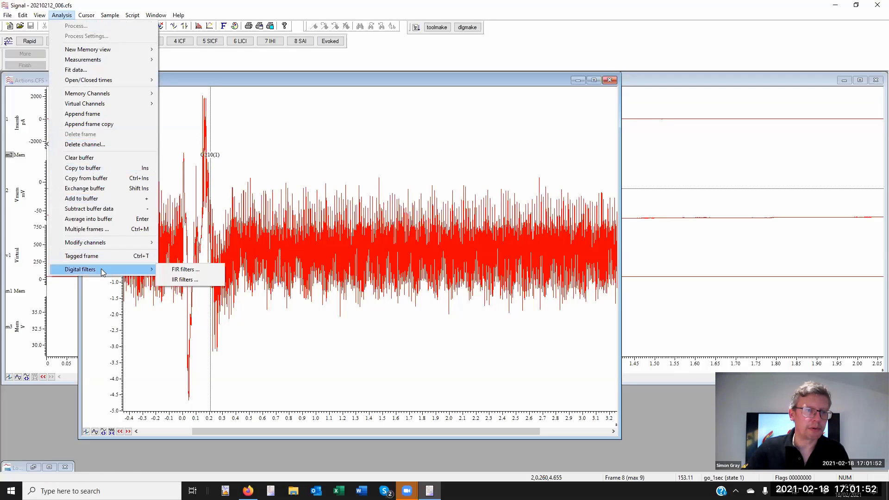
left_click(208, 275)
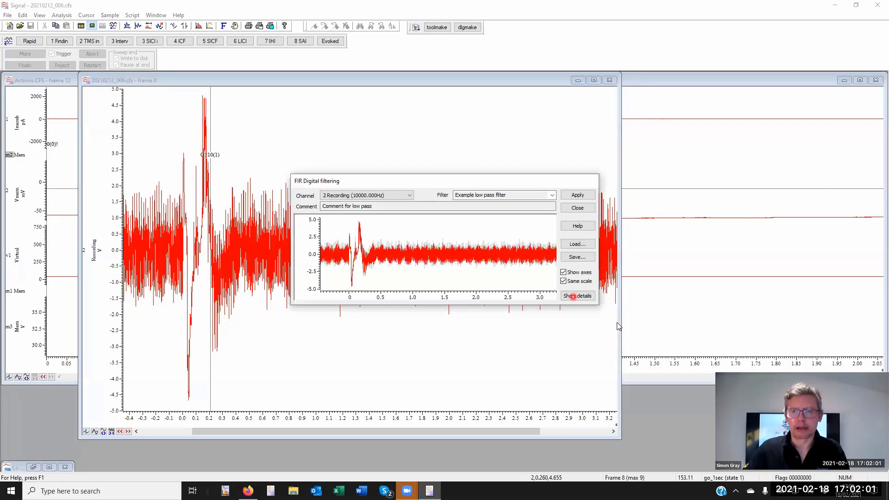
left_click(578, 296)
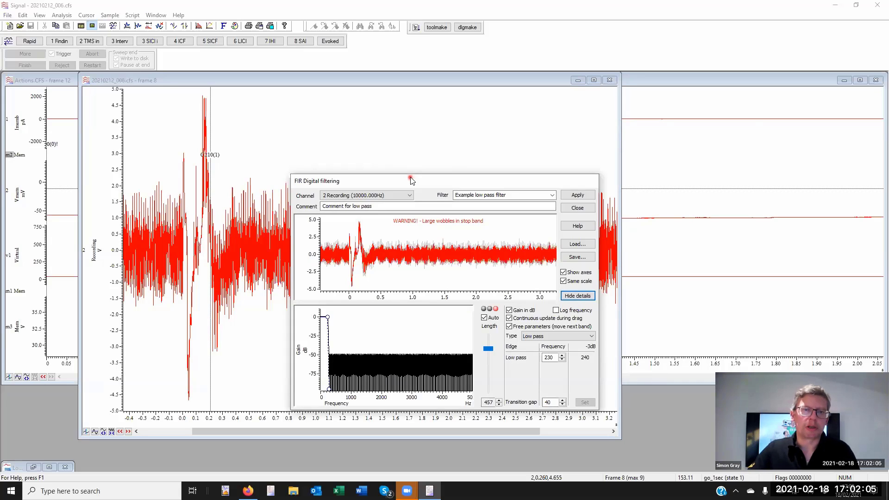
left_click_drag(410, 177, 564, 30)
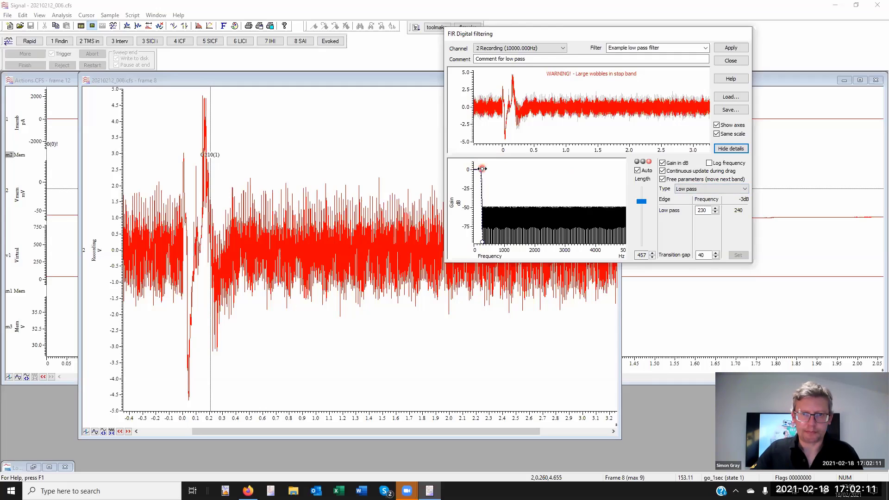
Lower the example filter's low pass edge to 78 Hz with a transition gap of 192, and view the available filter types
left_click_drag(482, 169, 476, 169)
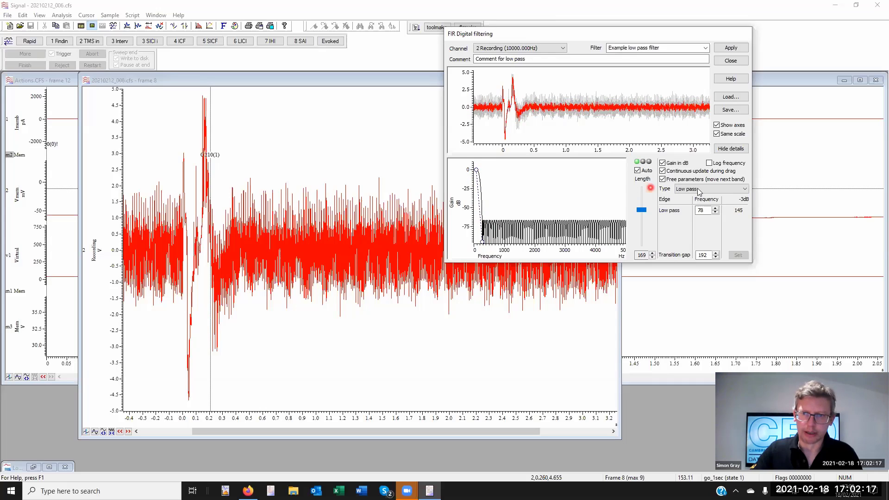
left_click(696, 189)
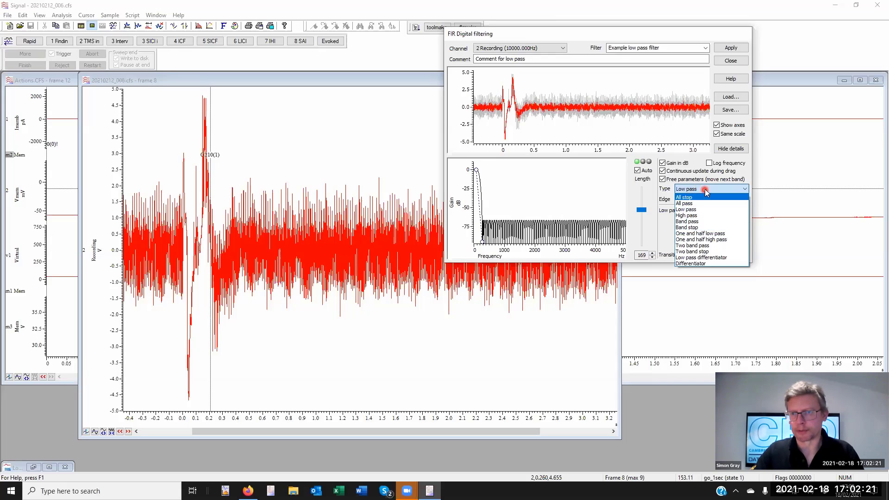
left_click(704, 191)
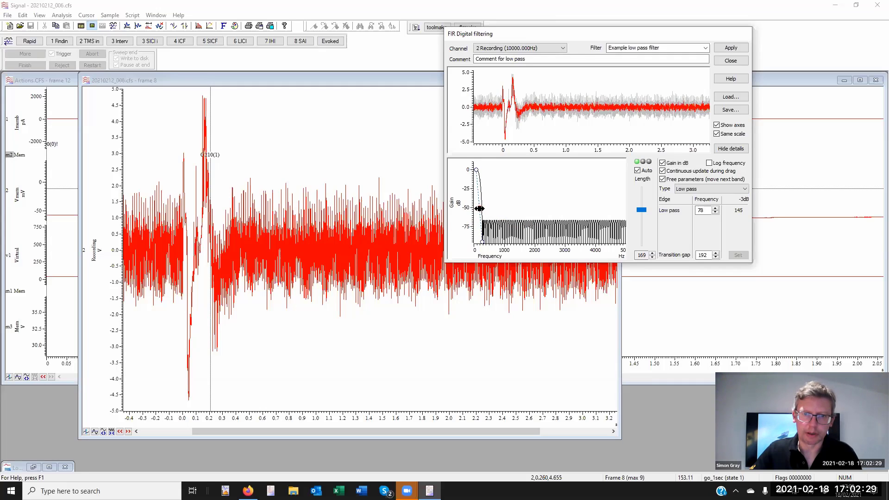
Lower the low pass edge to 25 Hz, trying a transition gap of 32 before widening it to 123
mouse_move(479, 208)
left_mouse_down()
mouse_move(489, 236)
mouse_move(482, 241)
left_mouse_up()
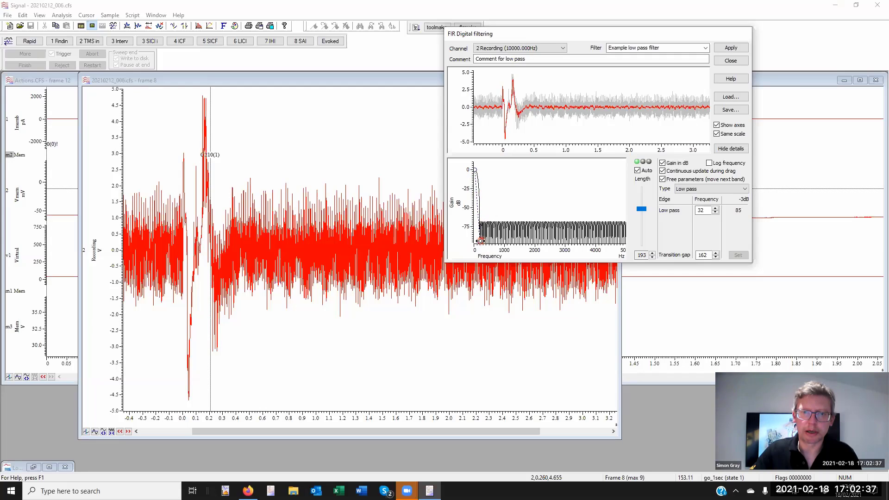
left_click_drag(477, 241, 488, 254)
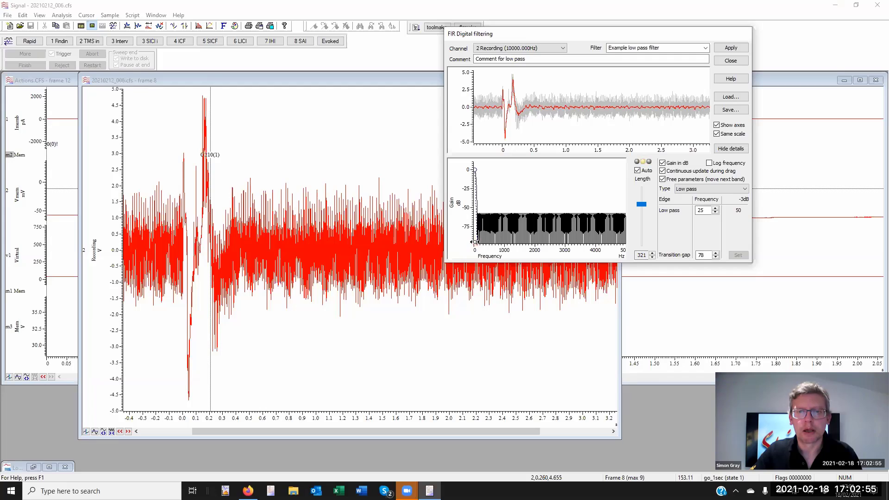
left_click_drag(474, 243, 508, 199)
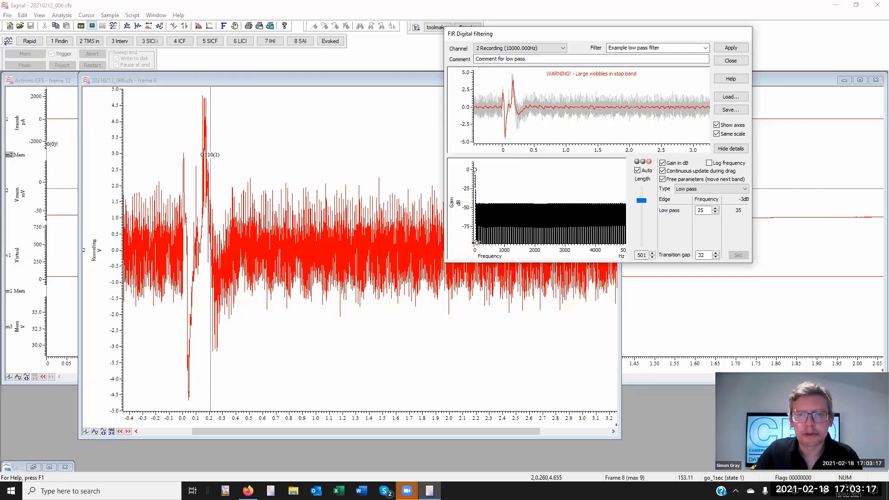
left_click_drag(477, 243, 479, 243)
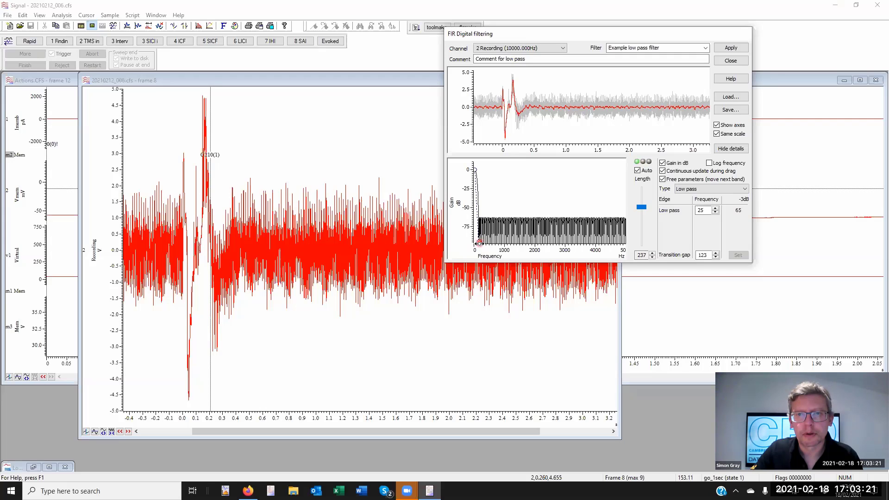
left_click(524, 199)
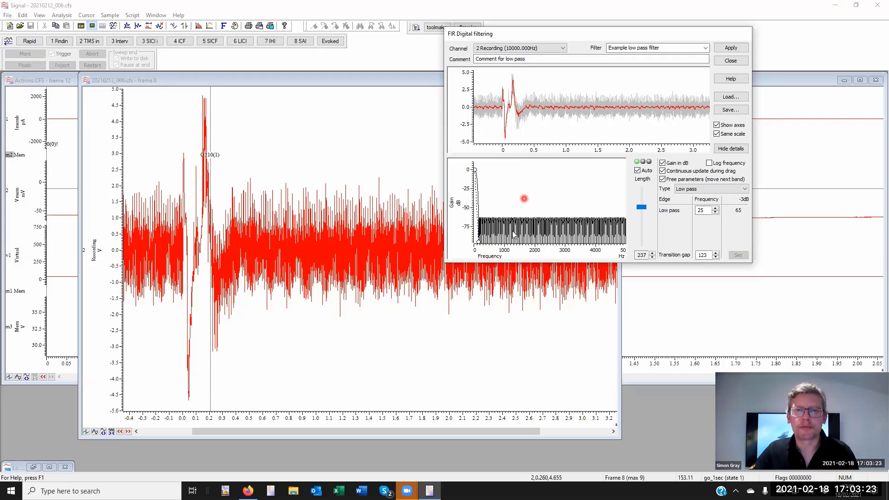
Try low pass transition gaps of 382 and 291 for the Recording channel, settling on 199
left_click(473, 238)
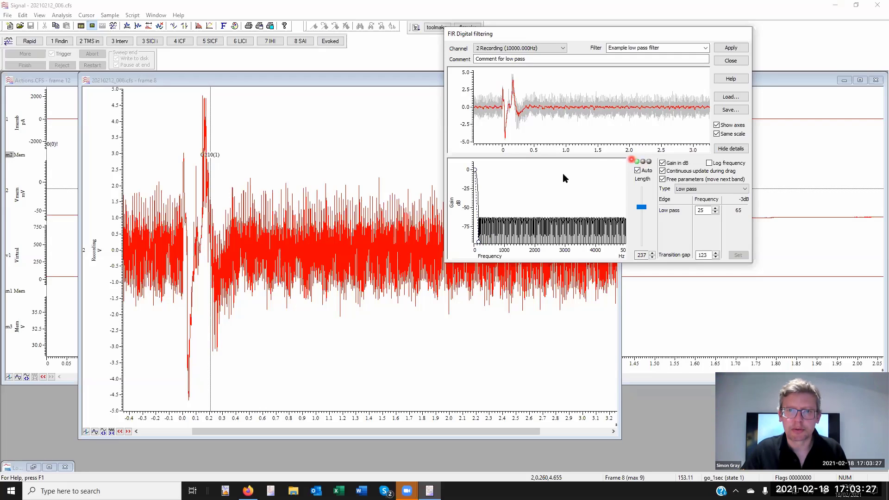
left_click_drag(477, 241, 489, 241)
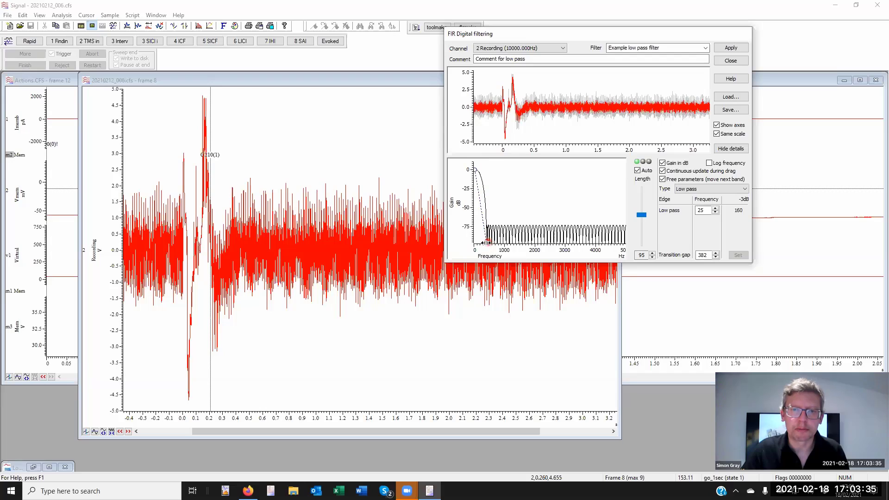
left_click_drag(485, 241, 484, 241)
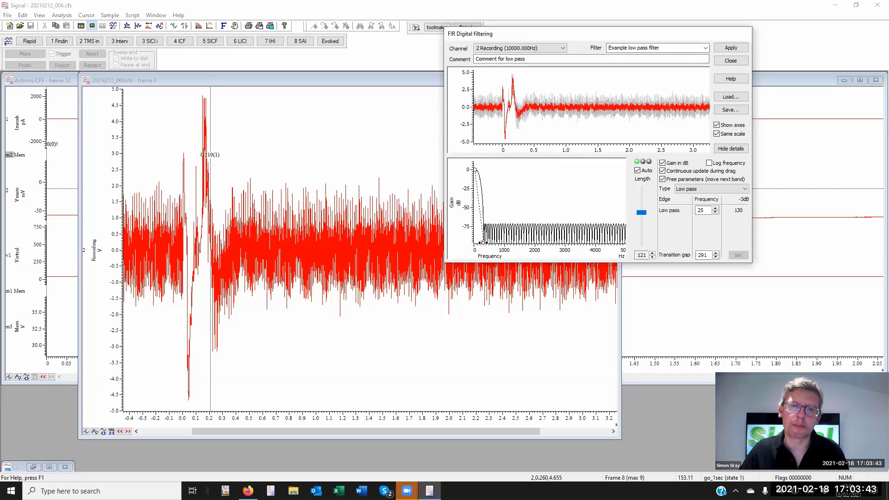
left_click_drag(483, 242, 480, 241)
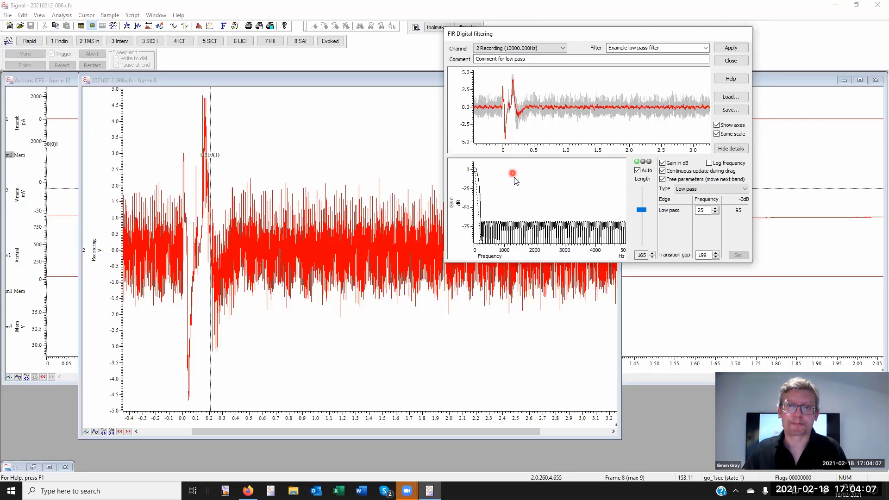
Apply the example low pass filter to channel 2 Recording in the current frame, and discard the changes to frame 8
left_click(730, 48)
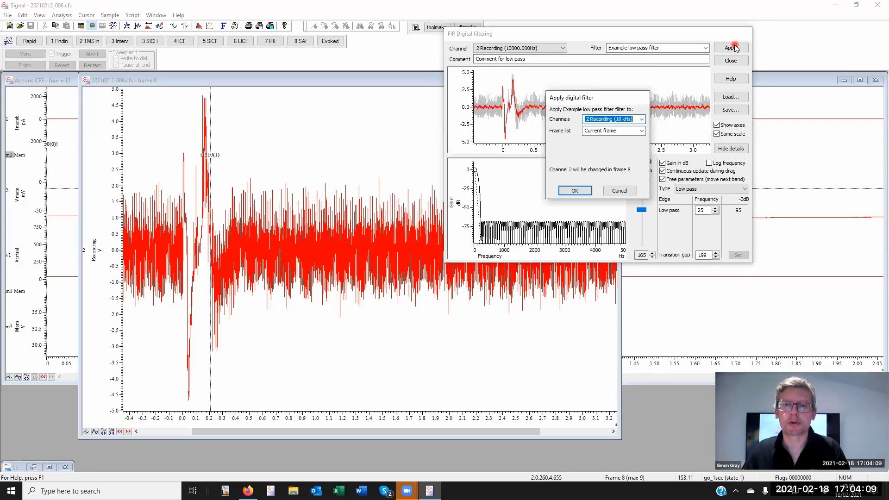
left_click(640, 121)
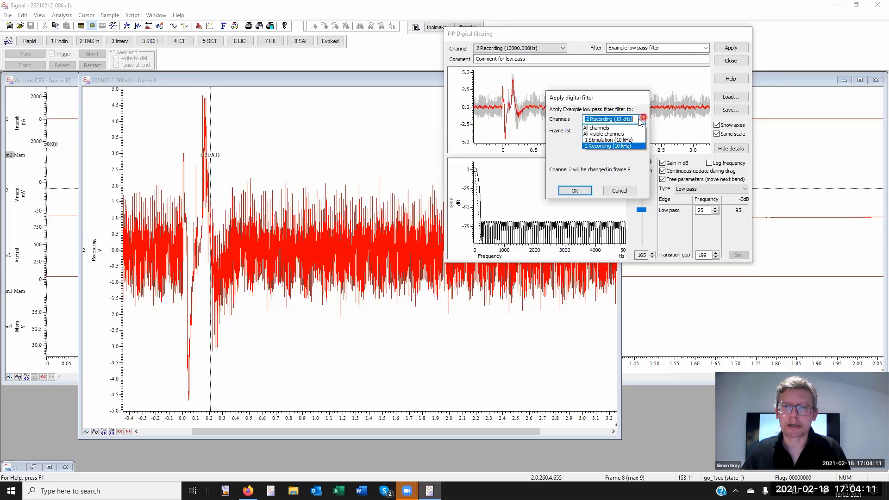
left_click(604, 146)
left_click(575, 191)
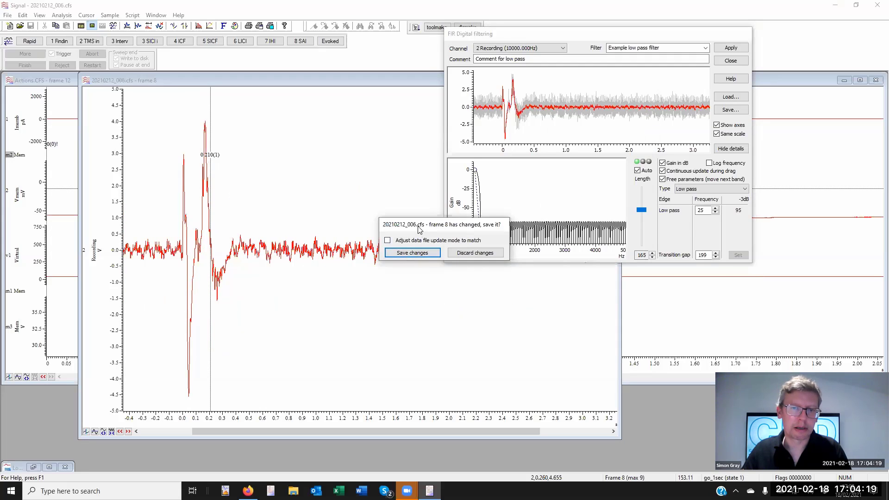
left_click_drag(417, 223, 309, 60)
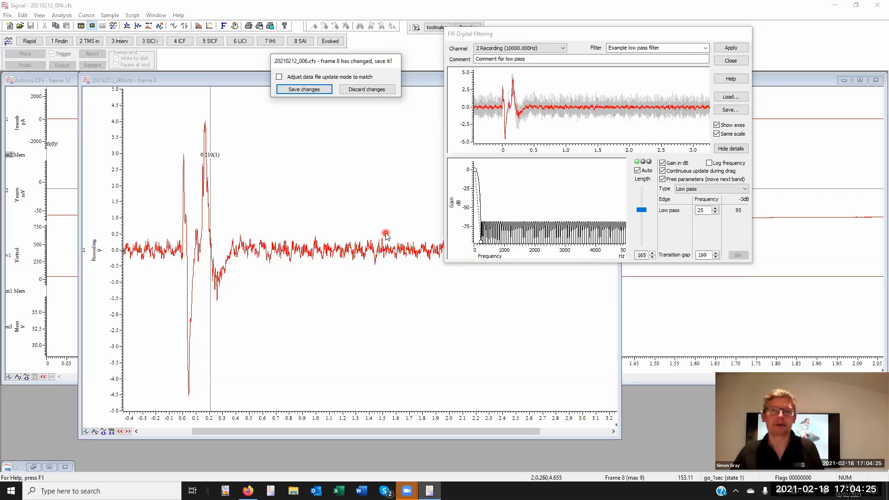
left_click(366, 89)
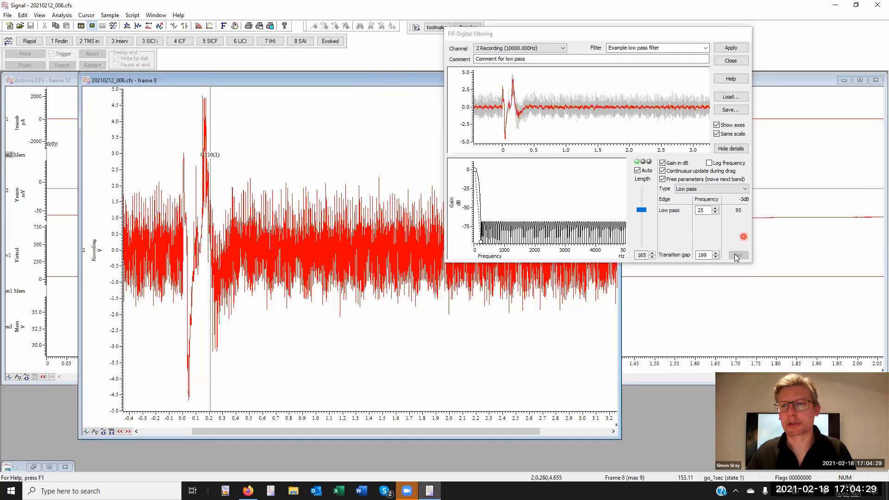
Close the FIR filtering dialog without saving the filter bank, and close 20210212_006.cfs
left_click(730, 60)
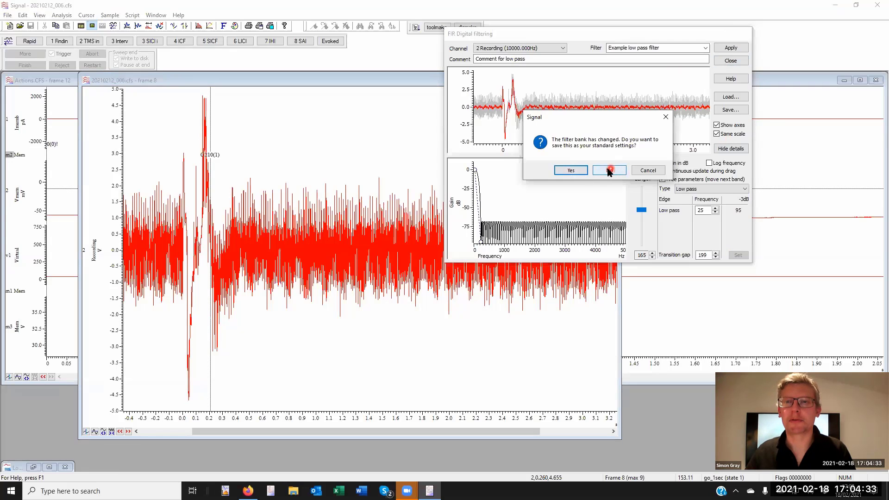
left_click(609, 170)
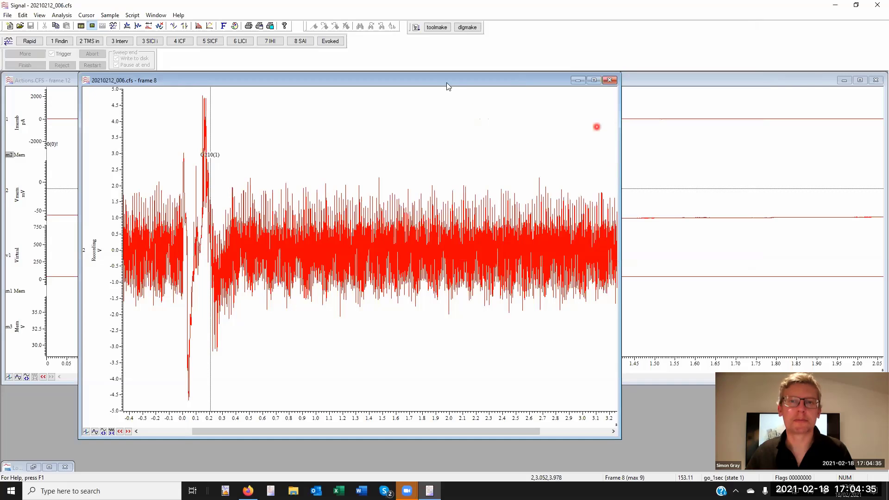
left_click_drag(426, 79, 602, 79)
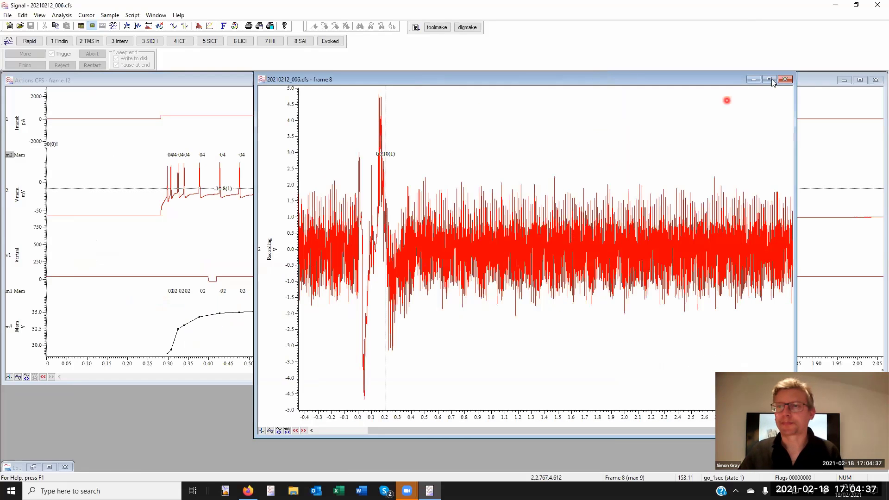
left_click(789, 79)
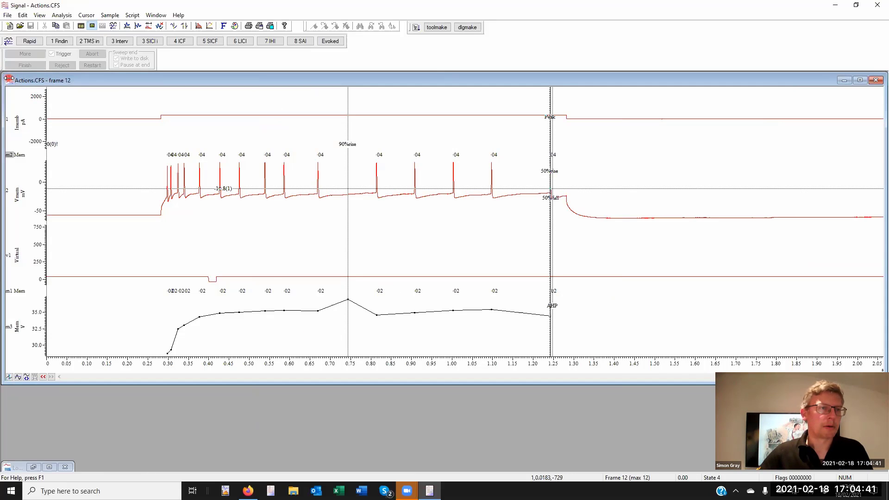
left_click(8, 16)
mouse_move(22, 16)
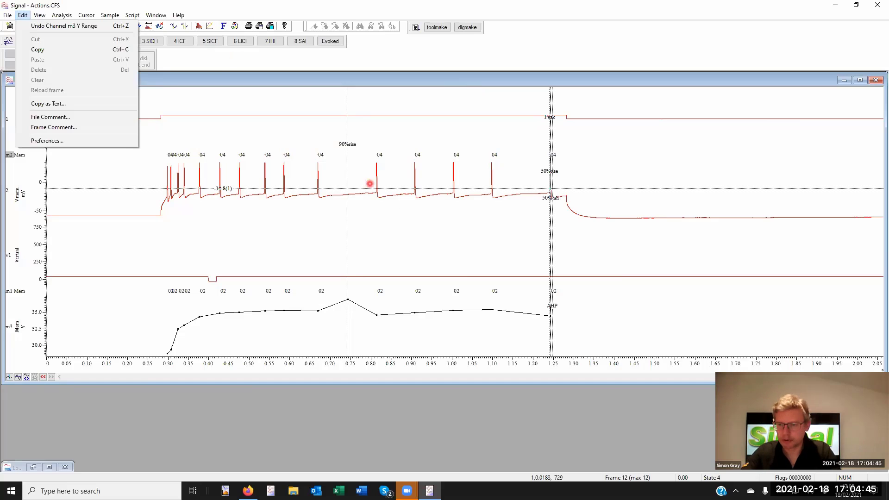
left_click(356, 82)
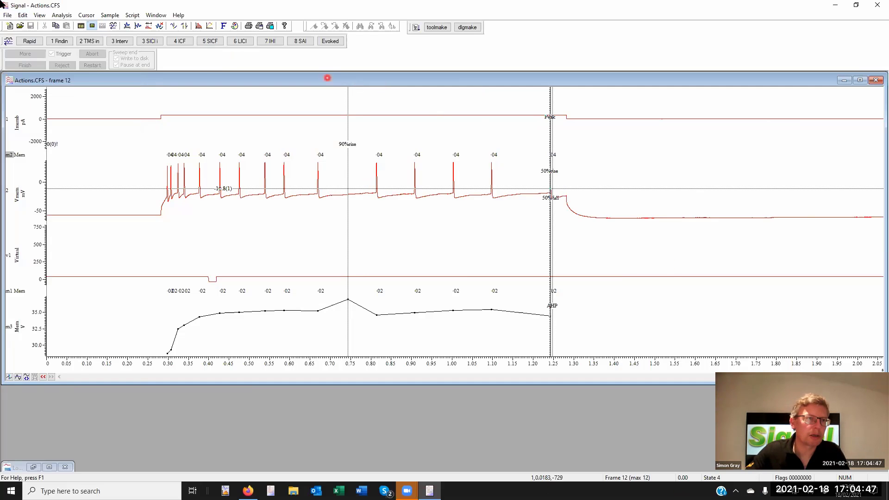
left_click(12, 17)
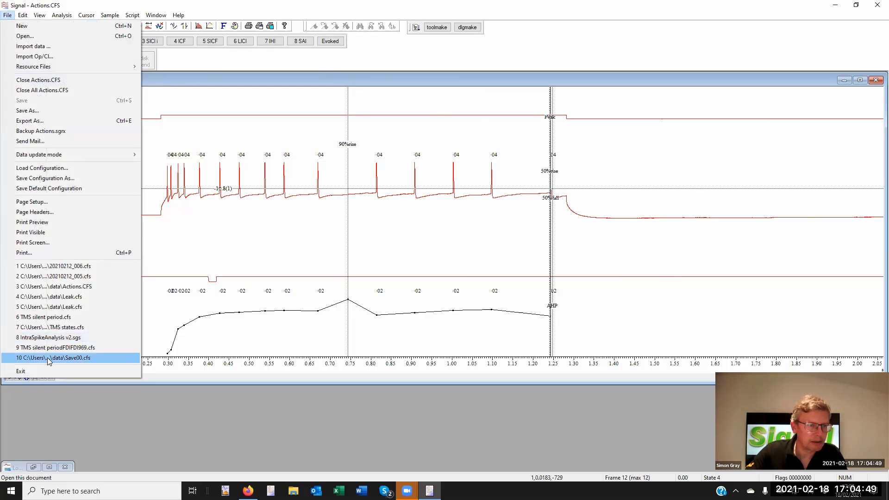
left_click(63, 15)
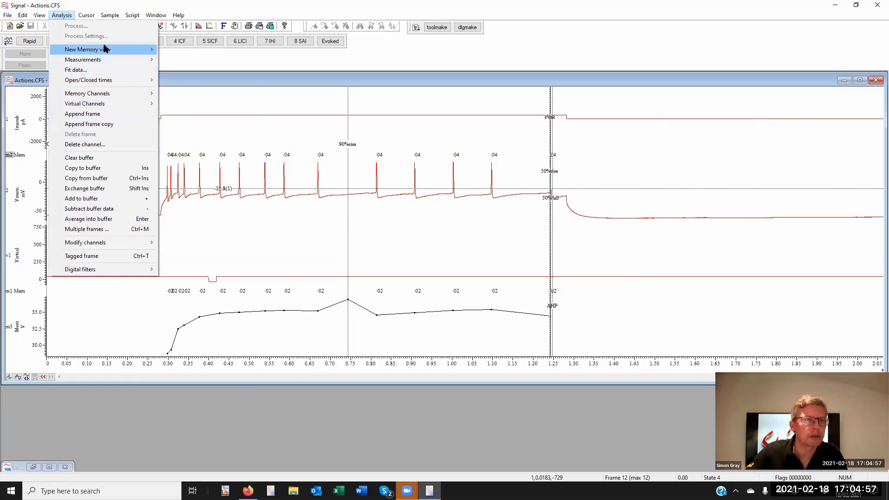
mouse_move(105, 61)
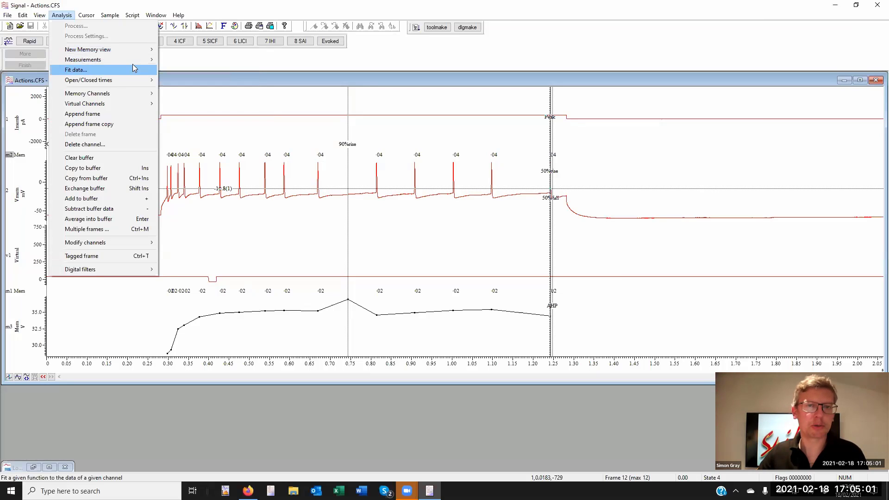
left_click(361, 73)
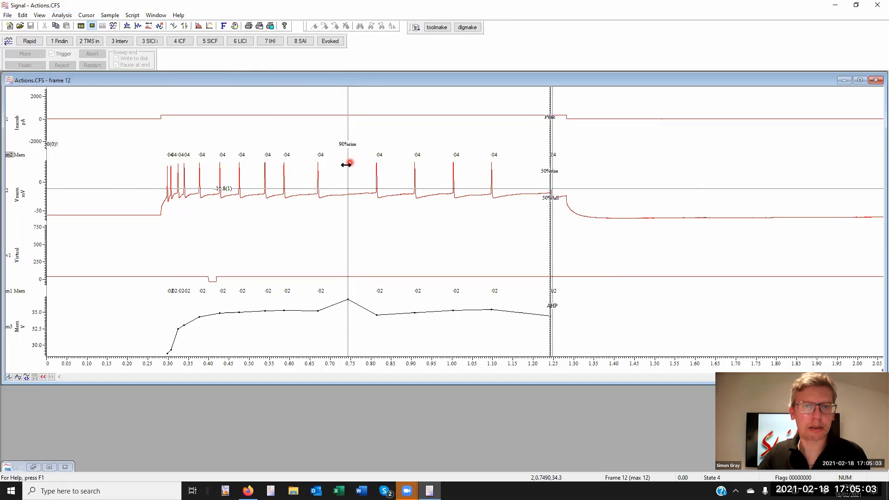
left_click_drag(345, 165, 327, 167)
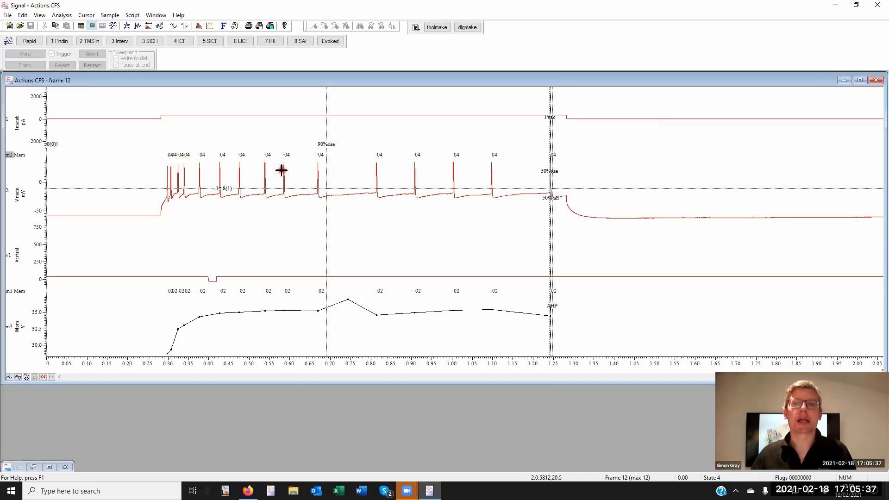
left_click(361, 175)
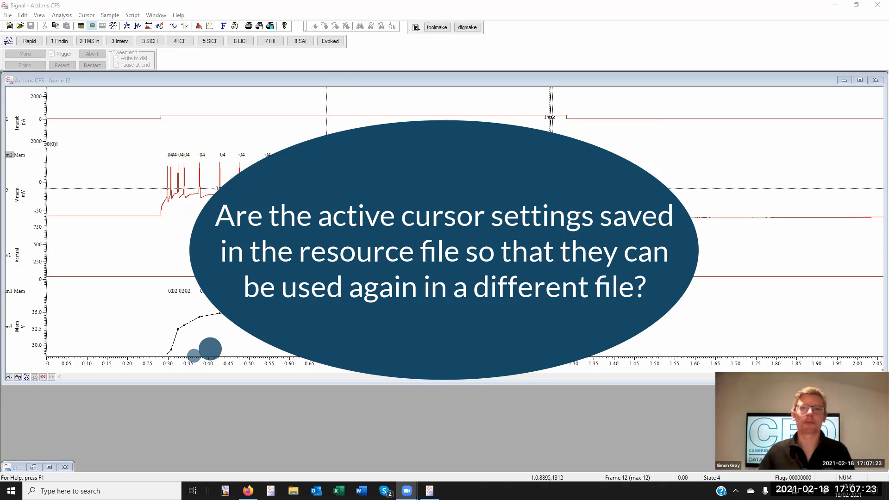
Close Actions.CFS and reopen the recent file 20210212_006.cfs
left_click(14, 80)
left_click(14, 82)
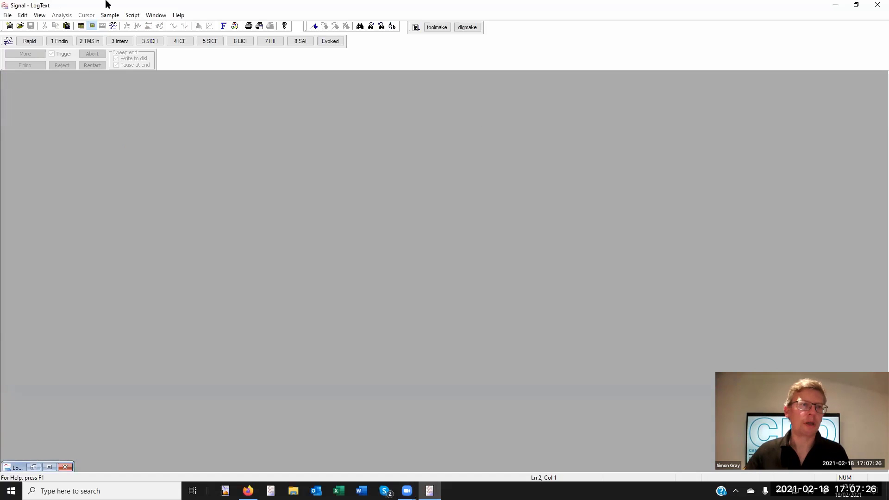
left_click(8, 15)
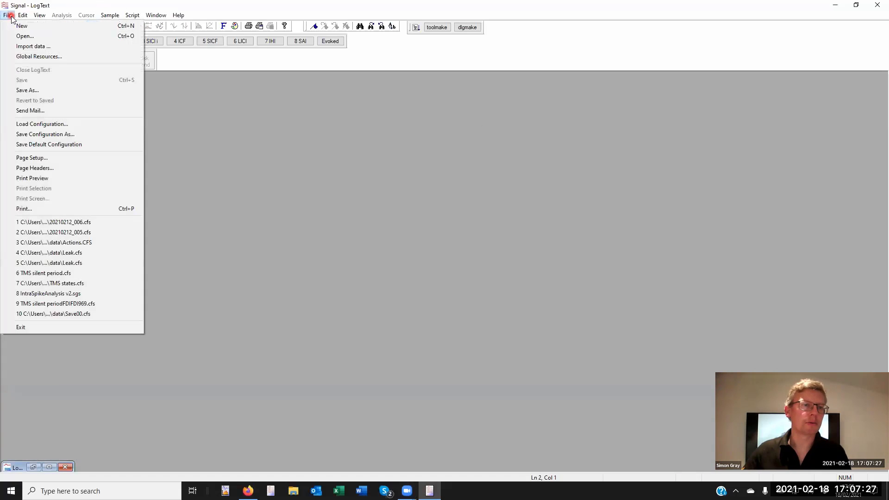
left_click(94, 223)
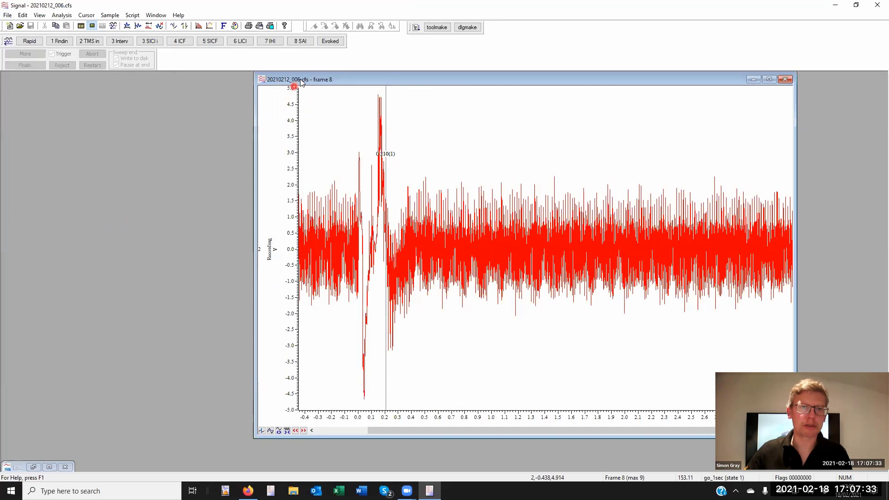
Open the recent file 20210212_005.cfs and narrow its window so it sits beside 20210212_006.cfs without overlapping
left_click(7, 15)
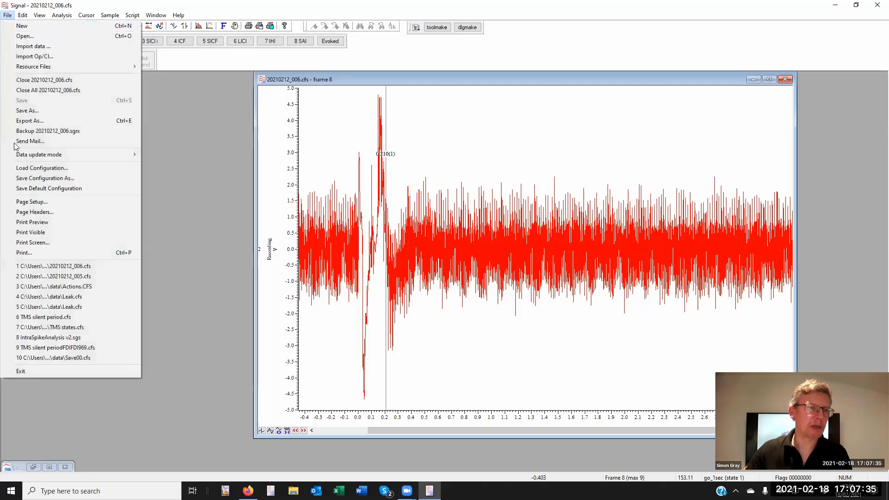
left_click(69, 277)
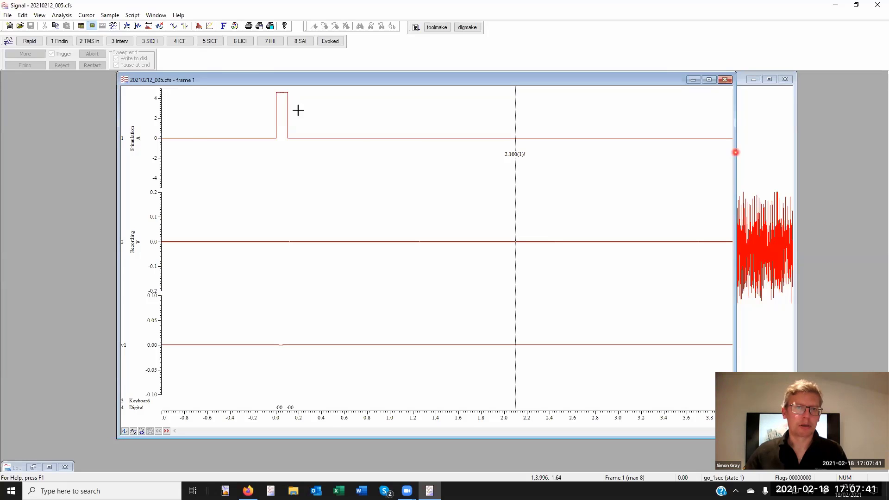
left_click_drag(736, 153, 330, 152)
left_click_drag(235, 78, 150, 86)
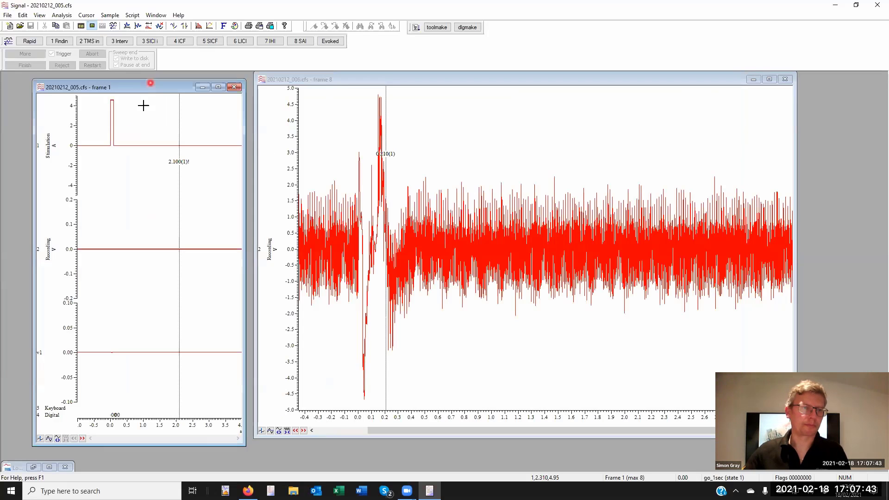
Set the channel background colours of 20210212_005.cfs to yellow for Stimulation and dark blue for Recording
left_click(224, 27)
left_click(144, 87)
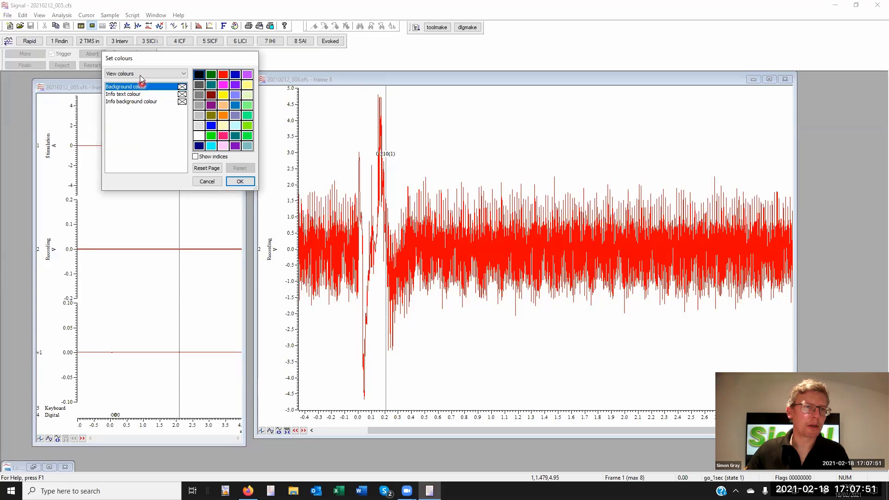
left_click(143, 74)
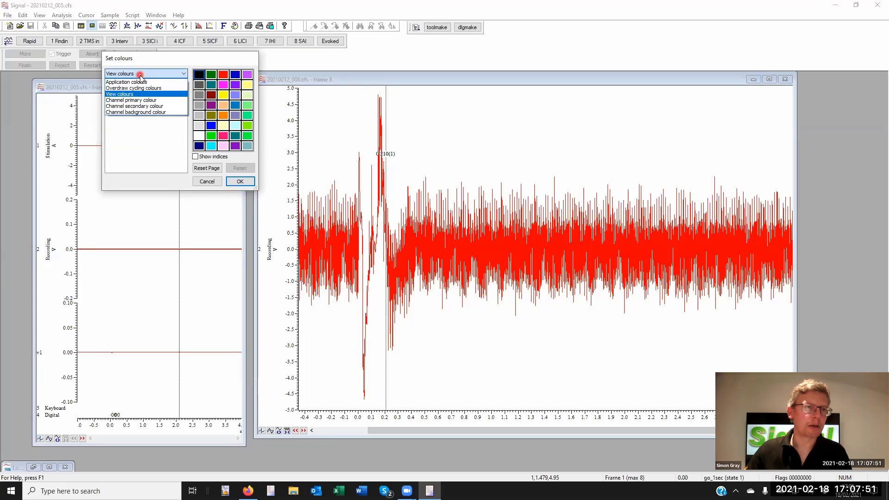
left_click(136, 113)
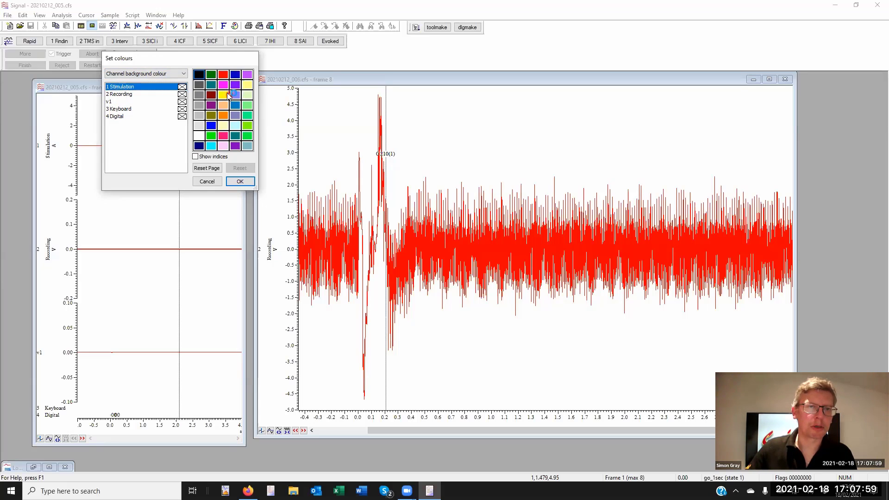
left_click(222, 95)
left_click_drag(213, 61, 451, 11)
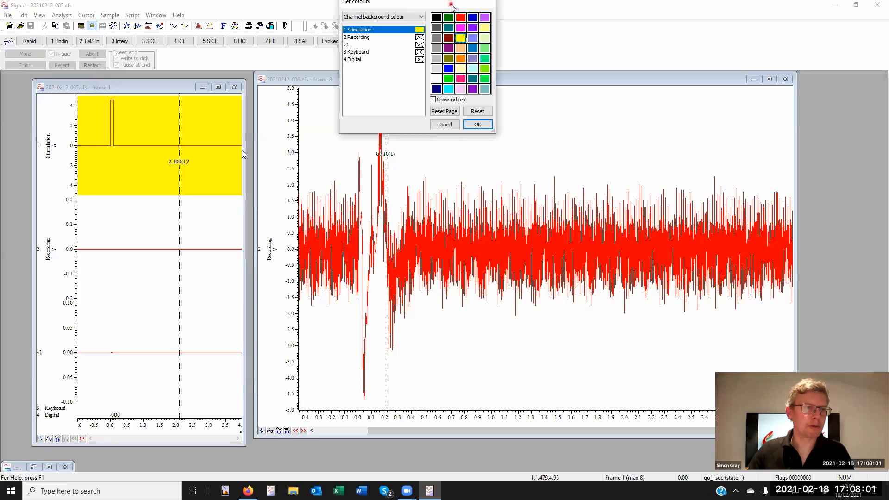
left_click(359, 44)
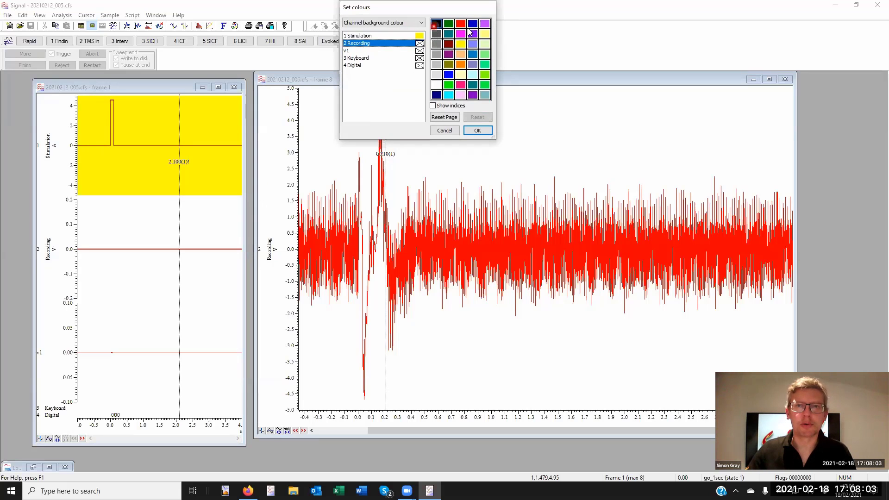
left_click(473, 26)
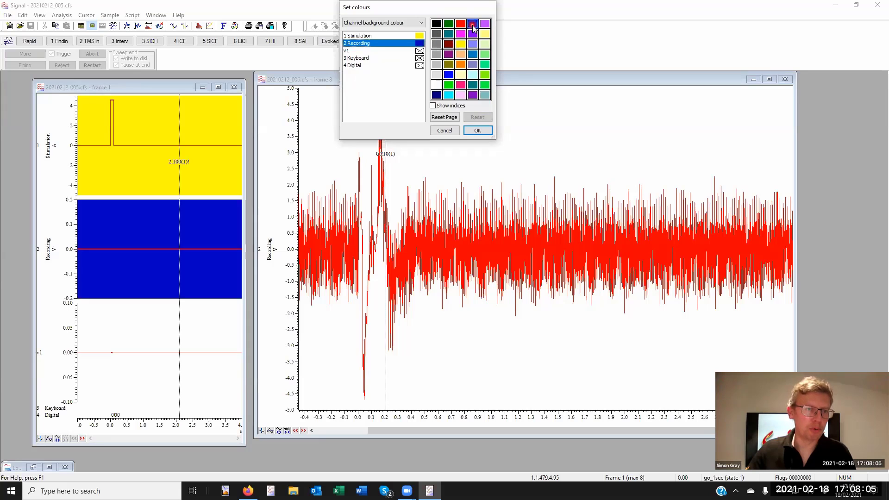
left_click(477, 130)
Shrink the v1 channel's height in 20210212_005.cfs, giving the Stimulation and Recording channels more space
left_click_drag(165, 307, 169, 396)
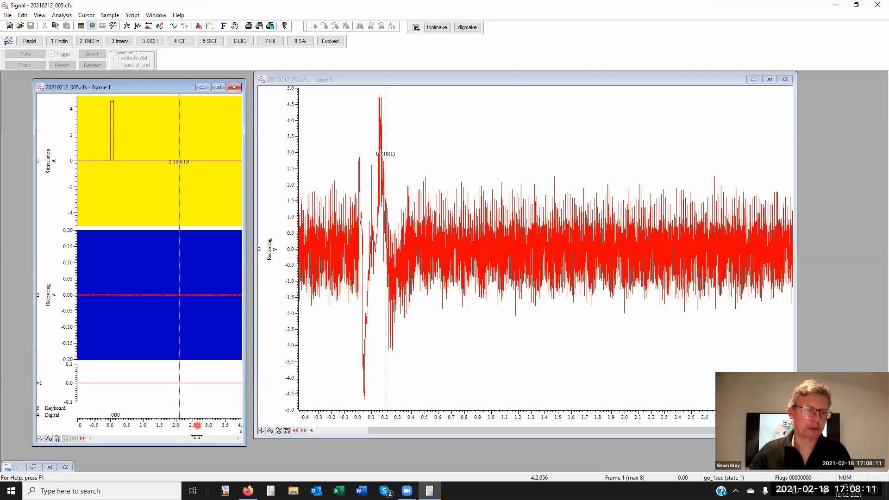
double_click(197, 424)
left_click(148, 74)
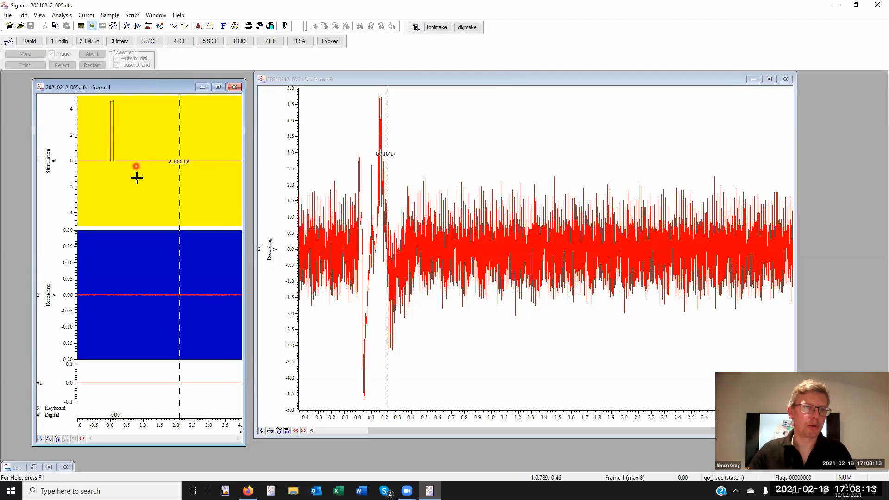
Add vertical cursor 2 to 20210212_005.cfs and set its active mode to Minimum on the 2 Recording channel
key("ctrl+2")
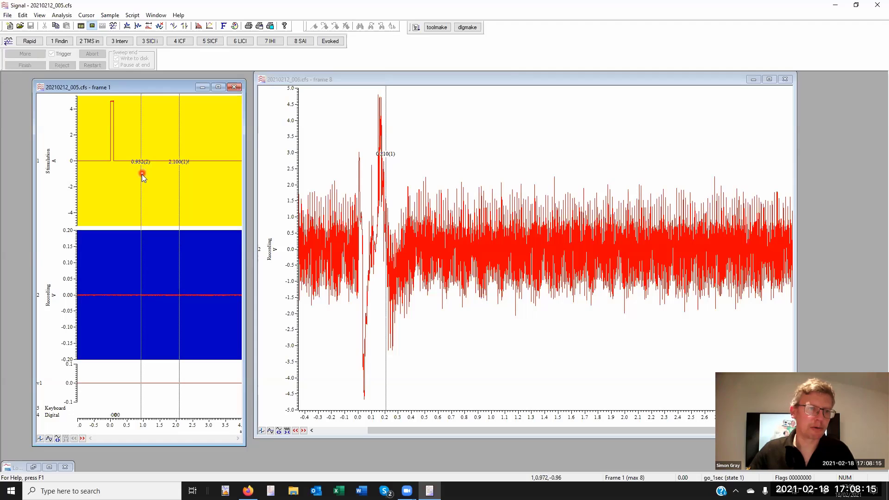
right_click(141, 174)
mouse_move(217, 181)
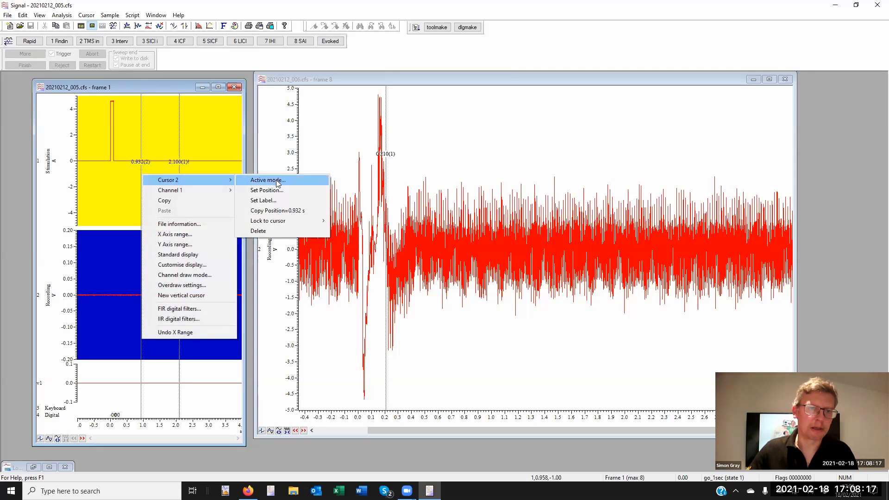
left_click(273, 180)
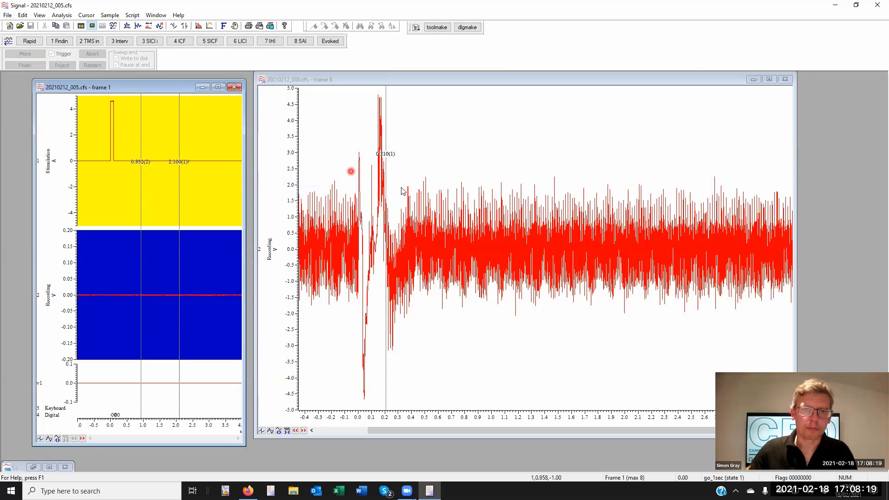
left_click(179, 192)
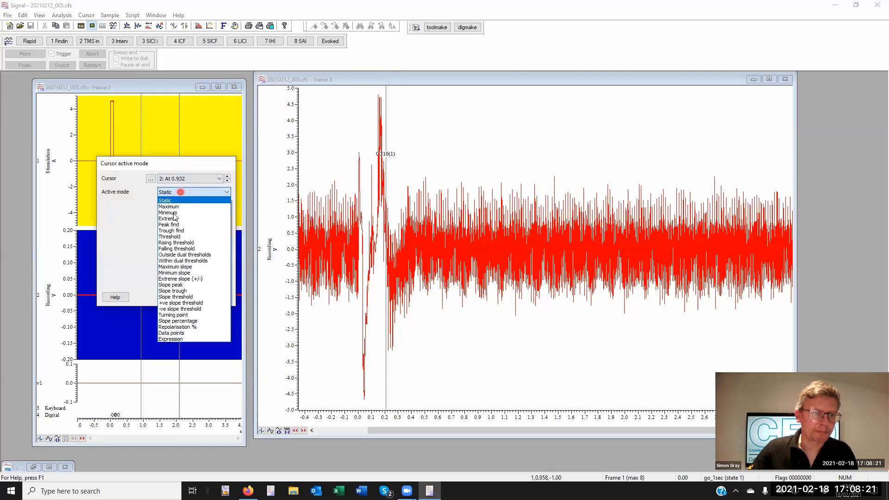
left_click(181, 212)
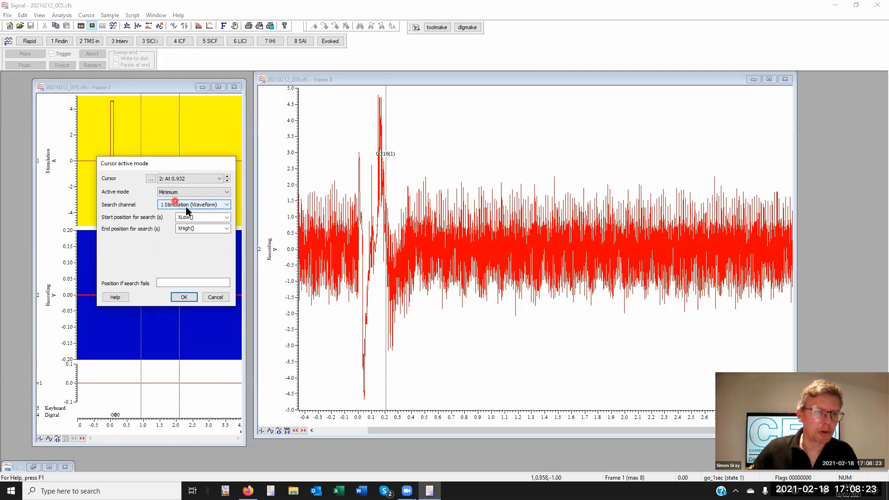
left_click(187, 205)
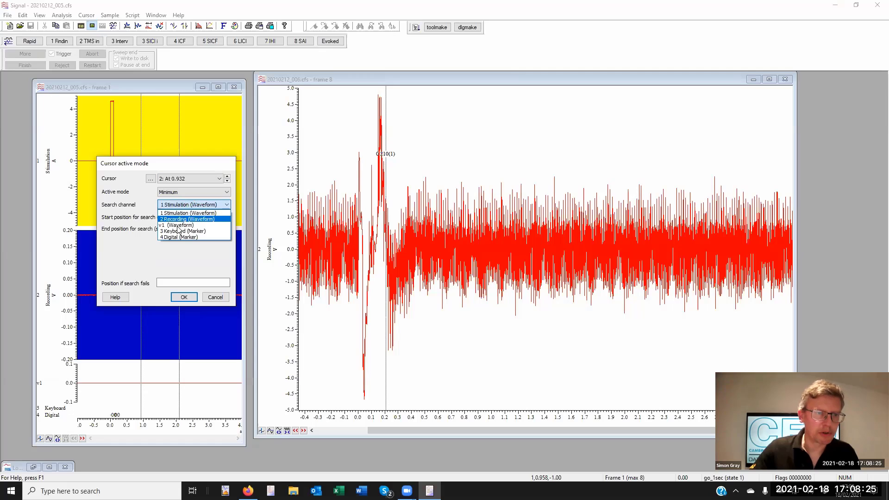
left_click(188, 218)
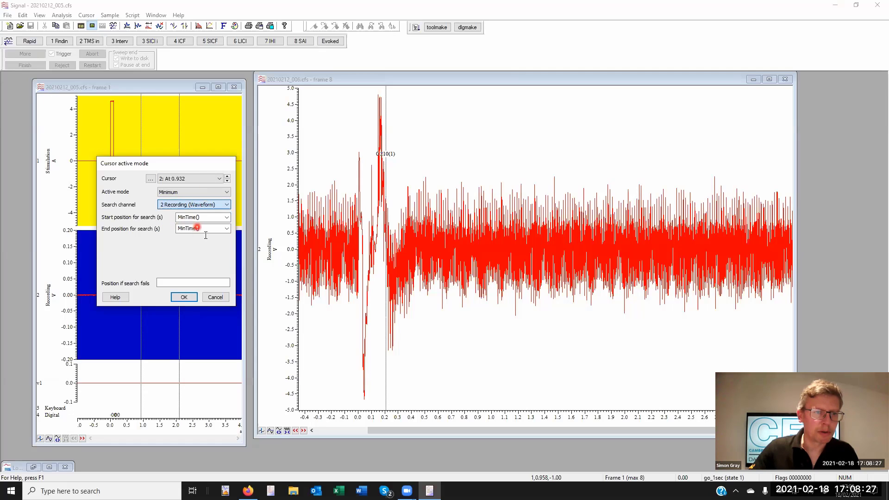
Set cursor 2's search range to start at MinTime() and end at MaxTime()
left_click(204, 230)
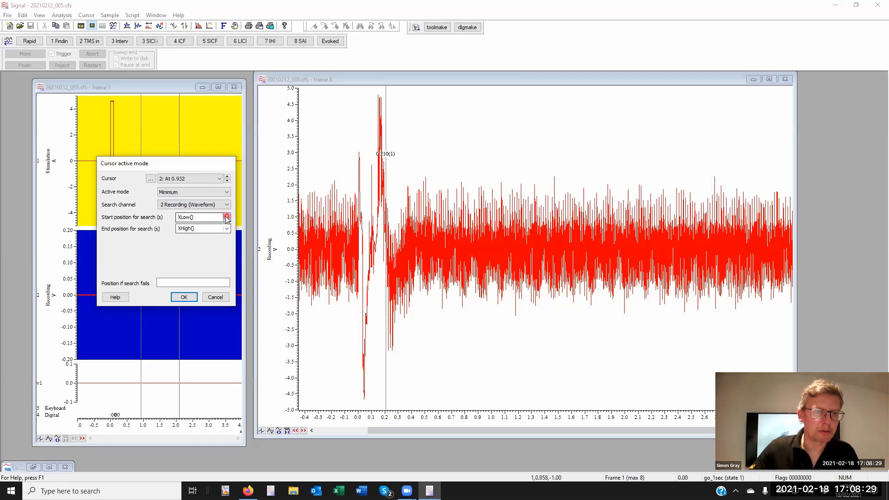
left_click(228, 218)
left_click(231, 225)
left_click(230, 229)
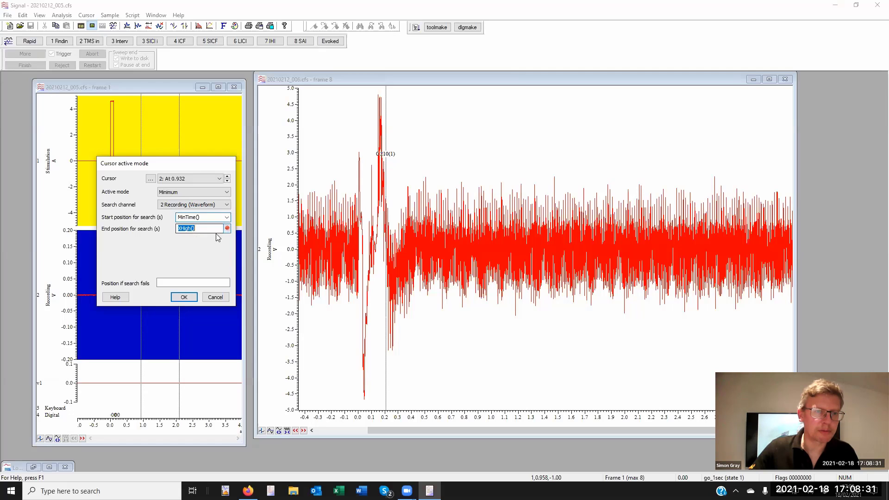
left_click(226, 229)
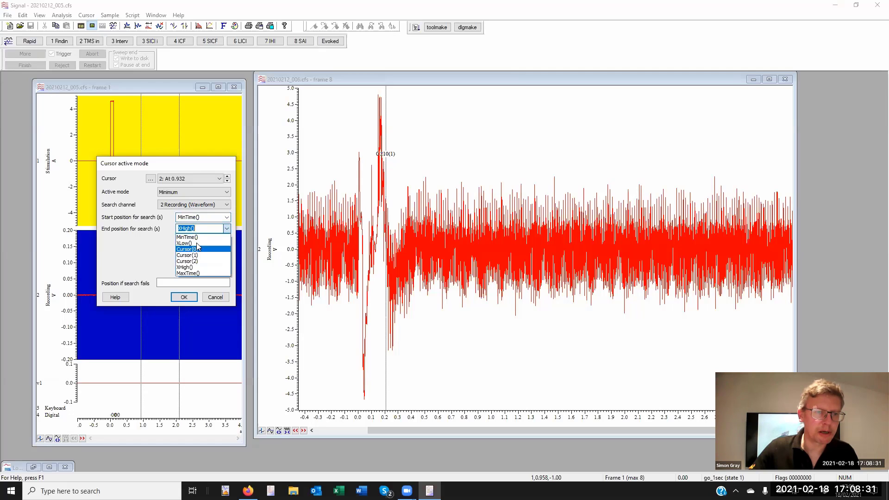
left_click(193, 273)
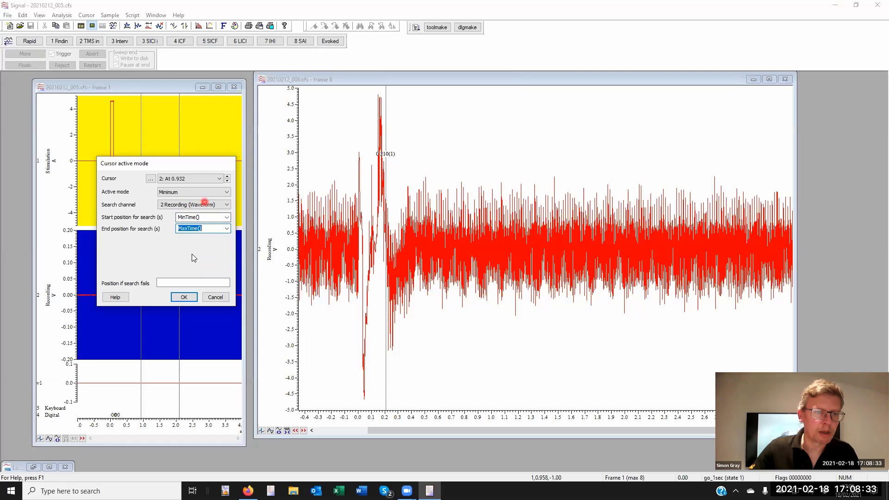
Set cursor 1 to Maximum mode on the 2 Recording channel, searching from MinTime() to MaxTime(), and apply the cursor settings
left_click(227, 181)
left_click(226, 192)
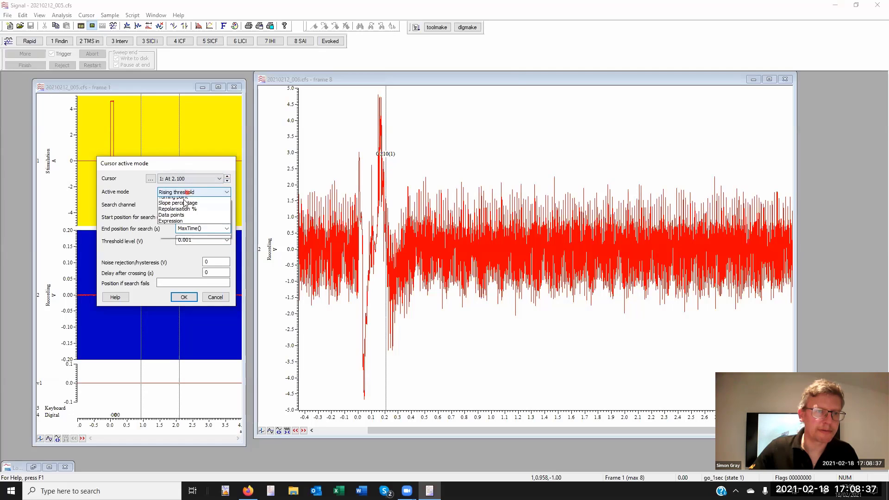
left_click(169, 206)
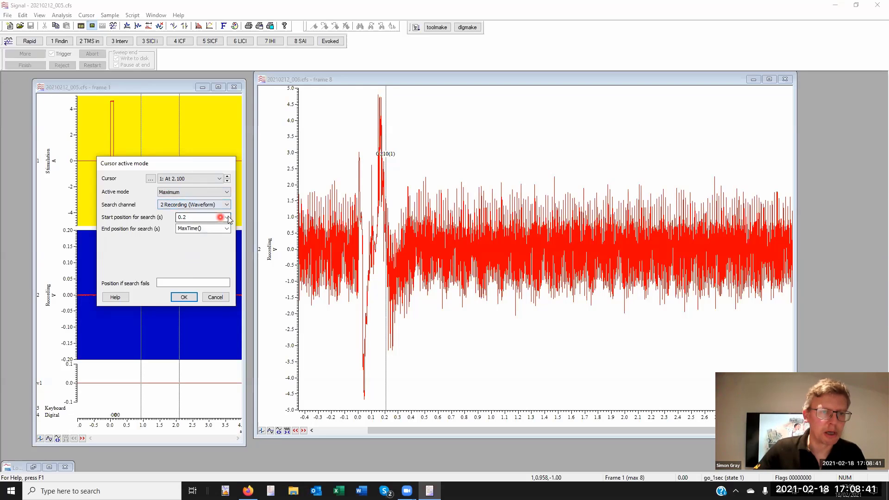
double_click(215, 217)
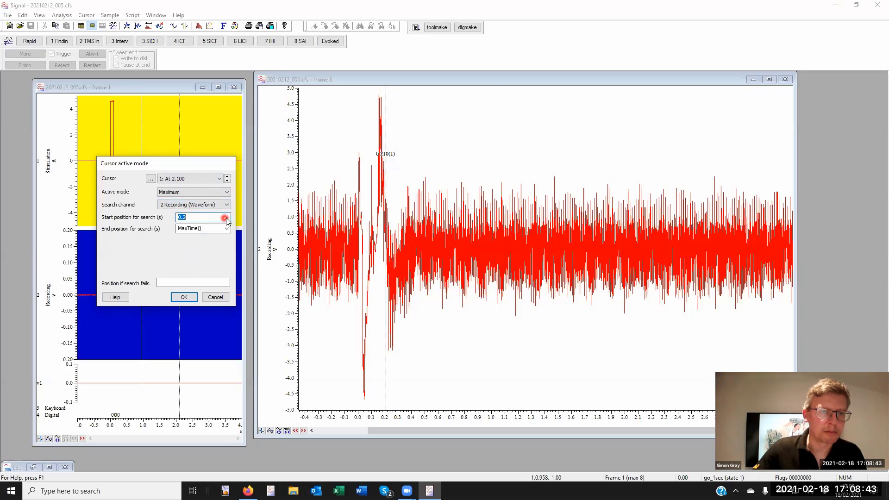
left_click(226, 217)
left_click(220, 250)
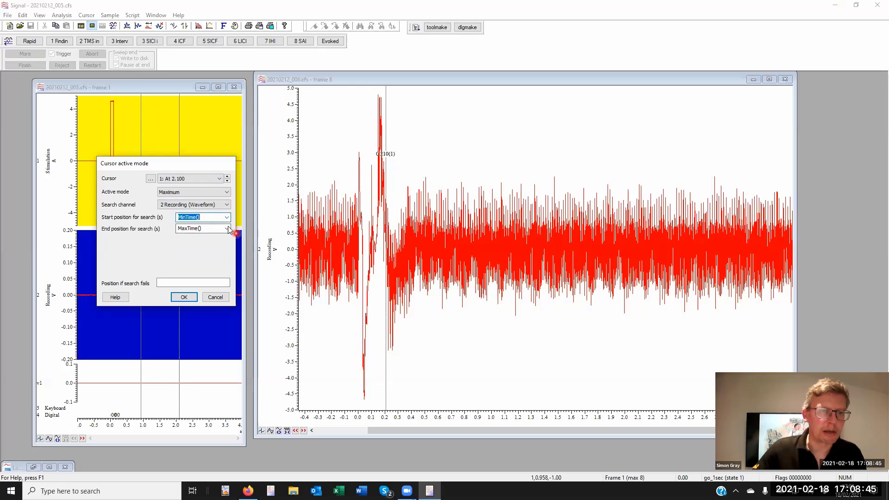
left_click(183, 297)
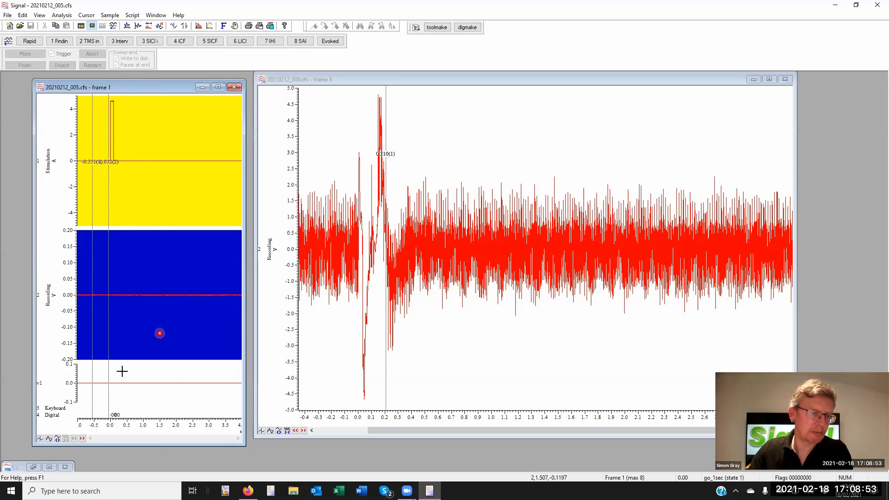
Step through the frames of 20210212_005.cfs up to frame 8 to examine how the active cursors reposition
left_click(83, 439)
left_click(84, 438)
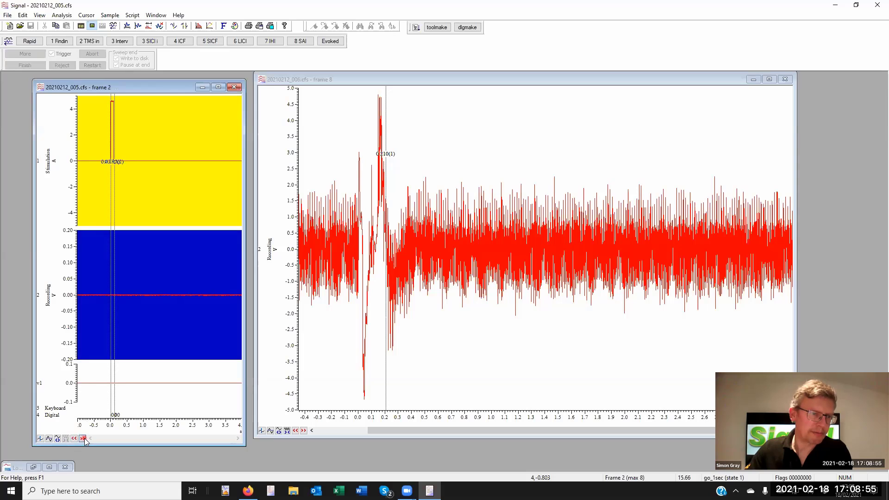
left_click(84, 438)
left_click(83, 438)
left_click(84, 438)
left_click(84, 437)
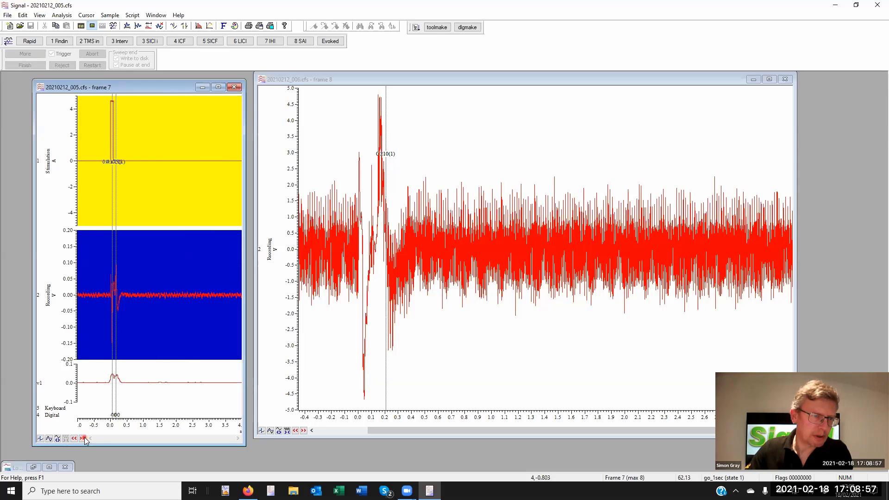
left_click(84, 438)
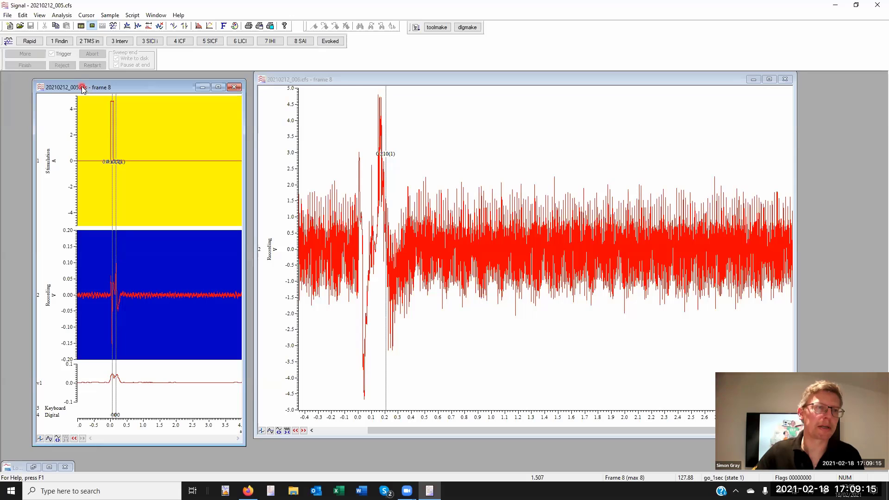
Save the display settings of 20210212_005.cfs as a resource file named test in the Signal Analysis #1 folder
left_click(9, 15)
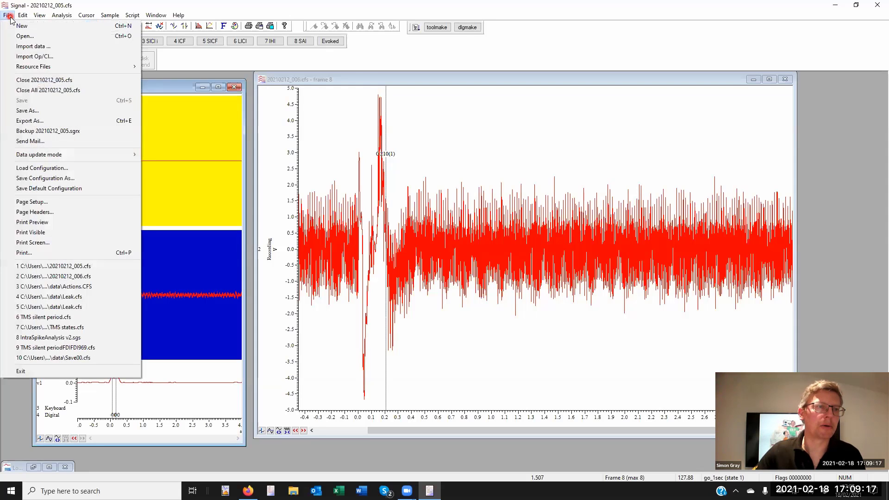
mouse_move(146, 66)
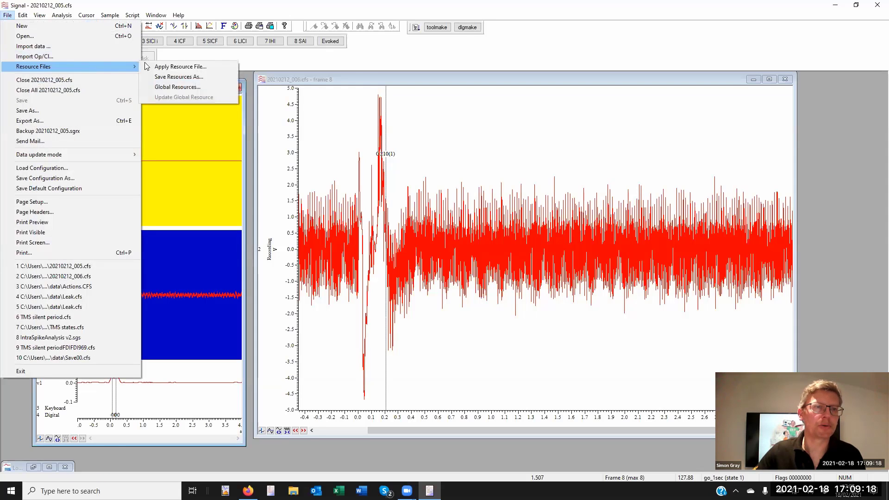
left_click(182, 78)
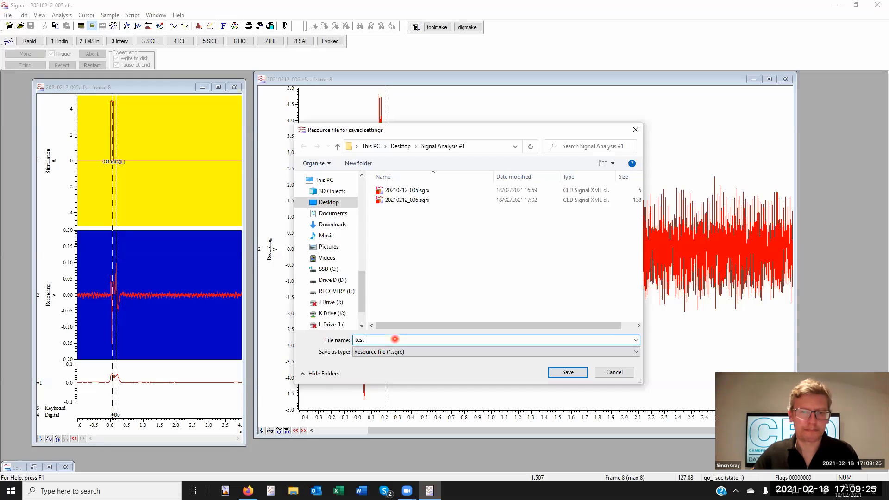
left_click(570, 373)
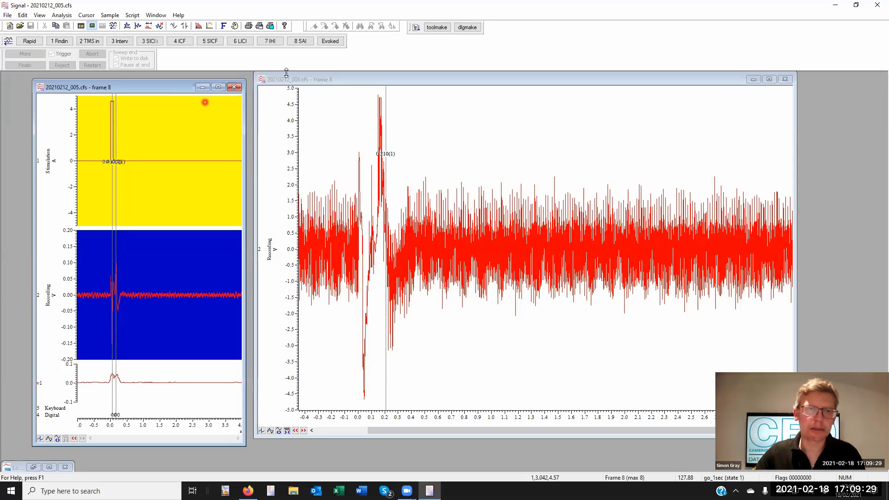
Move the 20210212_005.cfs window to the other side of the workspace, over the far edge of 20210212_006.cfs
left_click(313, 81)
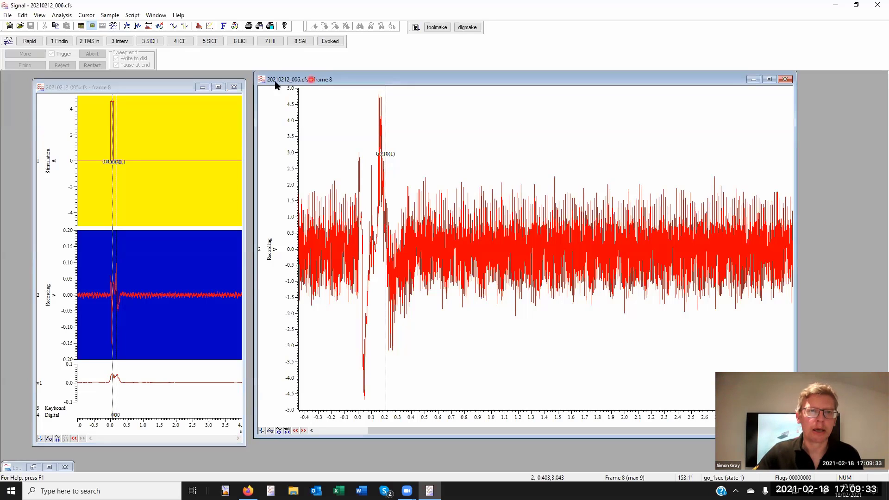
left_click(174, 88)
left_click_drag(173, 86, 786, 104)
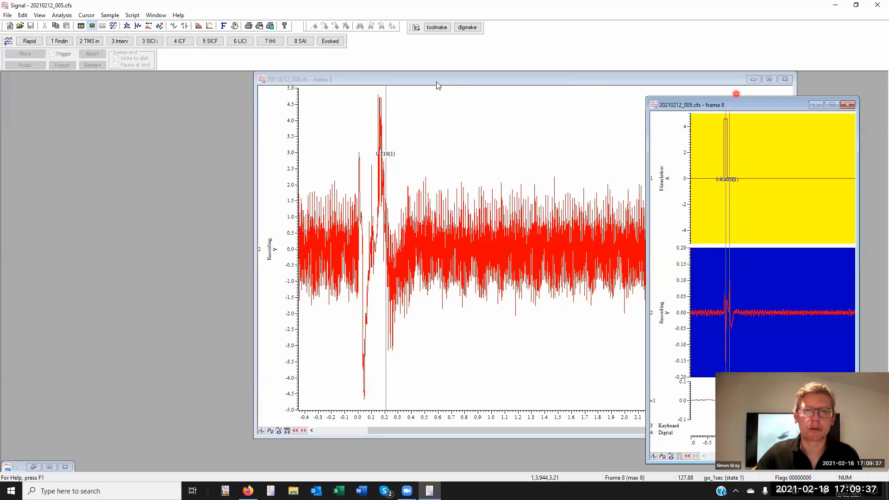
Apply the saved resource file test.sgrx to 20210212_006.cfs
left_click(427, 82)
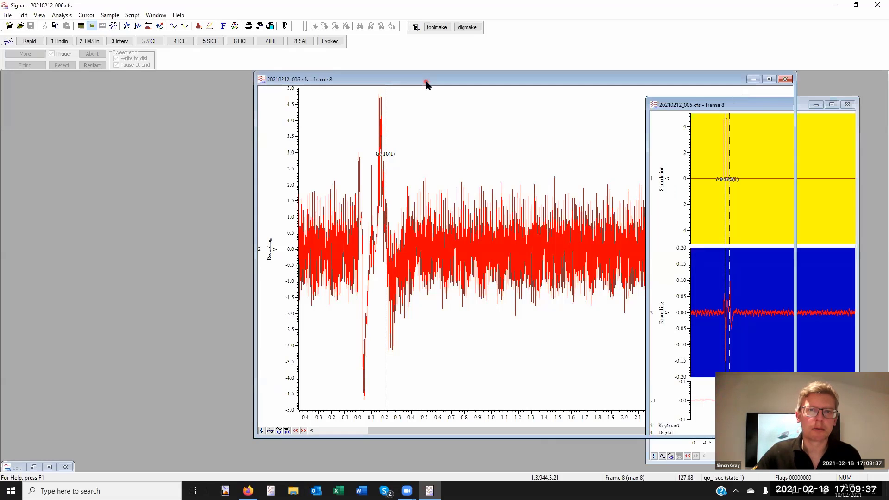
left_click(9, 15)
mouse_move(51, 68)
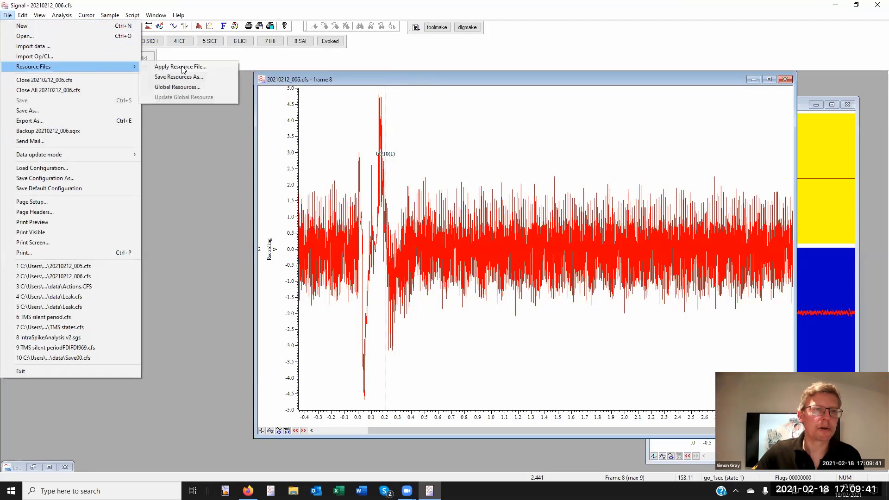
left_click(184, 67)
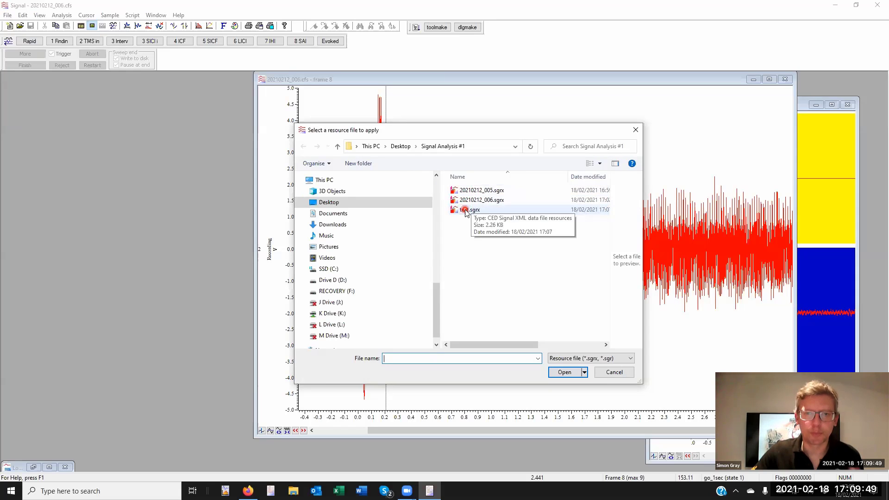
double_click(465, 211)
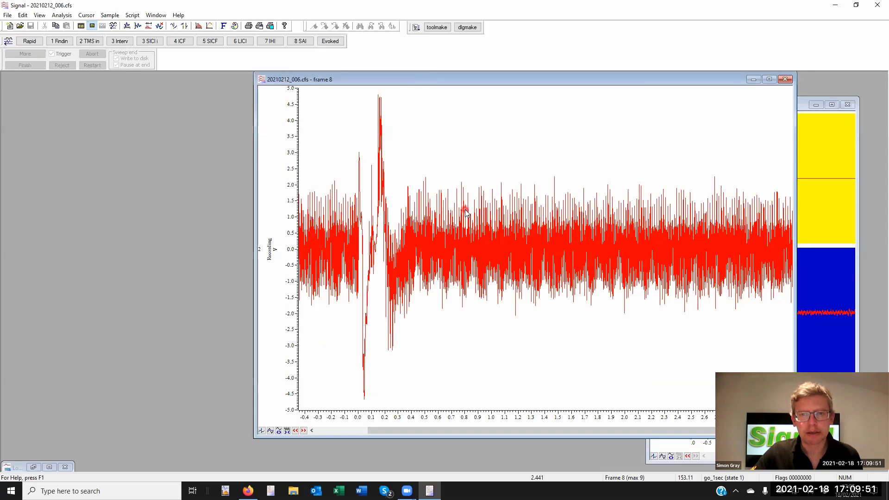